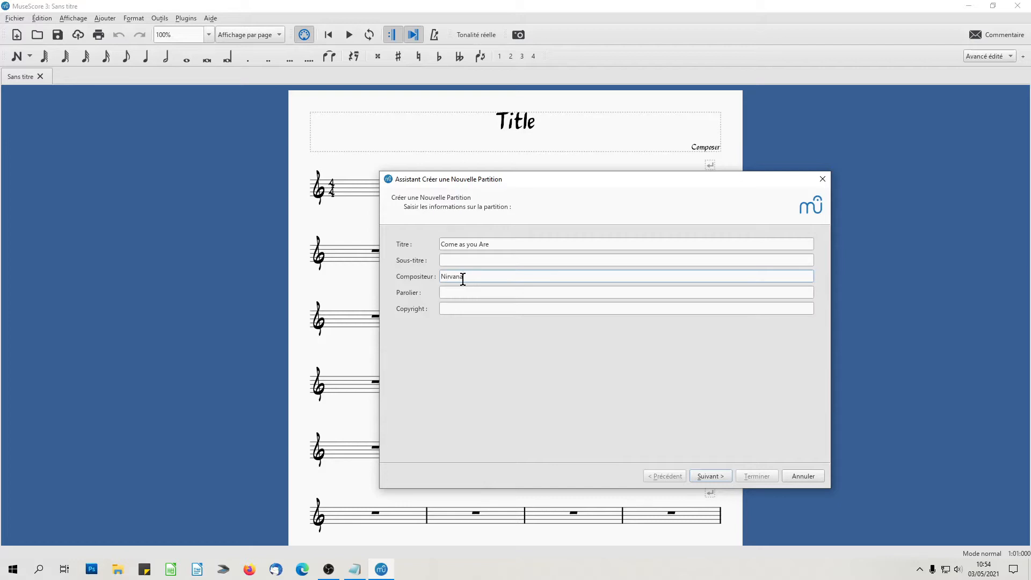
Create the score from the Jazz template "Lead sheet de jazz" with an open key signature, 4/4 time and 32 measures
left_click(713, 477)
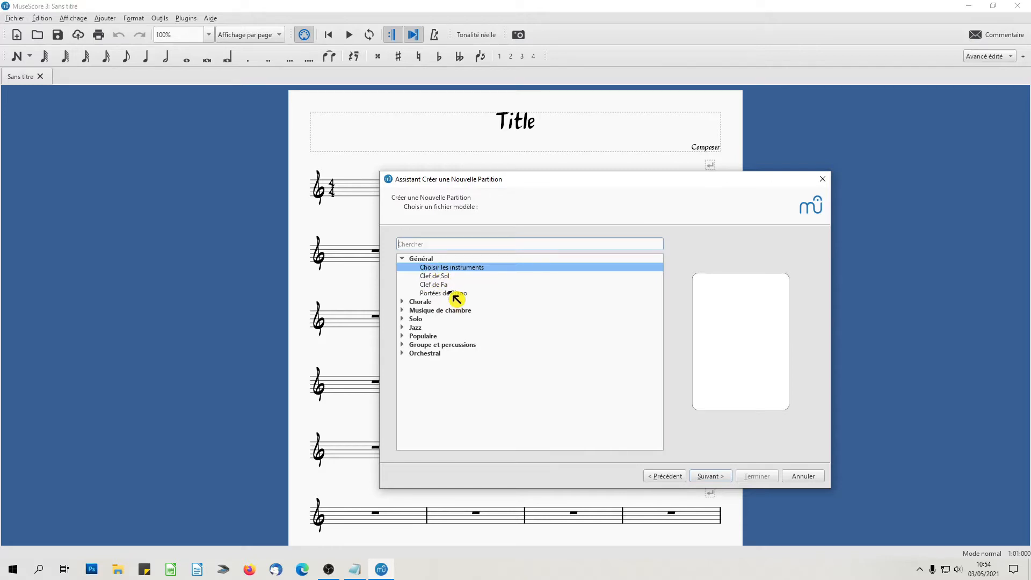
left_click(403, 329)
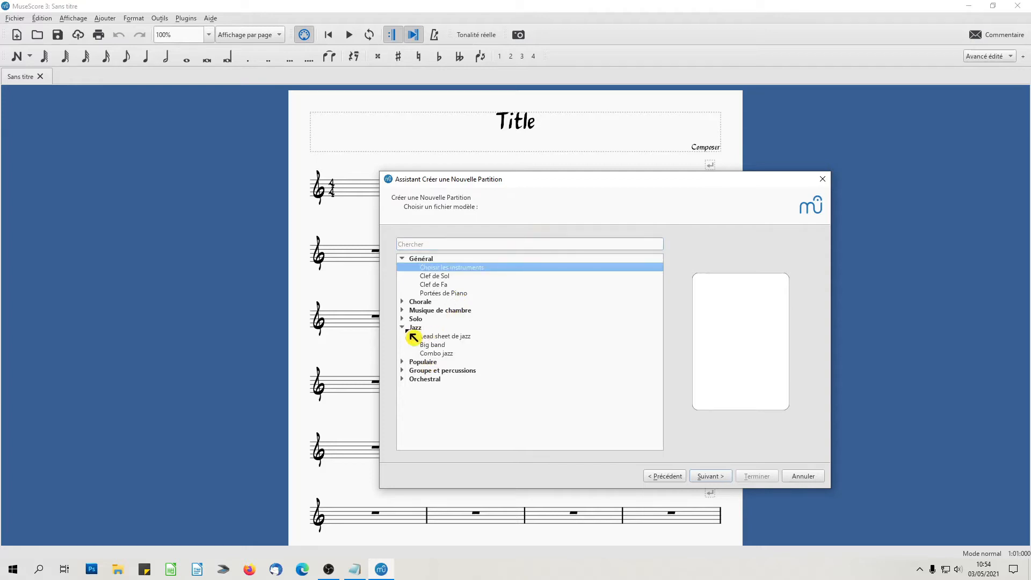
left_click(454, 337)
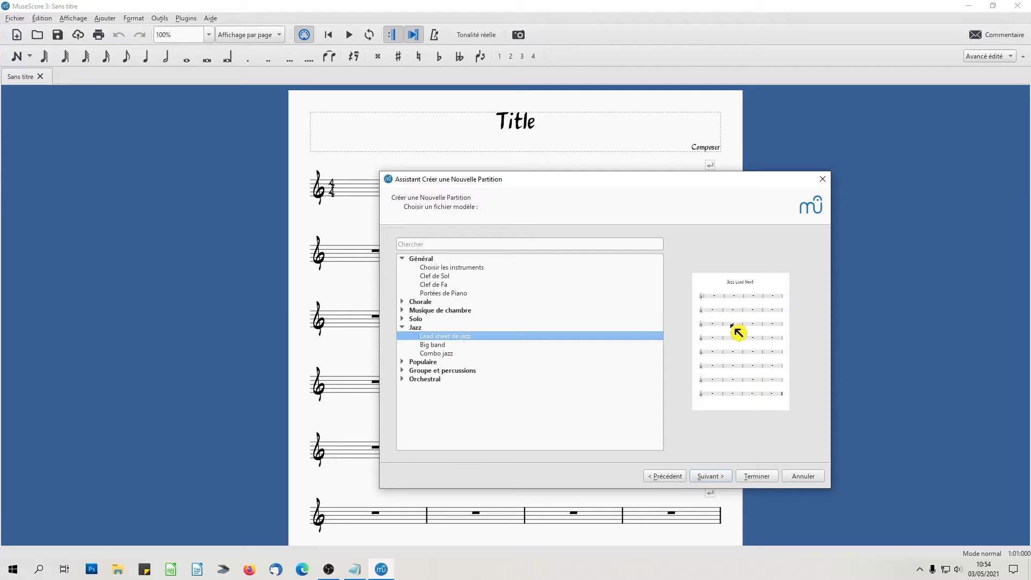
left_click(710, 476)
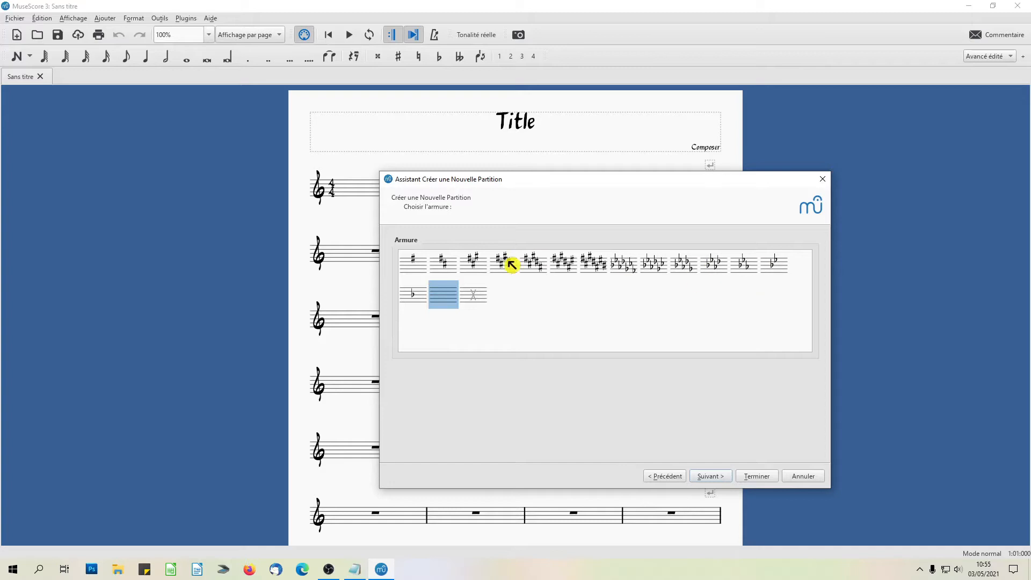
left_click(717, 479)
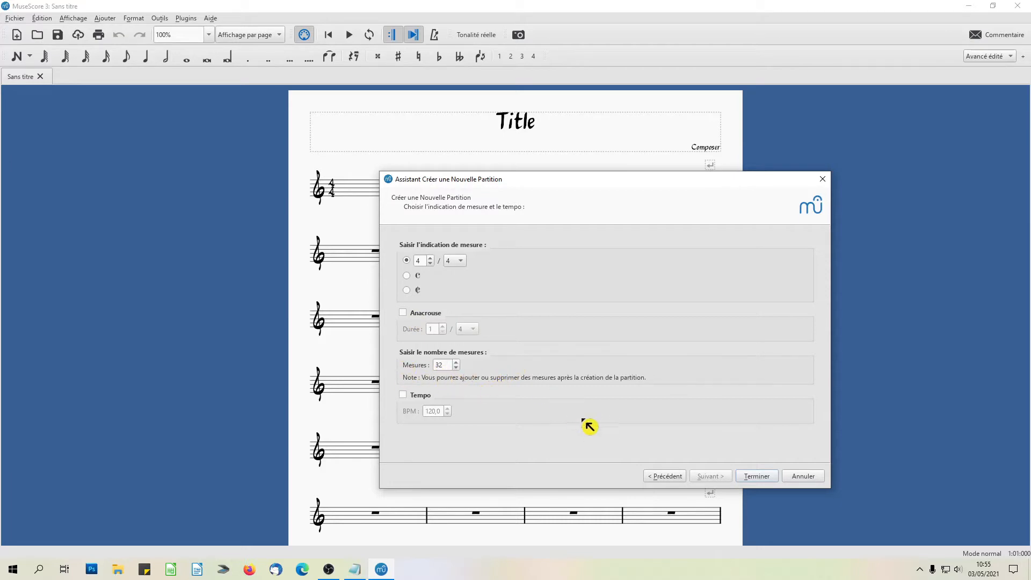
left_click(765, 480)
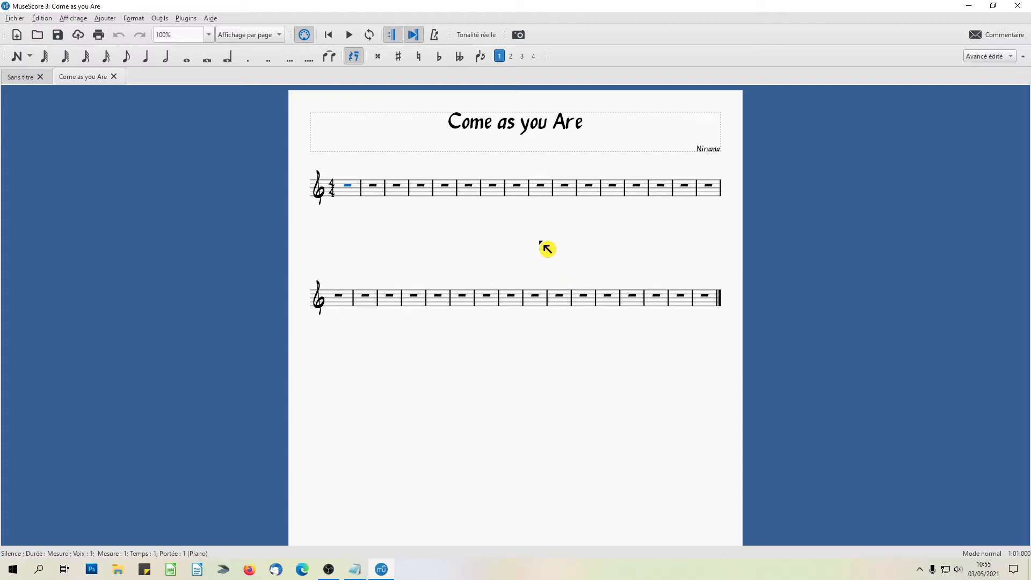
left_click(16, 35)
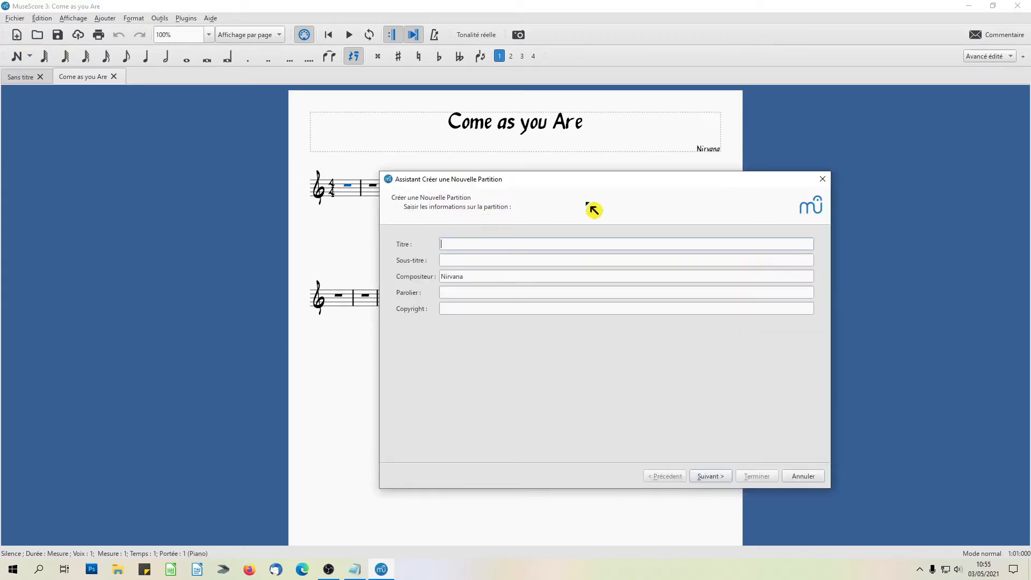
left_click(822, 181)
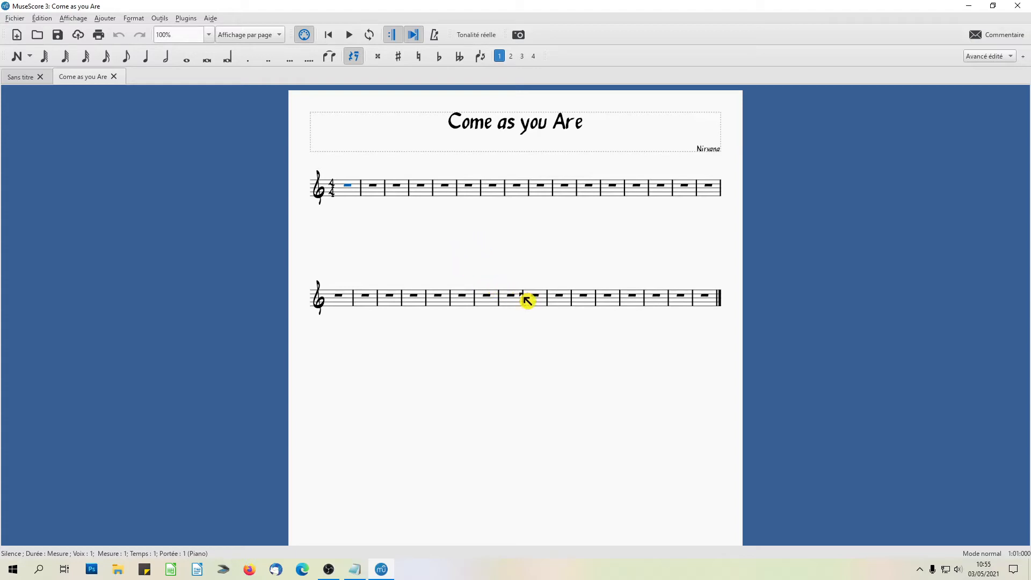
Display the Palettes and look inside the Armures, Articulations and Fioritures groups
left_click(74, 18)
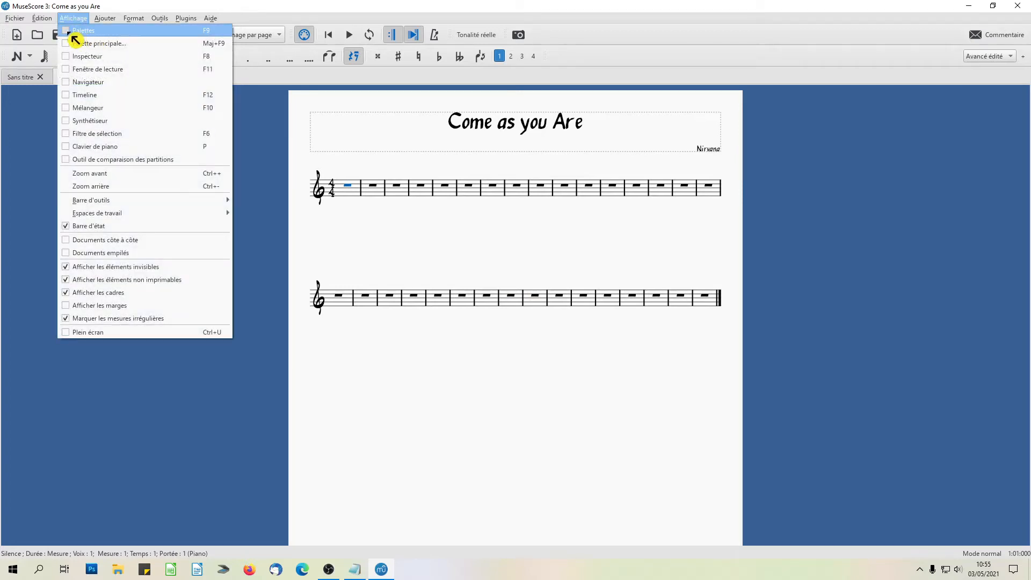
left_click(73, 33)
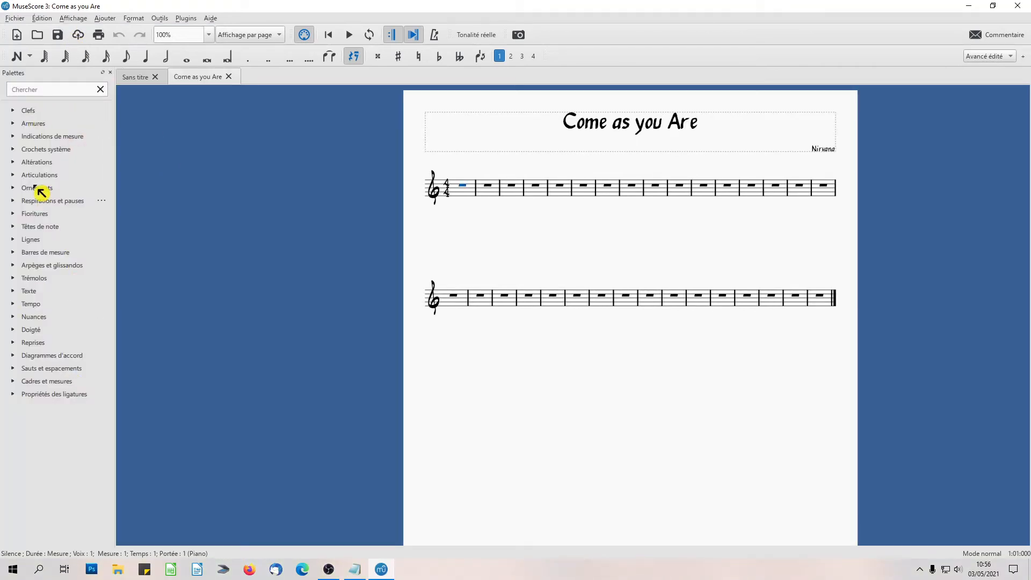
left_click(22, 127)
left_click(23, 126)
left_click(23, 177)
left_click(24, 177)
left_click(24, 214)
left_click(24, 214)
Display the Inspector and try to delete the selected rest in the first measure
left_click(77, 23)
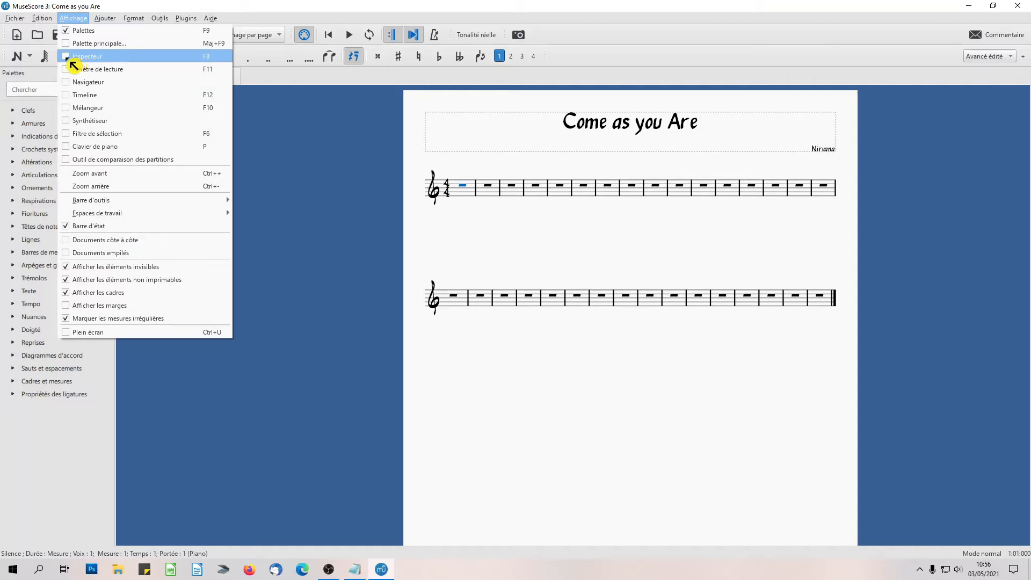
left_click(73, 59)
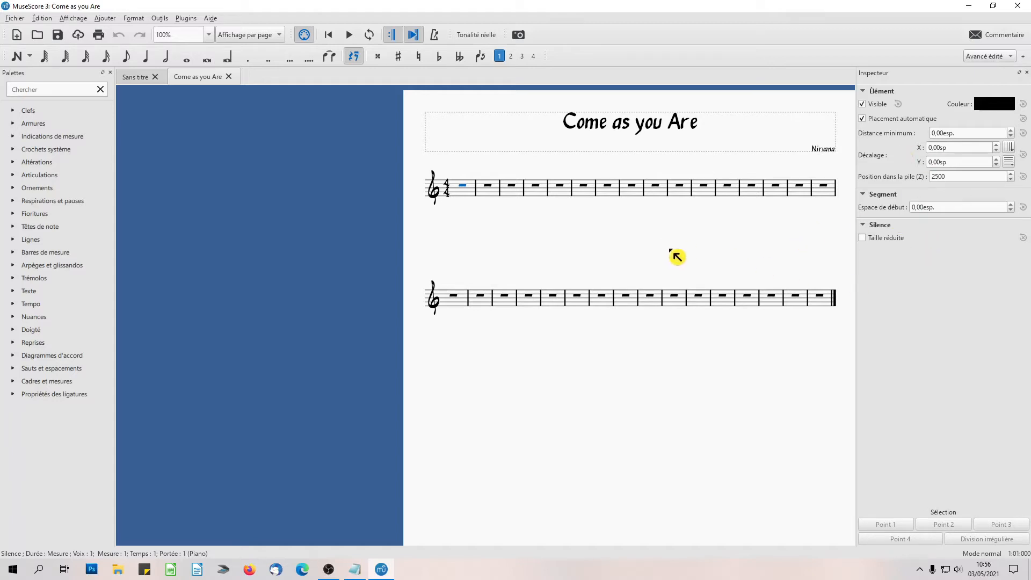
left_click_drag(649, 246, 491, 240)
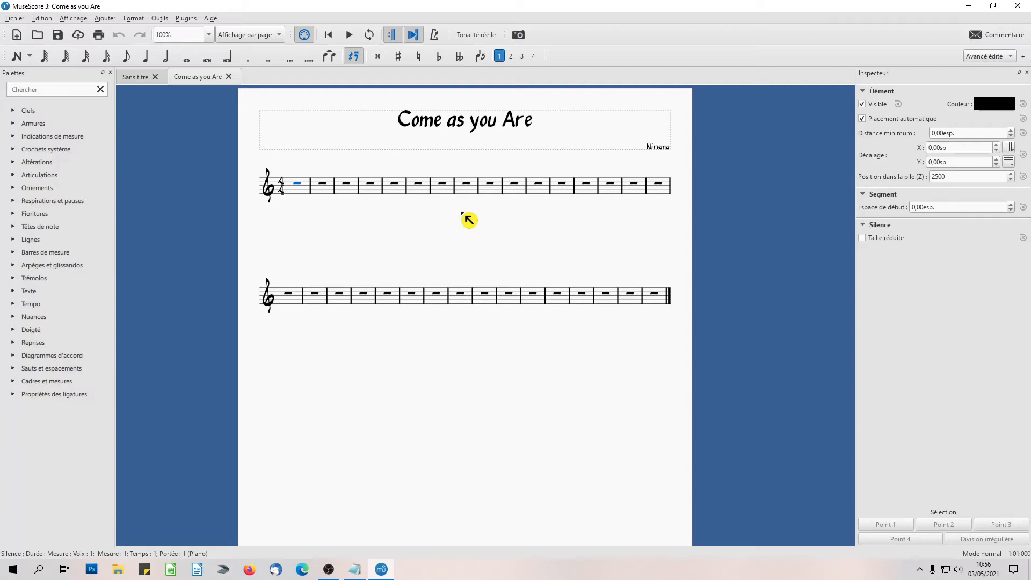
key("Delete")
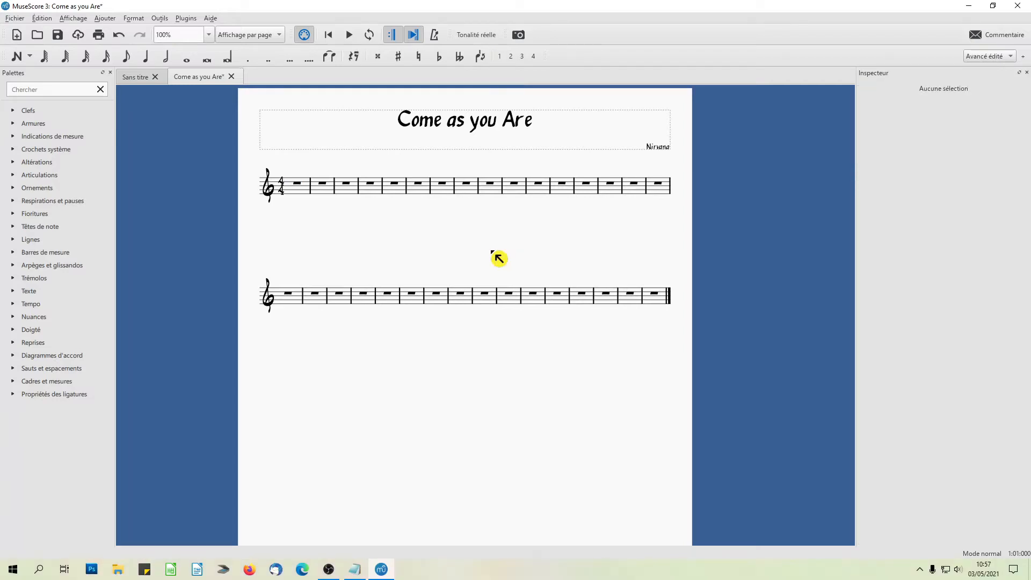
Examine the title's text properties in the Inspector and open the title for text editing
left_click(466, 129)
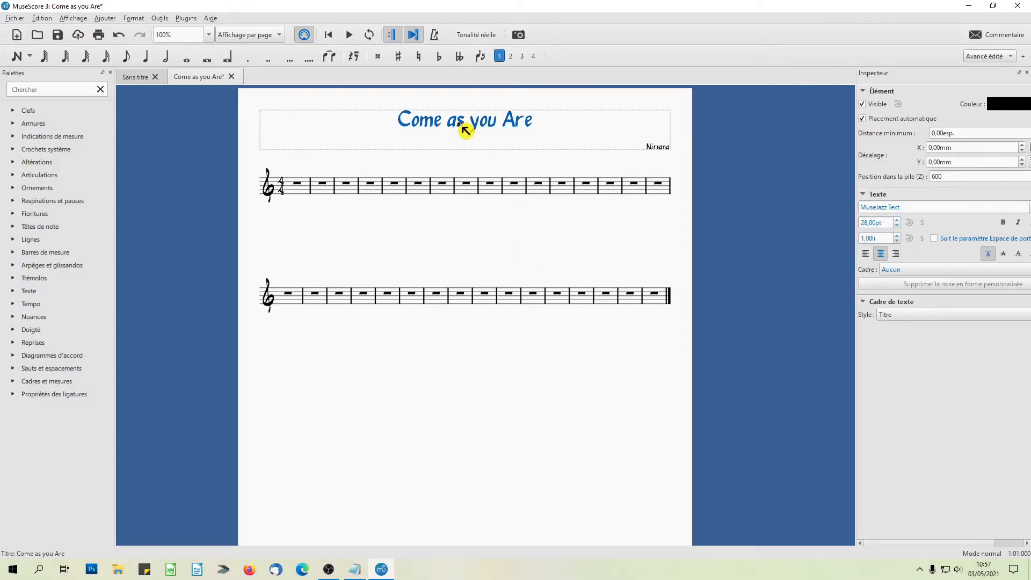
double_click(425, 120)
left_click(519, 119)
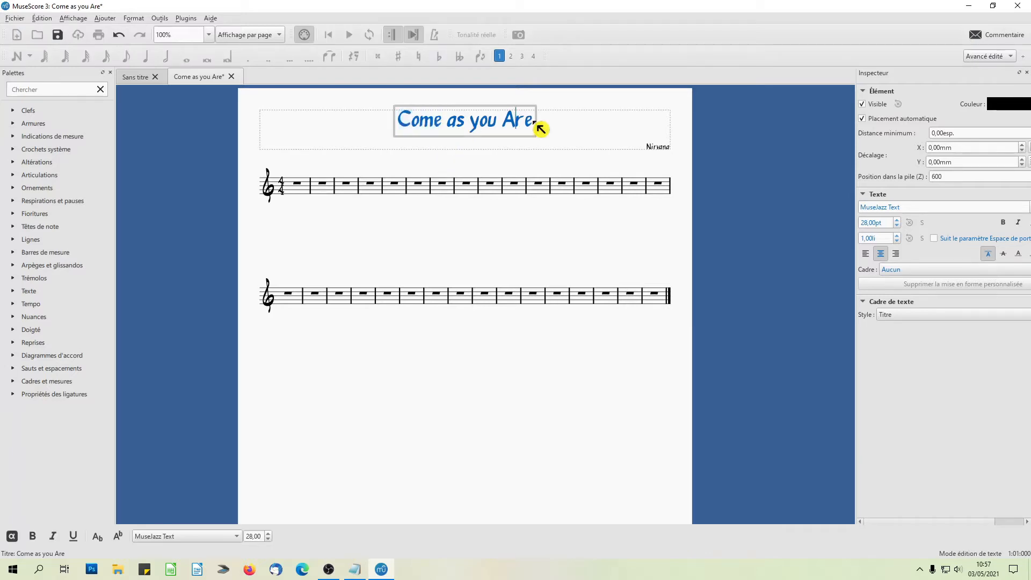
left_click(460, 167)
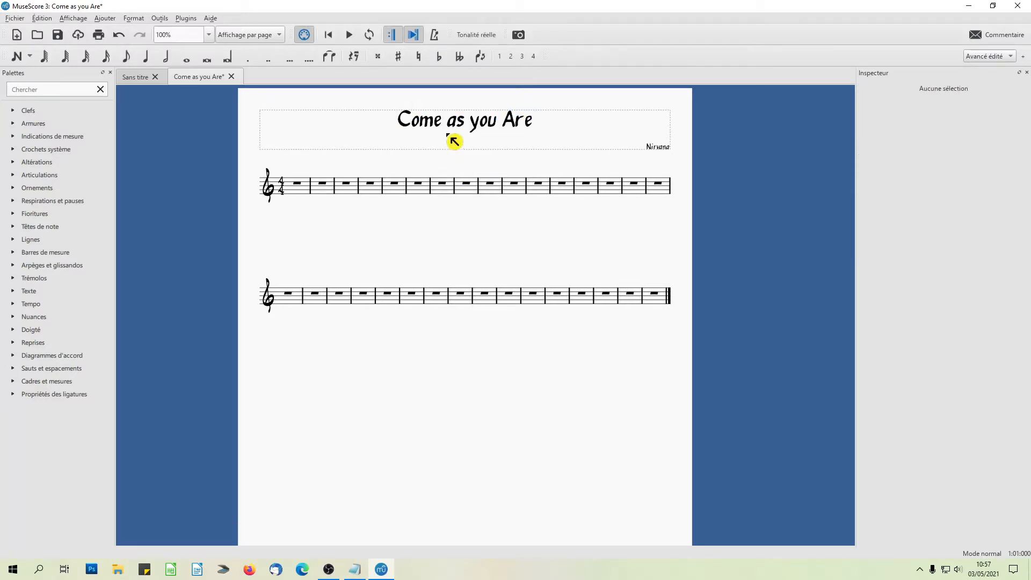
left_click(457, 131)
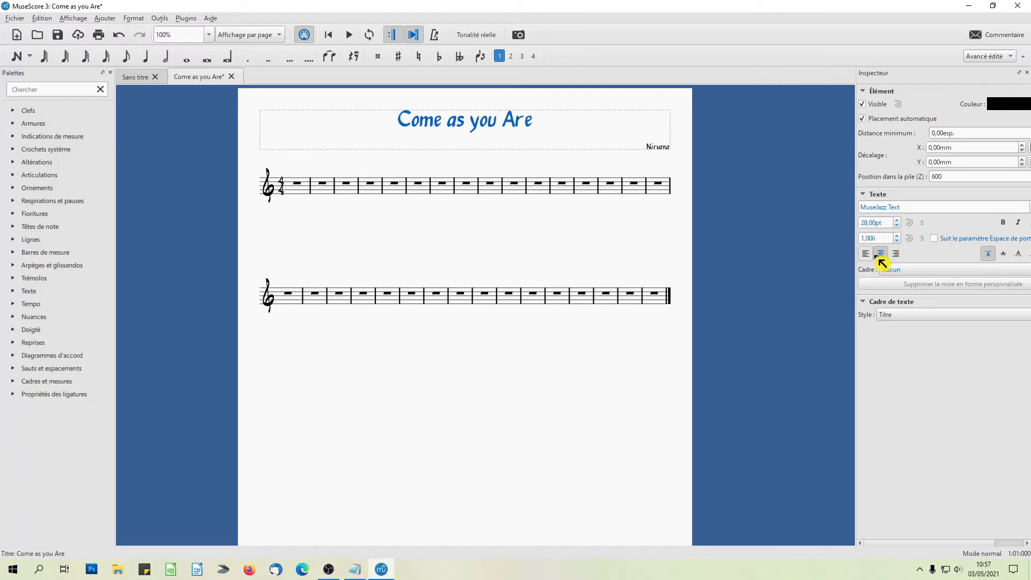
double_click(438, 121)
left_click(467, 126)
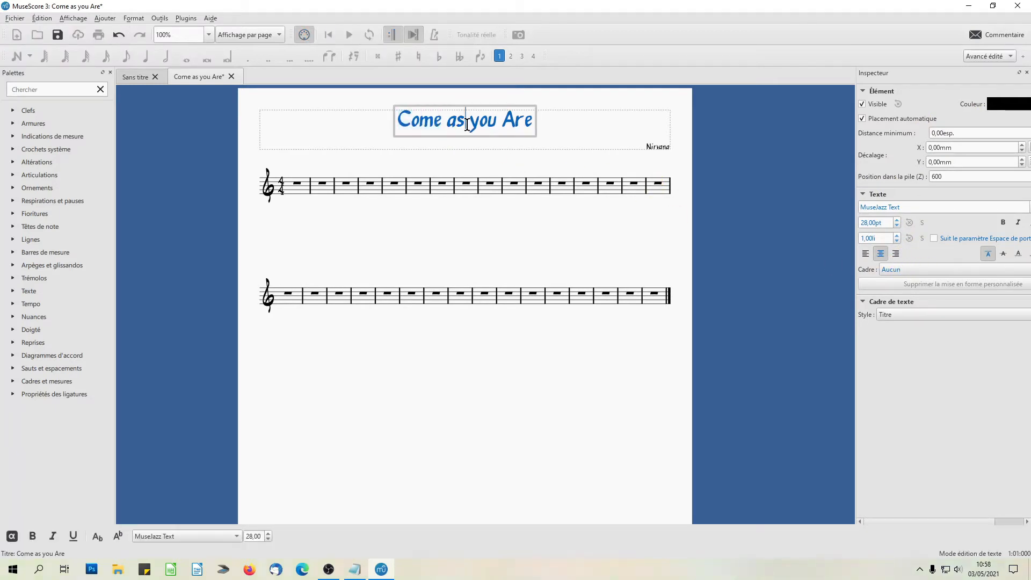
Extend the composer text to read "Nirvana - Nevermind 1992"
double_click(651, 148)
left_click(676, 153)
type("- N")
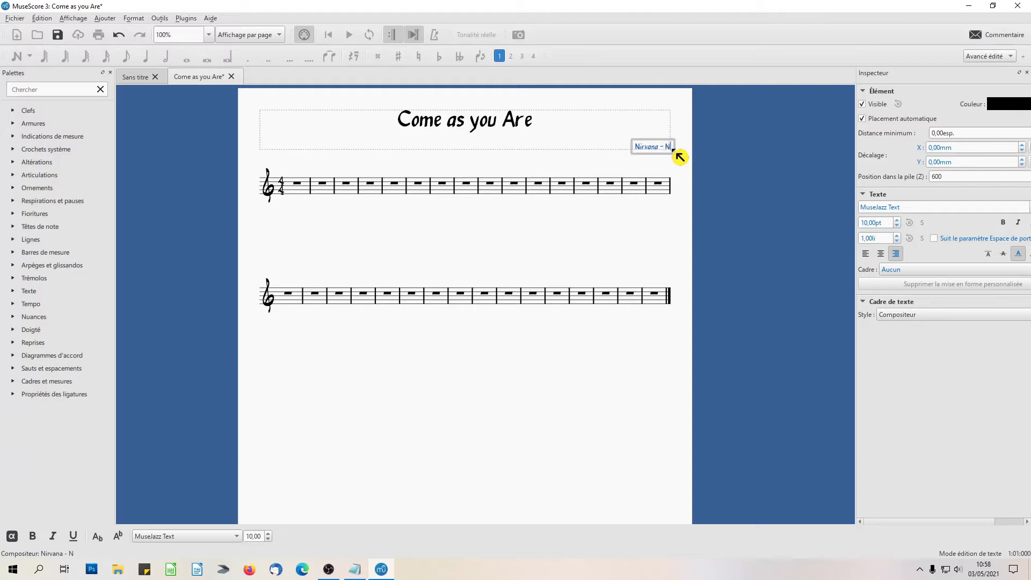
type("evermind")
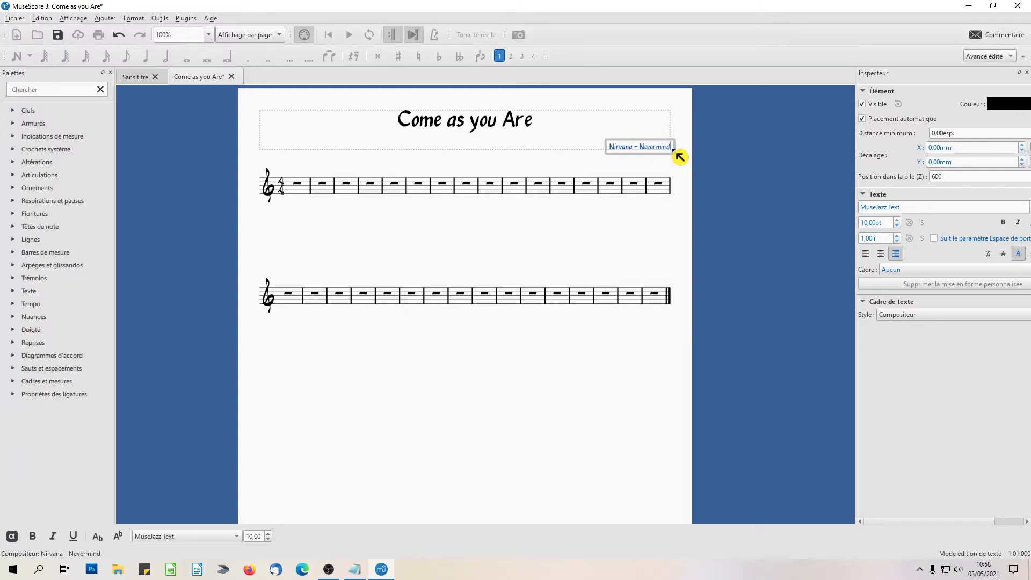
type(" 1992")
Set the composer text in italics and leave text editing
left_click(626, 148, "shift")
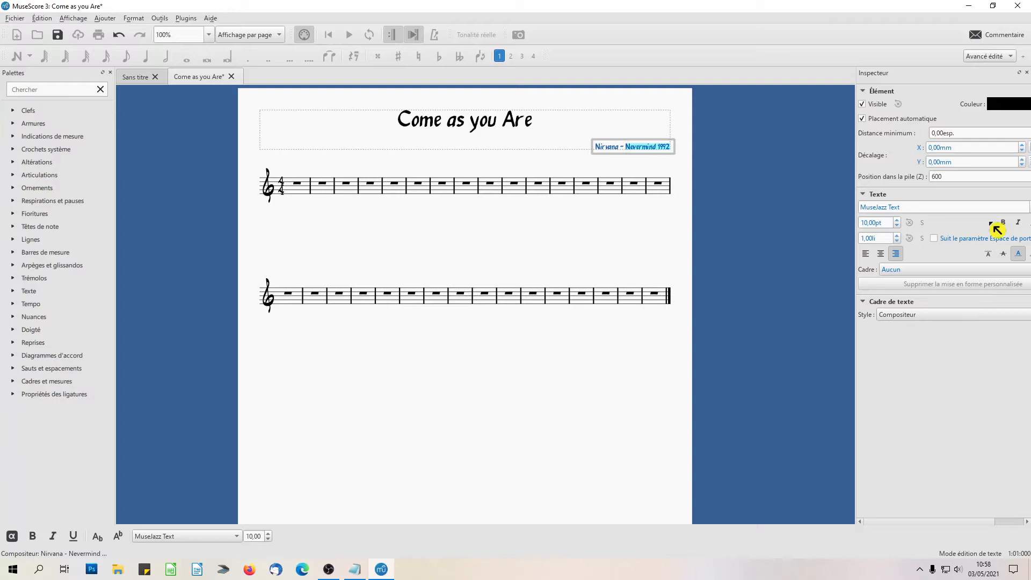
left_click(1019, 224)
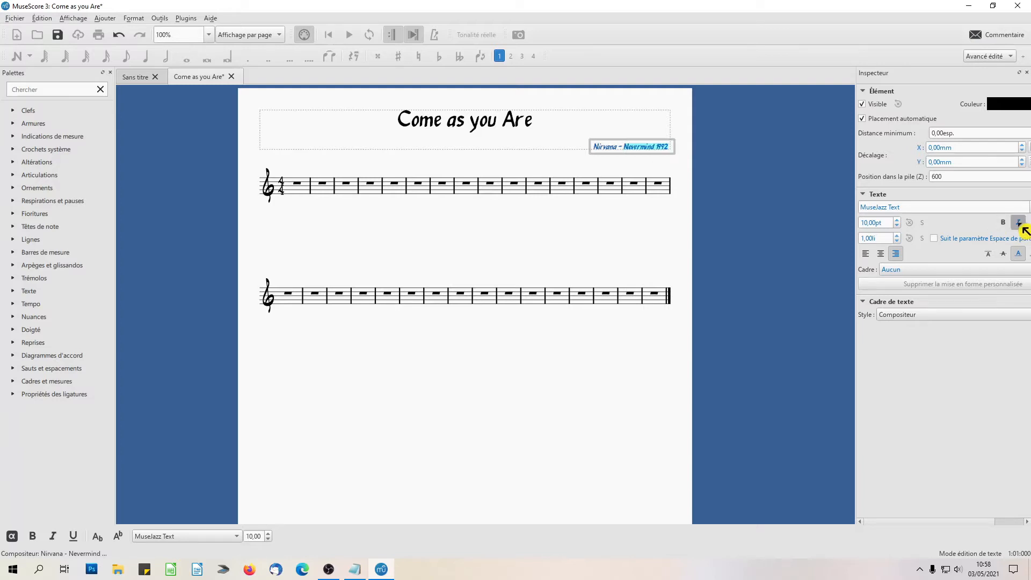
left_click(485, 166)
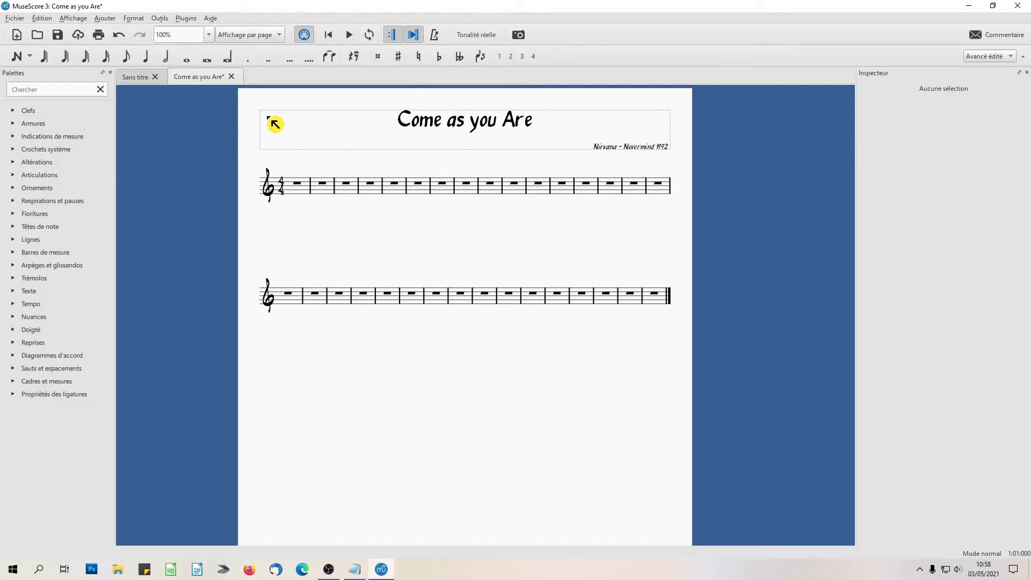
Examine which elements can be added to the vertical frame that holds the title
right_click(335, 133)
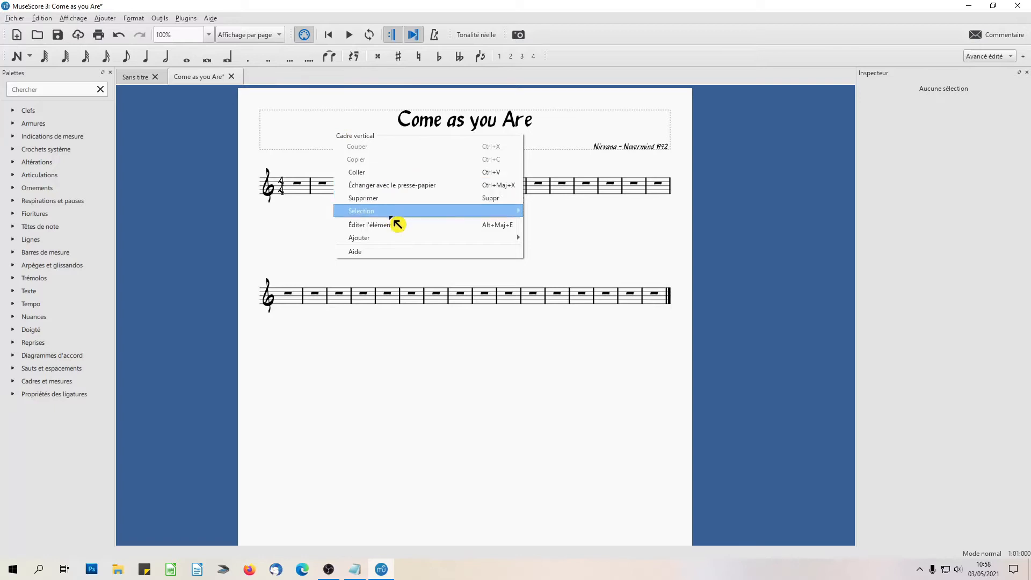
mouse_move(408, 238)
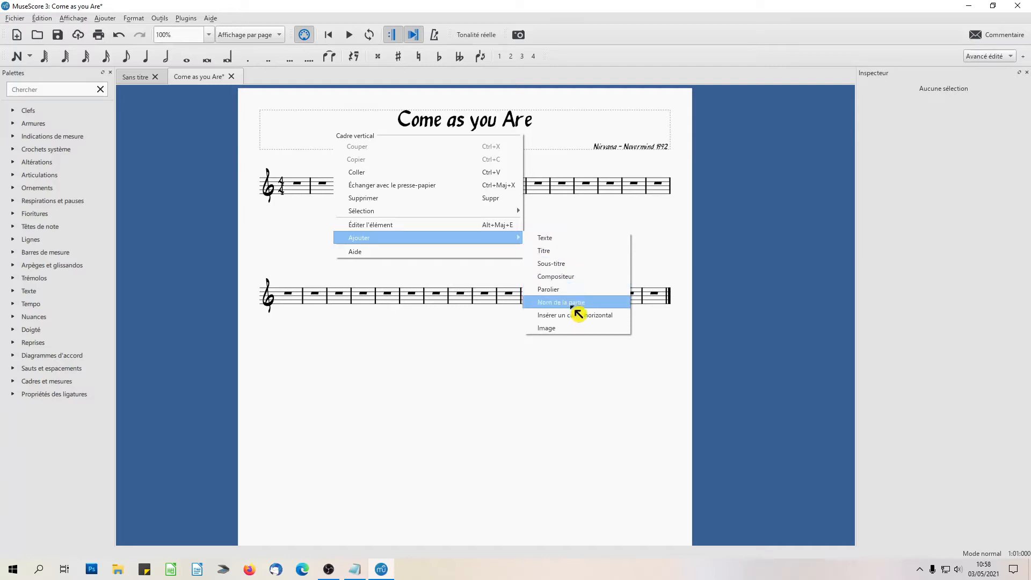
left_click(304, 241)
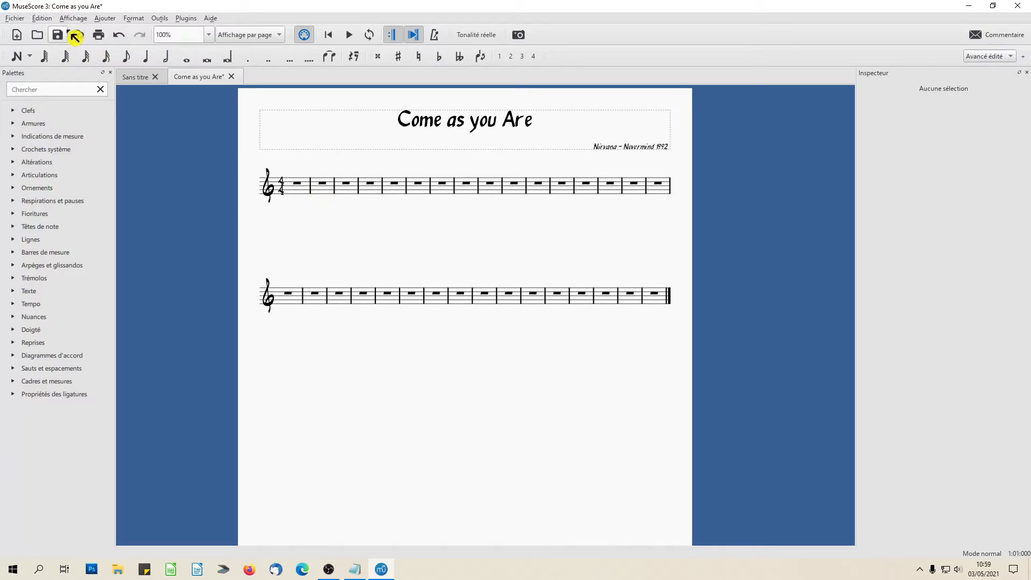
Add the Guitare Basse from the Cordes pincées family to the score's instruments
left_click(43, 19)
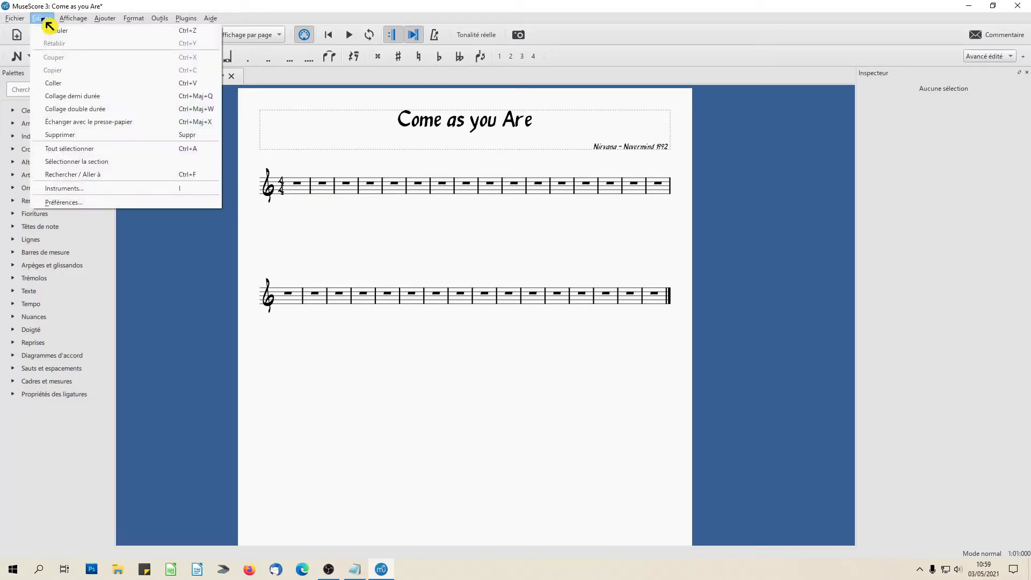
left_click(81, 196)
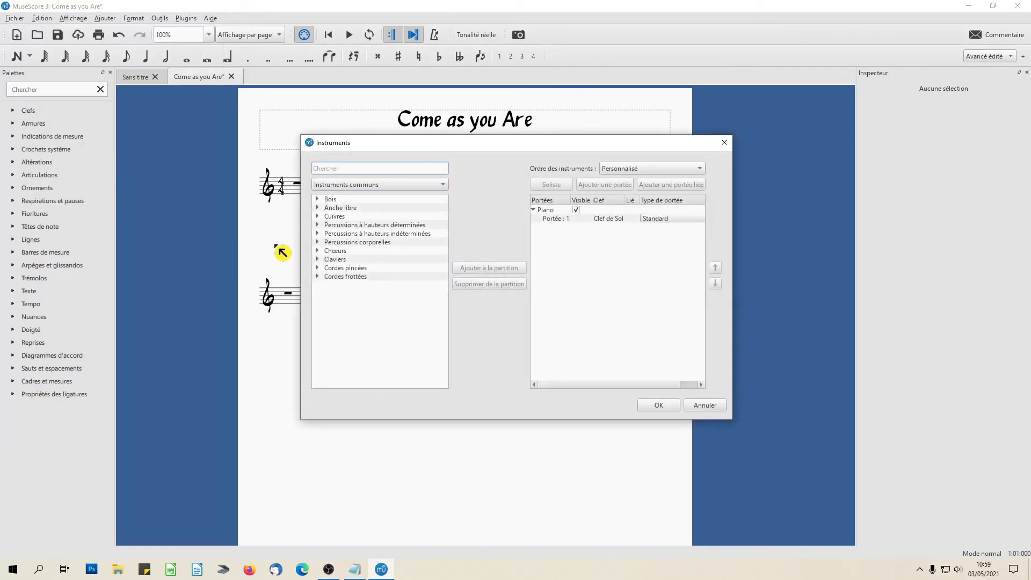
left_click(317, 267)
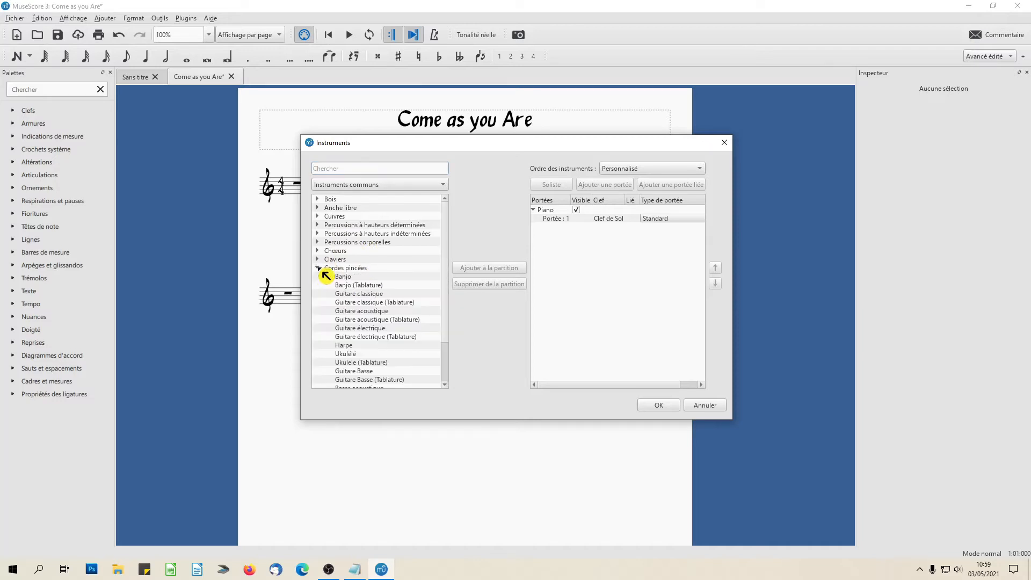
scroll(370, 331, "down", 2)
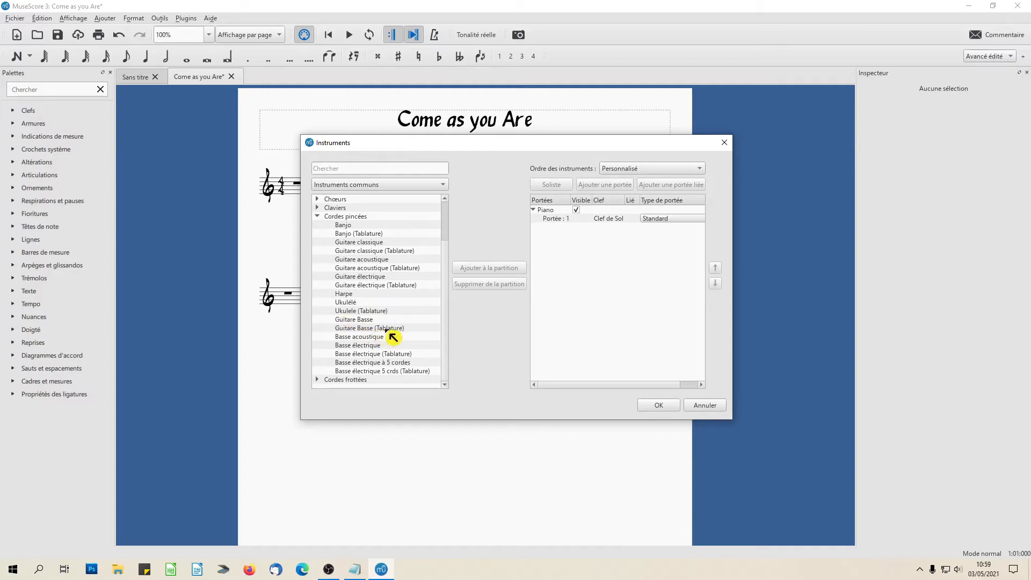
left_click(350, 320)
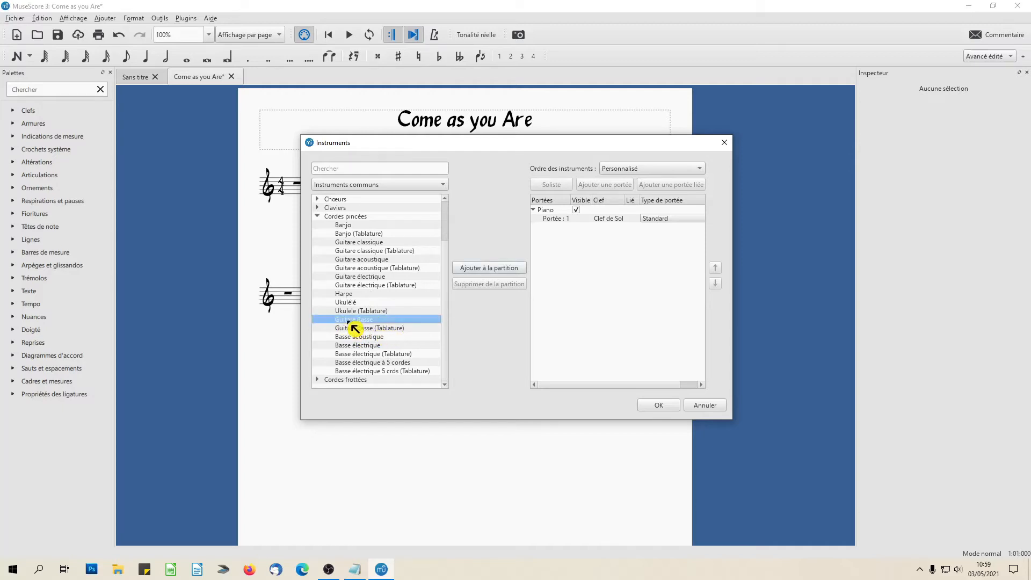
left_click(488, 268)
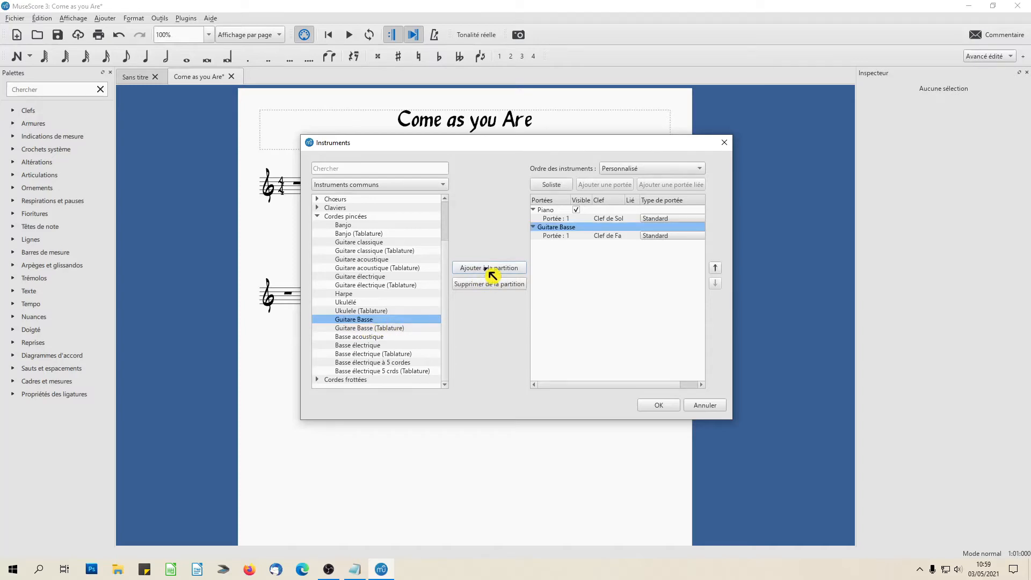
Apply the instrument list to the score with Piano placed above Guitare Basse
left_click(554, 214)
left_click(557, 218)
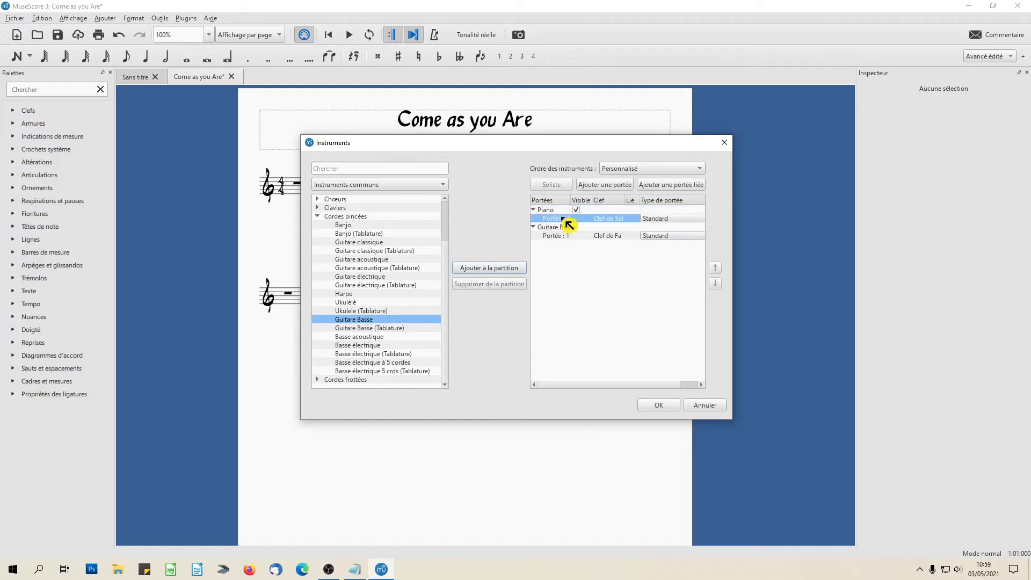
left_click(552, 211)
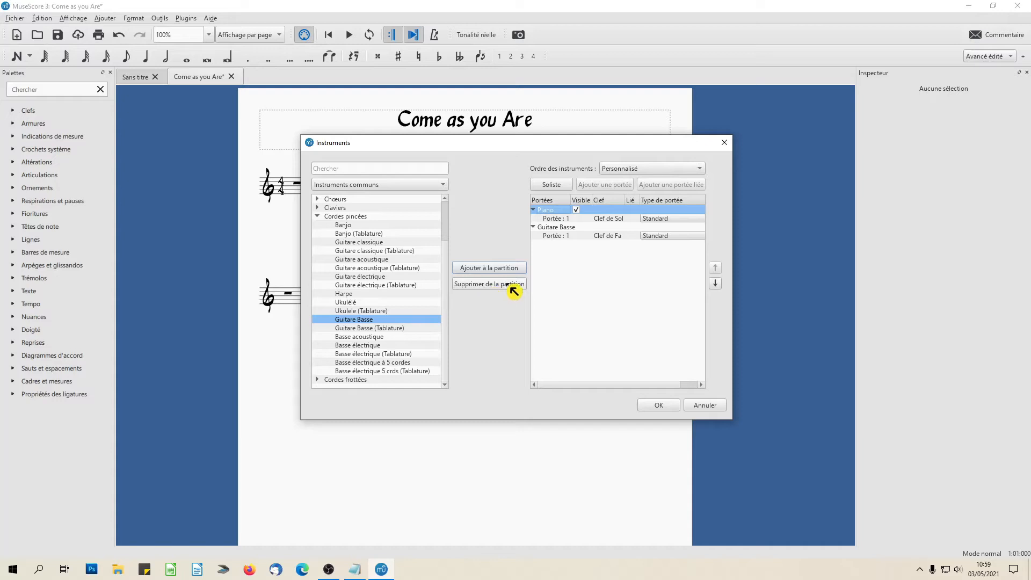
left_click(561, 227)
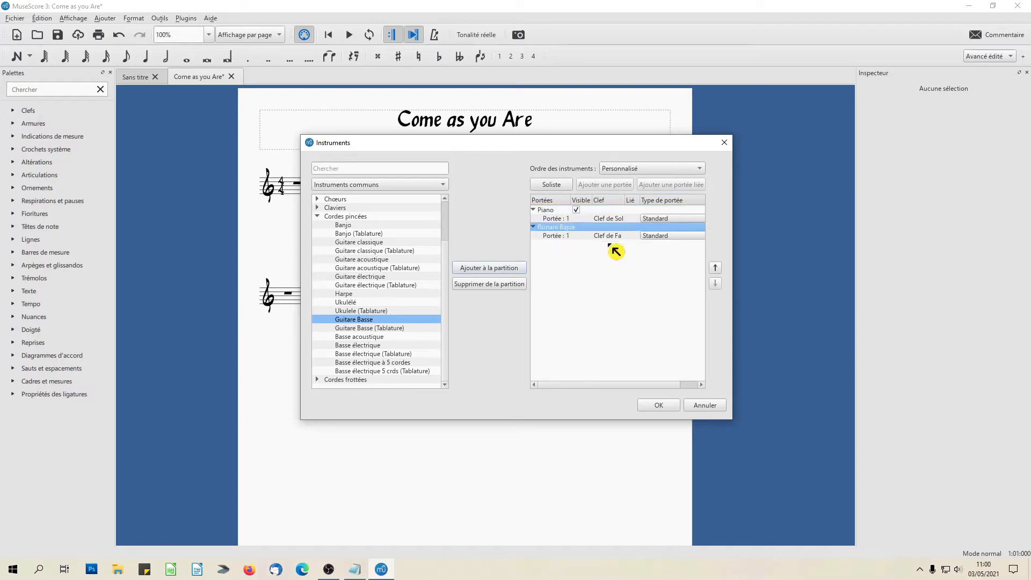
left_click(720, 270)
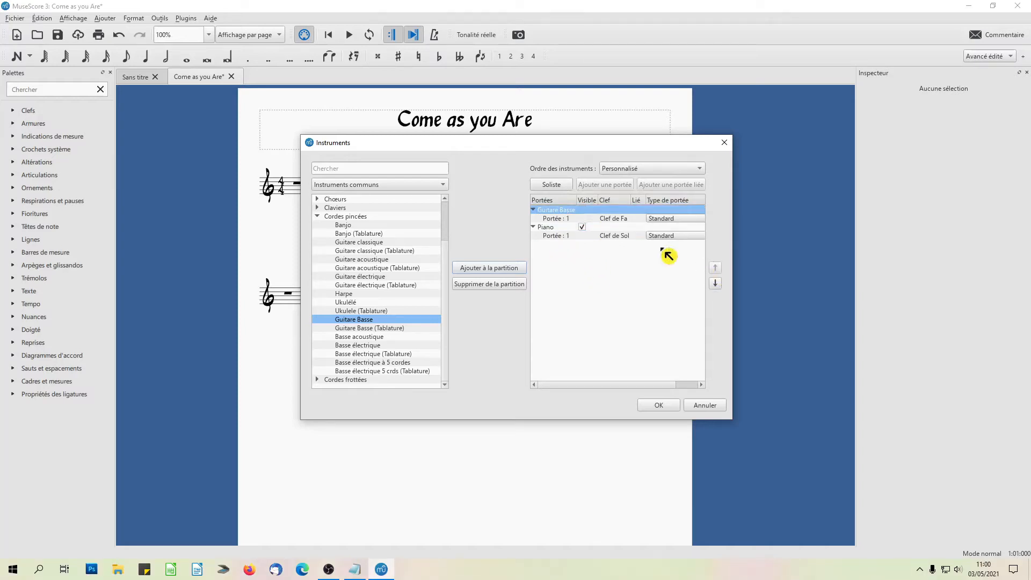
left_click(715, 283)
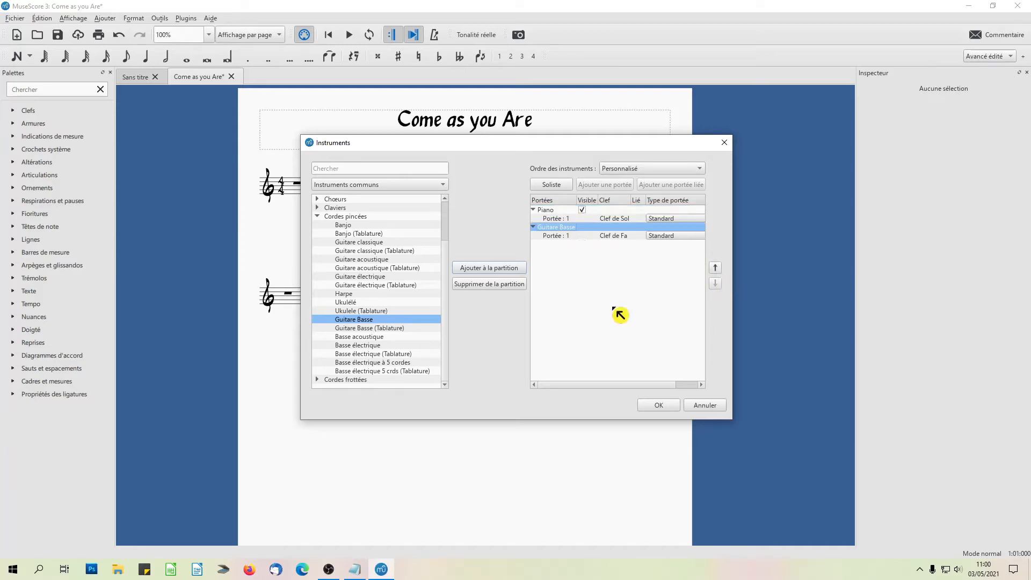
left_click(659, 406)
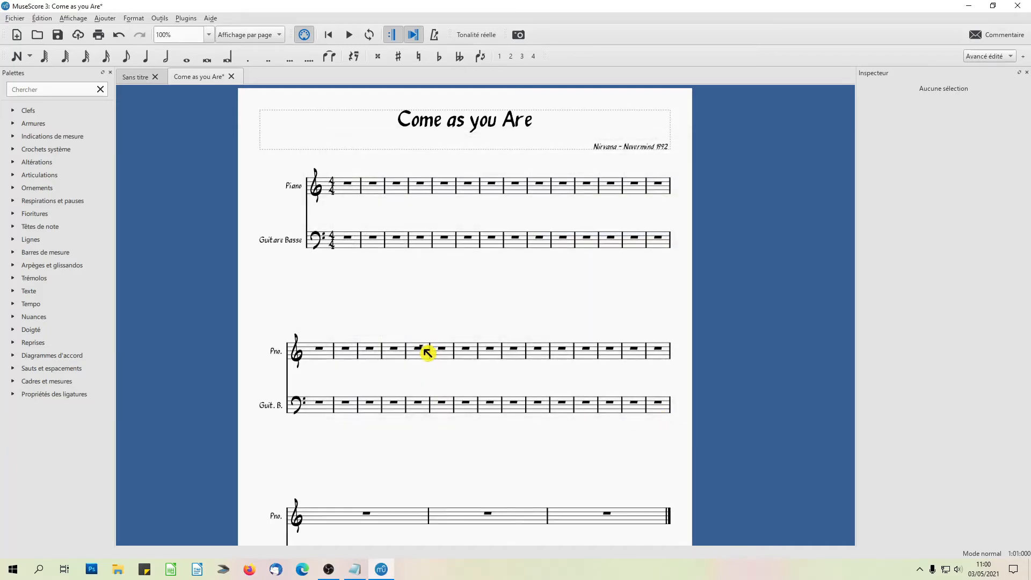
Start note entry in the Une à une (Par défaut) mode at the first Guitare Basse measure
left_click(353, 243)
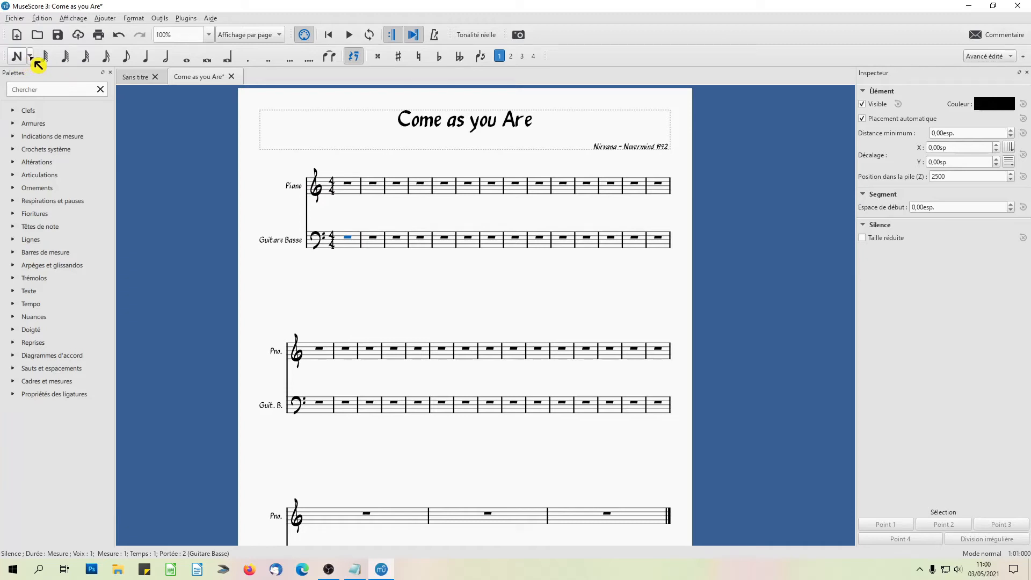
left_click(31, 57)
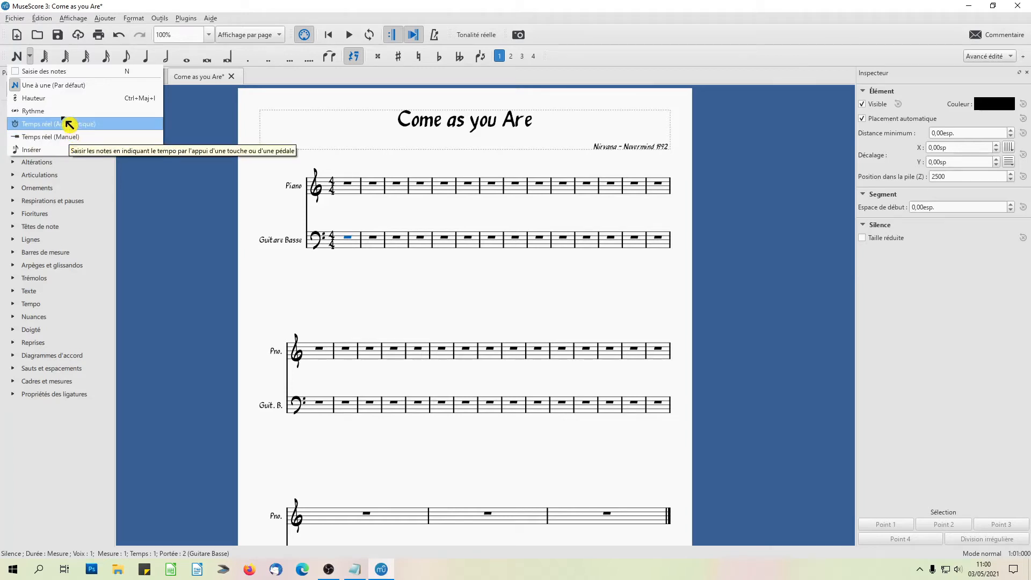
left_click(48, 87)
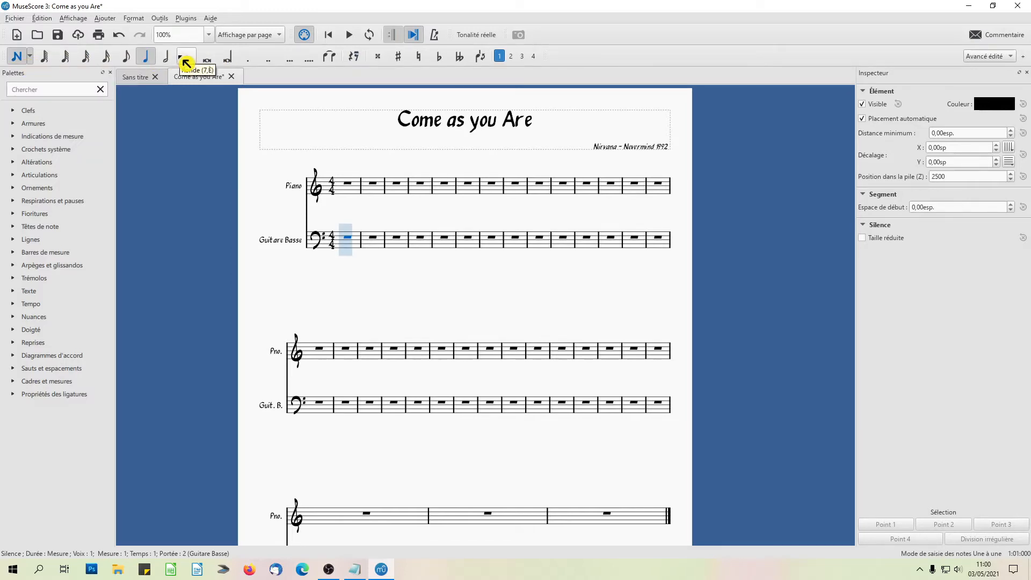
Enter a half rest followed by an eighth rest at the start of the first Guitare Basse measure
left_click(132, 62)
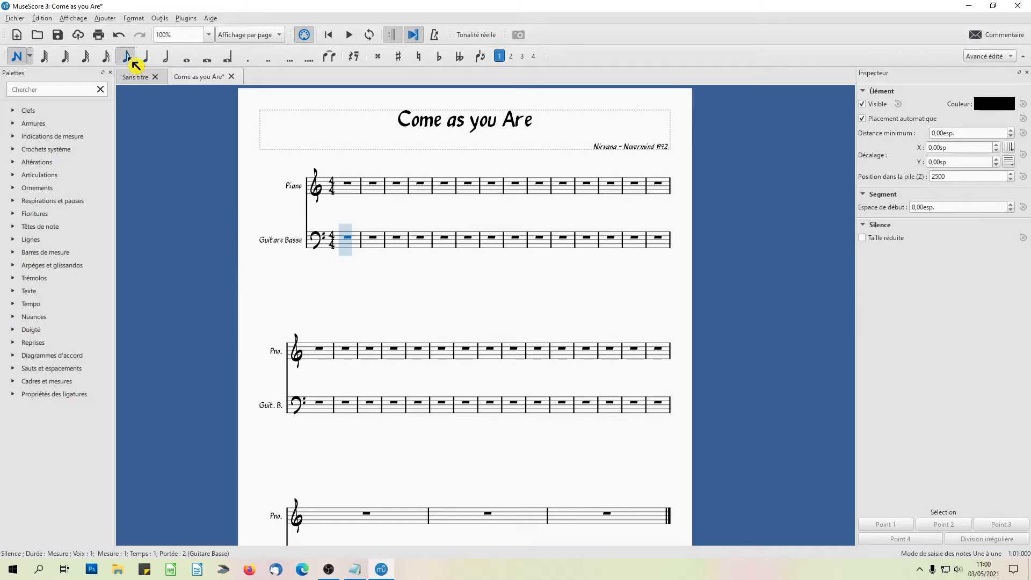
left_click(170, 64)
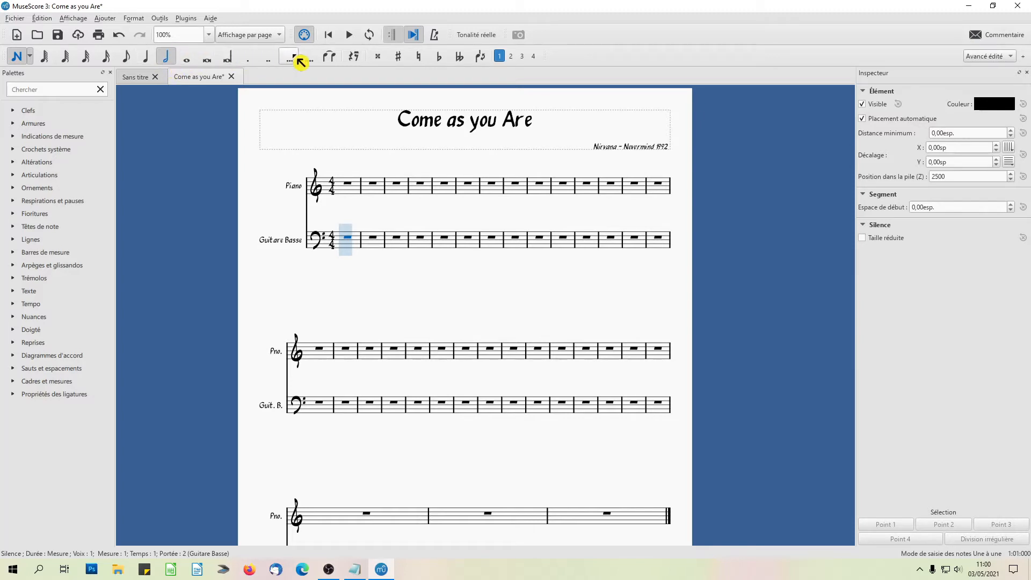
left_click(361, 61)
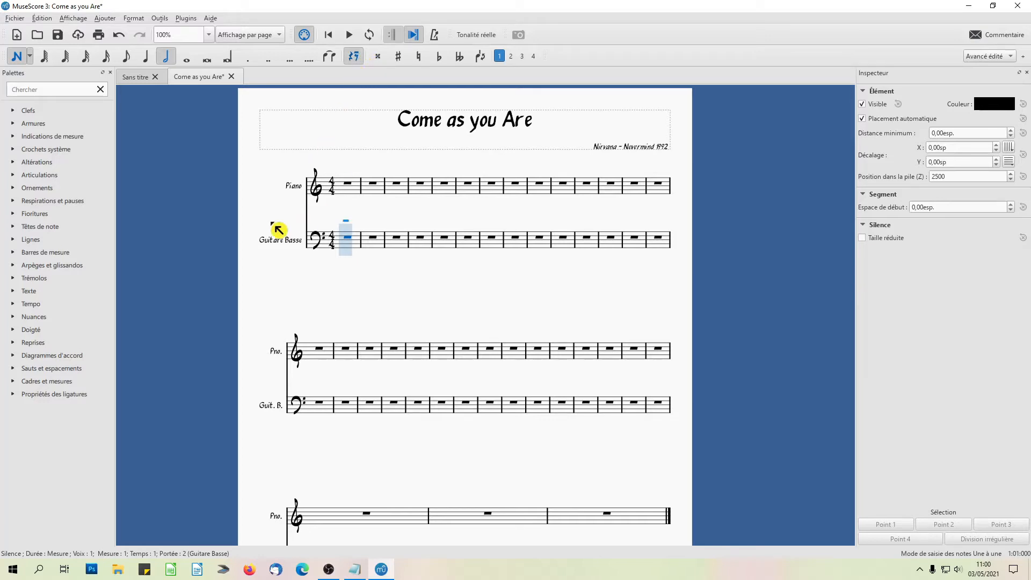
key("0")
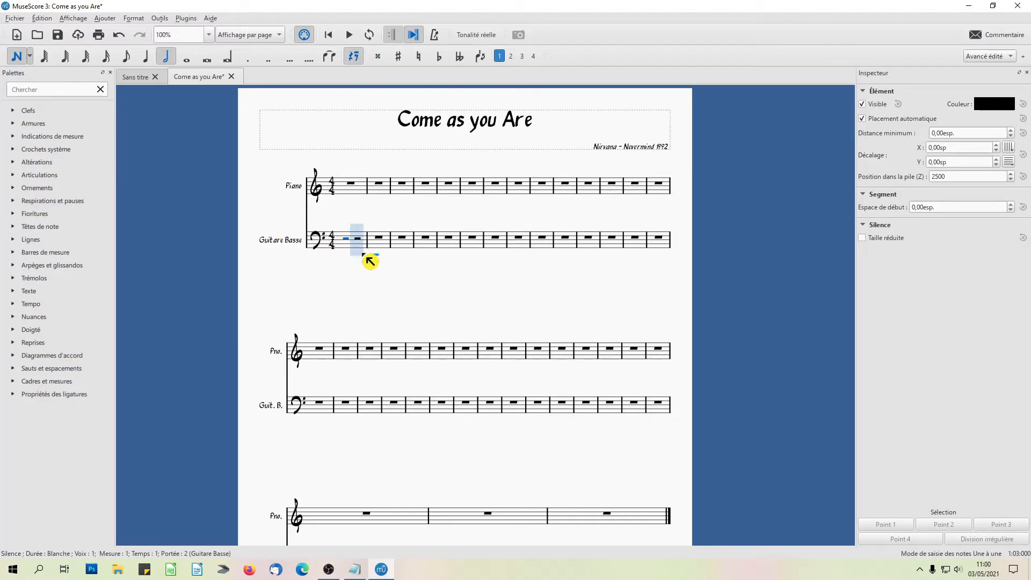
left_click(129, 59)
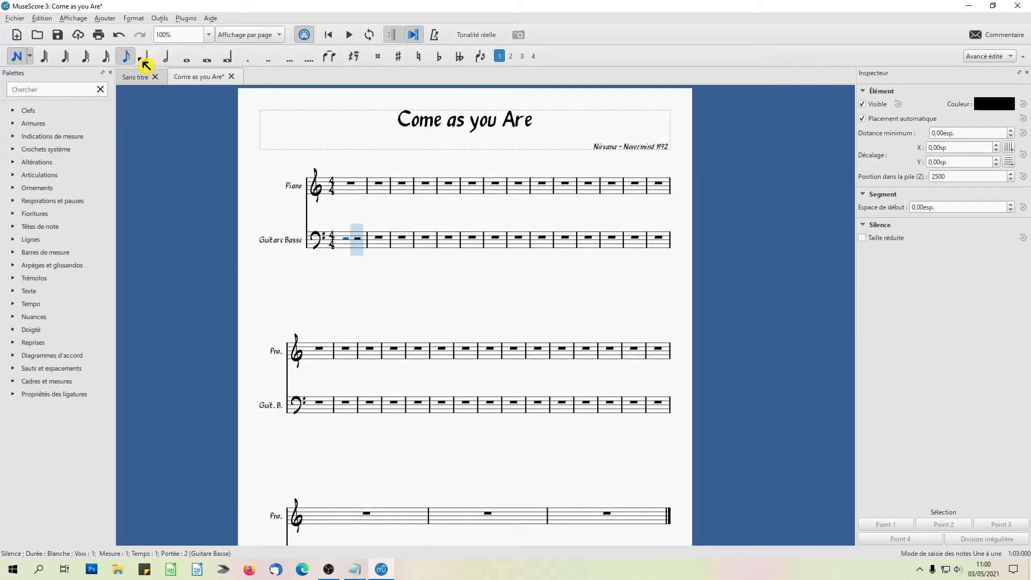
key("0")
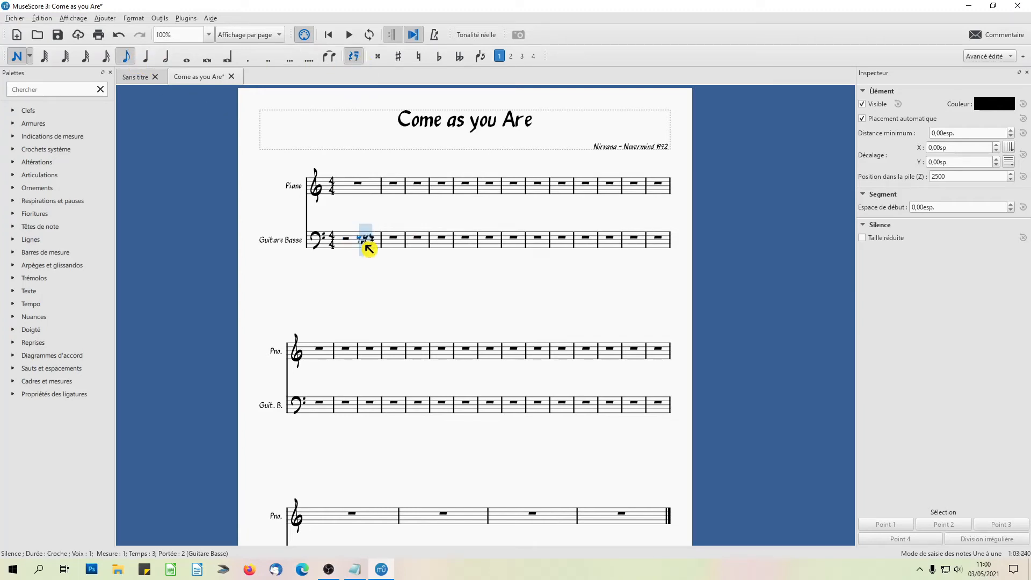
Place an eighth note after the eighth rest in the first Guitare Basse measure and set its pitch to Ré3
left_click(130, 63)
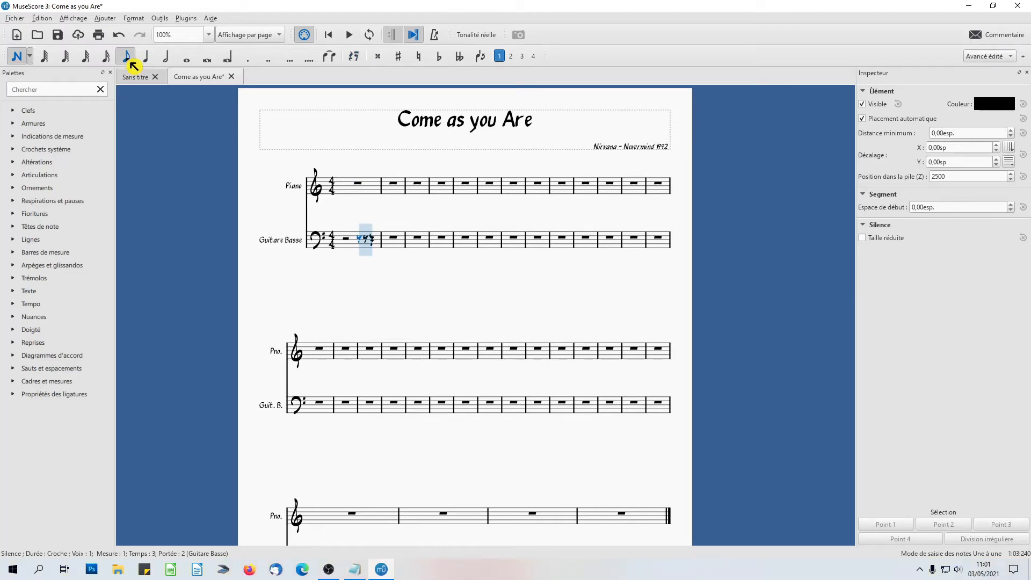
left_click(370, 246)
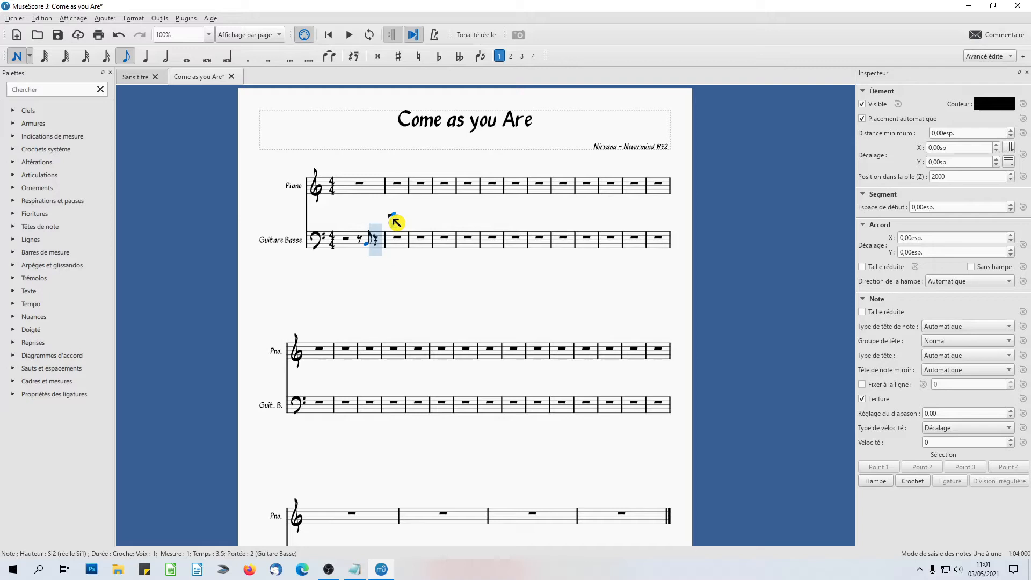
key("Down")
key("Down")
key("Down")
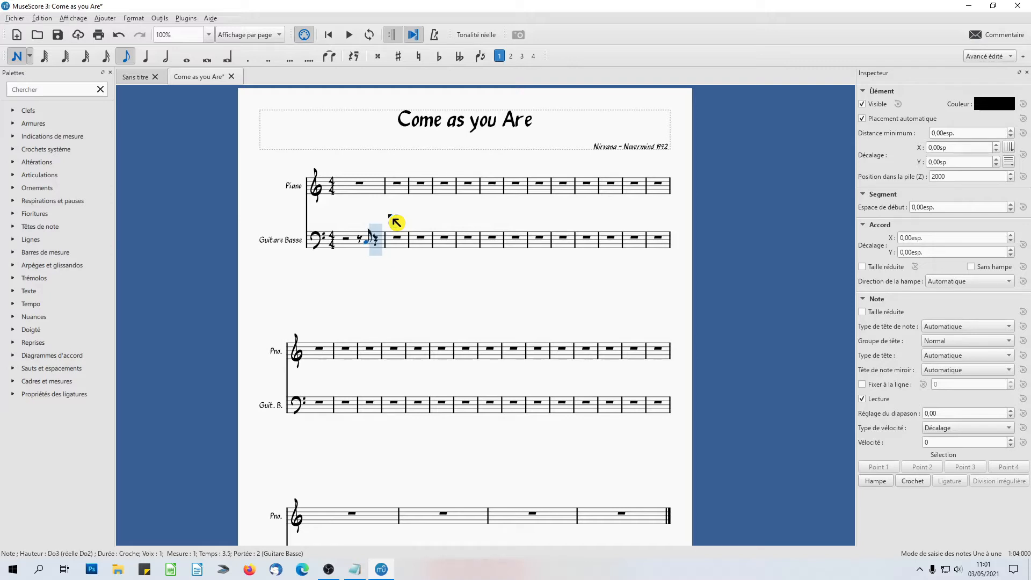
key("Up")
key("Up")
key("Up")
key("Up")
key("Up")
key("Up")
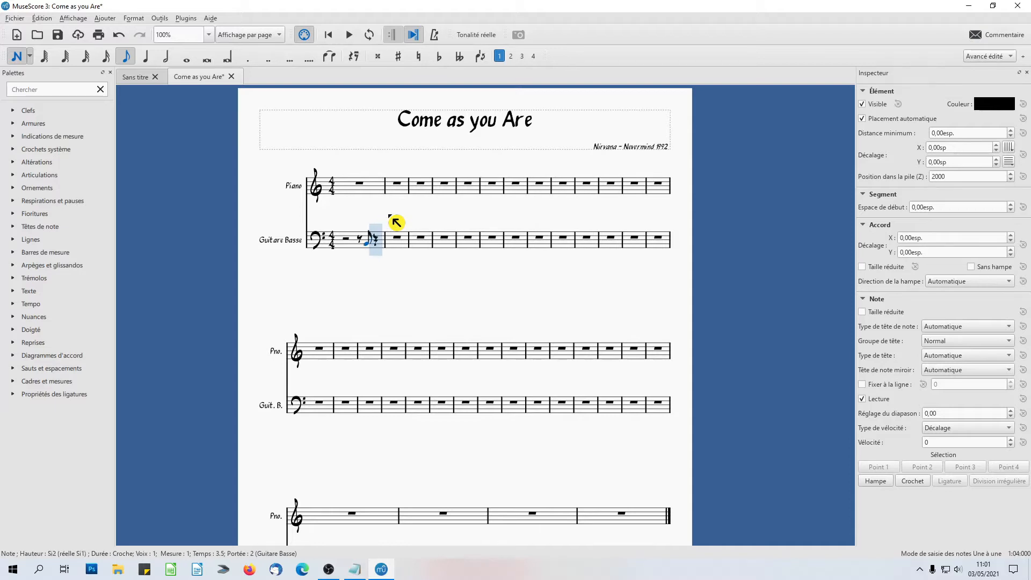
key("Up")
key("Down")
key("Down")
key("Up")
key("Up")
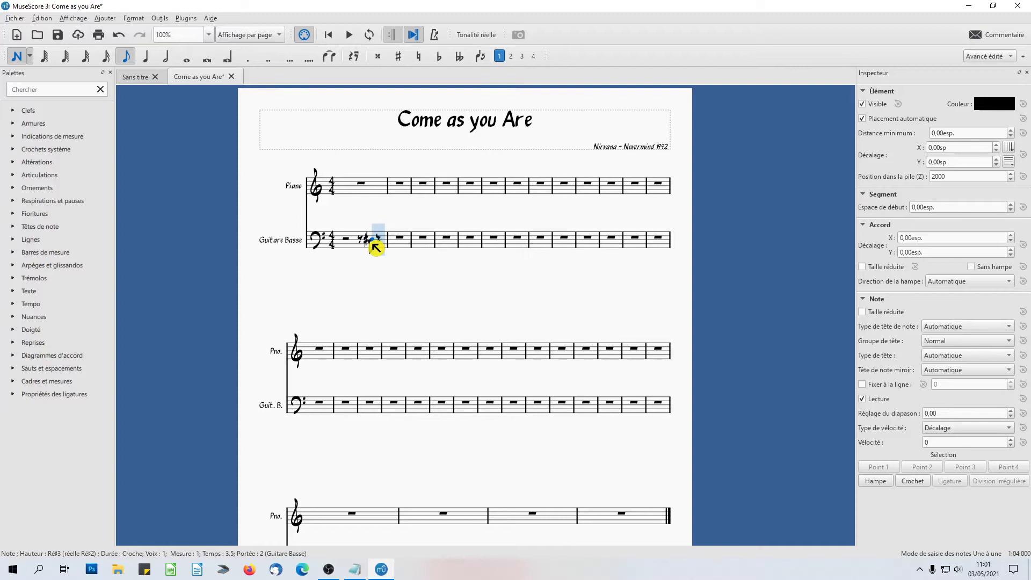
key("Down")
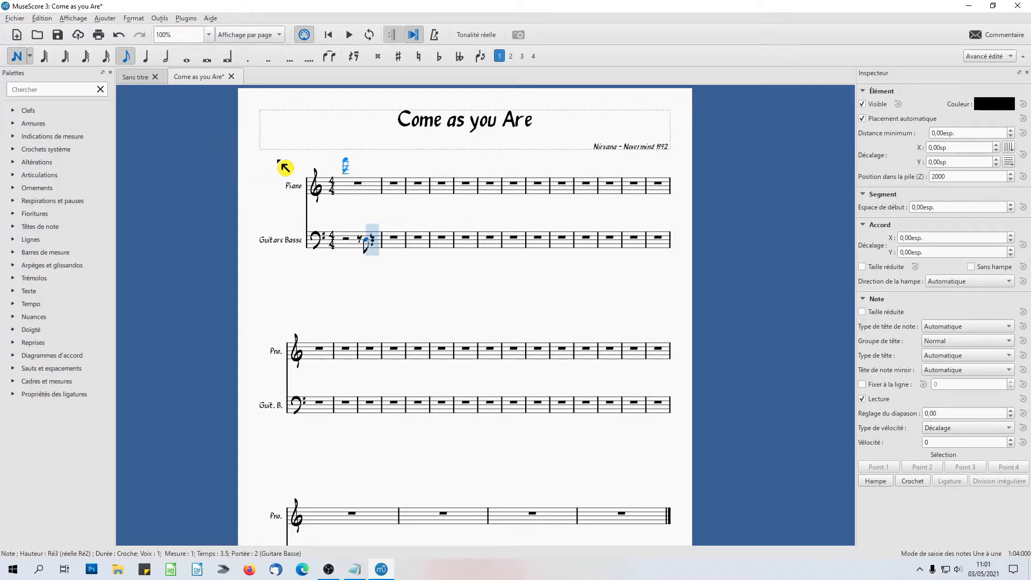
Apply Windows DirectSound as the PortAudio API with Pilote de capture audio principal as the device in the input/output preferences
left_click(46, 22)
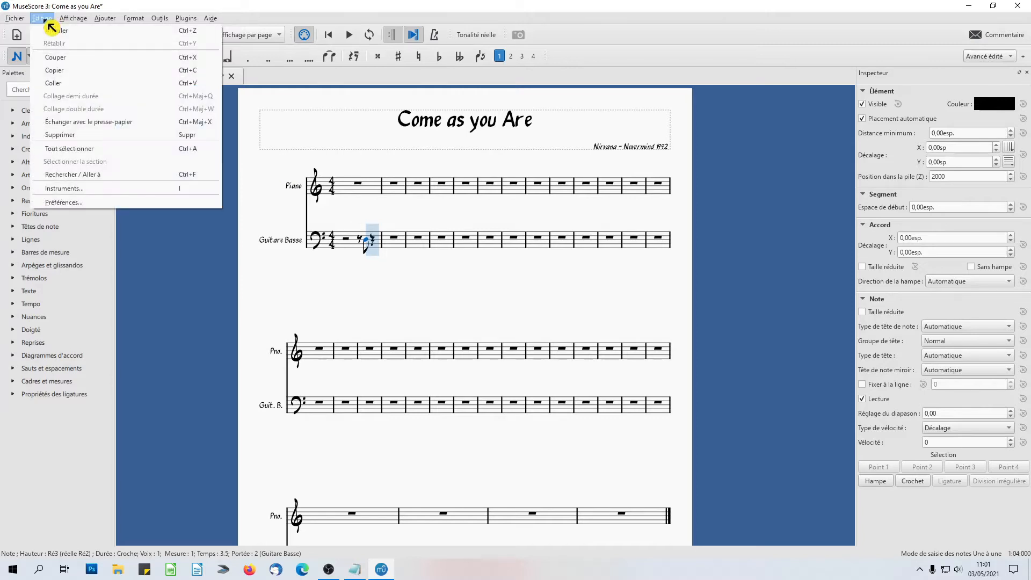
mouse_move(168, 21)
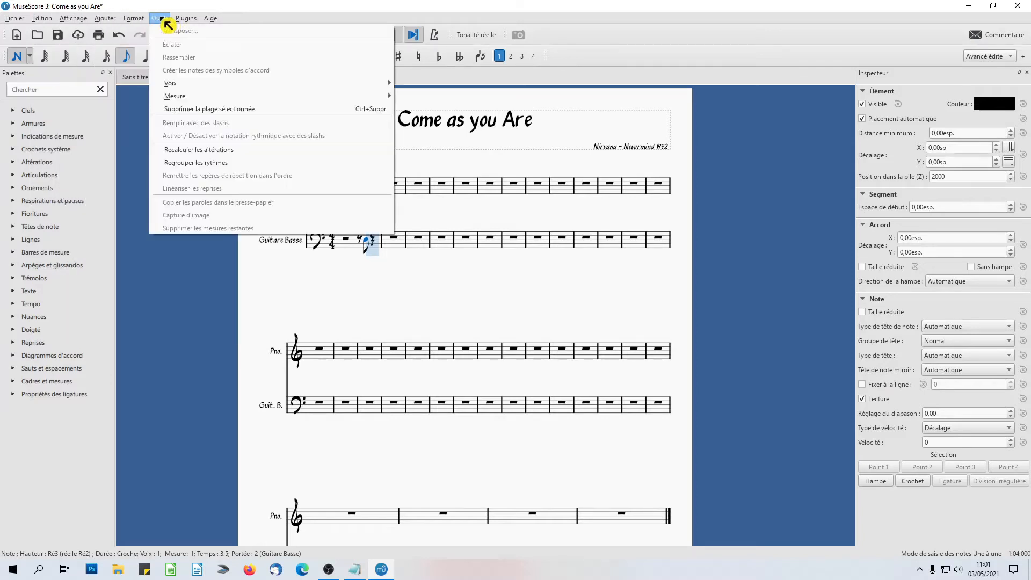
mouse_move(120, 25)
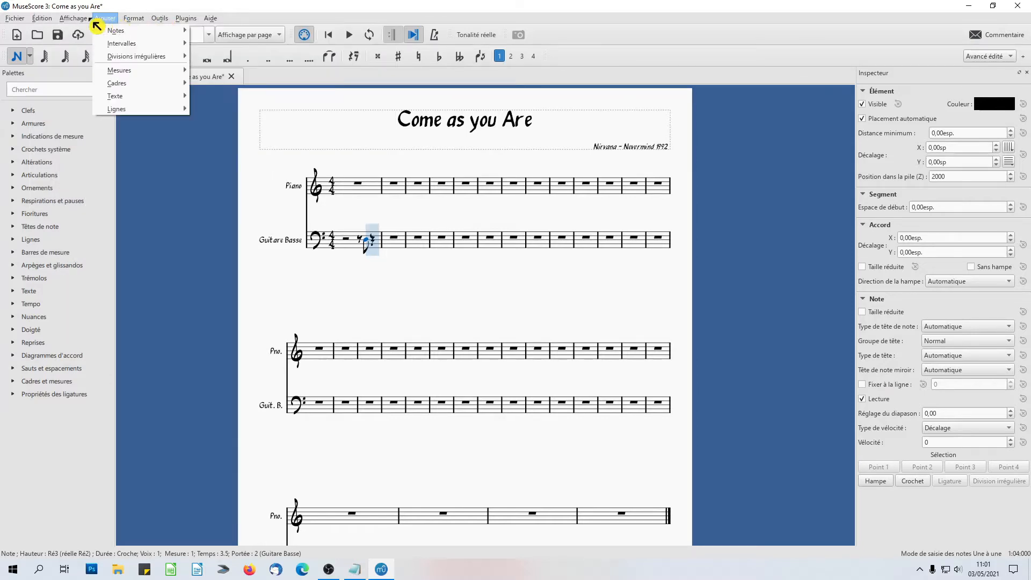
mouse_move(50, 26)
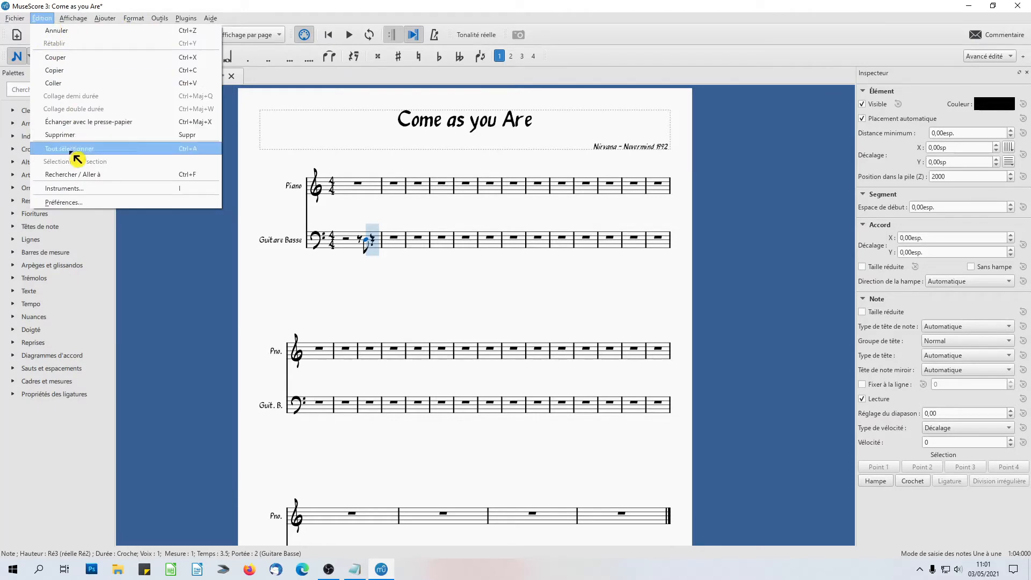
left_click(61, 202)
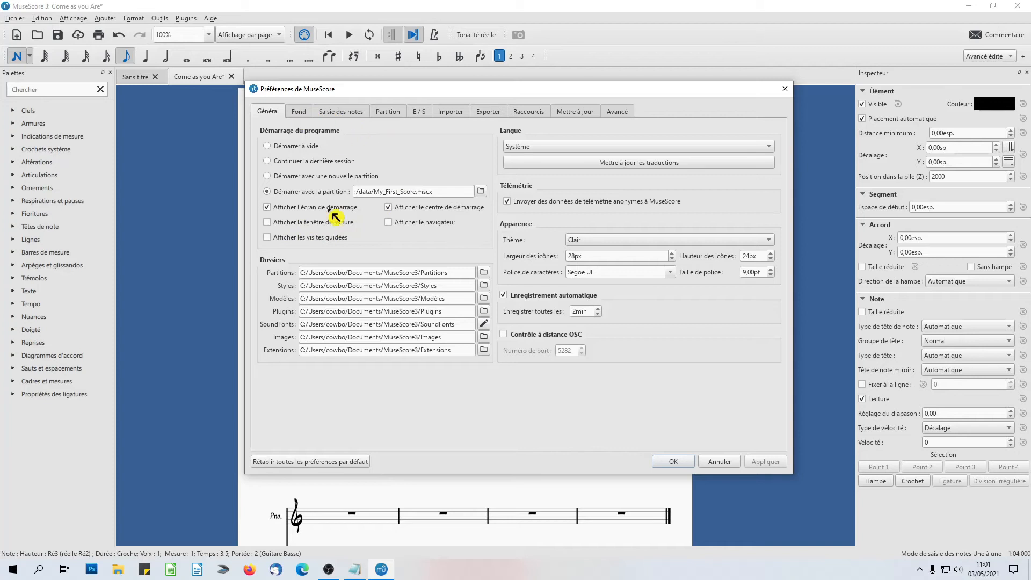
left_click(420, 111)
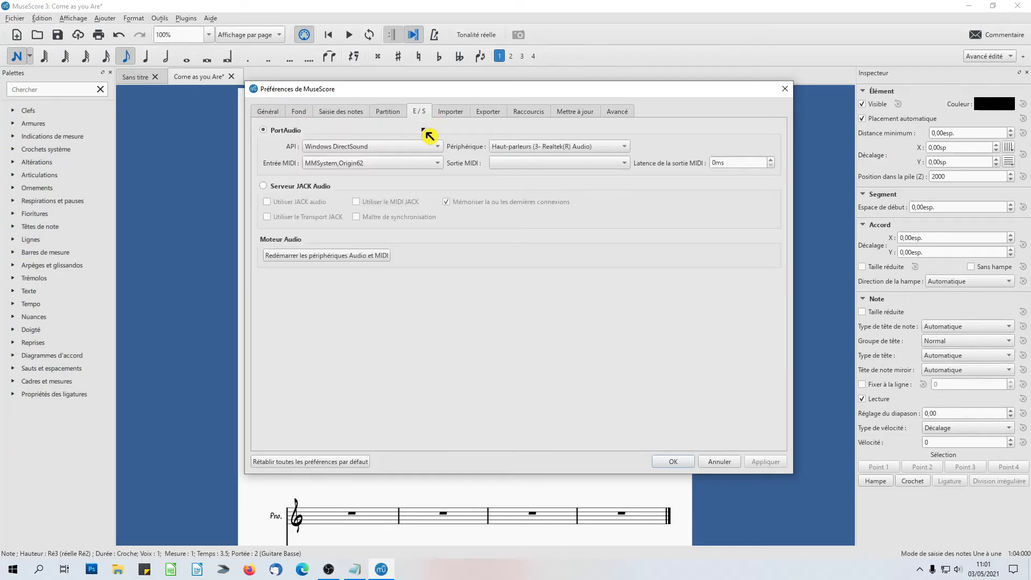
left_click(350, 150)
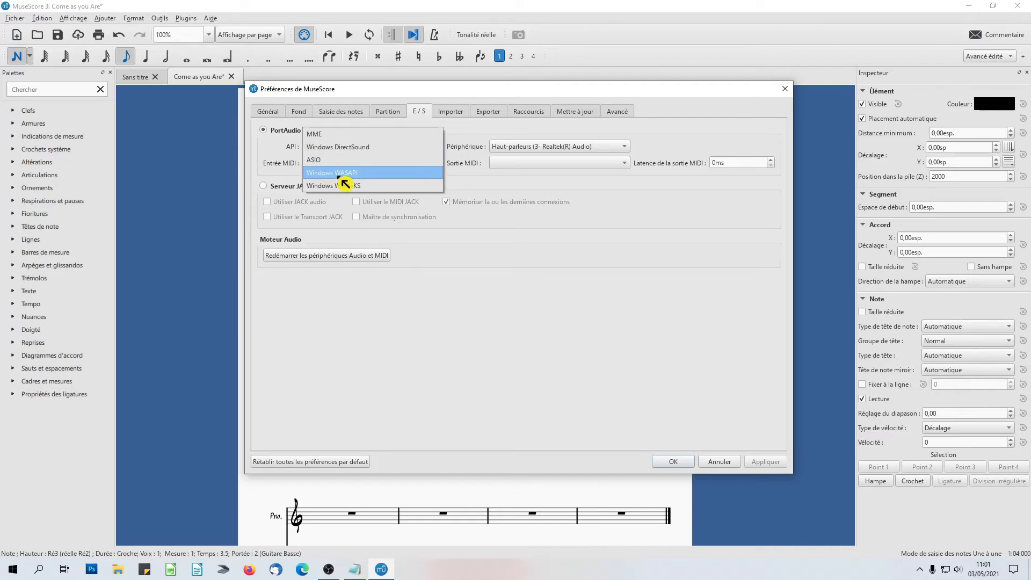
left_click(340, 152)
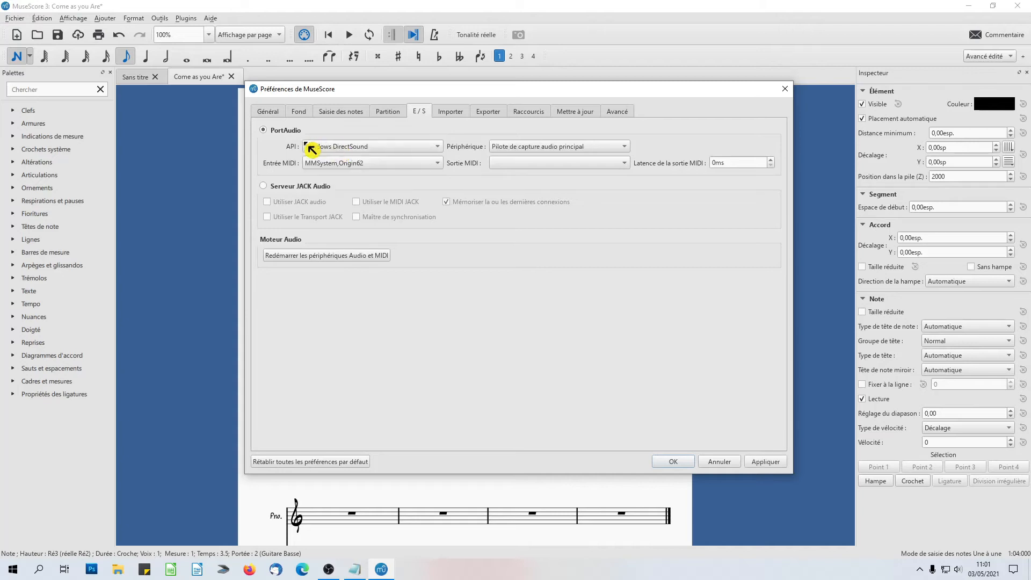
left_click(526, 147)
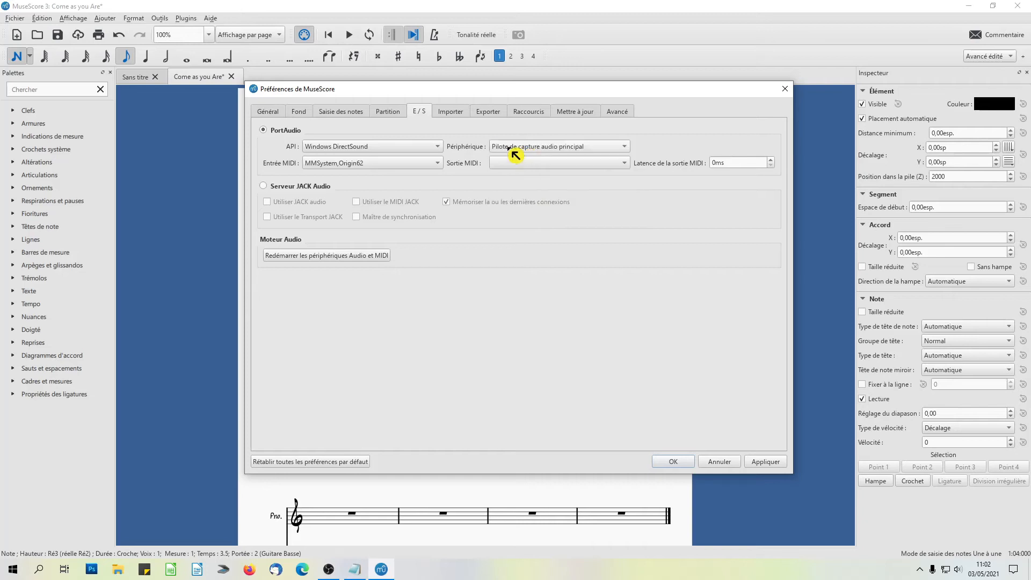
left_click(763, 462)
left_click(681, 462)
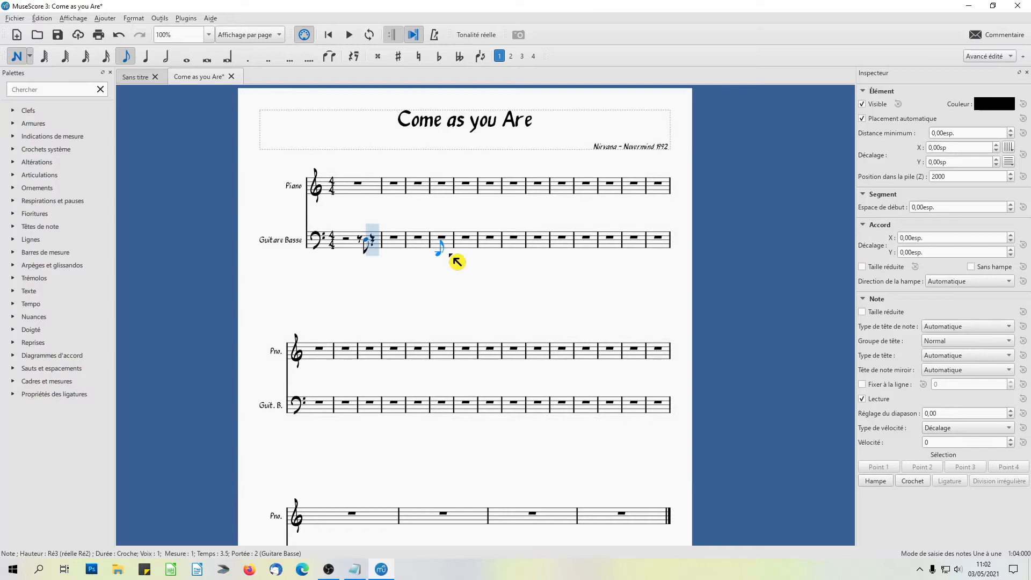
Add two more eighth notes at the same pitch to complete the first Guitare Basse measure, and return to its first note
left_click(381, 247)
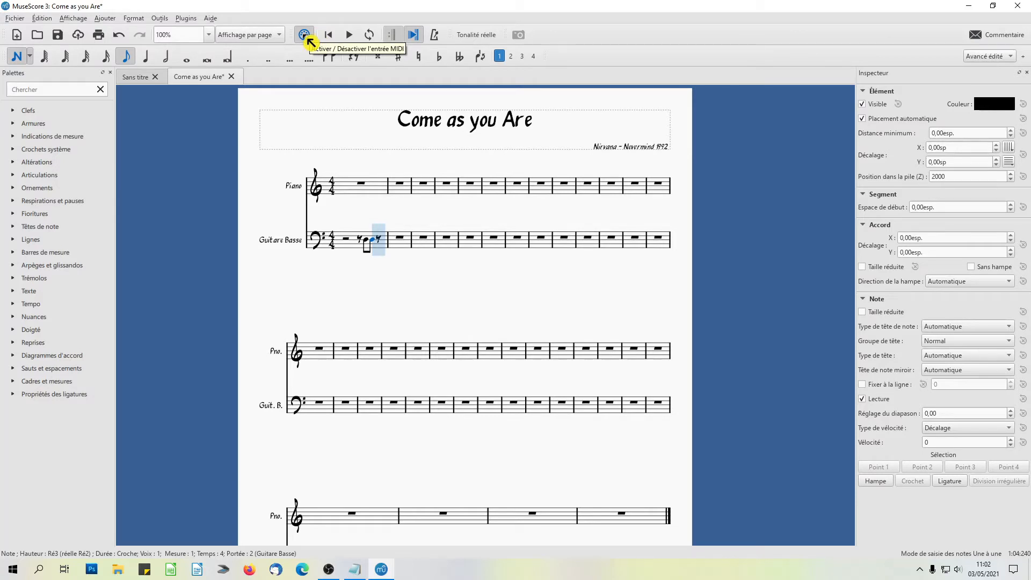
left_click(308, 40)
left_click(308, 40)
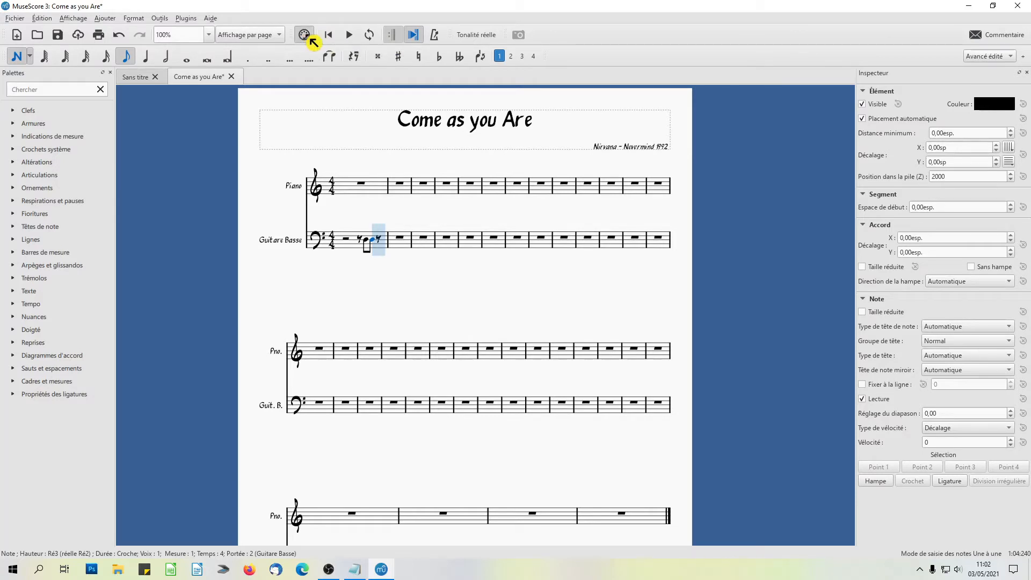
left_click(383, 242)
left_click(391, 243)
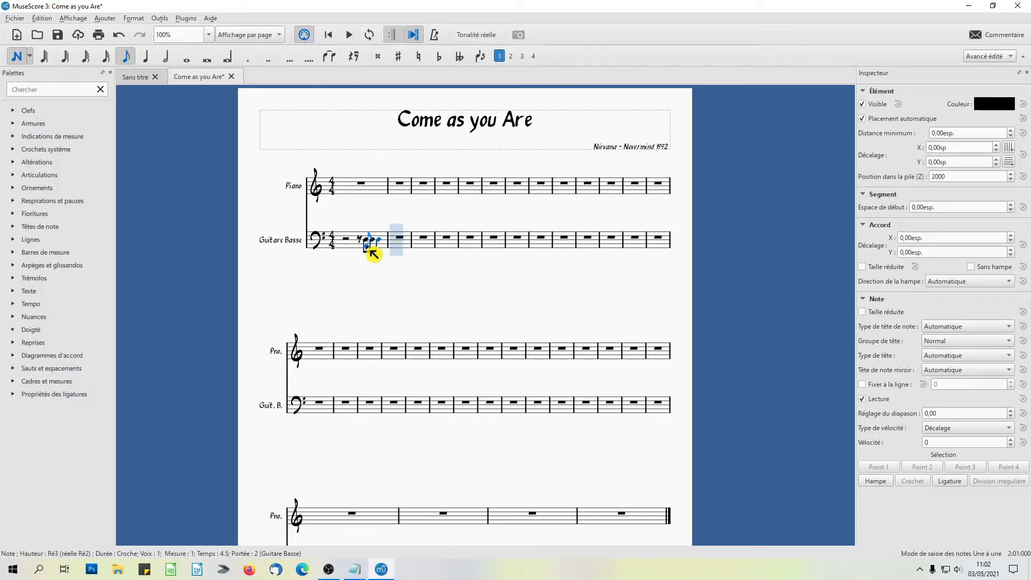
key("Left")
key("Left")
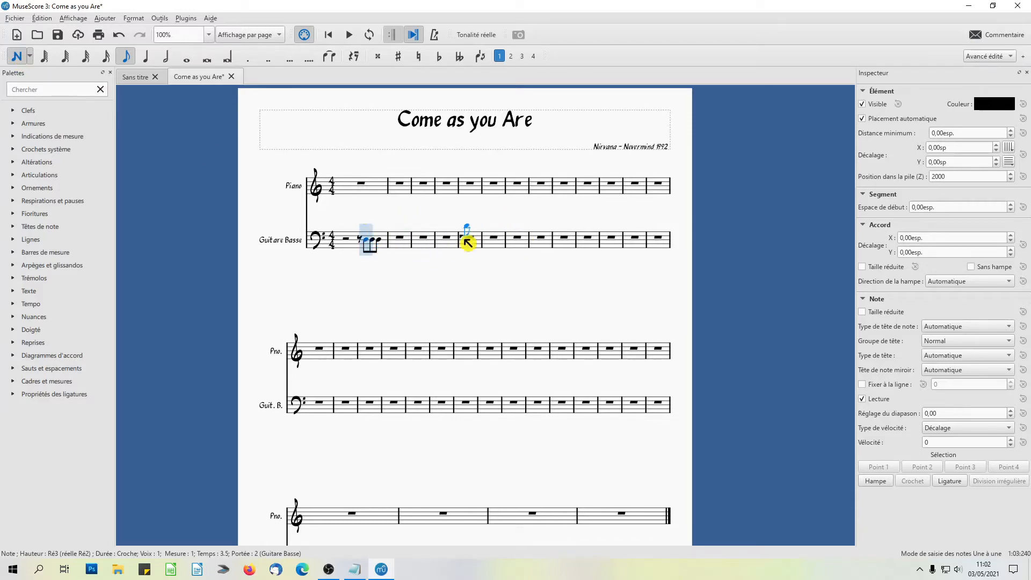
Leave note input mode and detach the first eighth note of the first Guitare Basse measure from its beam group
left_click(21, 60)
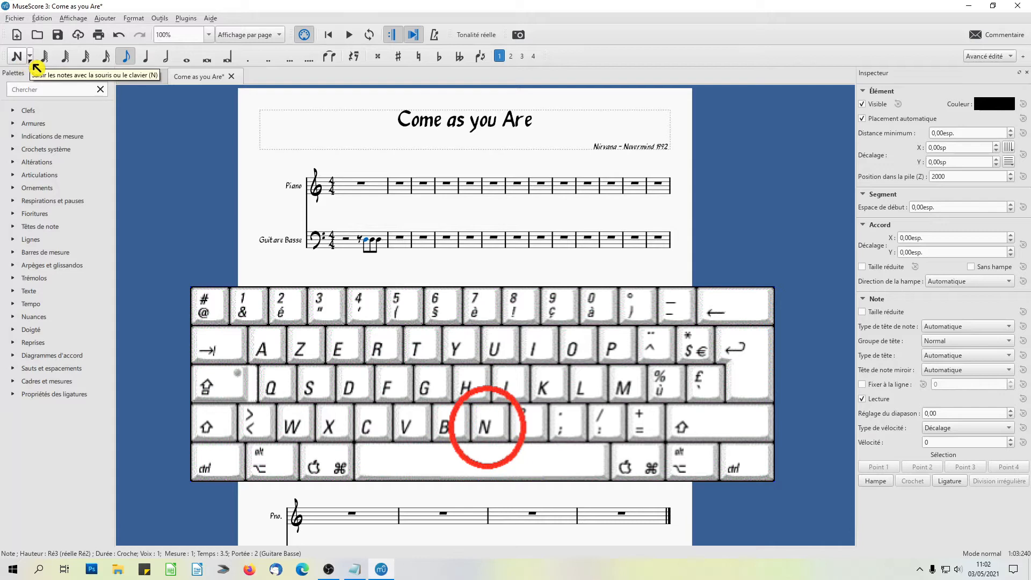
key("n")
key("n")
key("n")
key("n")
key("n")
key("n")
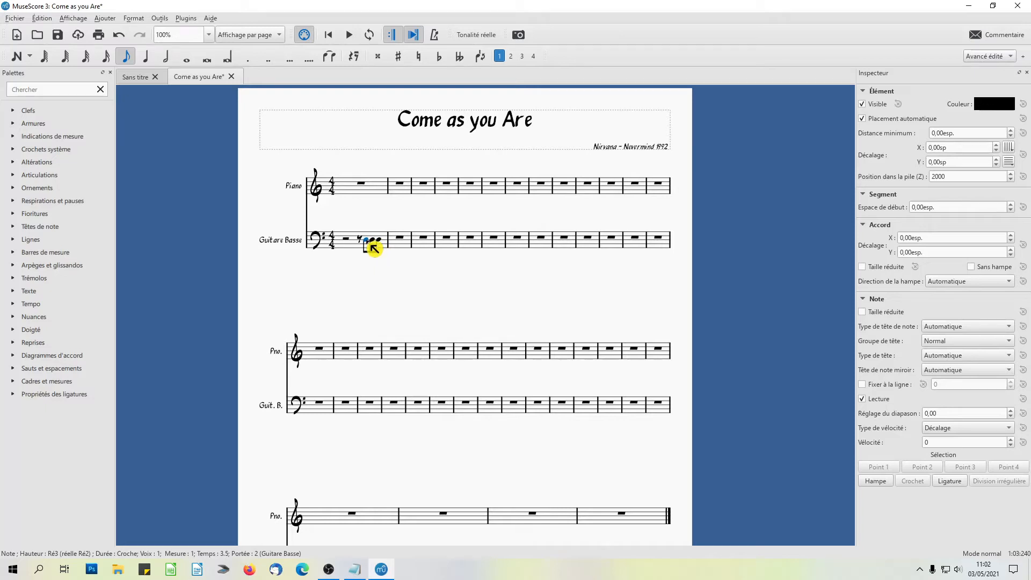
left_click(15, 396)
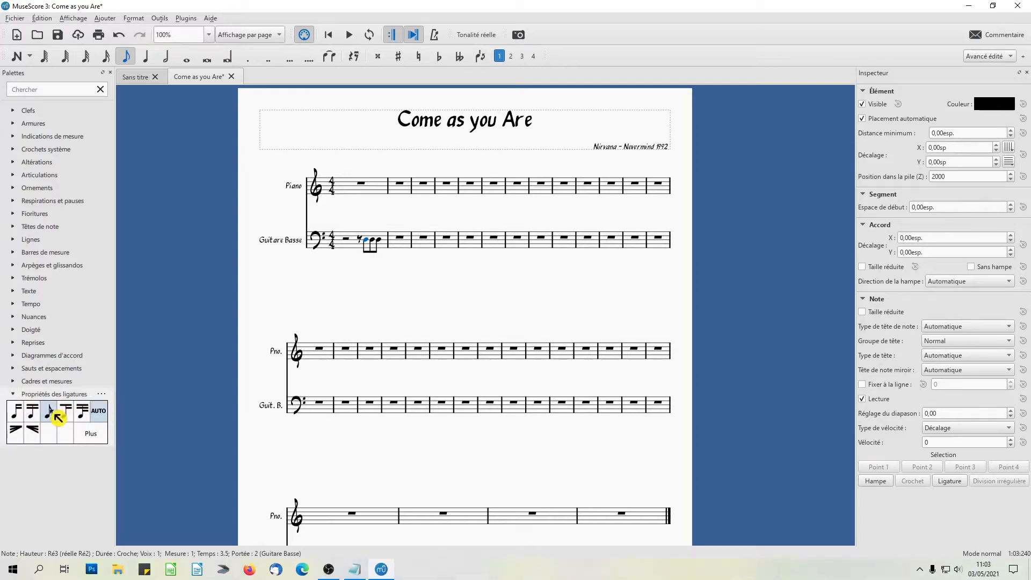
left_click(55, 412)
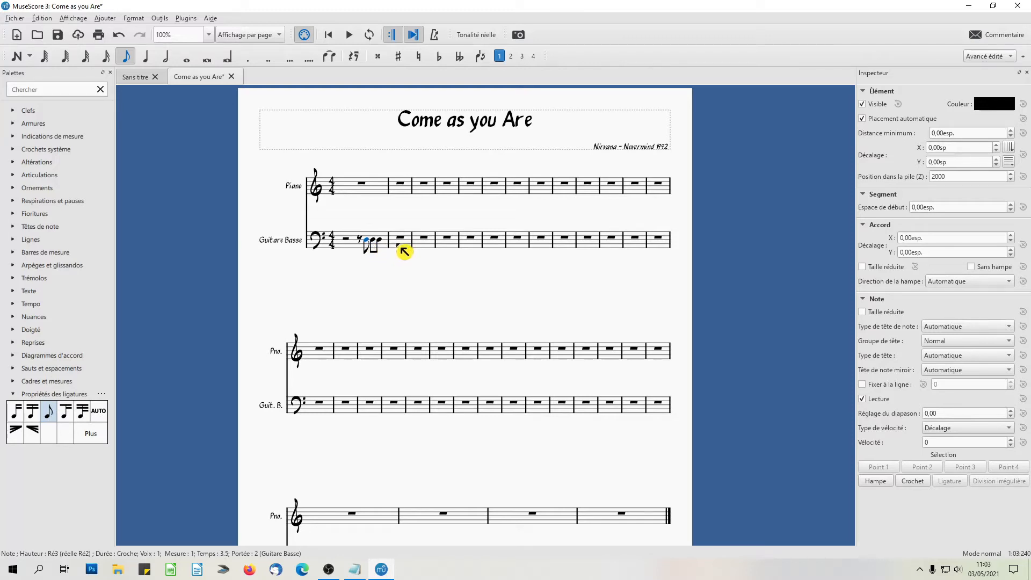
key("ctrl+z")
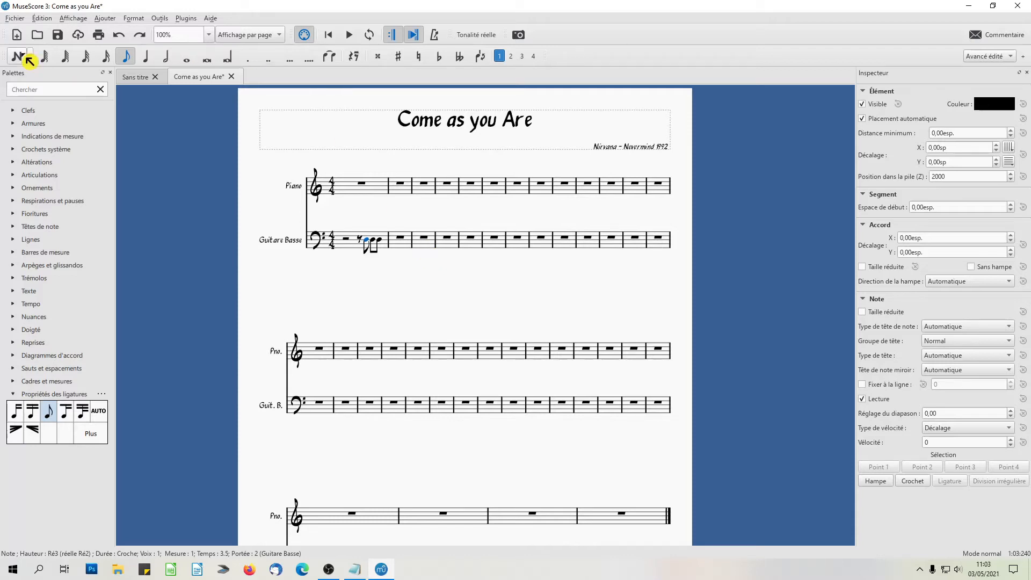
Enter a quarter note Mi3 at the start of the second Guitare Basse measure
left_click(21, 60)
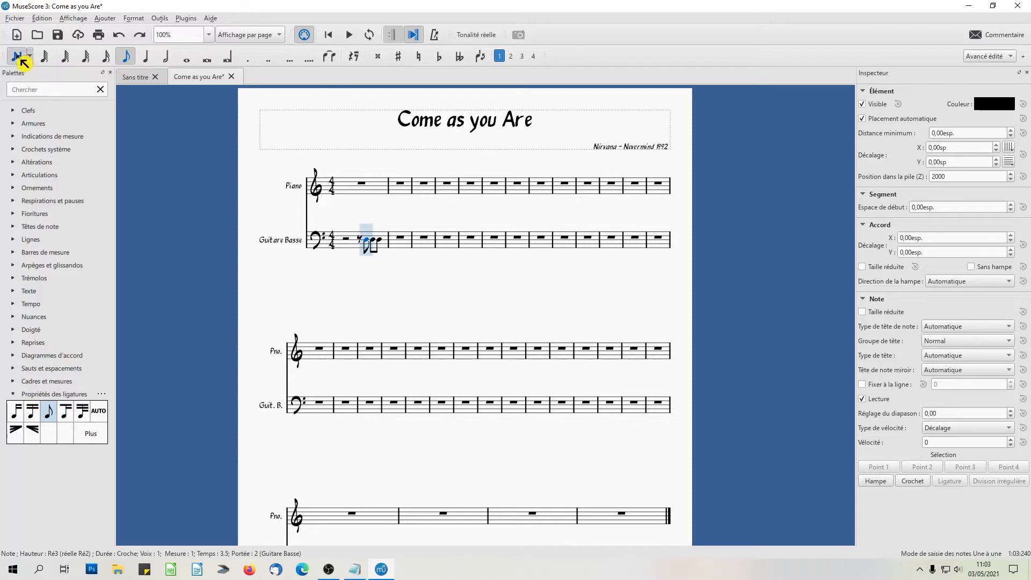
left_click(149, 60)
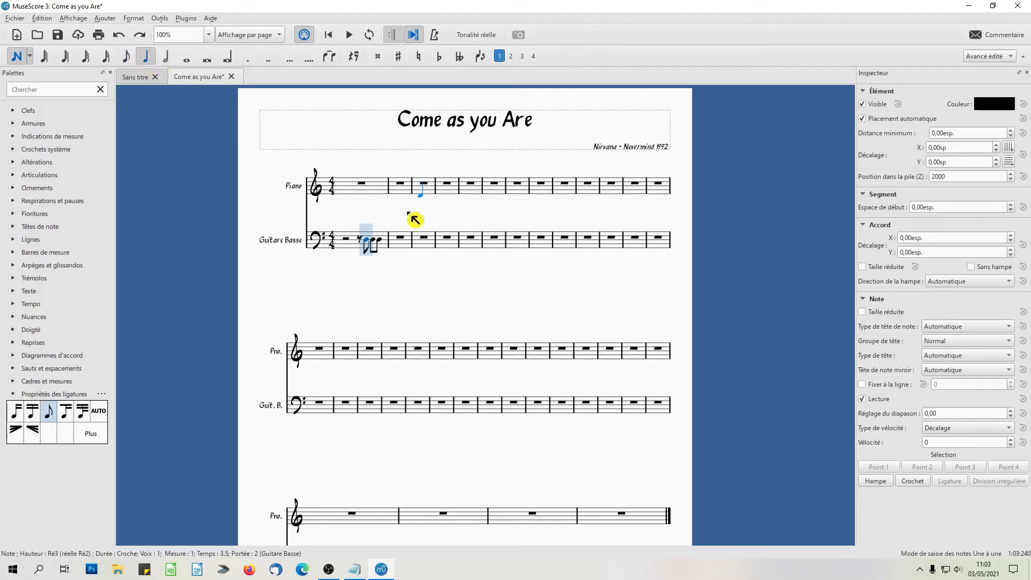
left_click(400, 240)
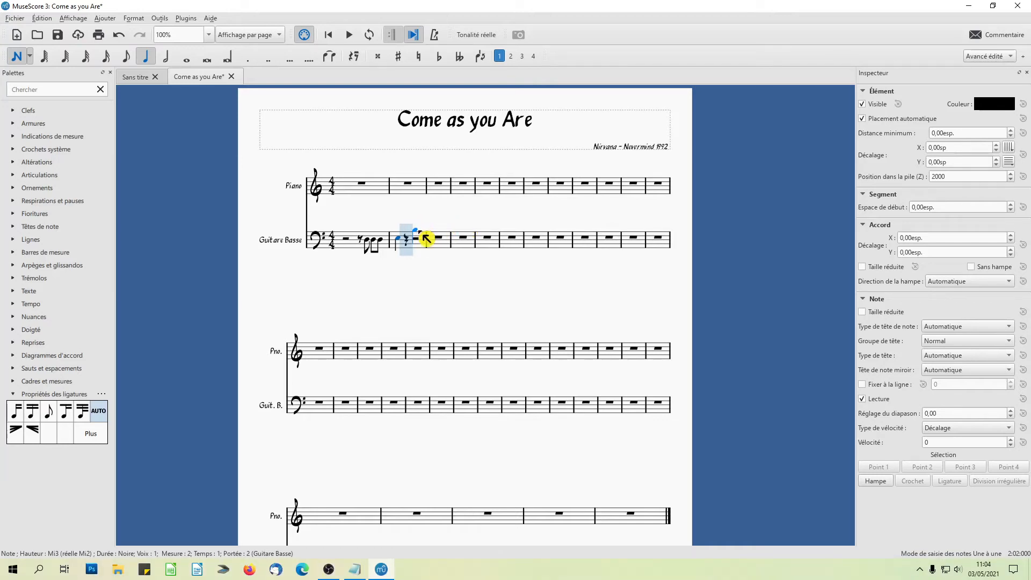
Try the eighth, dotted eighth, whole and half note durations for note input
key("4")
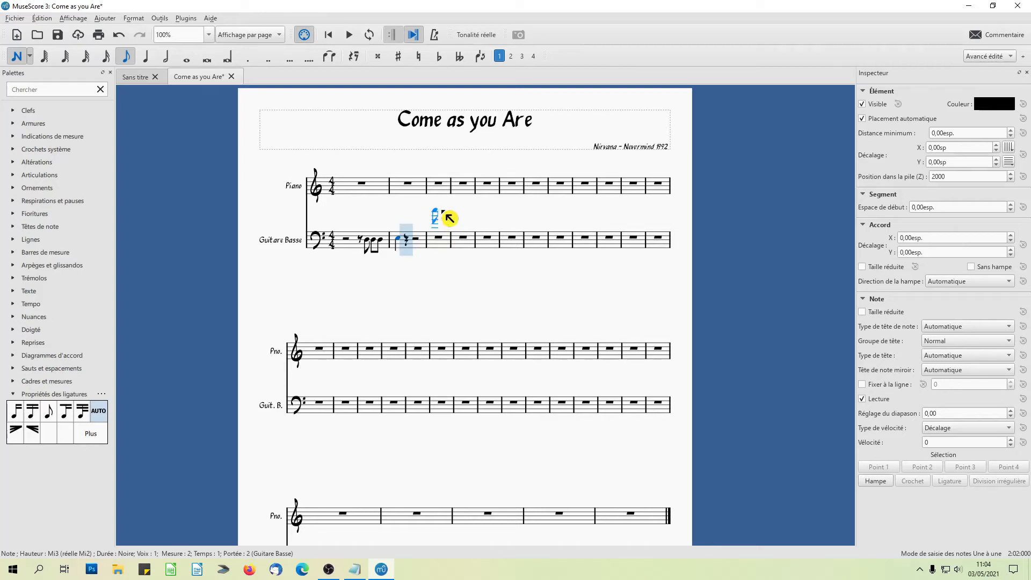
key("period")
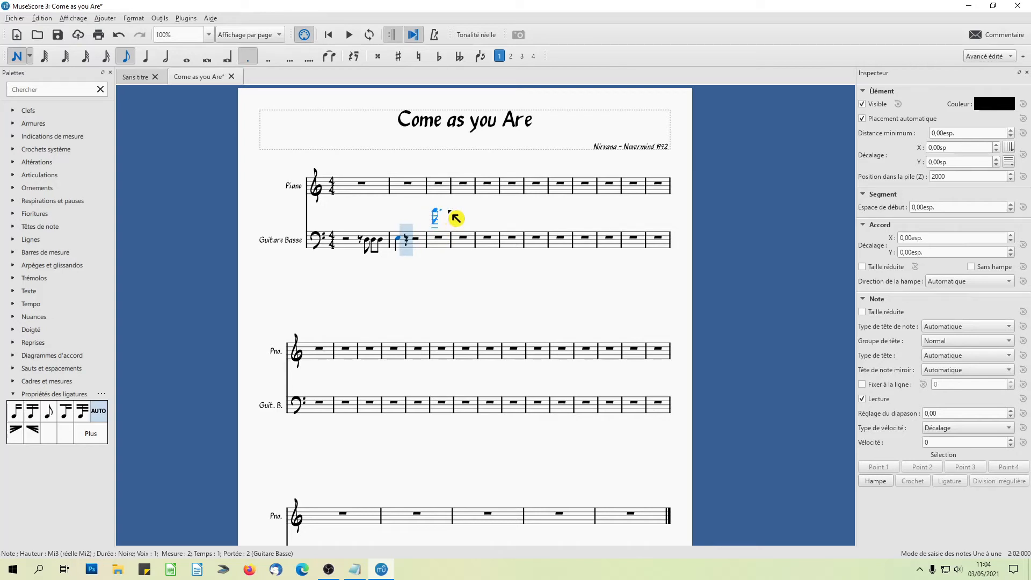
key("period")
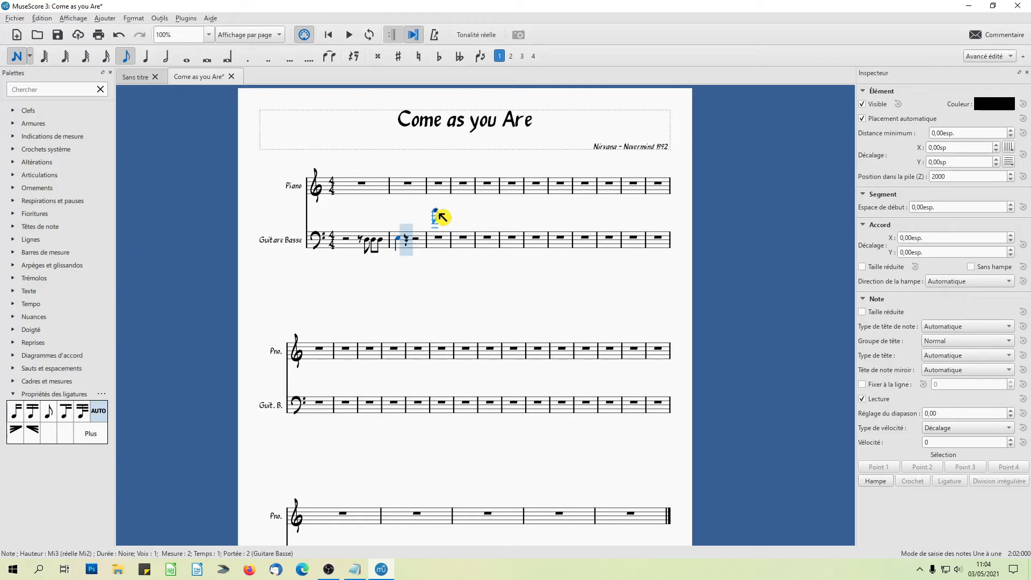
key("7")
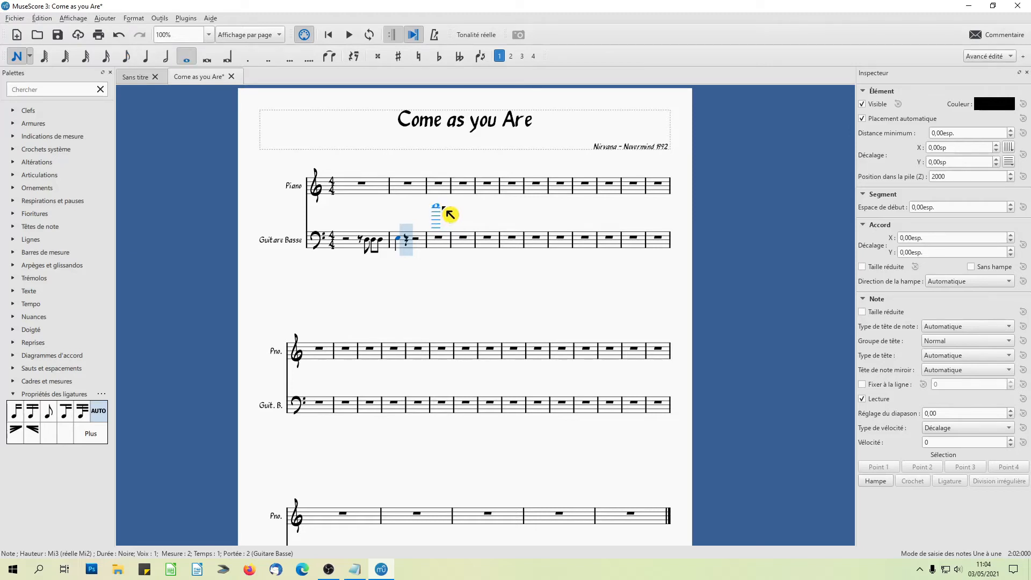
key("6")
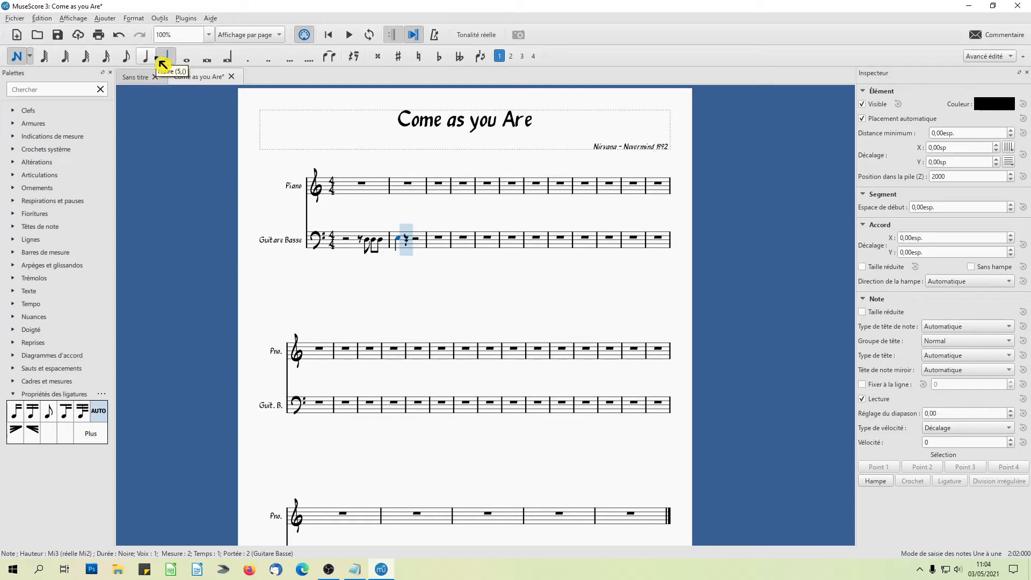
Fill the rest of the second Guitare Basse measure with eighth notes Sol3, Mi3, Sol3, Mi3, Mi3 and Mi♭3
left_click(126, 56)
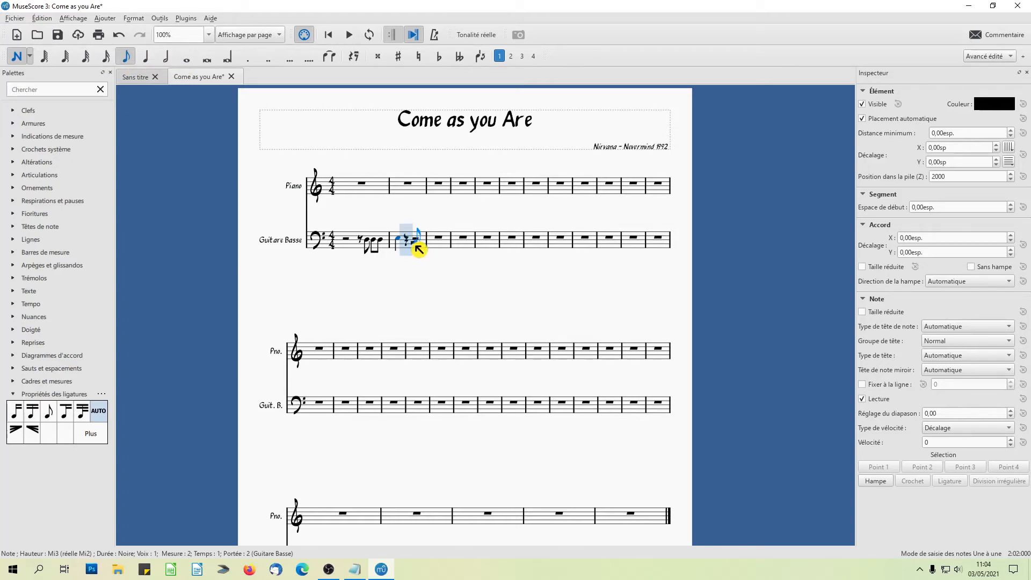
left_click(413, 239)
left_click(419, 237)
left_click(423, 238)
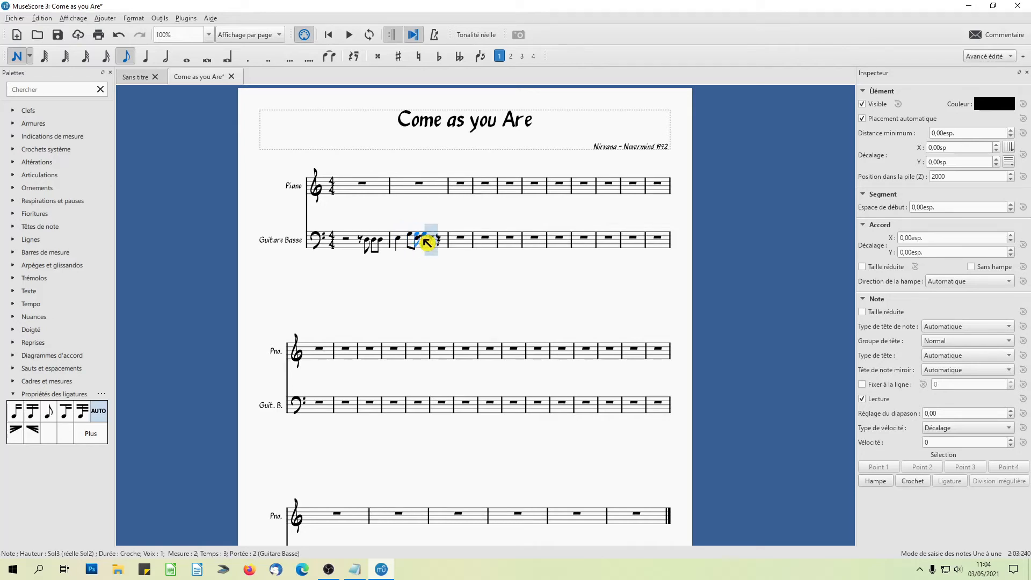
left_click(440, 242)
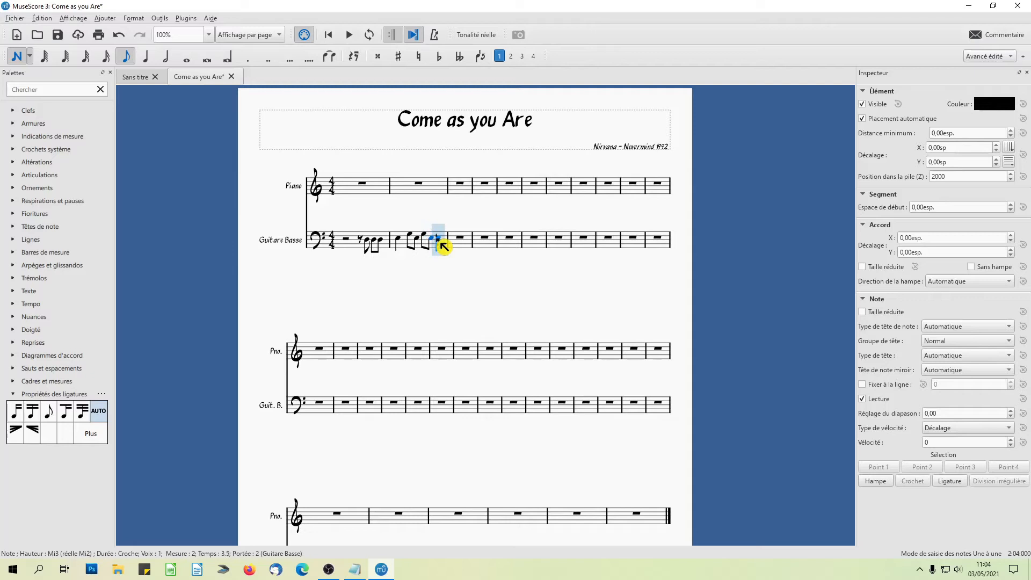
left_click(446, 246)
left_click(455, 245)
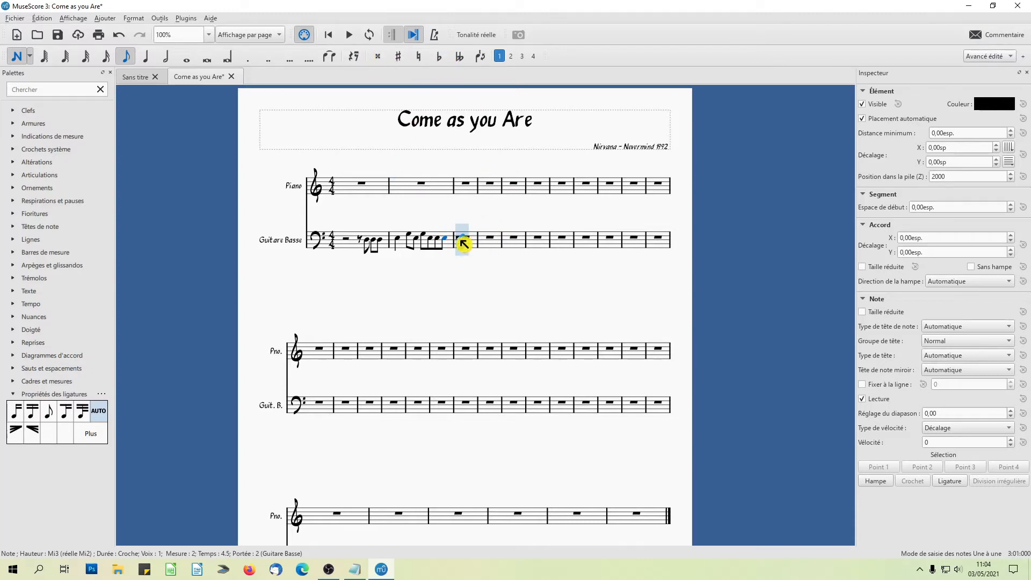
key("Down")
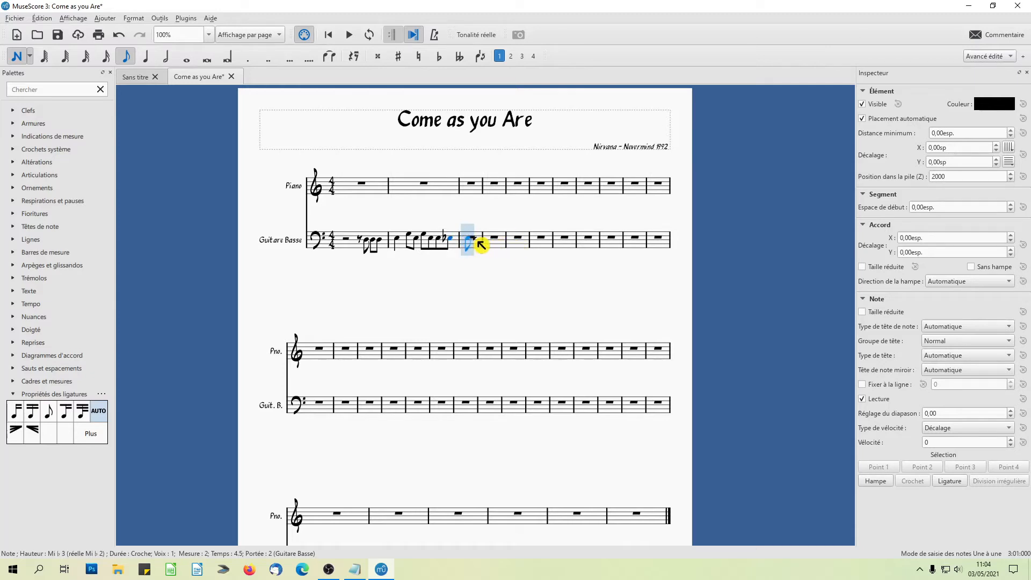
Start the third Guitare Basse measure with eighth notes Ré3, La3, Ré3 and Ré3, tying the last one to another Ré3 on beat 3
left_click(476, 241)
left_click(485, 243)
left_click(493, 246)
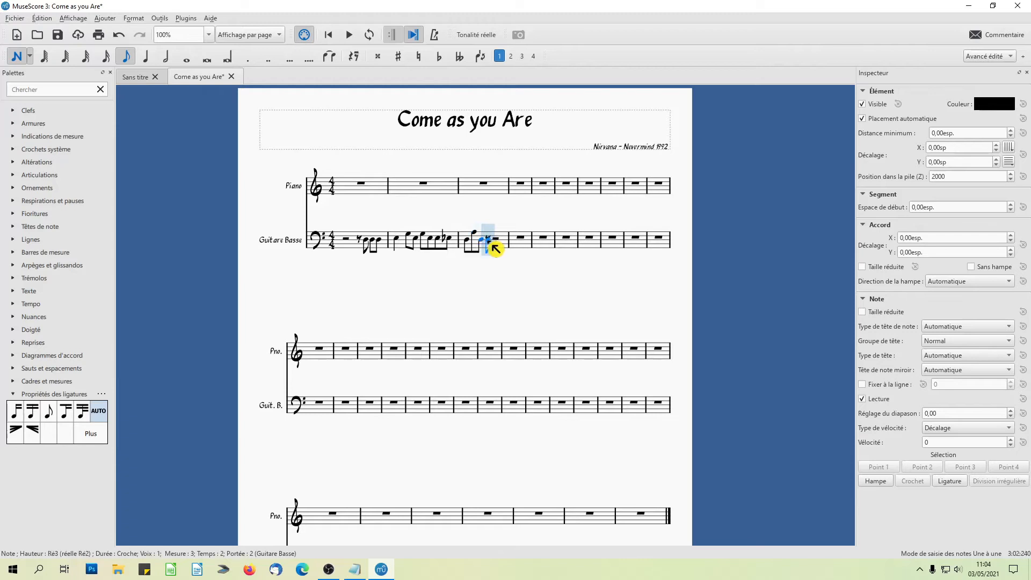
left_click(492, 245)
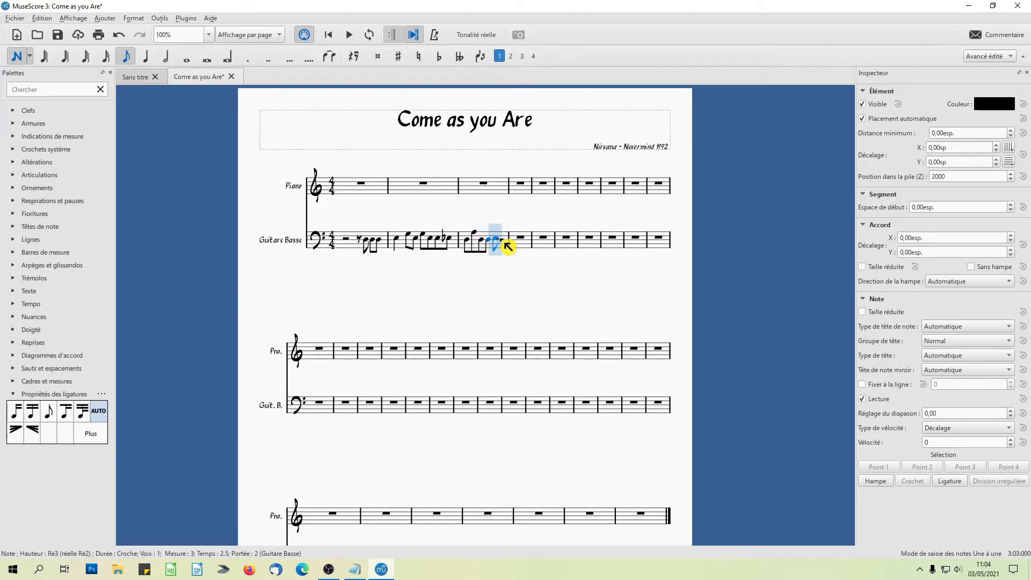
left_click(334, 57)
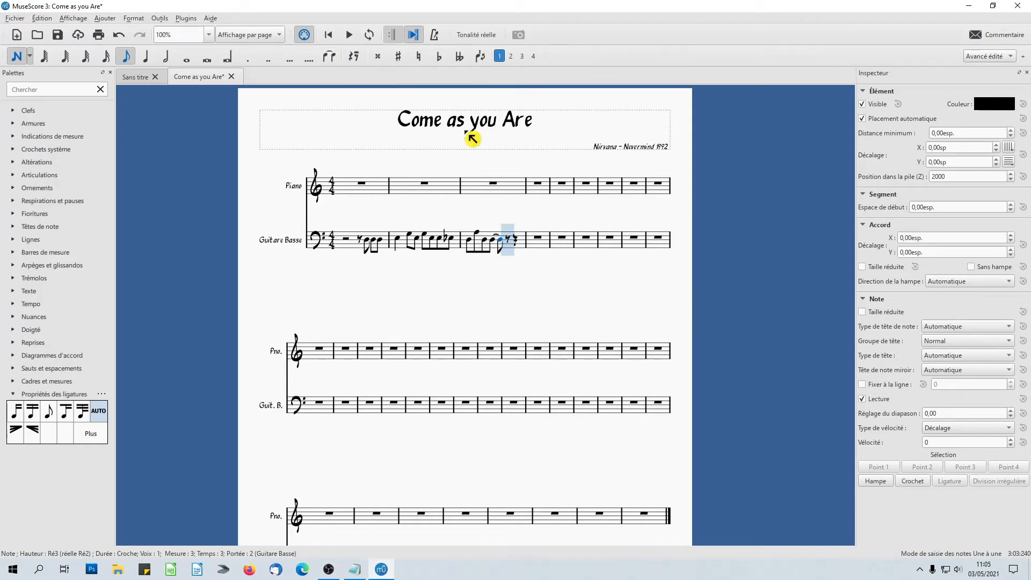
Complete the third Guitare Basse measure with eighth notes La3, Ré3 and Ré#3, and leave note input mode
left_click(508, 237)
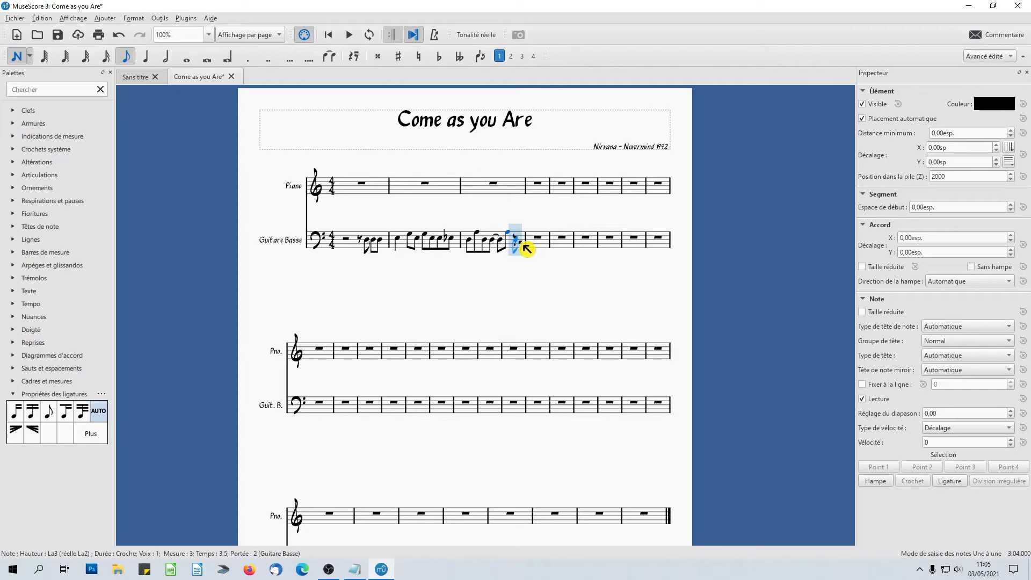
left_click(524, 242)
left_click(537, 241)
key("Up")
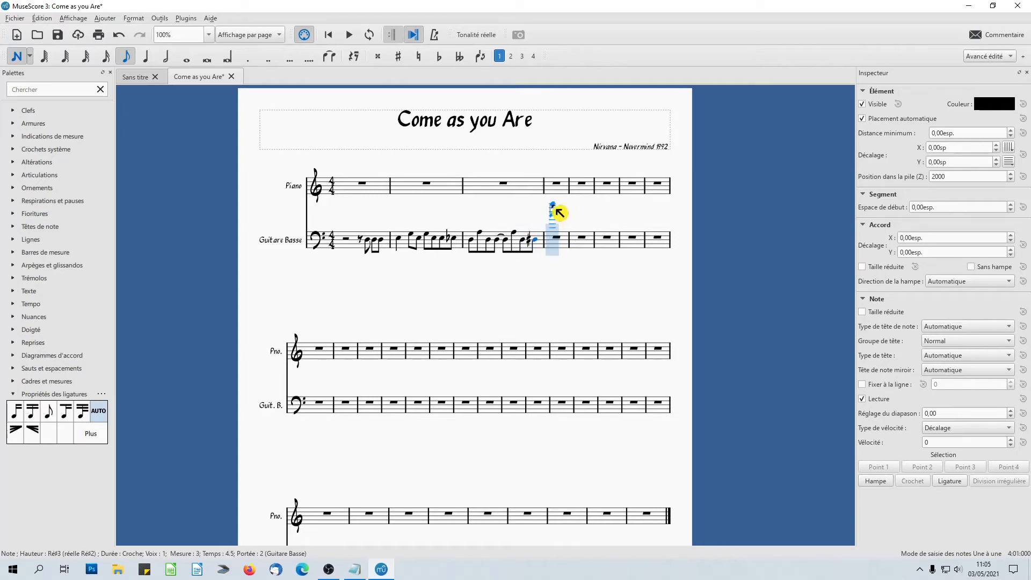
left_click(22, 58)
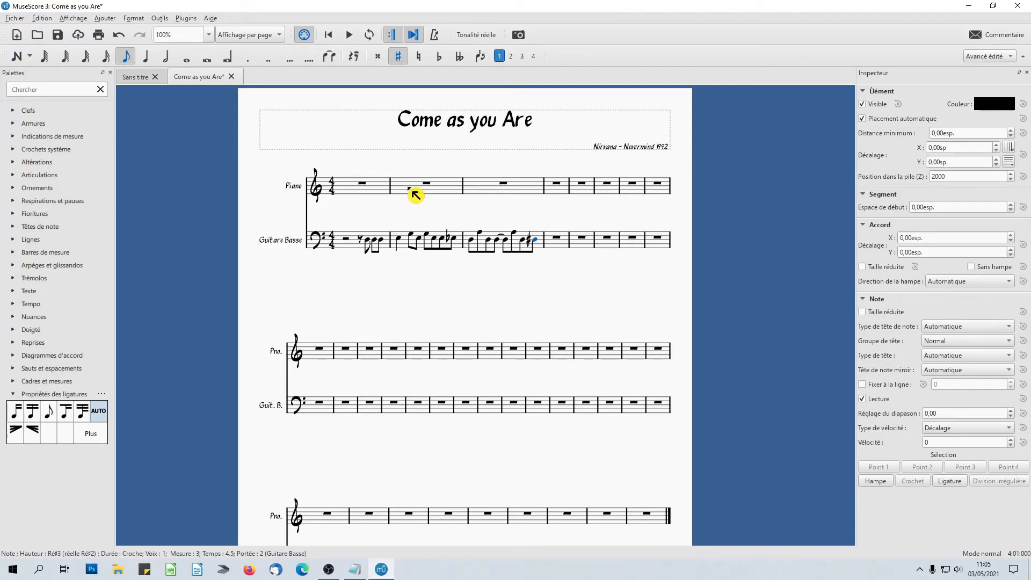
Add a start-repeat barline to the second measure and an end-repeat barline to the third measure
left_click(407, 246)
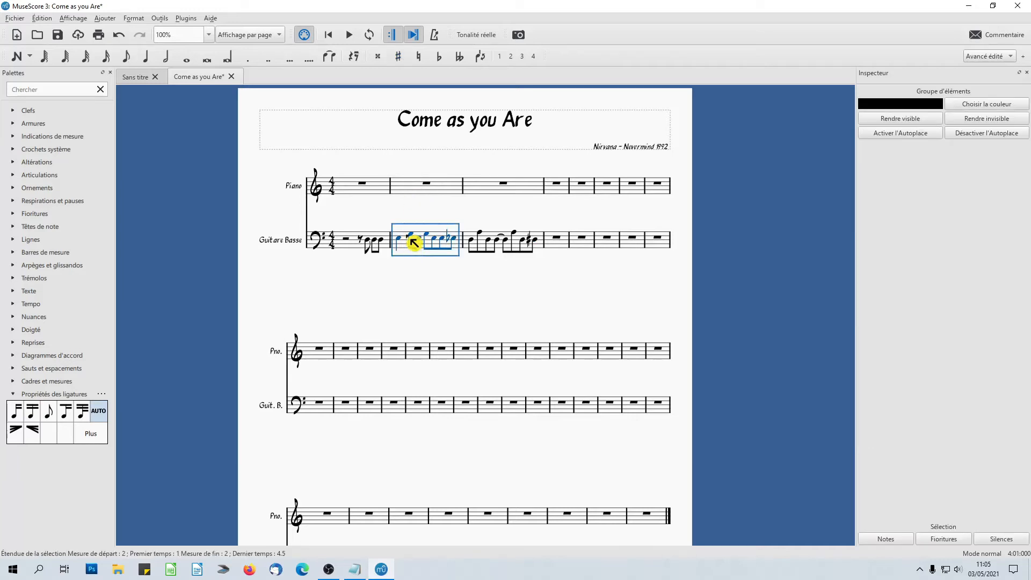
left_click(15, 257)
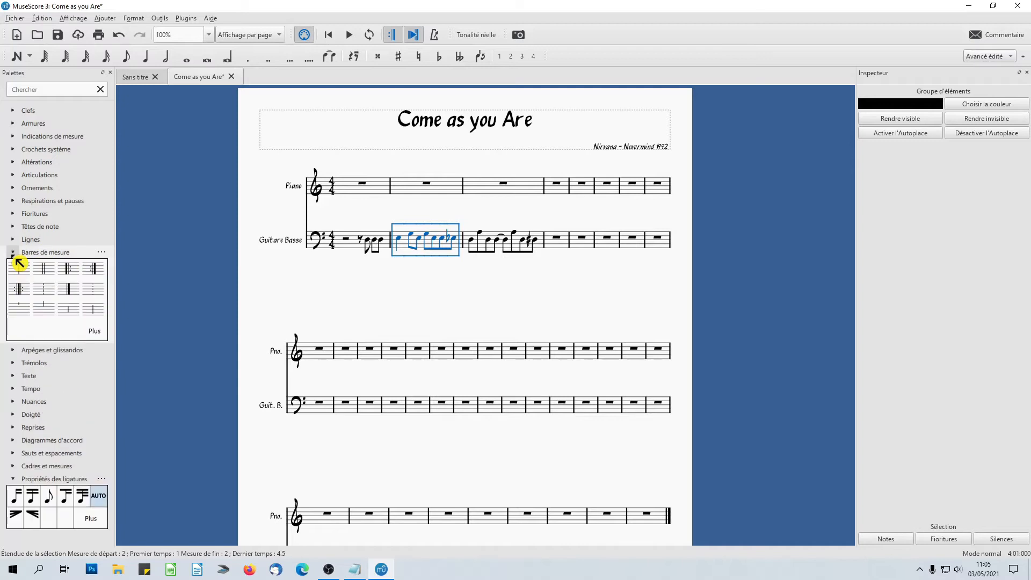
left_click(68, 272)
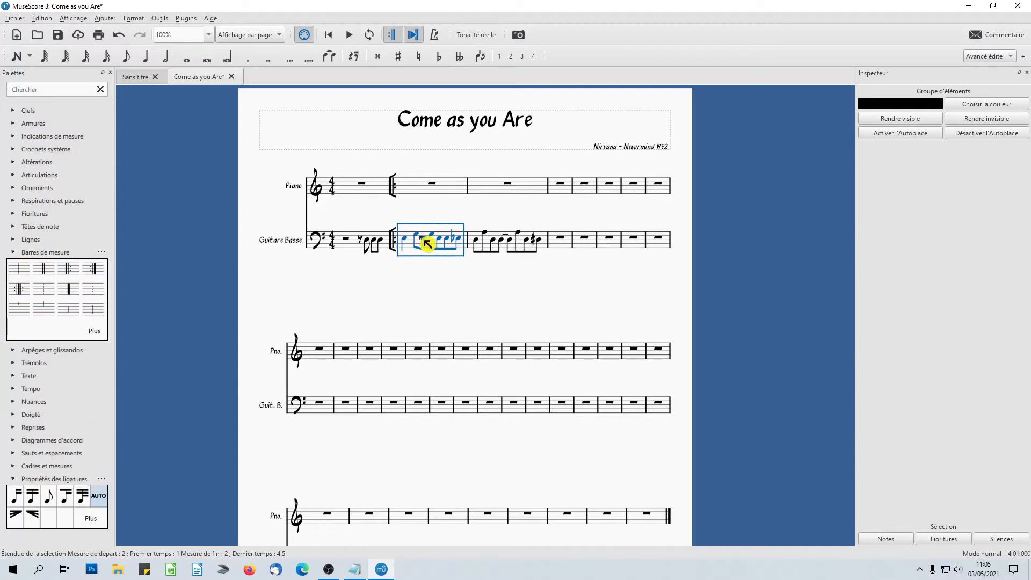
left_click(548, 252)
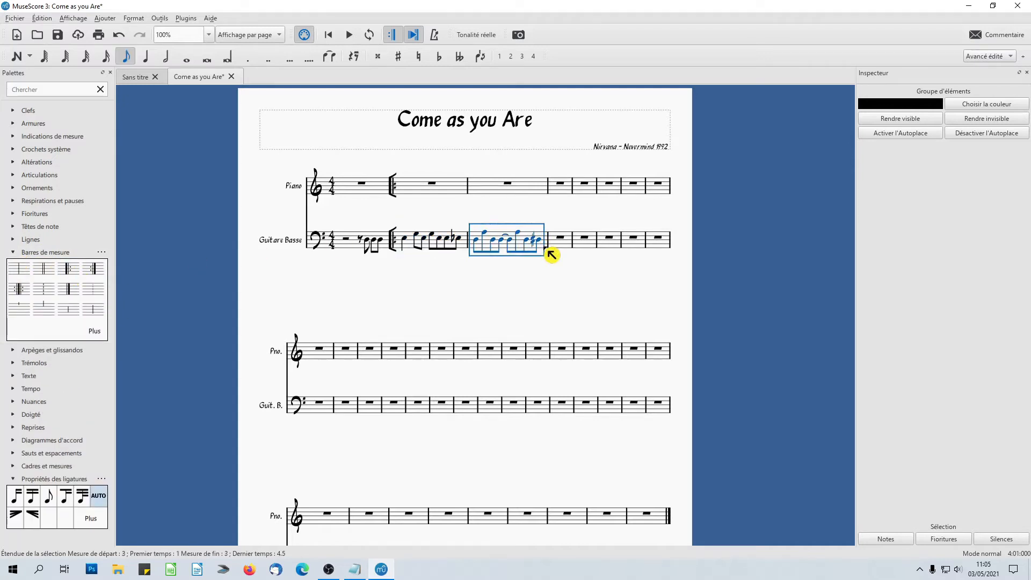
left_click(93, 268)
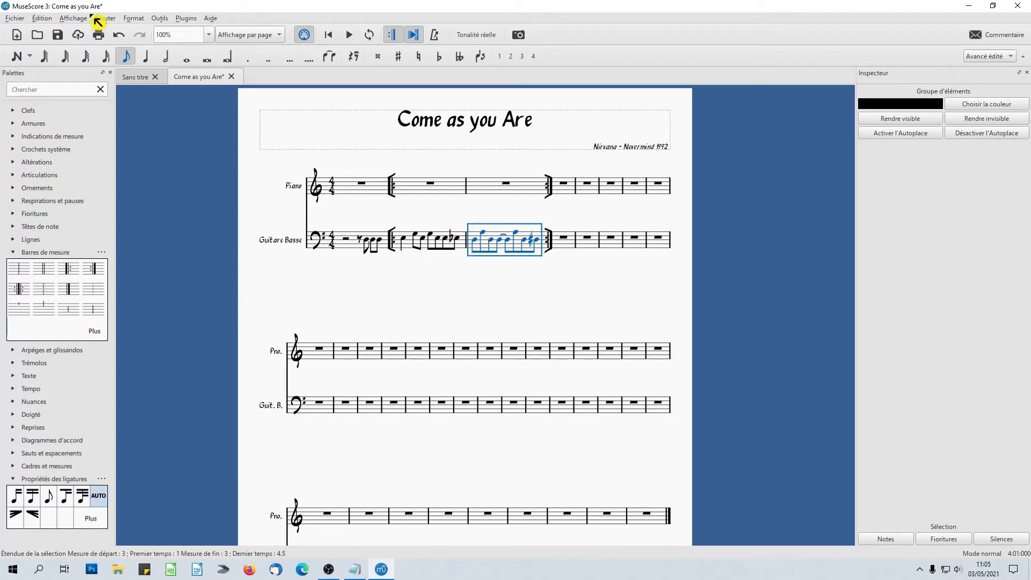
Add a Batterie staff to the score and place it between Piano and Guitare Basse
left_click(42, 18)
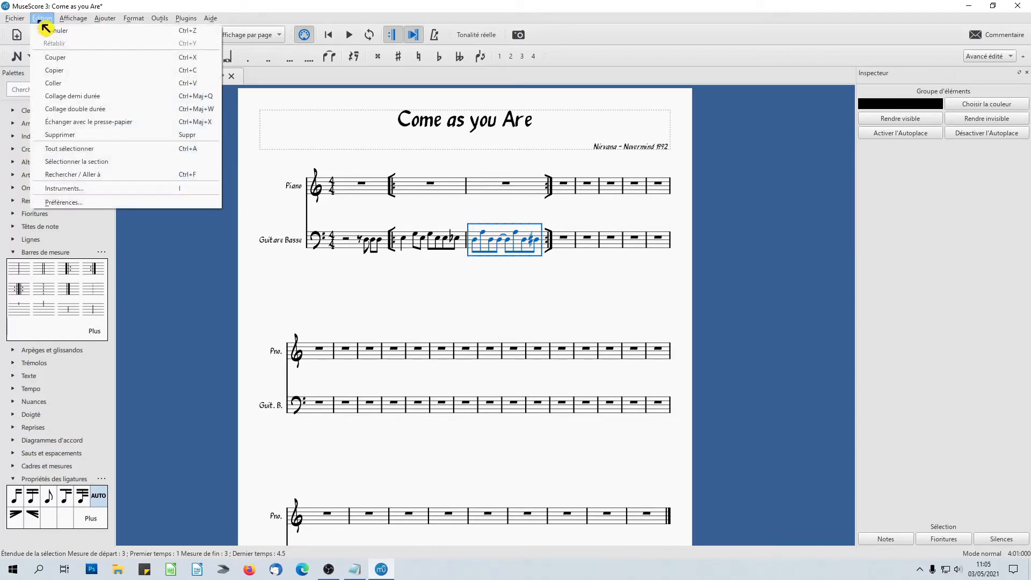
left_click(59, 188)
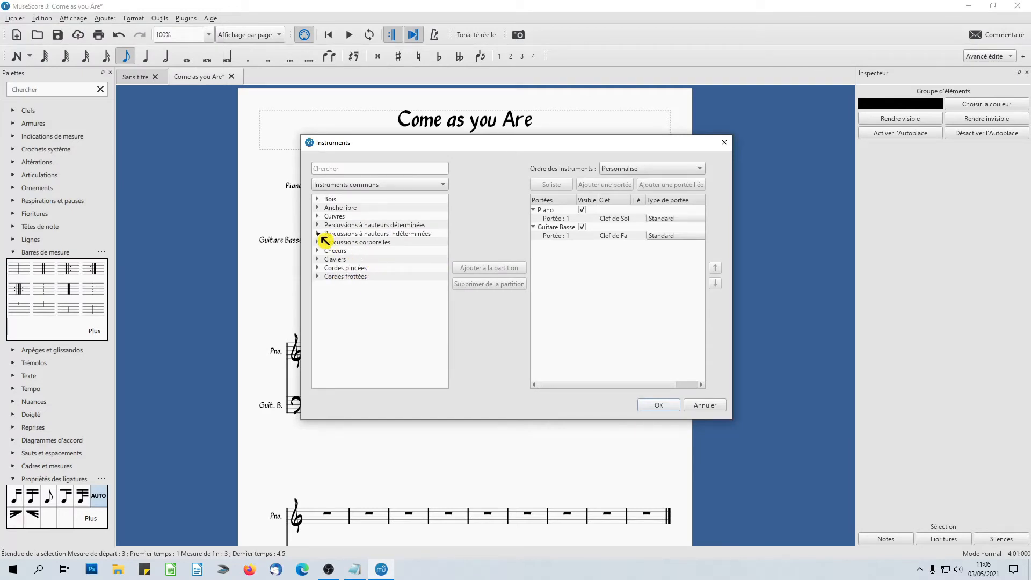
left_click(319, 234)
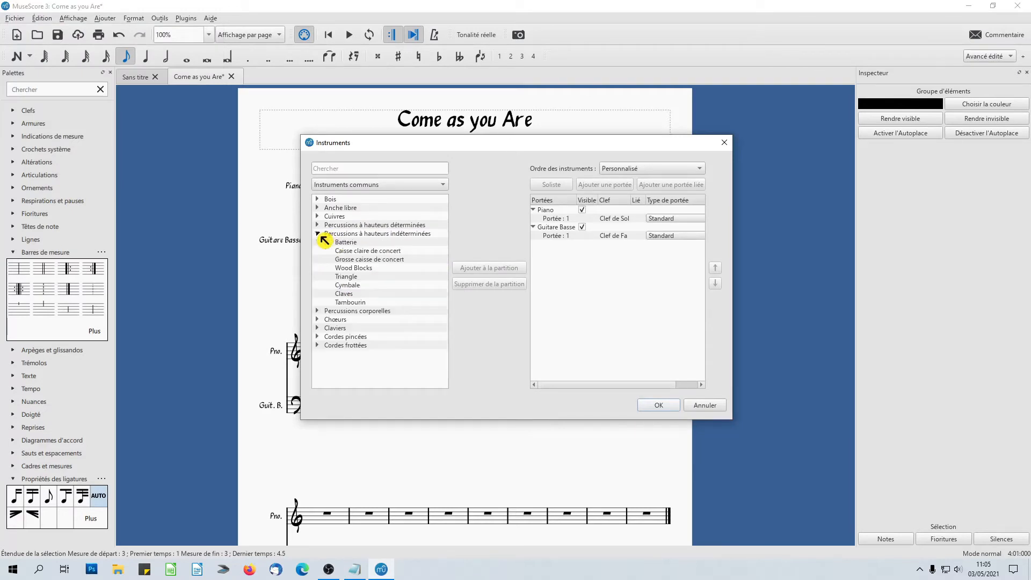
left_click(353, 244)
left_click(489, 272)
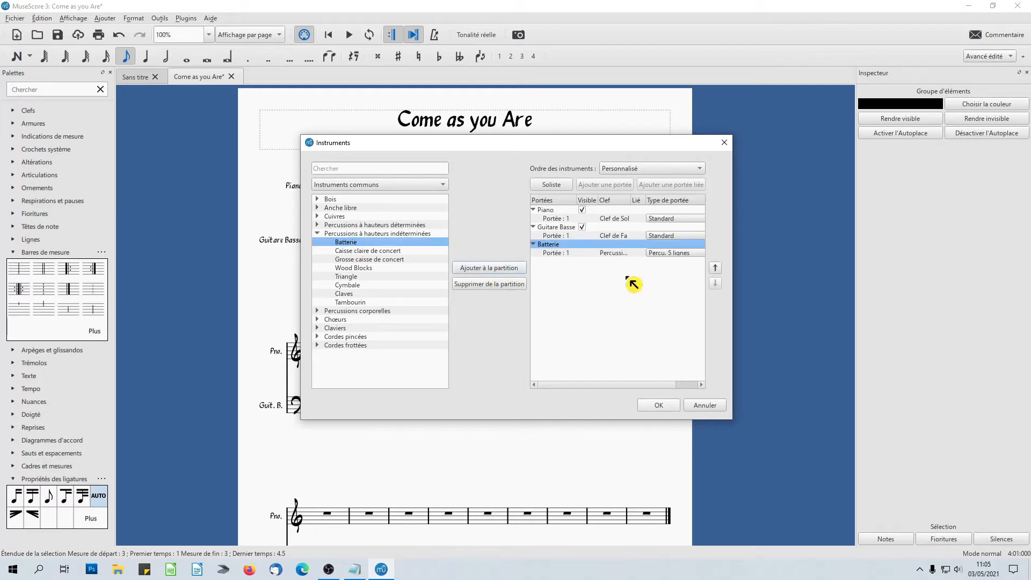
left_click(715, 267)
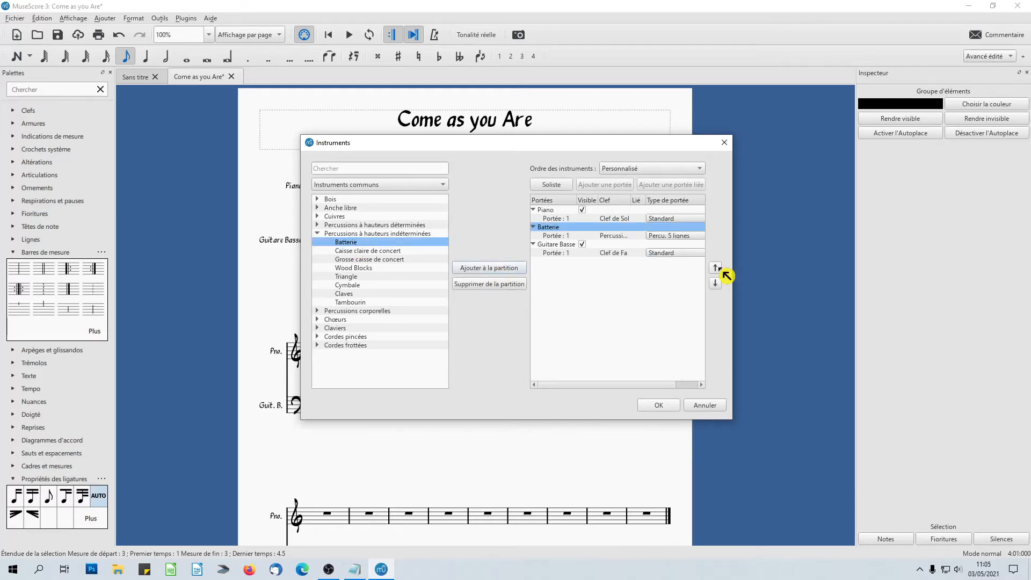
left_click(659, 405)
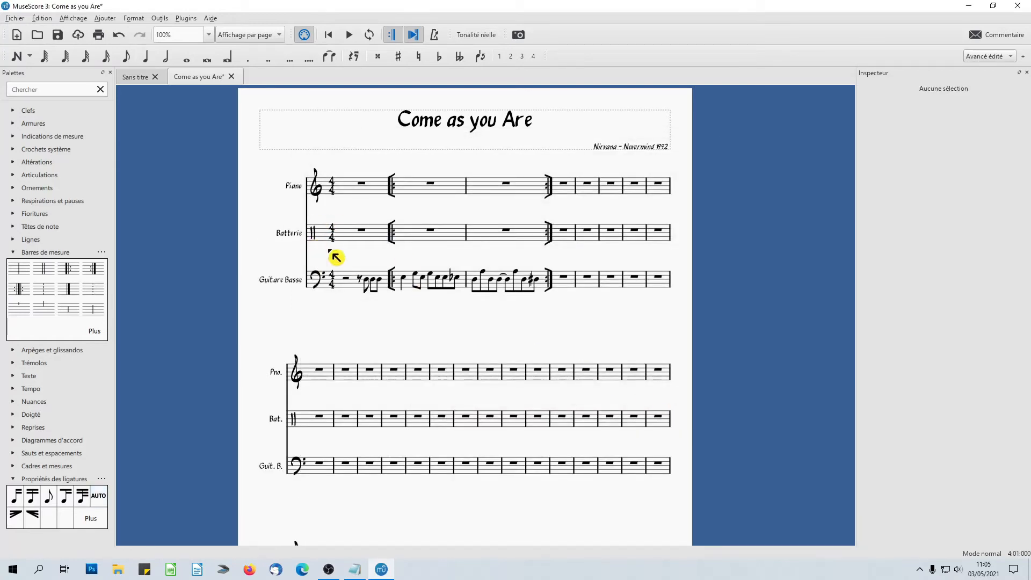
Move the Batterie instrument below Guitare Basse in the score's instrument order
left_click(42, 19)
left_click(68, 194)
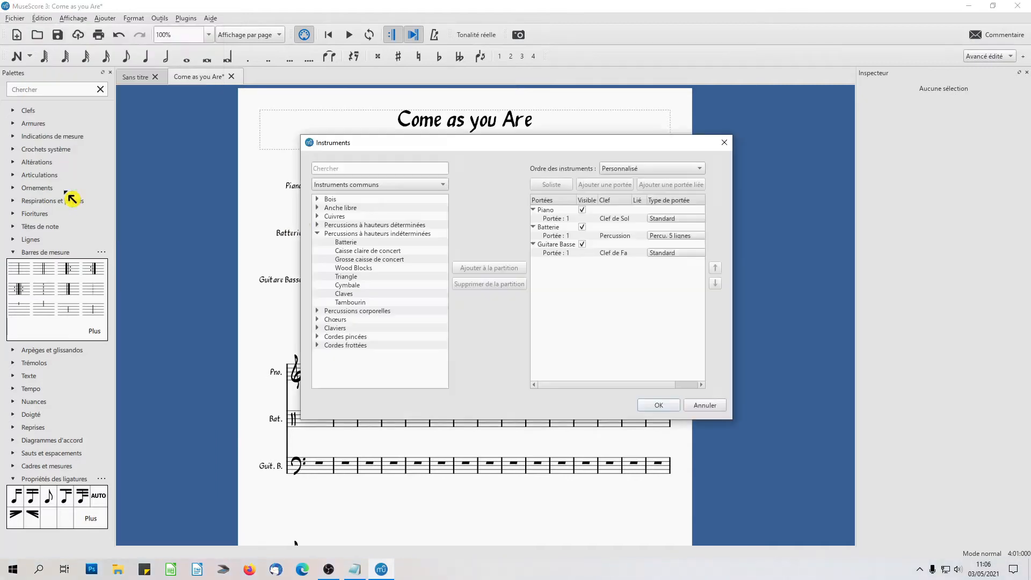
left_click(552, 230)
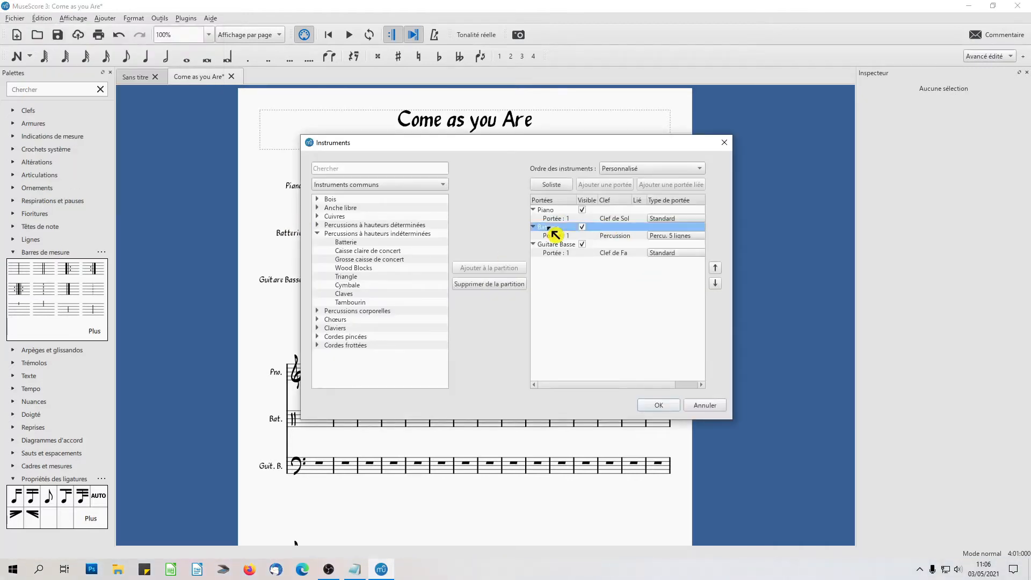
left_click(715, 283)
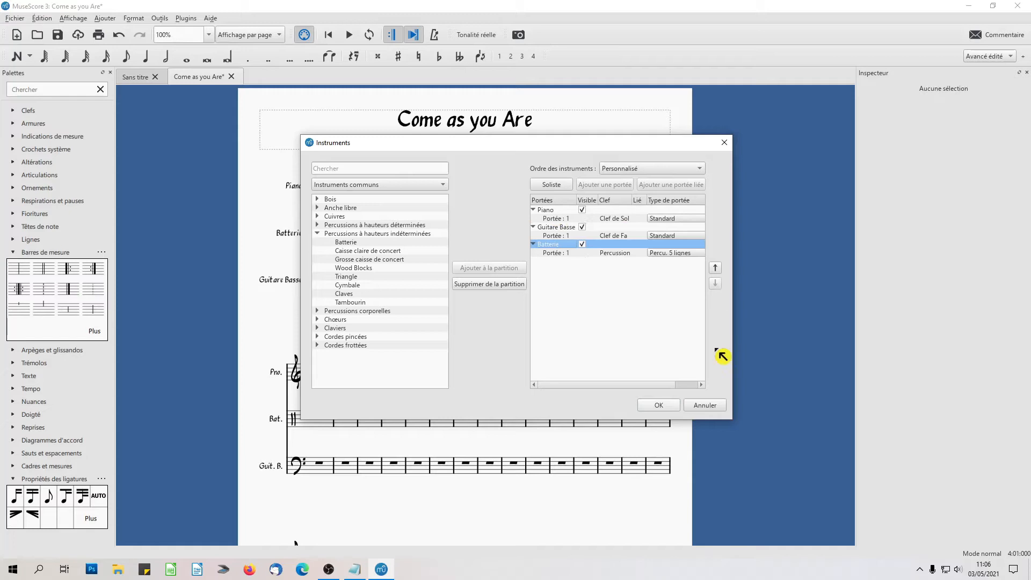
left_click(664, 406)
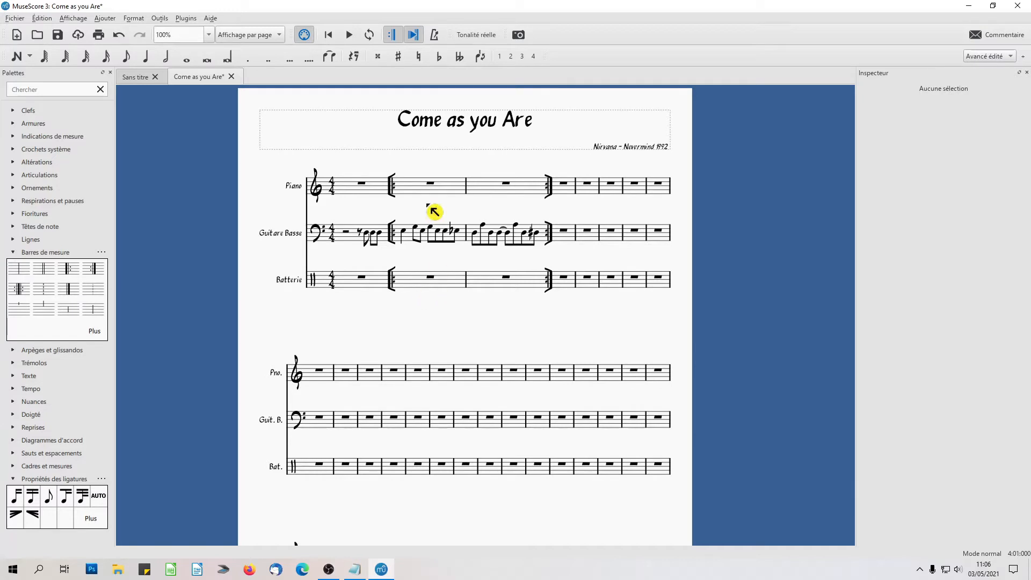
Start the second Batterie measure with a quarter-note Grosse caisse acoustique on beat 1 and an eighth rest on beat 2
left_click(19, 56)
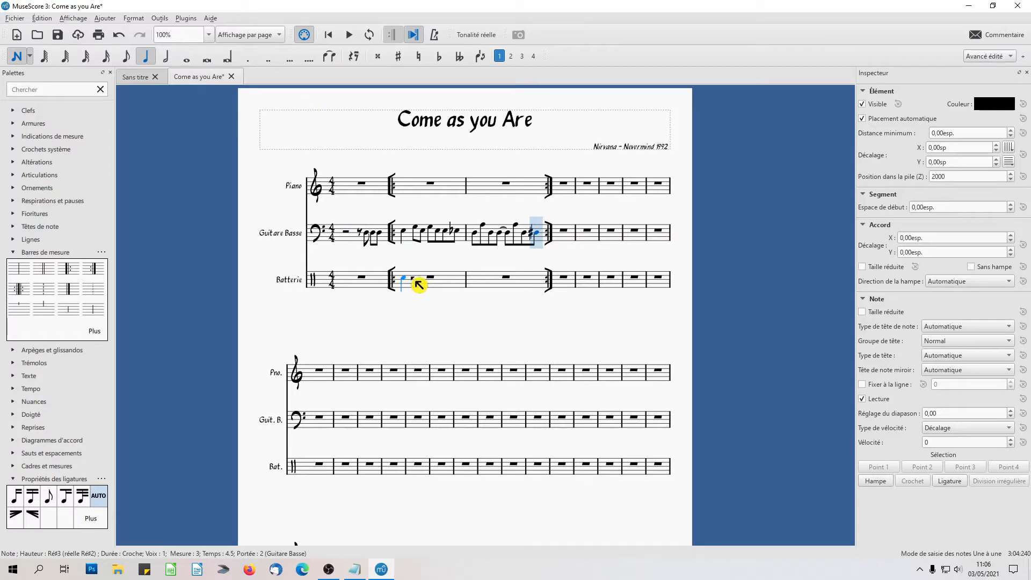
left_click(18, 57)
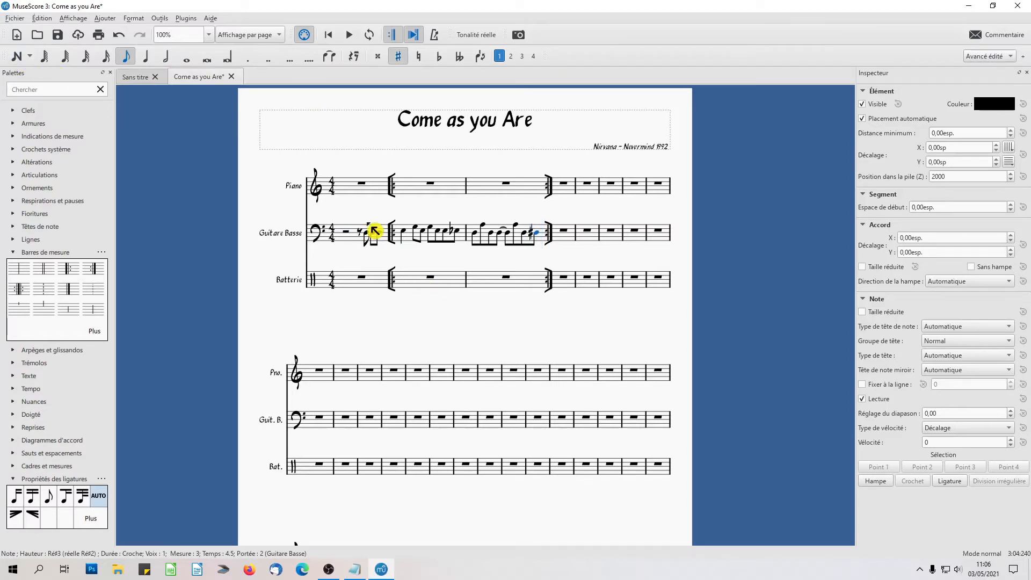
left_click(421, 289)
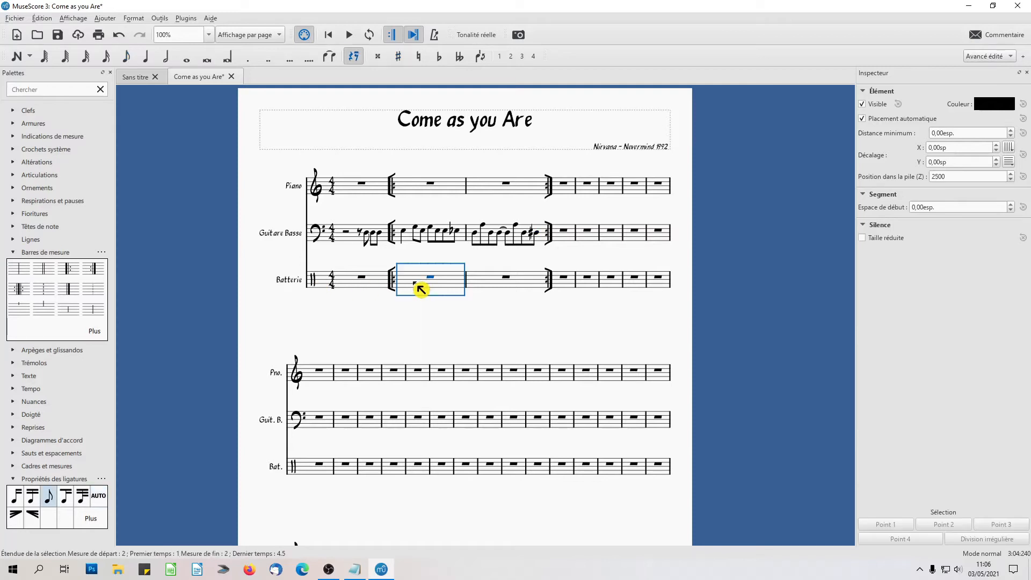
left_click(20, 58)
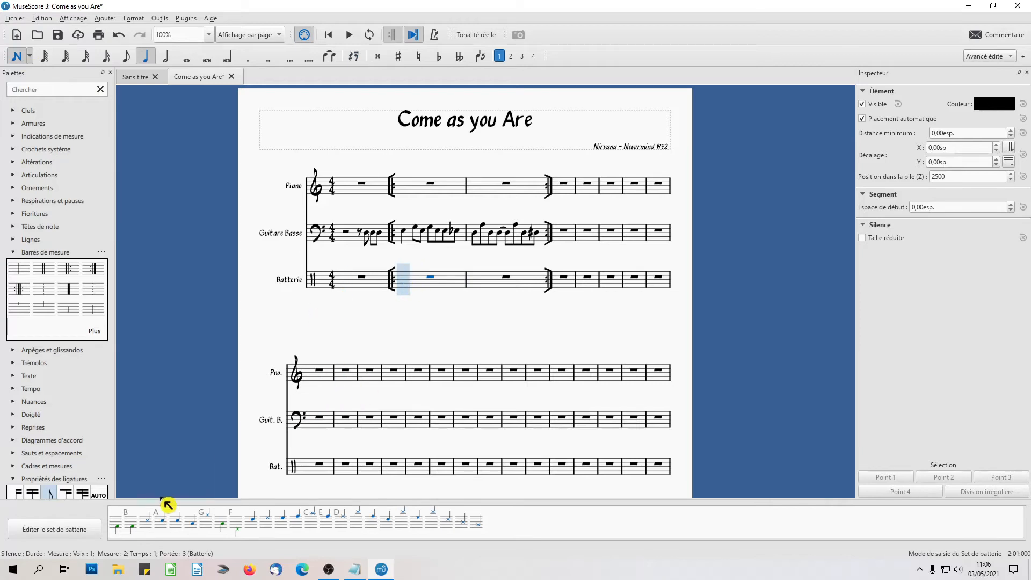
left_click(130, 526)
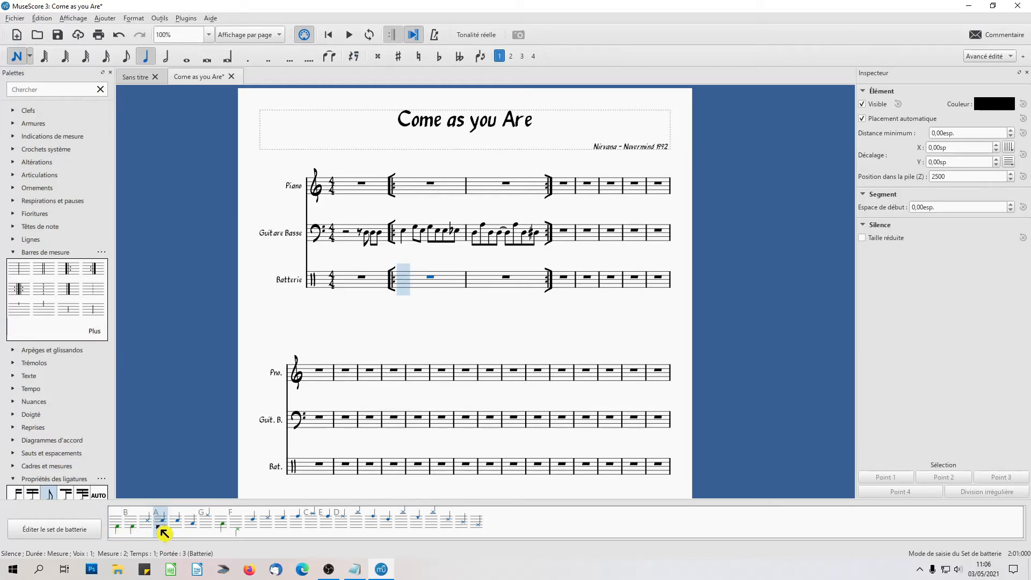
left_click(123, 533)
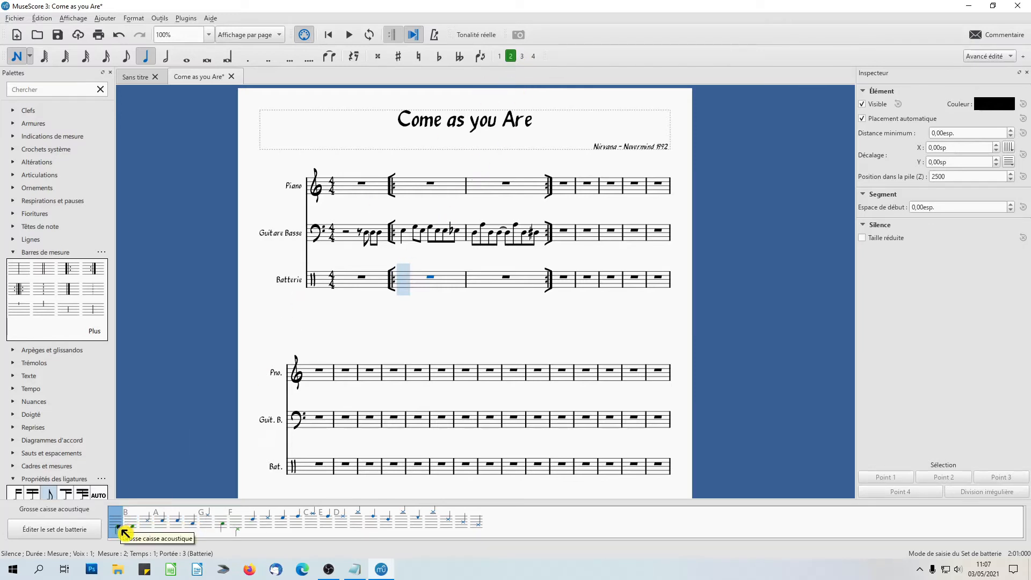
left_click(411, 294)
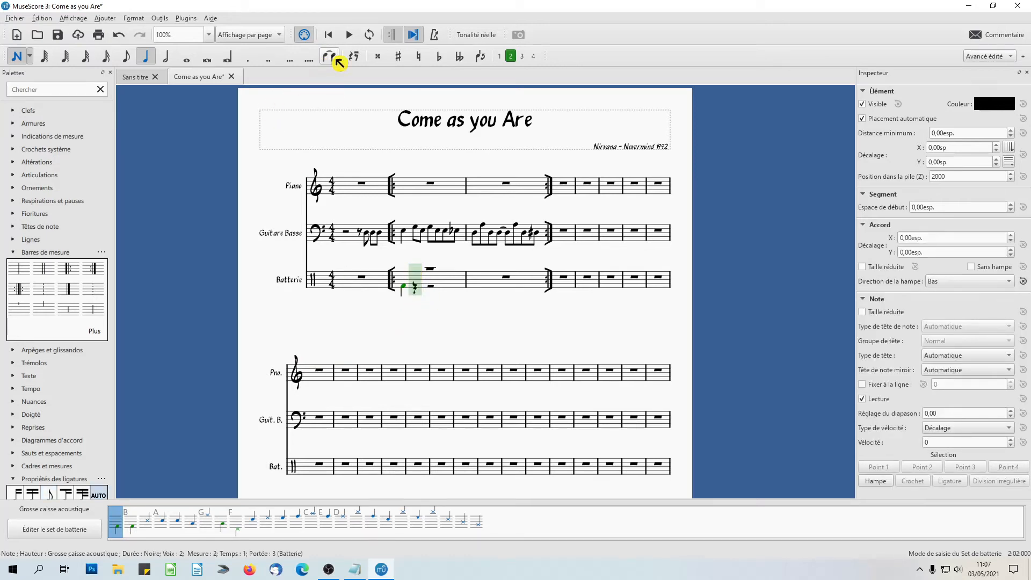
left_click(127, 57)
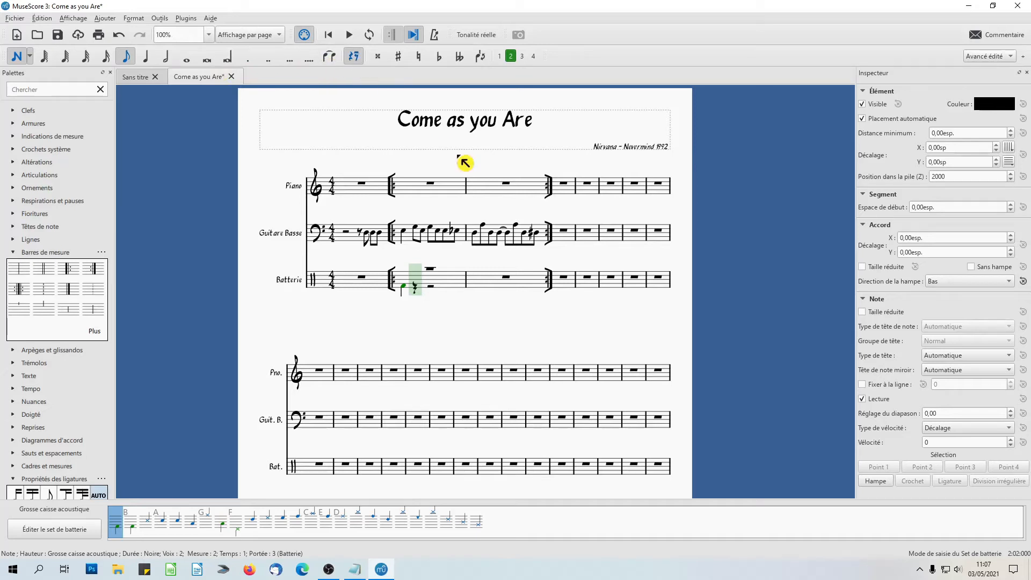
left_click(419, 293)
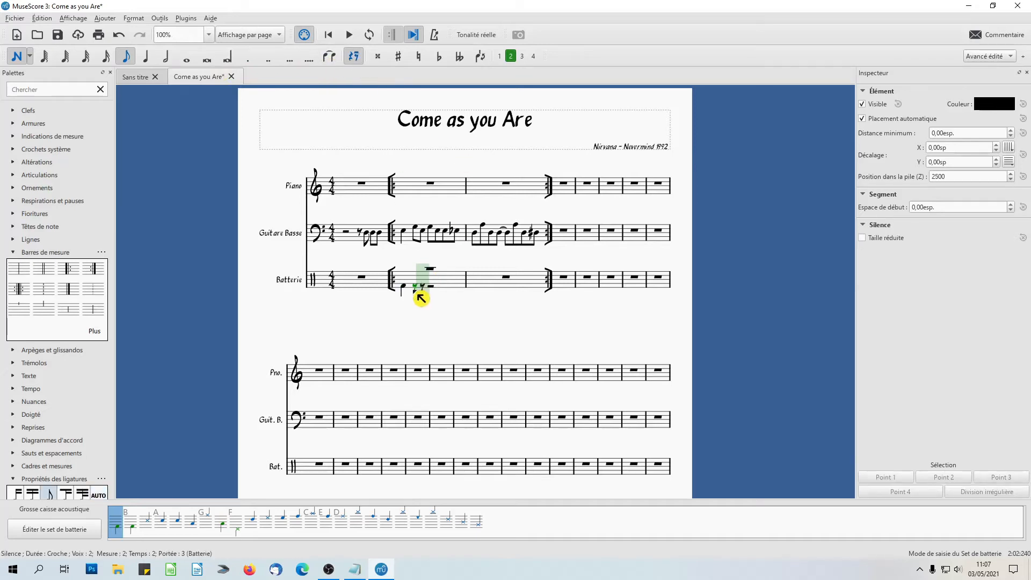
left_click(147, 59)
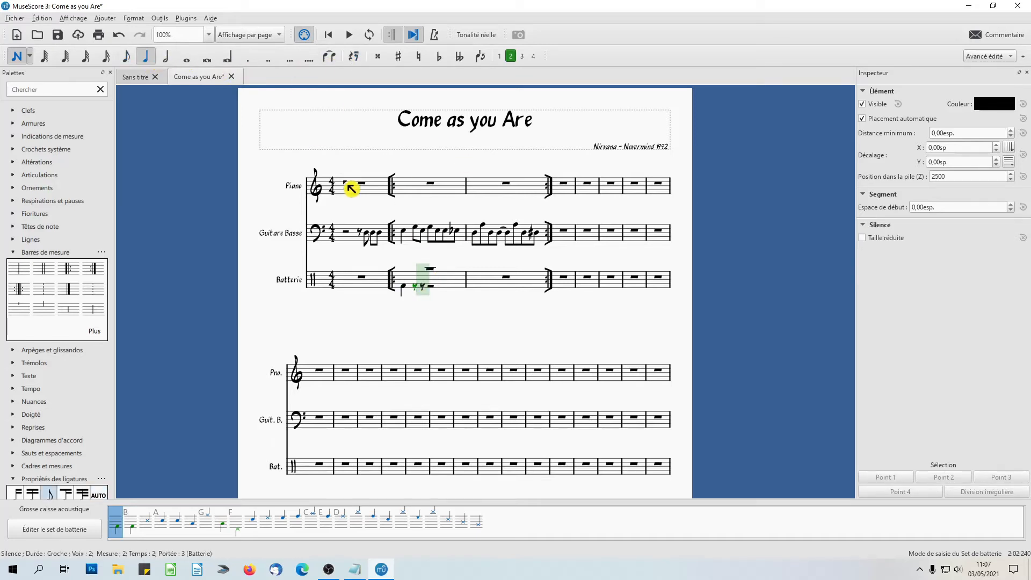
left_click(426, 291)
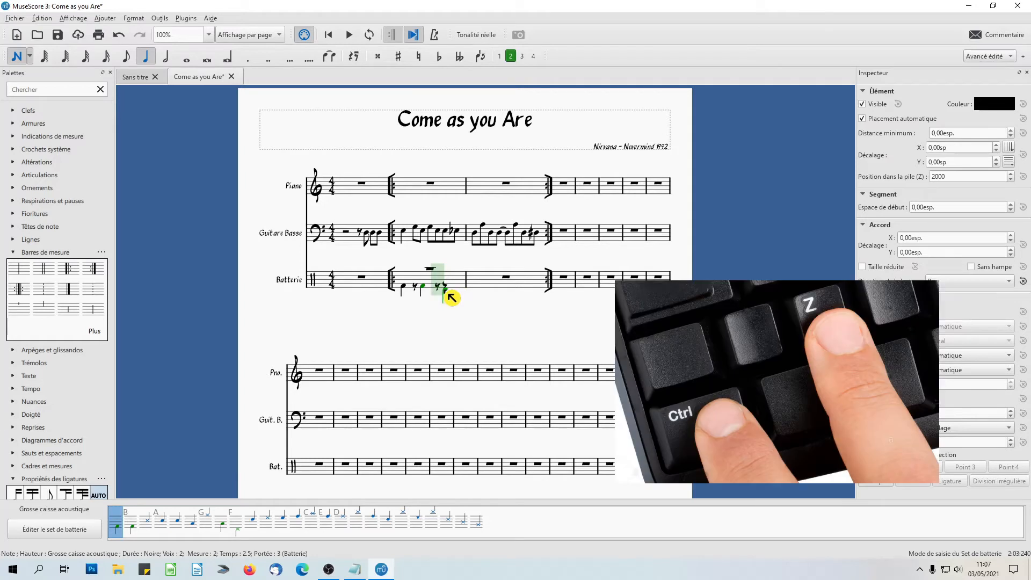
key("ctrl+z")
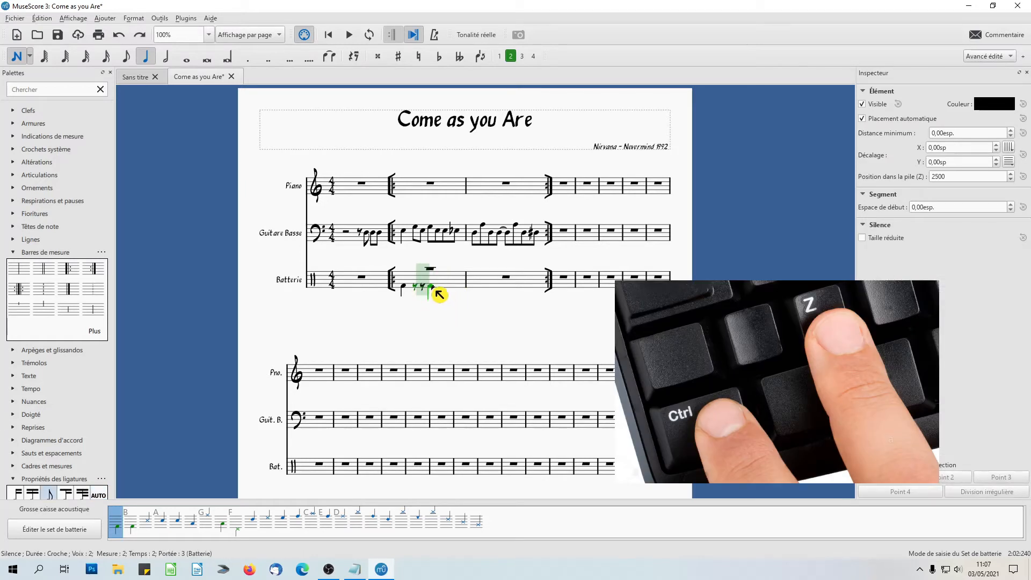
Add an eighth-note Grosse caisse acoustique on beat 2.5 and a quarter-note one on beat 3 of the second Batterie measure, and leave note input
left_click(126, 57)
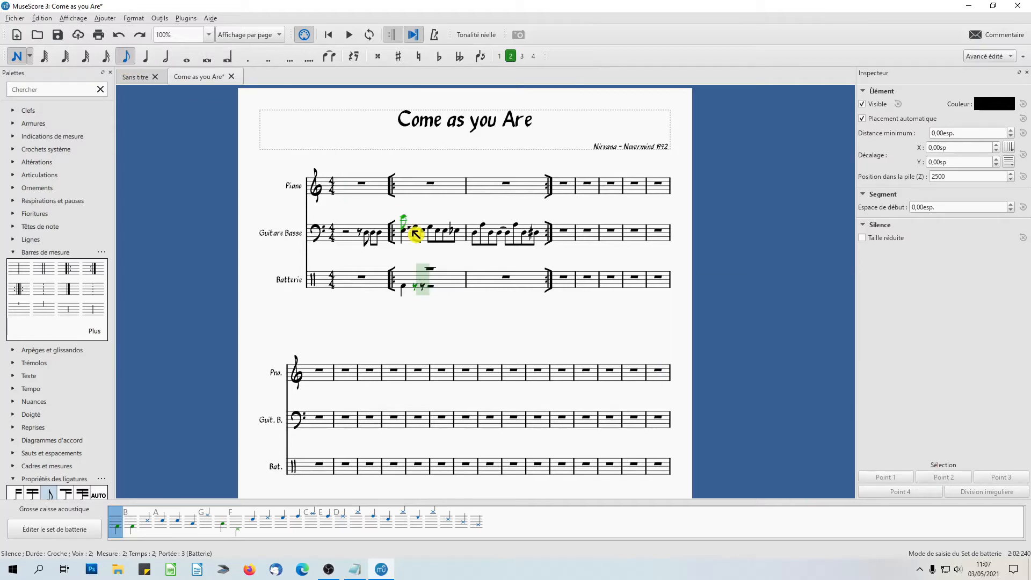
left_click(430, 292)
key("5")
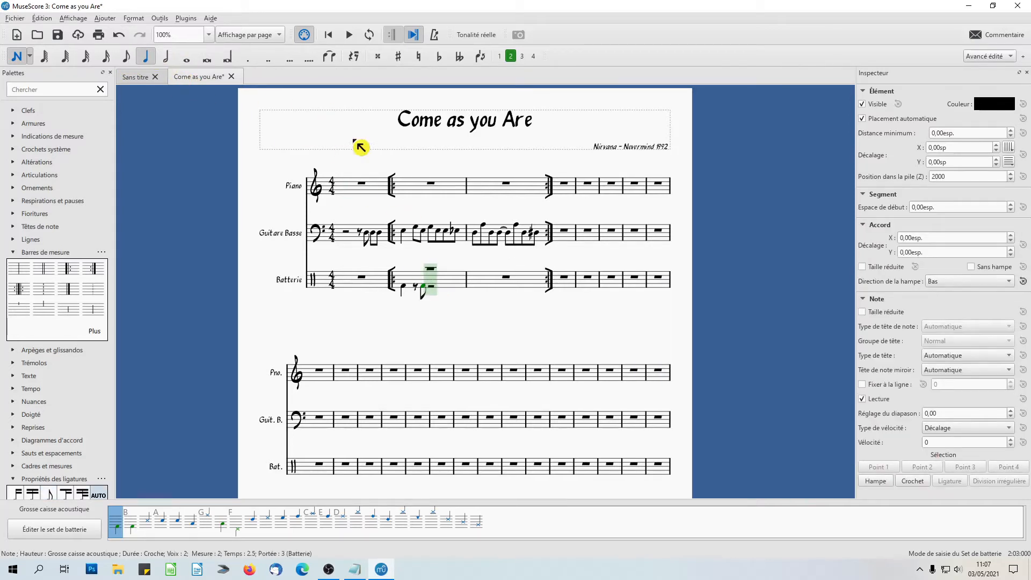
left_click(443, 293)
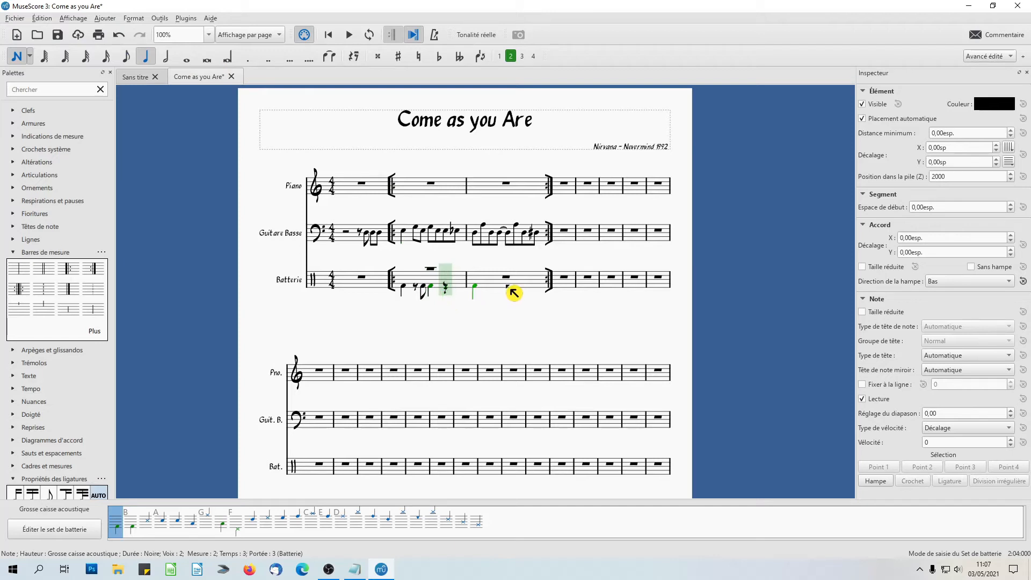
left_click(17, 57)
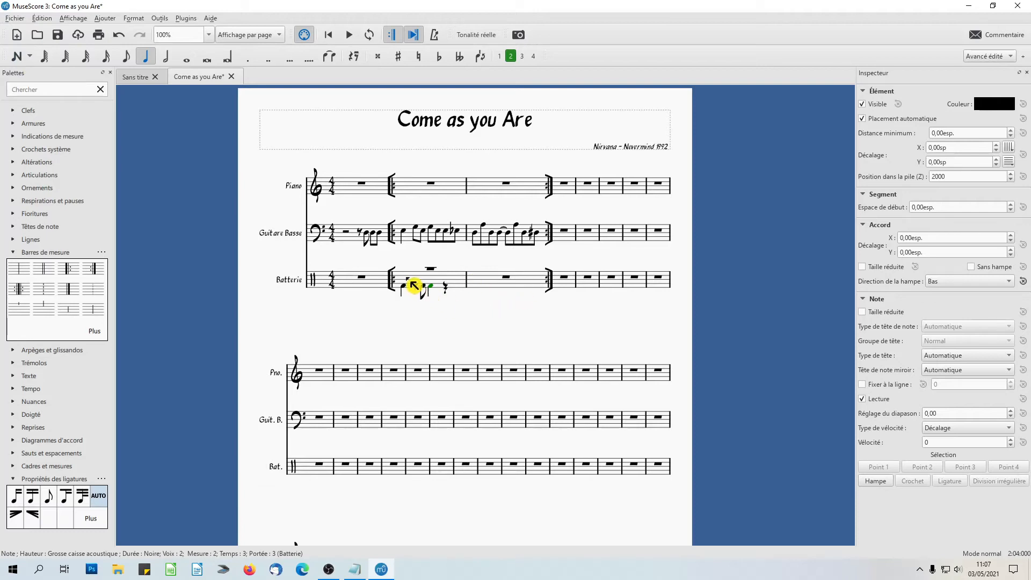
Copy the second Batterie measure's bass drum pattern into the third Batterie measure and clear the selection
left_click(417, 285)
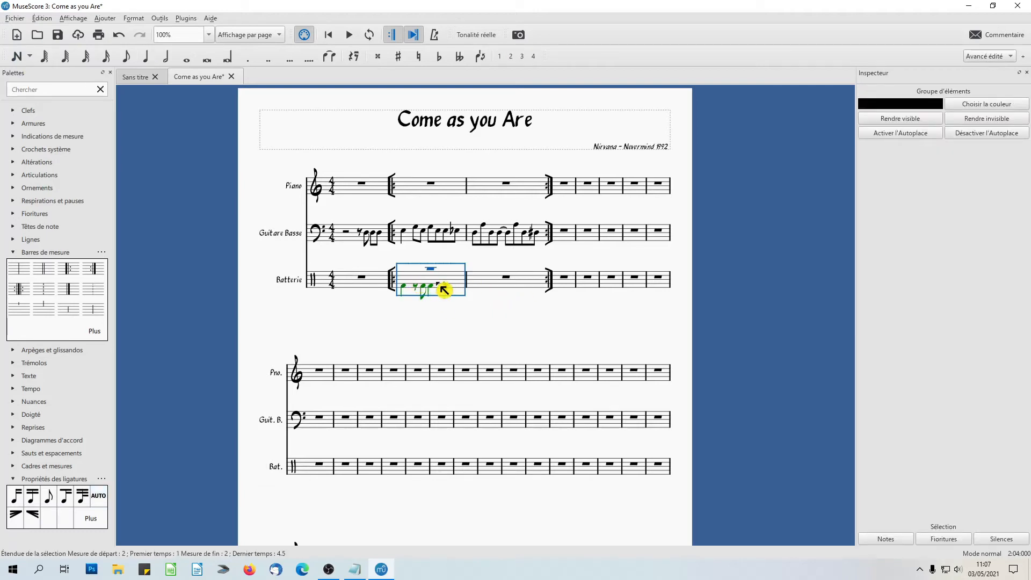
left_click(42, 18)
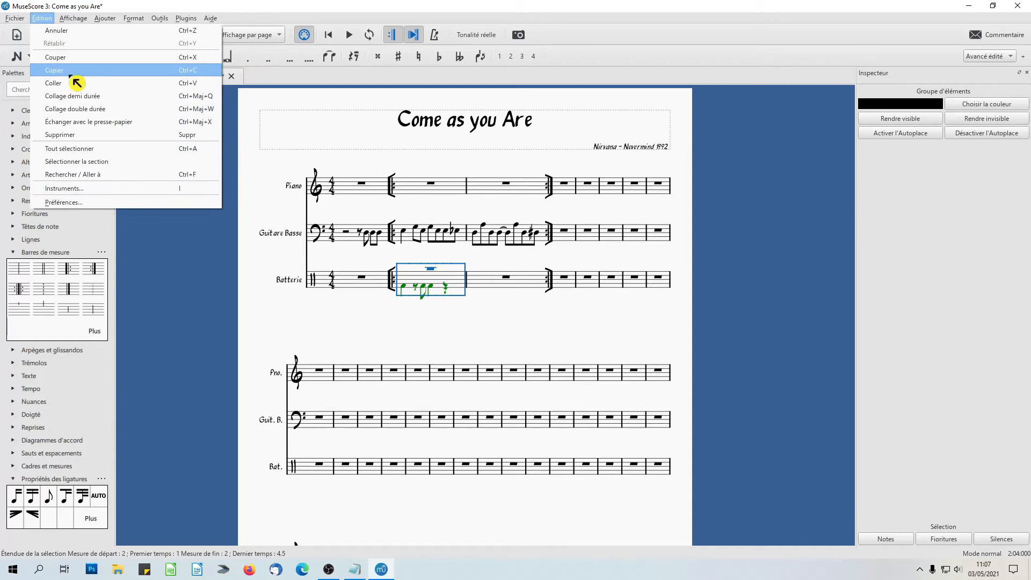
left_click(428, 314)
left_click(410, 280)
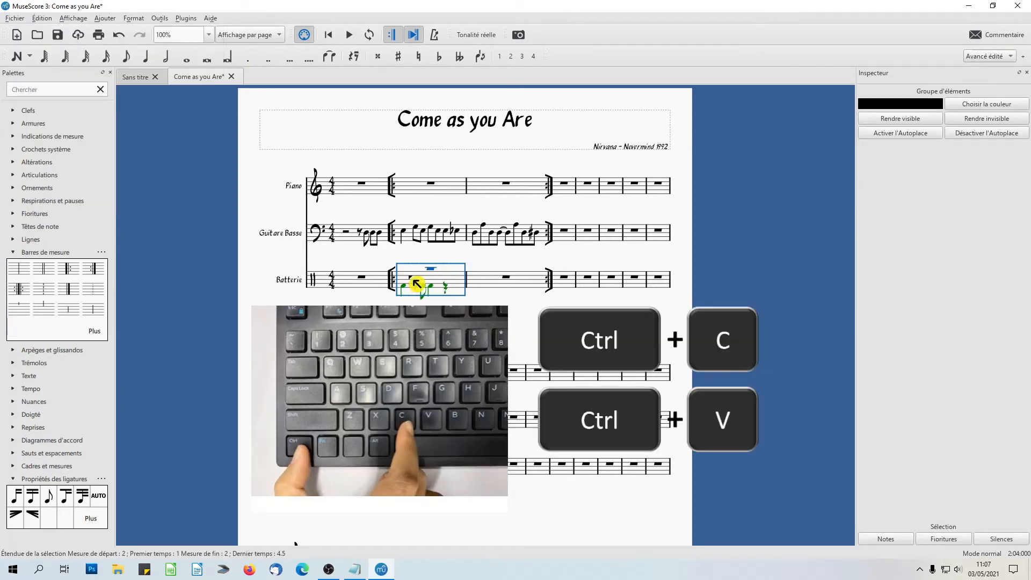
left_click(484, 287)
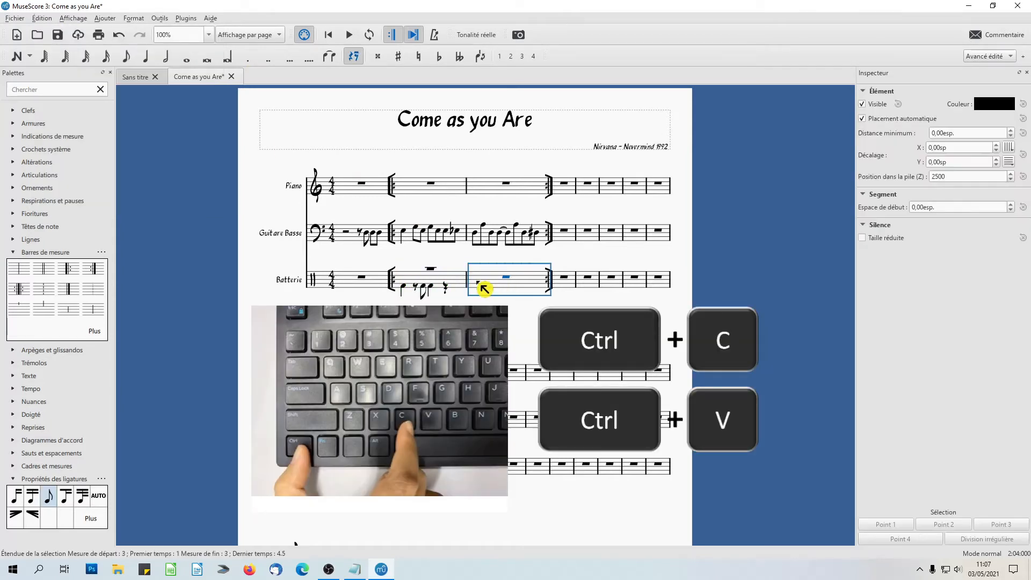
key("ctrl+v")
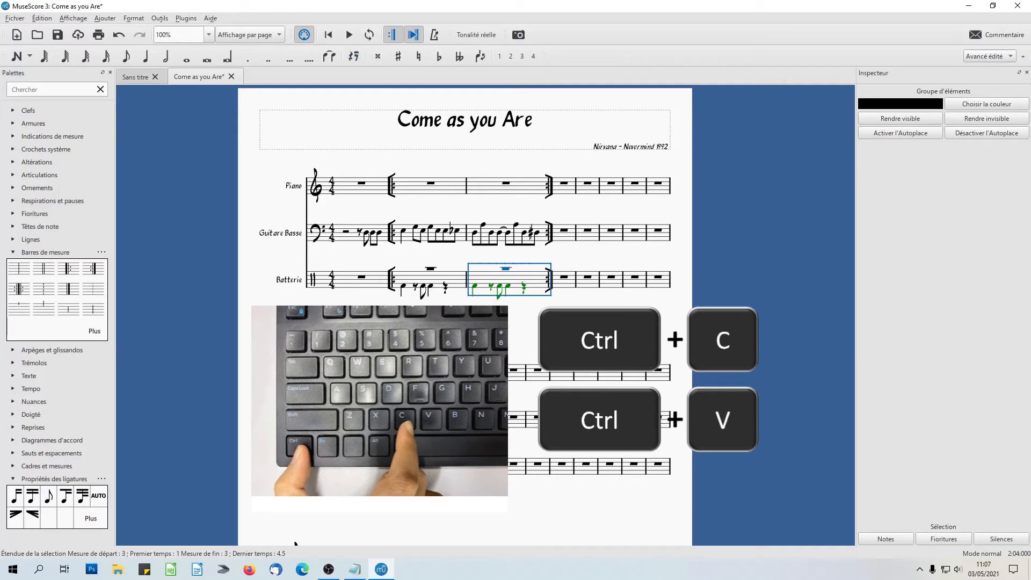
key("Escape")
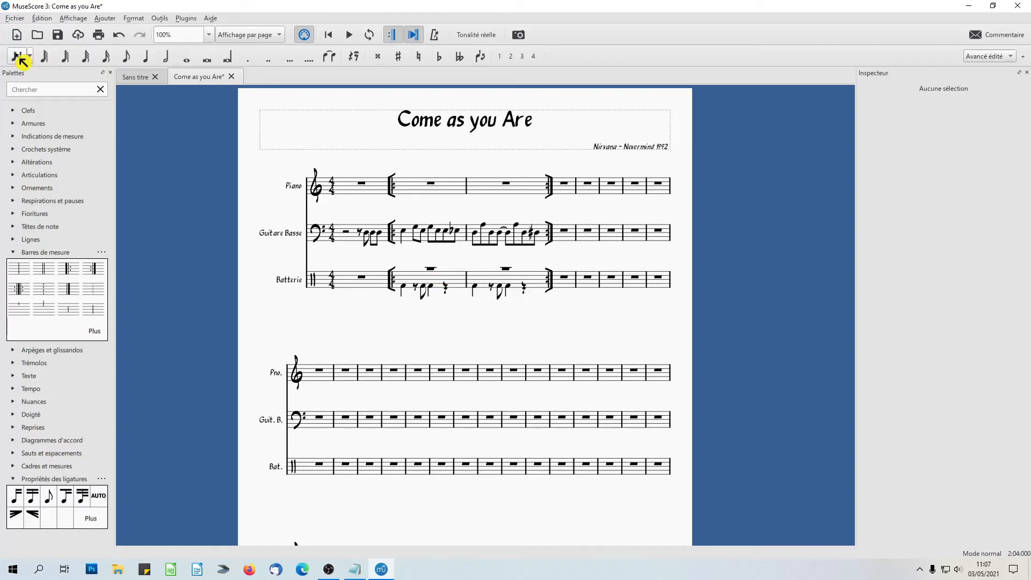
Start eighth-note input in the second Batterie measure, sample several drum sounds and choose Charleston Fermée
left_click(421, 280)
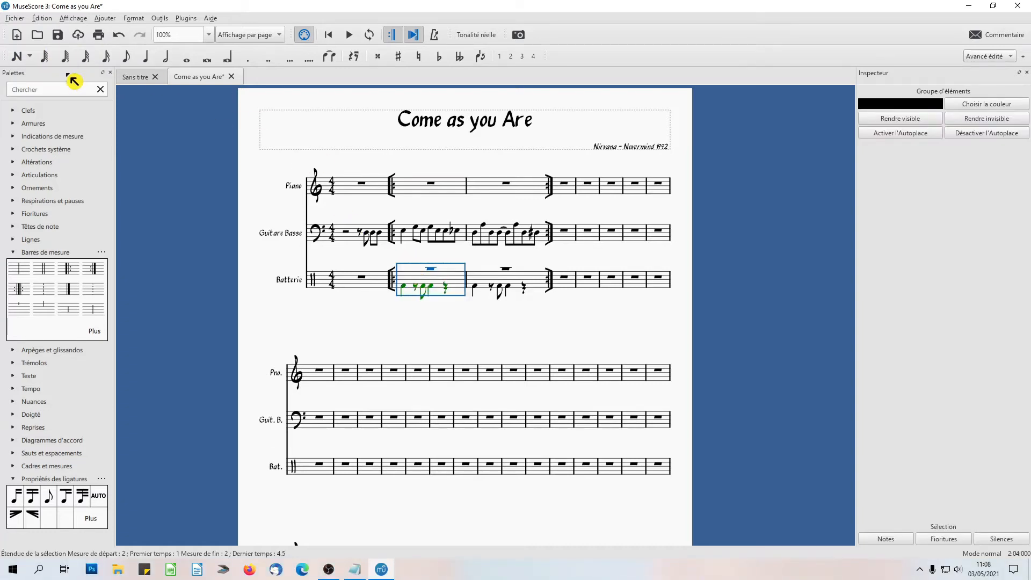
left_click(16, 55)
left_click(129, 58)
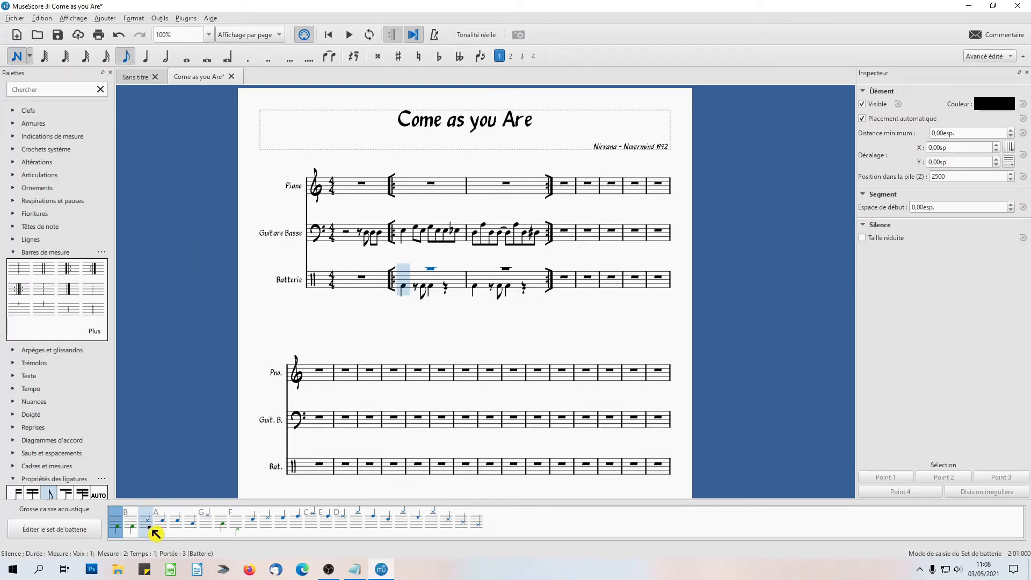
left_click(133, 527)
left_click(146, 526)
left_click(163, 527)
left_click(180, 531)
left_click(194, 530)
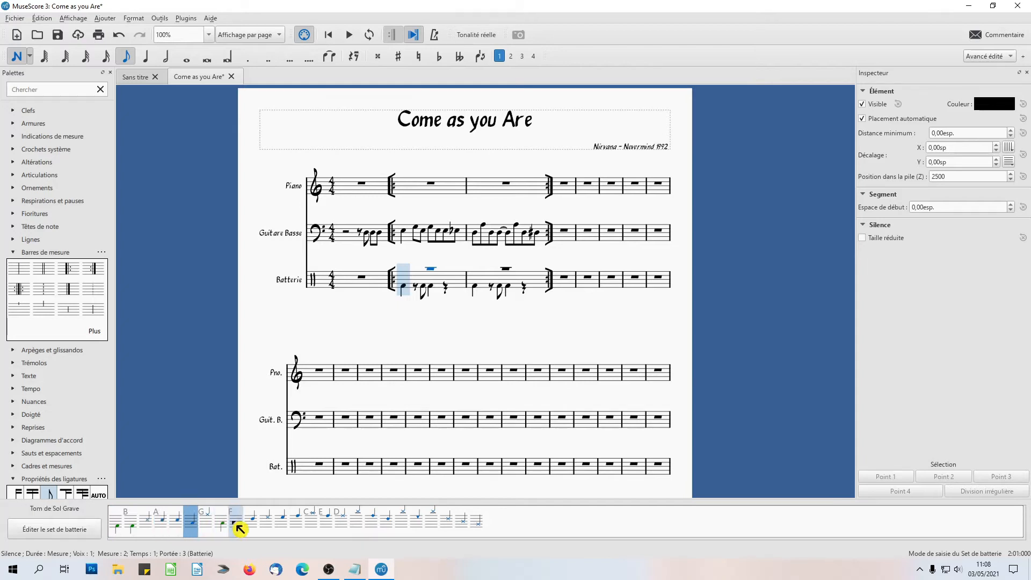
left_click(269, 530)
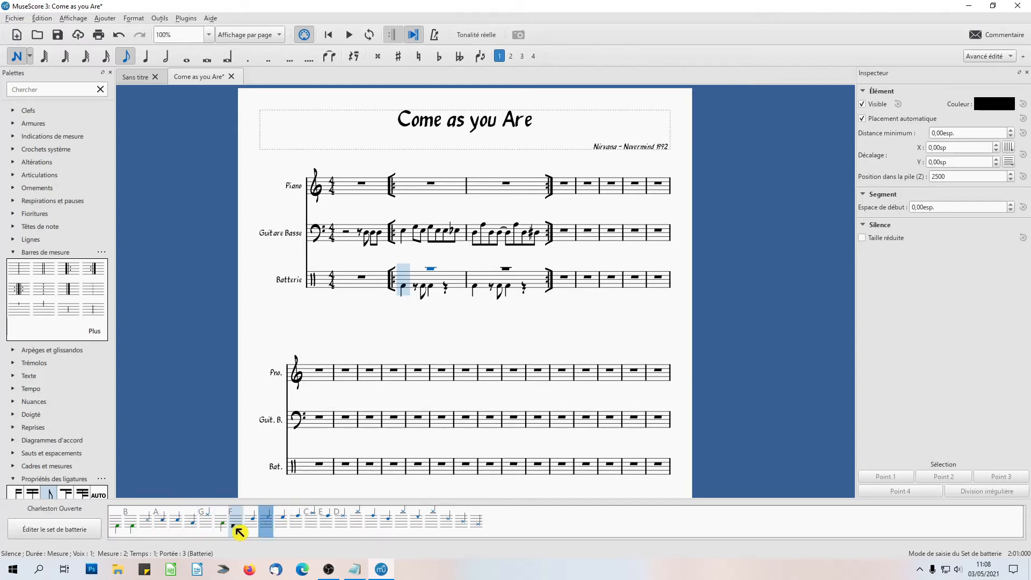
left_click(207, 529)
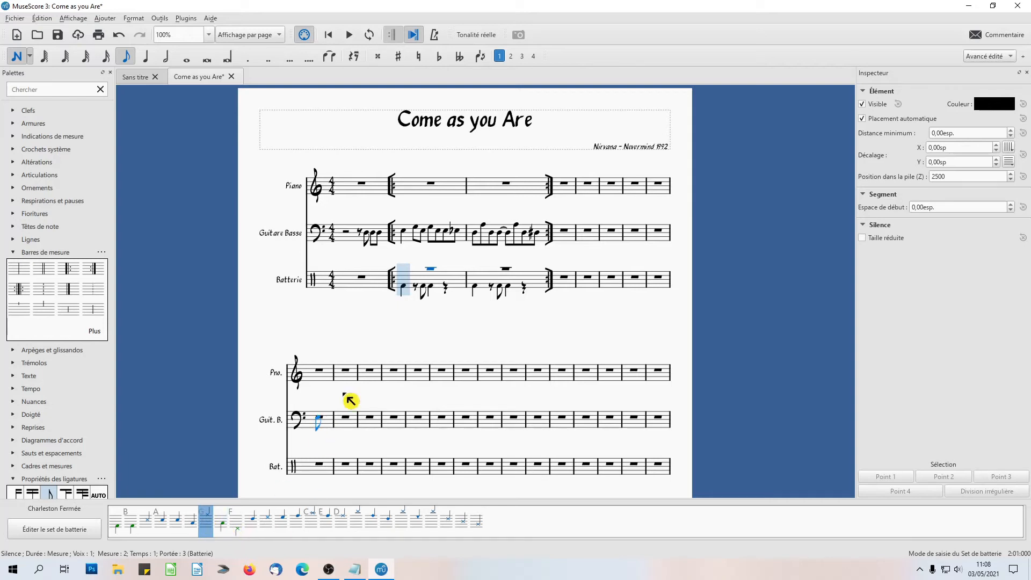
Fill the second Batterie measure with eight eighth-note Charleston Fermée hits above the bass drum line
left_click(408, 272)
left_click(419, 273)
left_click(433, 273)
left_click(441, 273)
left_click(452, 273)
left_click(460, 273)
left_click(465, 274)
left_click(477, 275)
Fill the third Batterie measure with eight eighth-note Charleston Fermée hits and leave note input mode
left_click(502, 275)
left_click(507, 276)
left_click(514, 279)
left_click(524, 278)
left_click(525, 278)
left_click(533, 276)
left_click(543, 276)
left_click(553, 275)
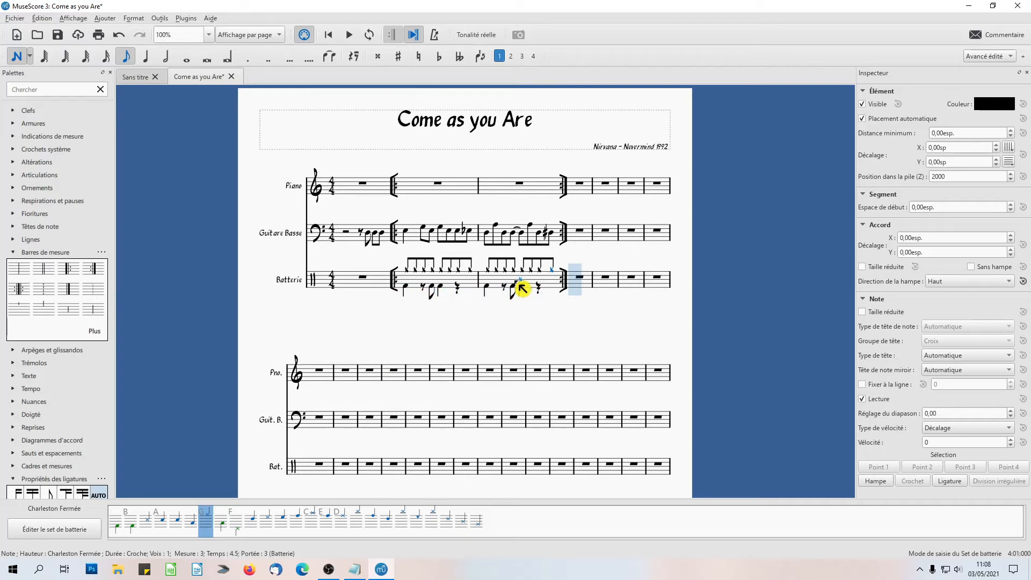
key("Escape")
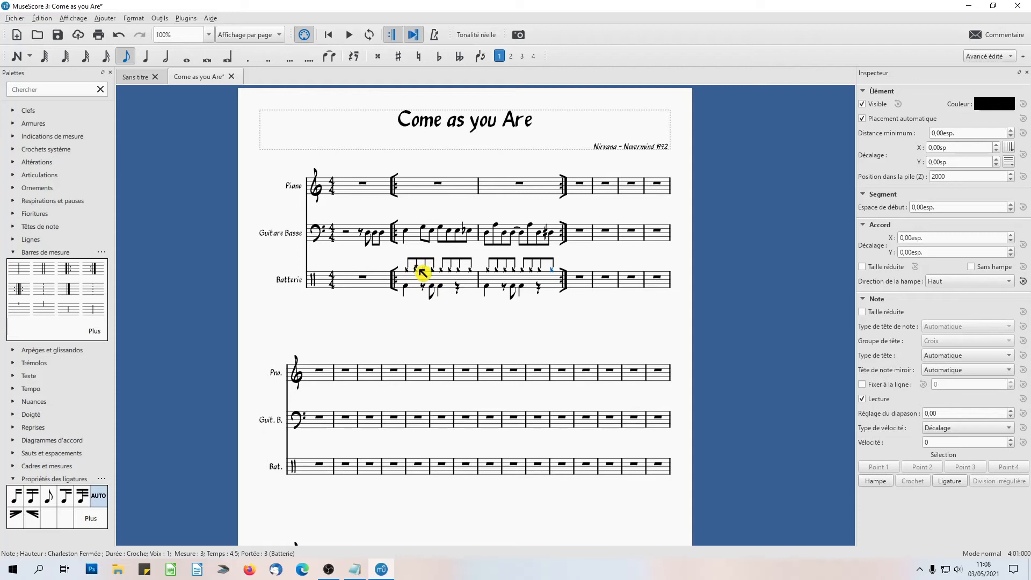
Add Caisse Claire Acoustique eighth notes on beats 2 and 4 of the second Batterie measure
left_click(409, 272)
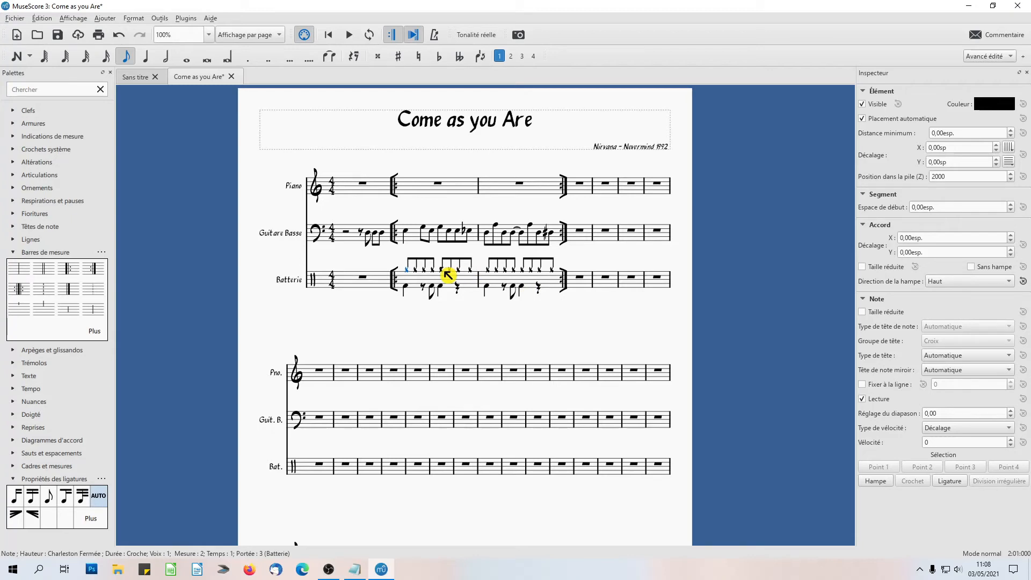
left_click(17, 56)
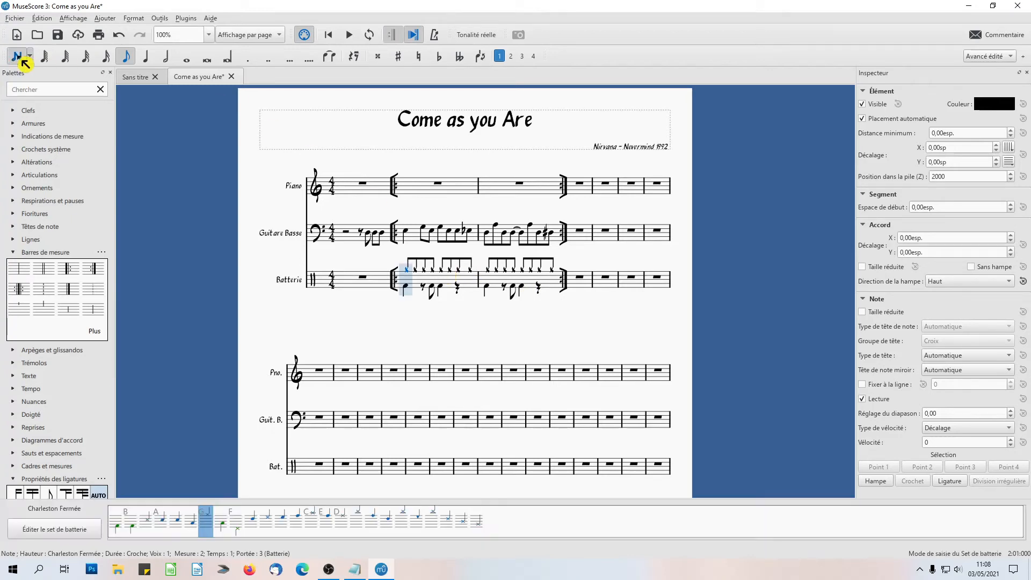
left_click(165, 526)
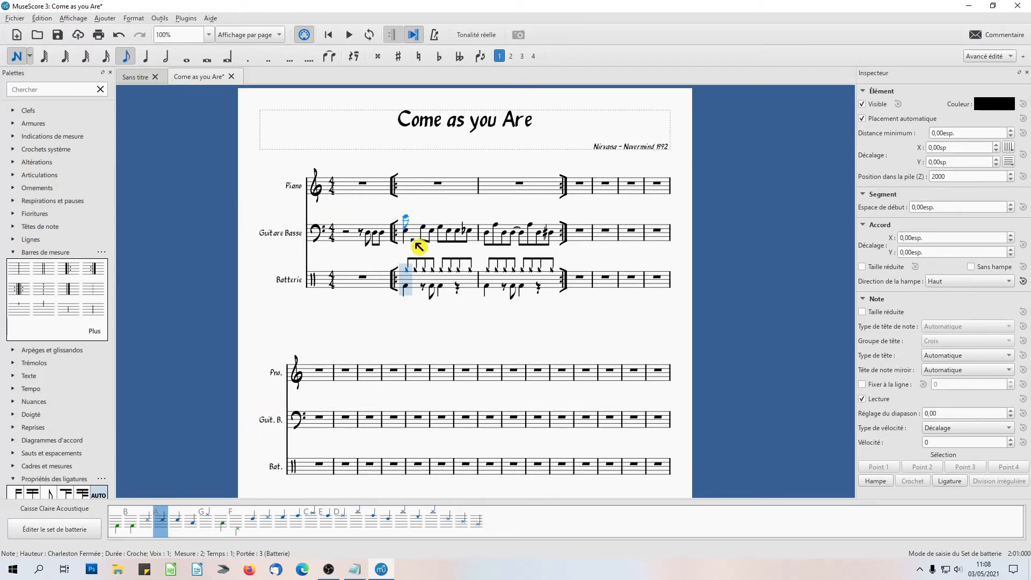
left_click(428, 283)
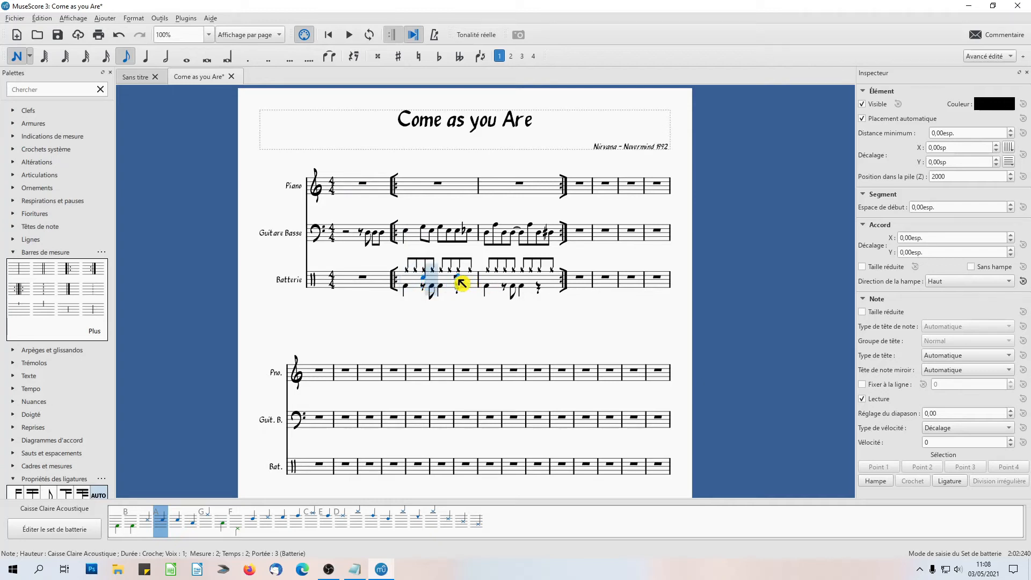
left_click(461, 281)
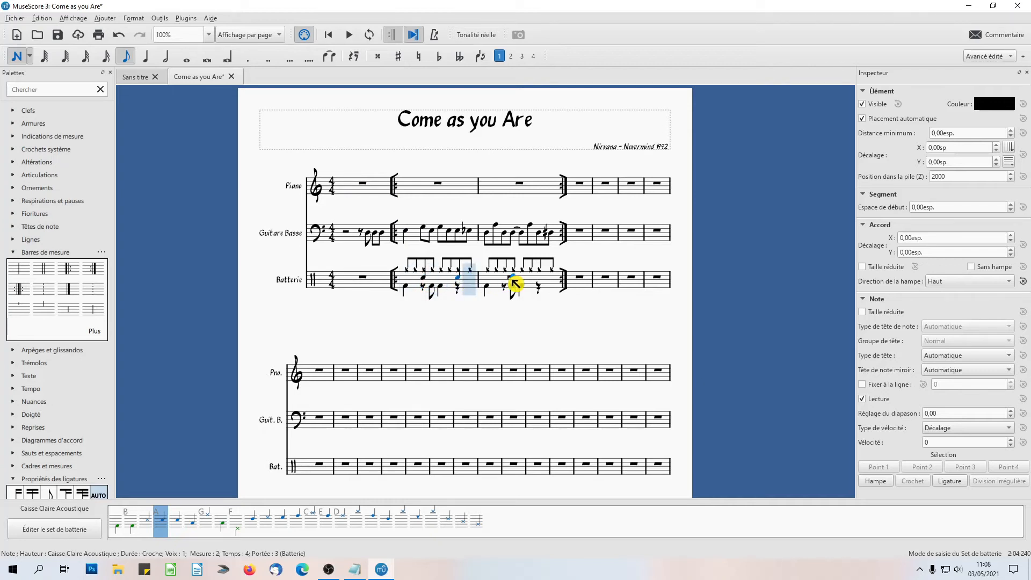
Add Caisse Claire Acoustique eighths on beats 2, 3.5 and 4 of the third Batterie measure, followed by two closing sixteenths
left_click(509, 281)
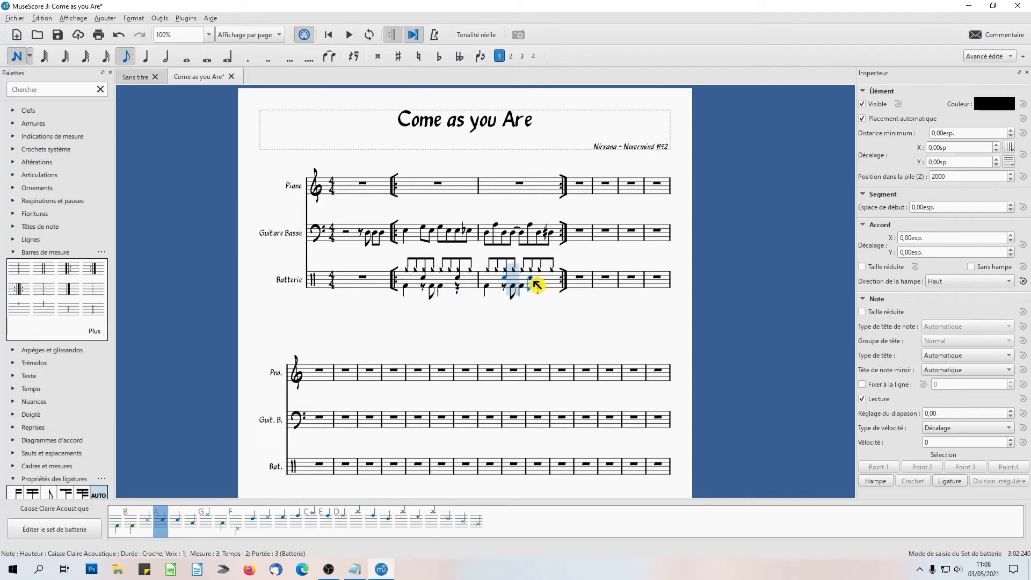
left_click(532, 280)
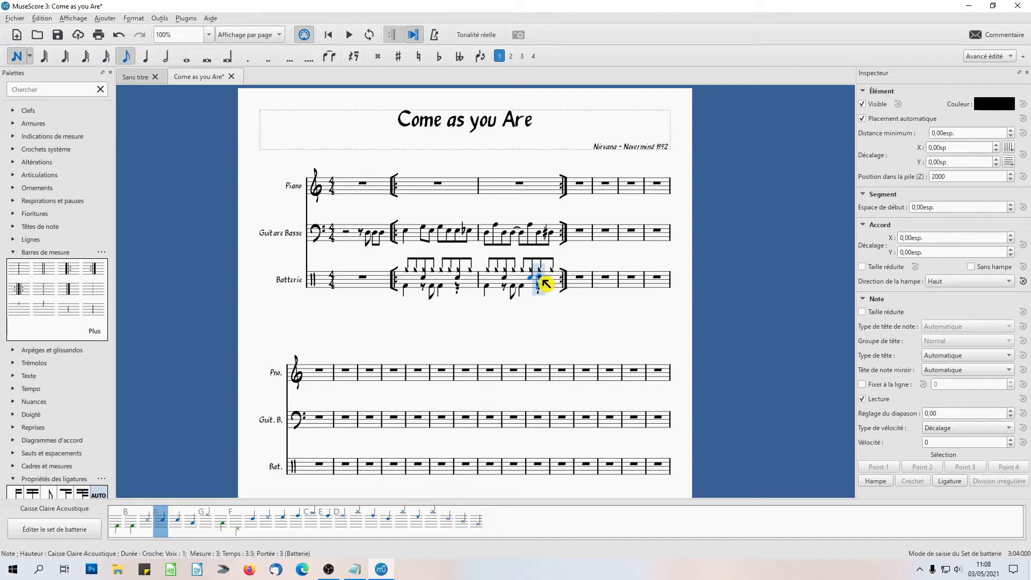
left_click(541, 279)
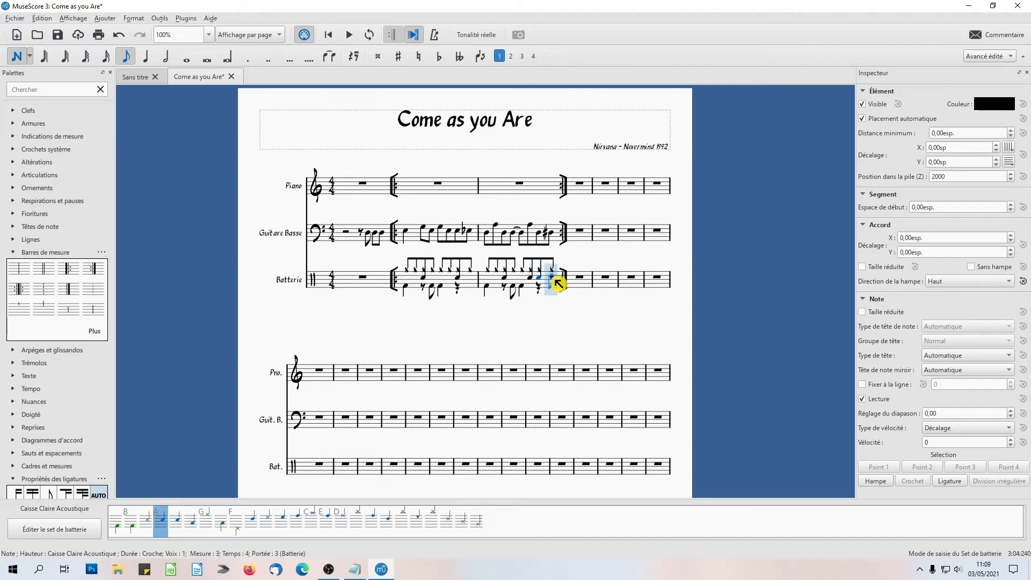
left_click(107, 58)
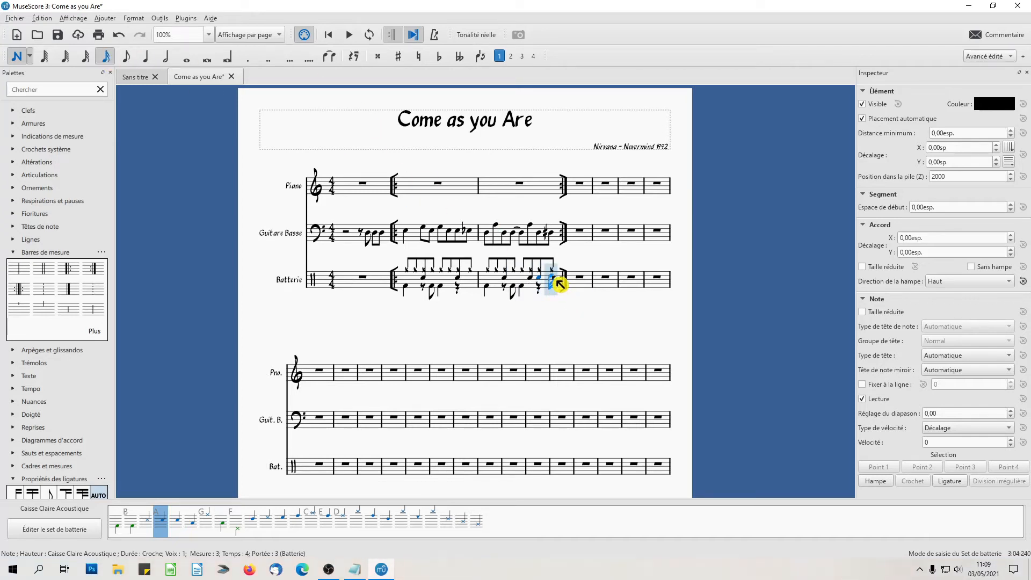
left_click(560, 285)
left_click(563, 285)
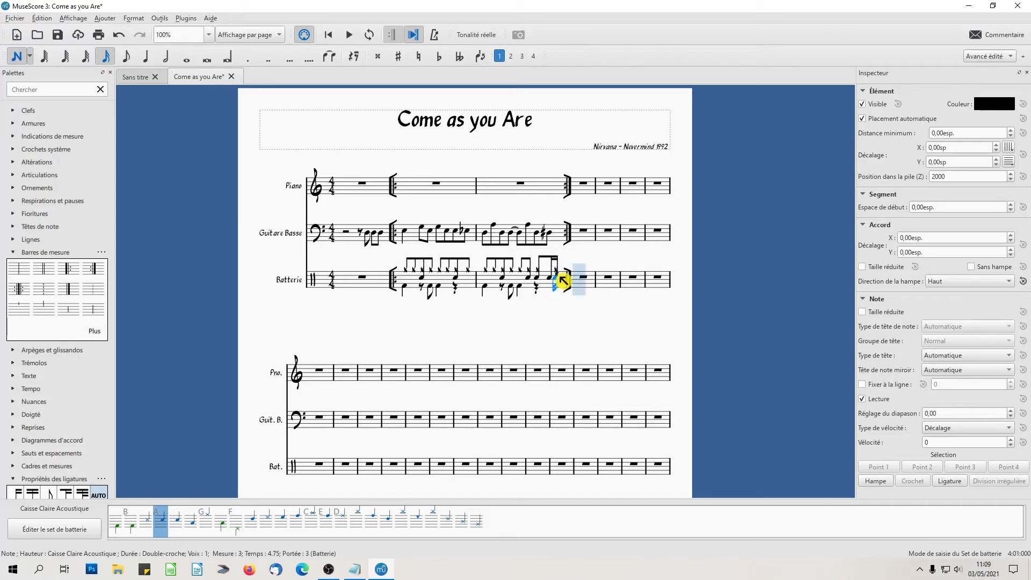
Leave note input and remove the Charleston hits above the closing sixteenth snare notes in the third Batterie measure
left_click(16, 56)
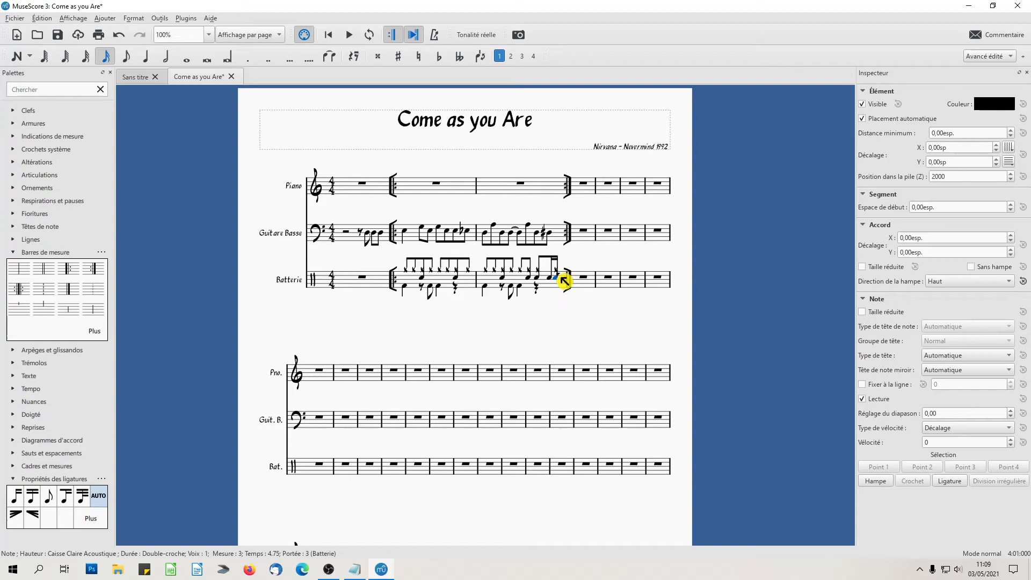
left_click(562, 276)
left_click(565, 286)
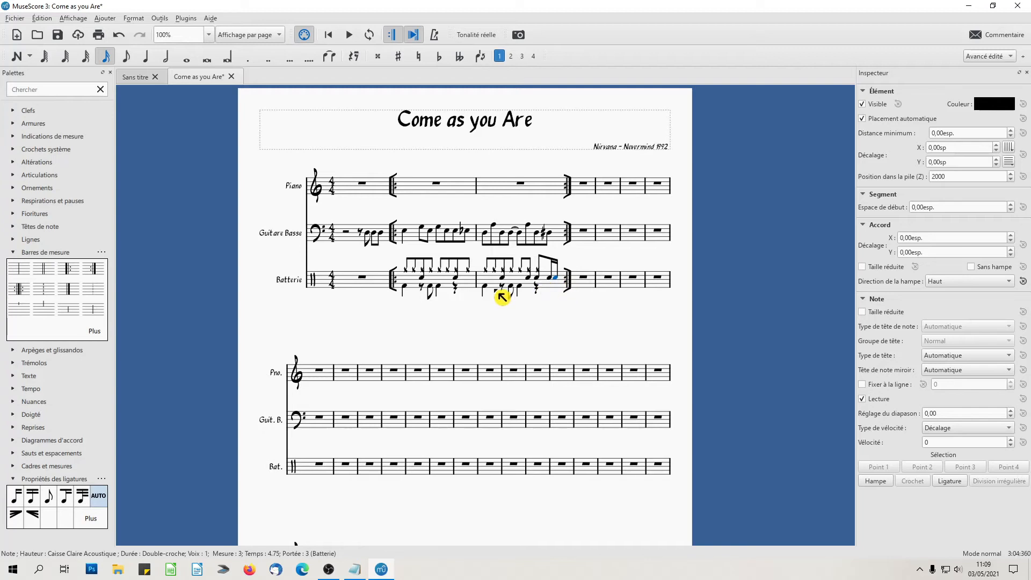
Play the score from the second Batterie measure to check the drum pattern, stop playback and clear the selection
left_click(417, 283)
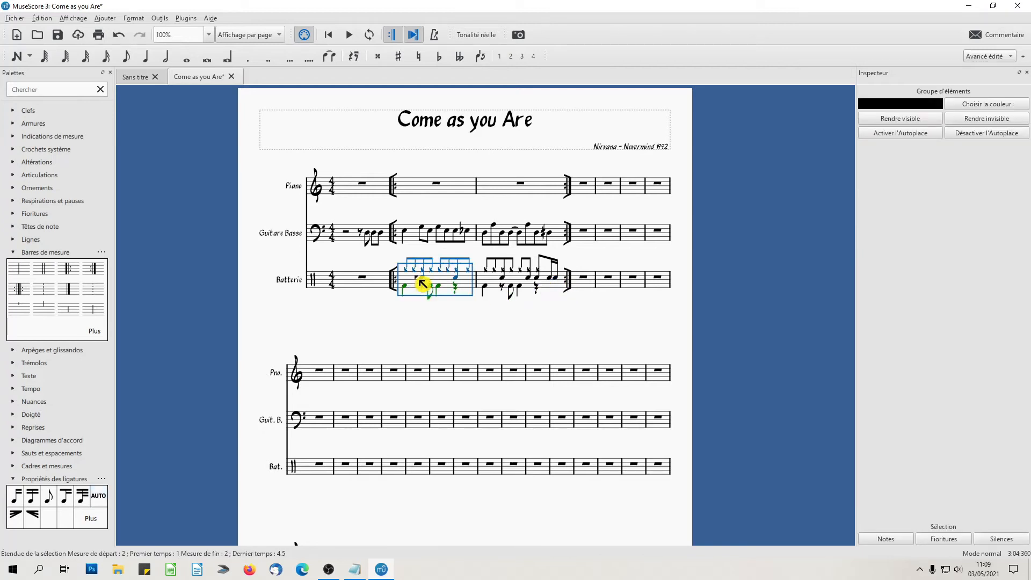
key("space")
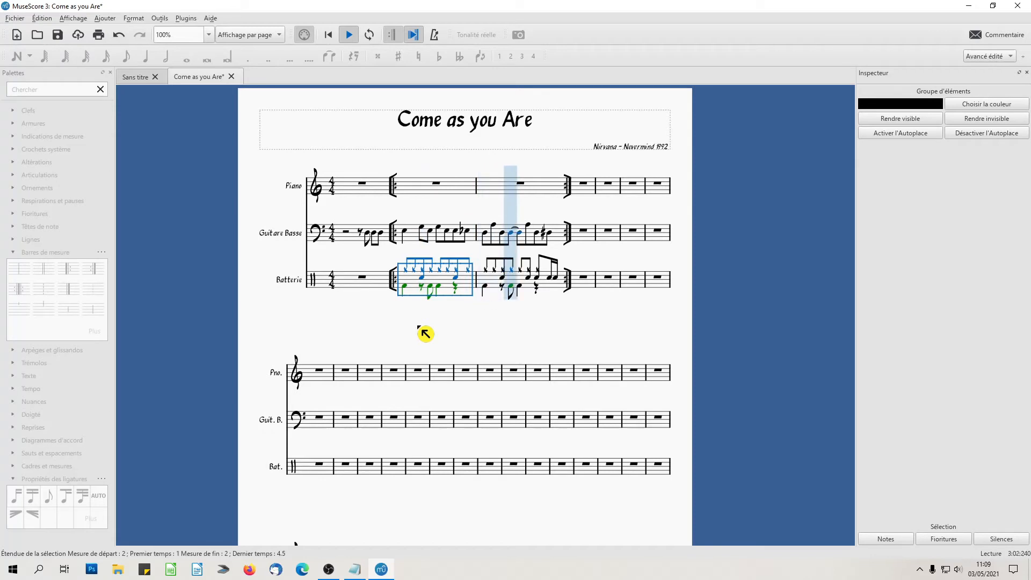
key("space")
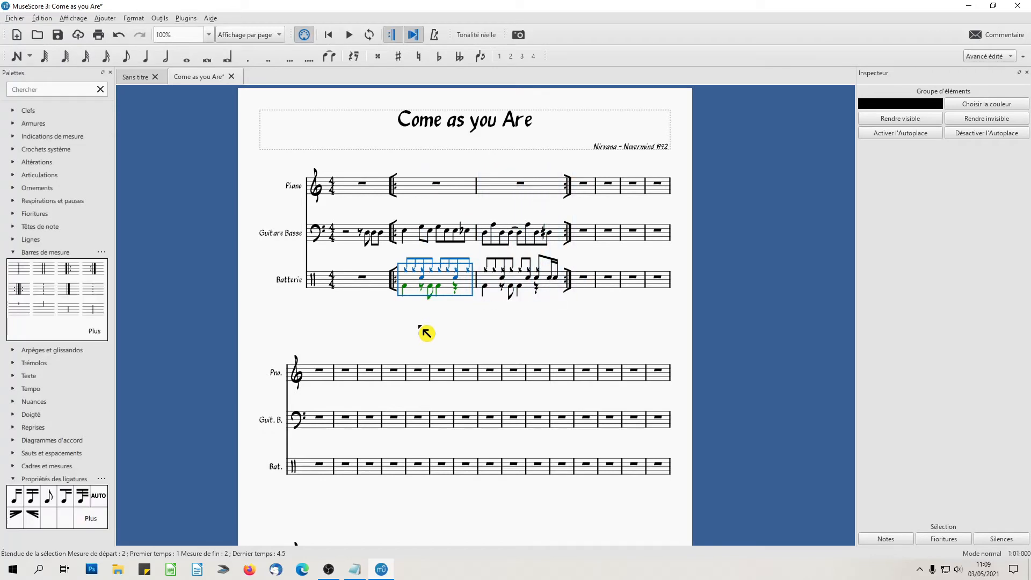
left_click(380, 307)
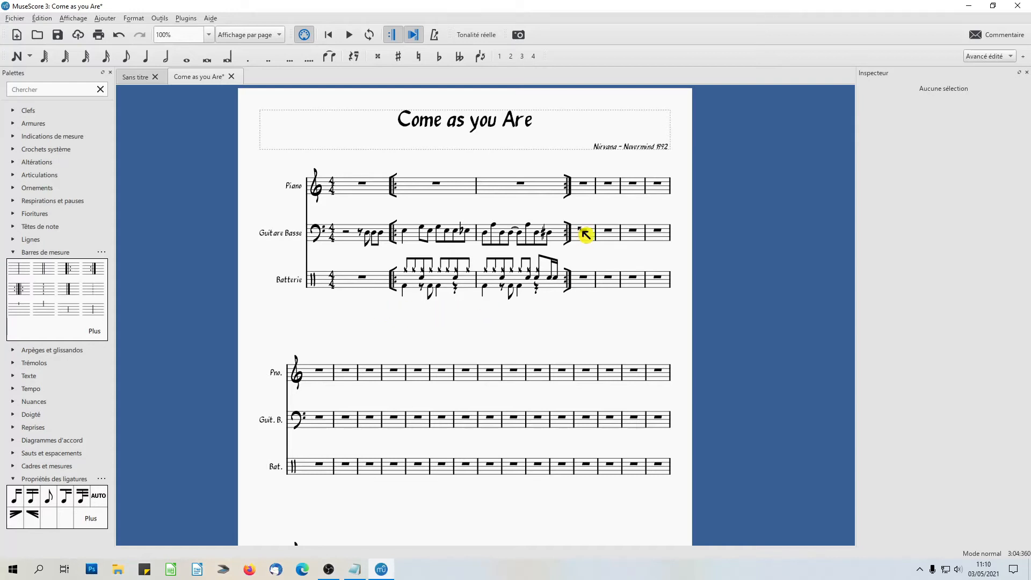
Add a boxed rehearsal mark above the first Piano measure and change its text to "intro"
left_click(561, 238)
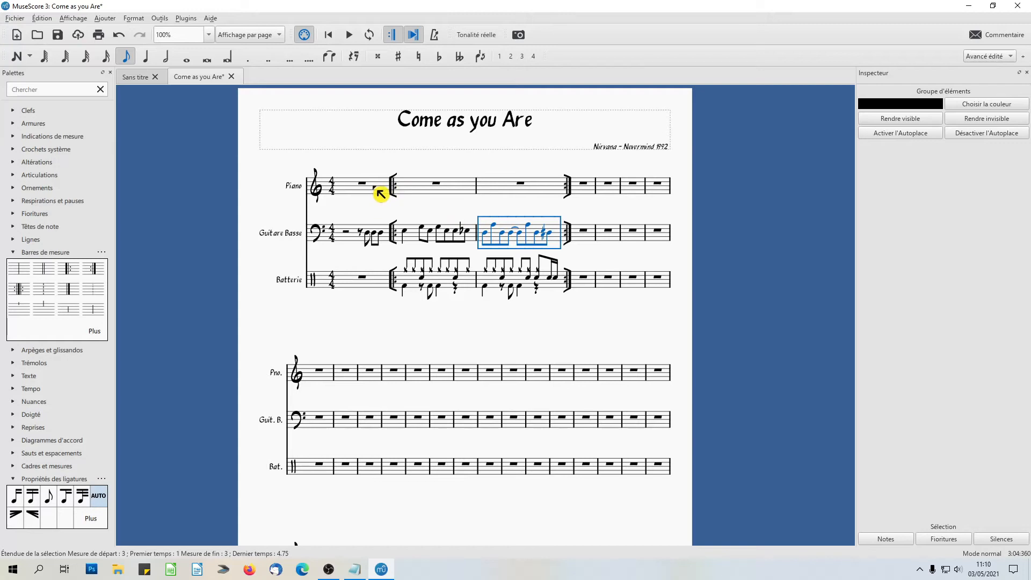
left_click(380, 195)
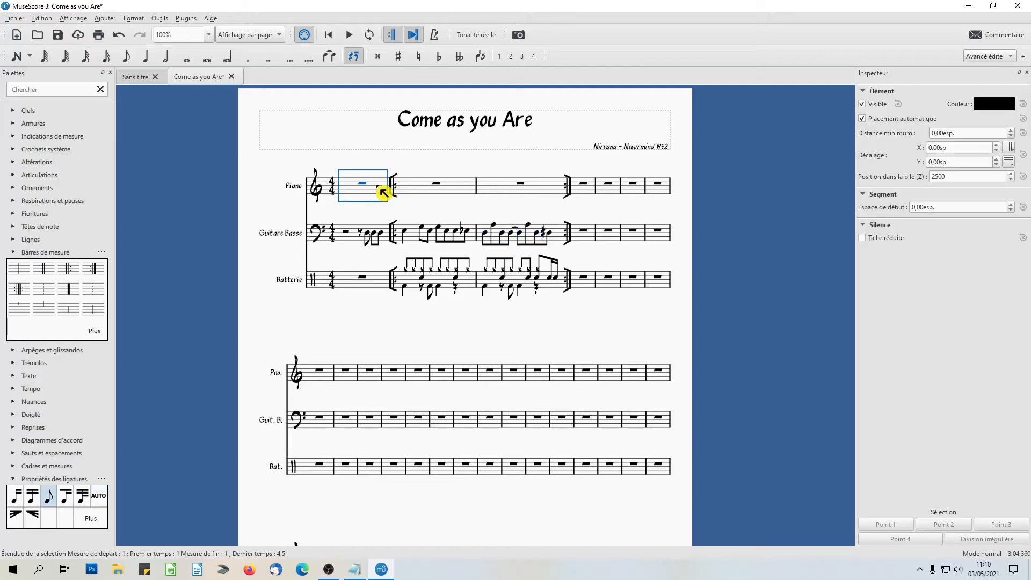
left_click(12, 378)
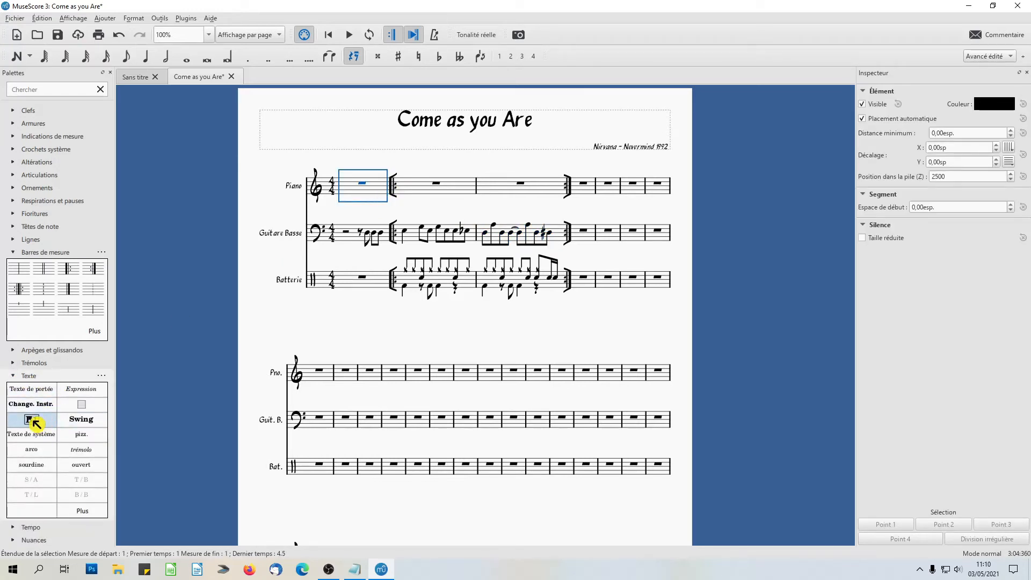
left_click(34, 420)
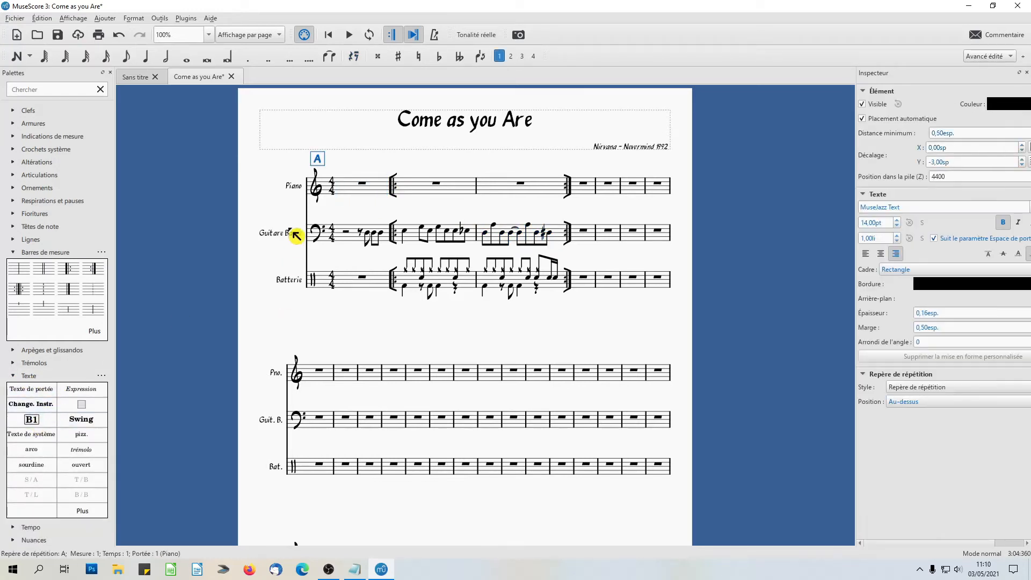
double_click(319, 160)
key("BackSpace")
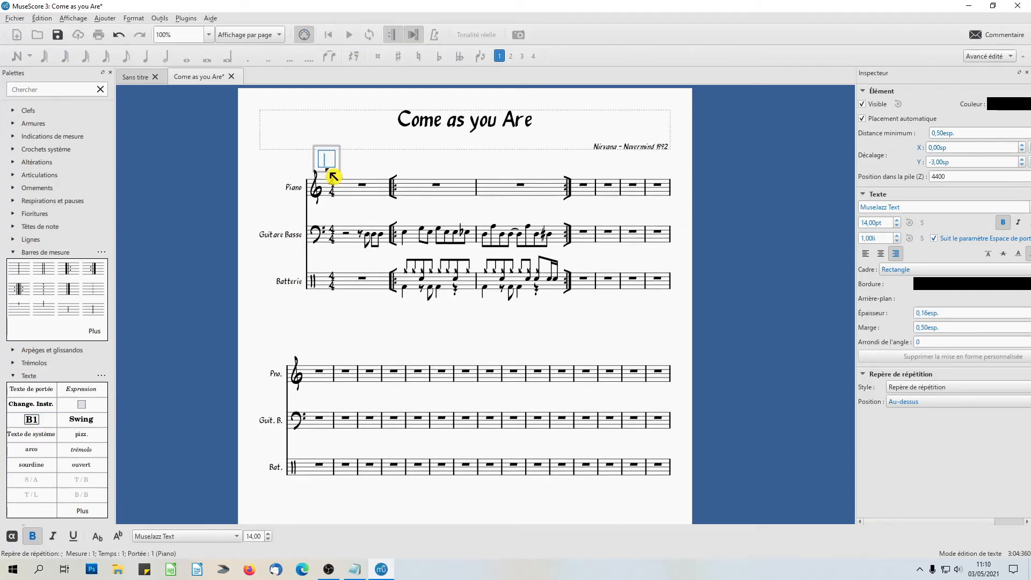
type("intro")
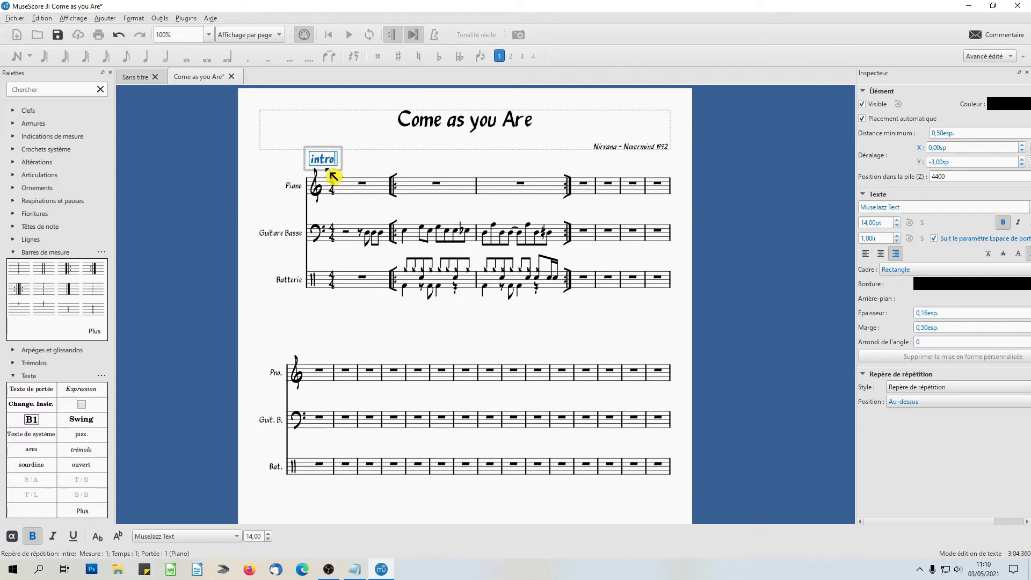
left_click(386, 167)
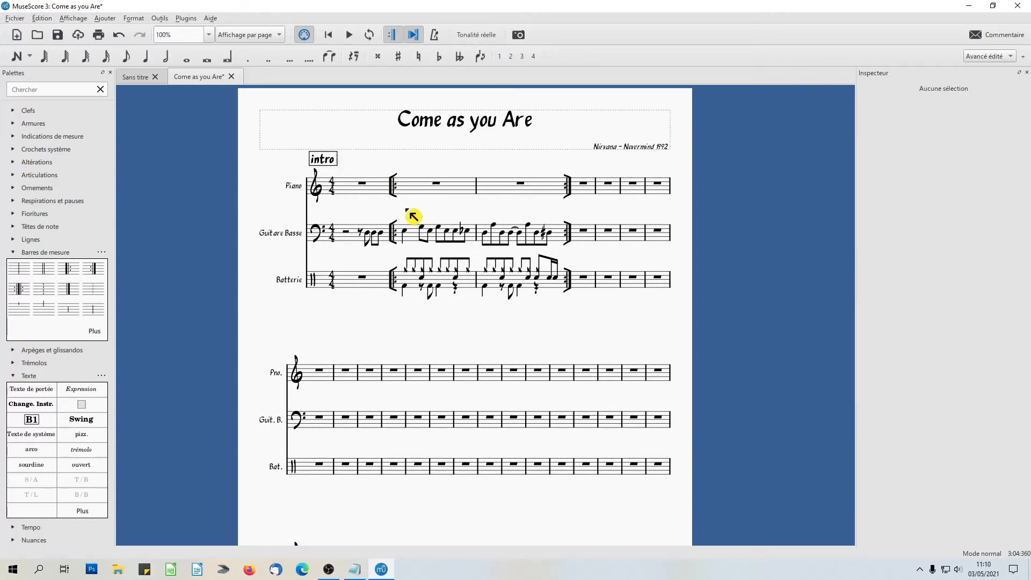
Insert a line break at the end of the third measure, using its last Guitare Basse note as the anchor
left_click(545, 193)
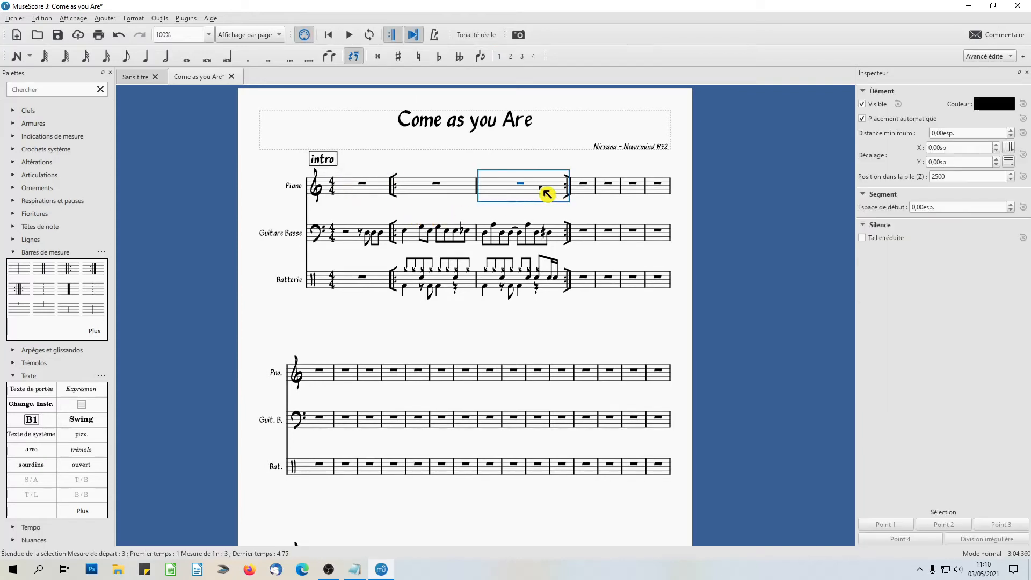
left_click(554, 238)
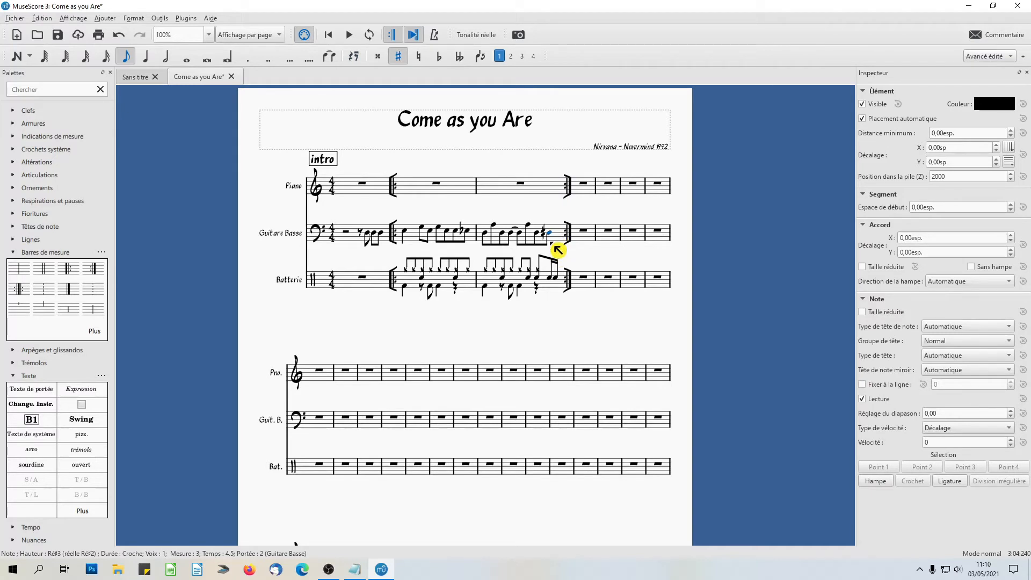
key("Return")
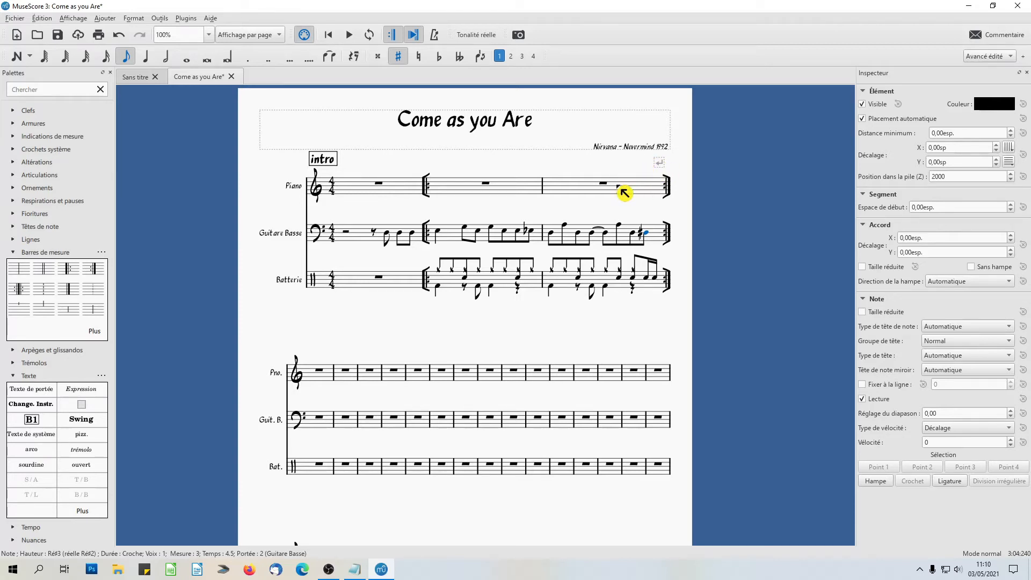
key("Return")
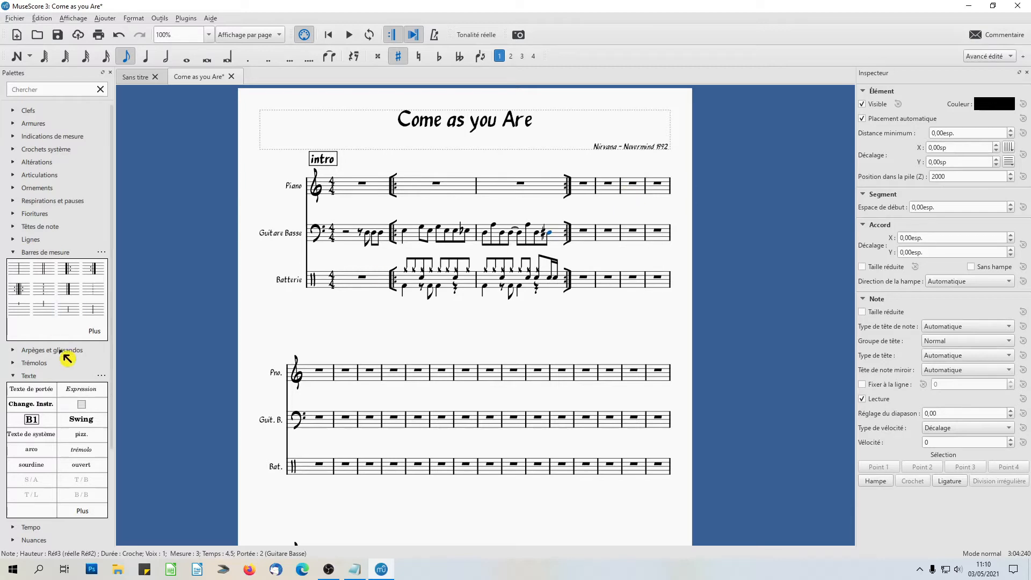
scroll(50, 369, "down", 5)
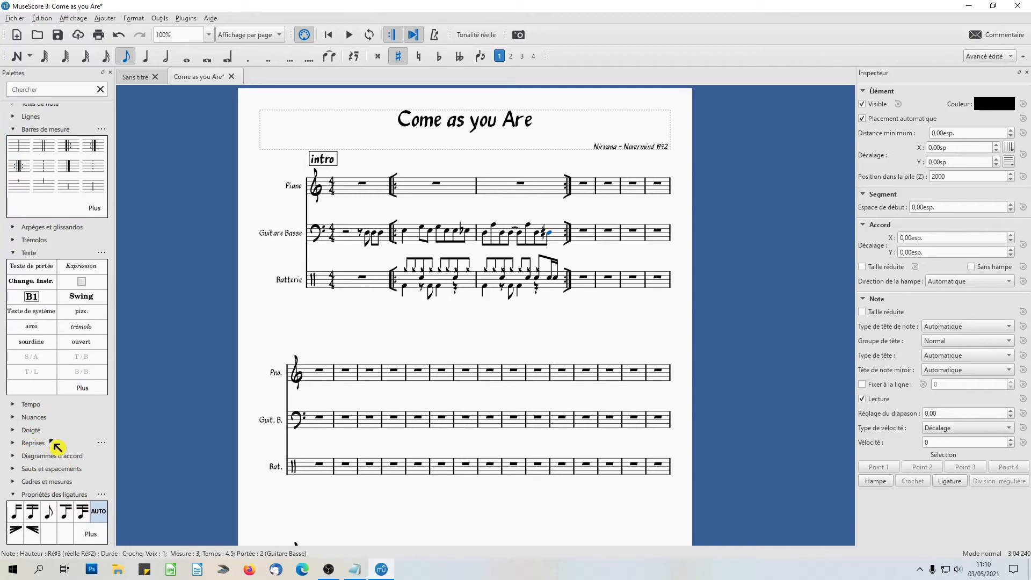
left_click(19, 472)
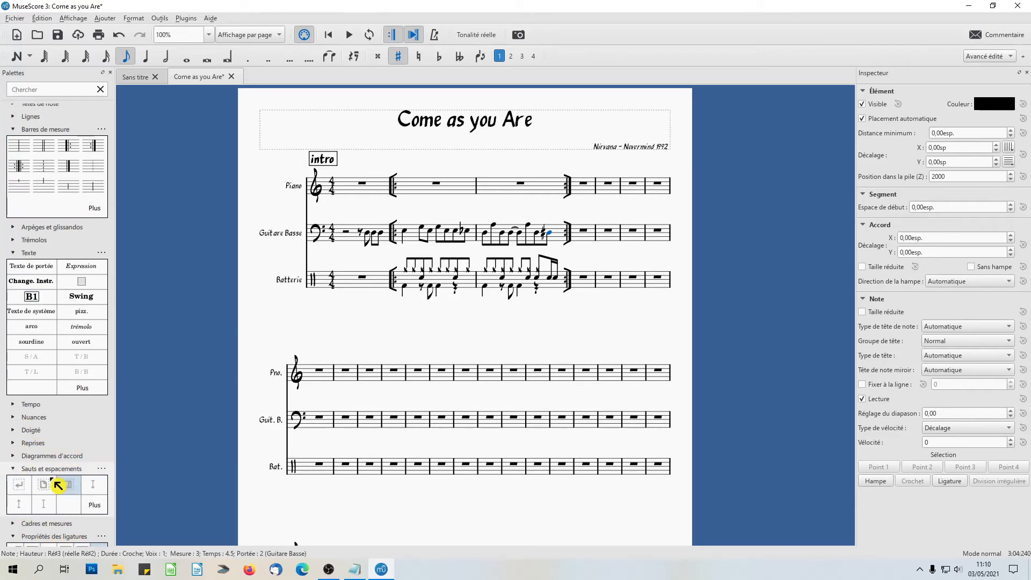
left_click(28, 491)
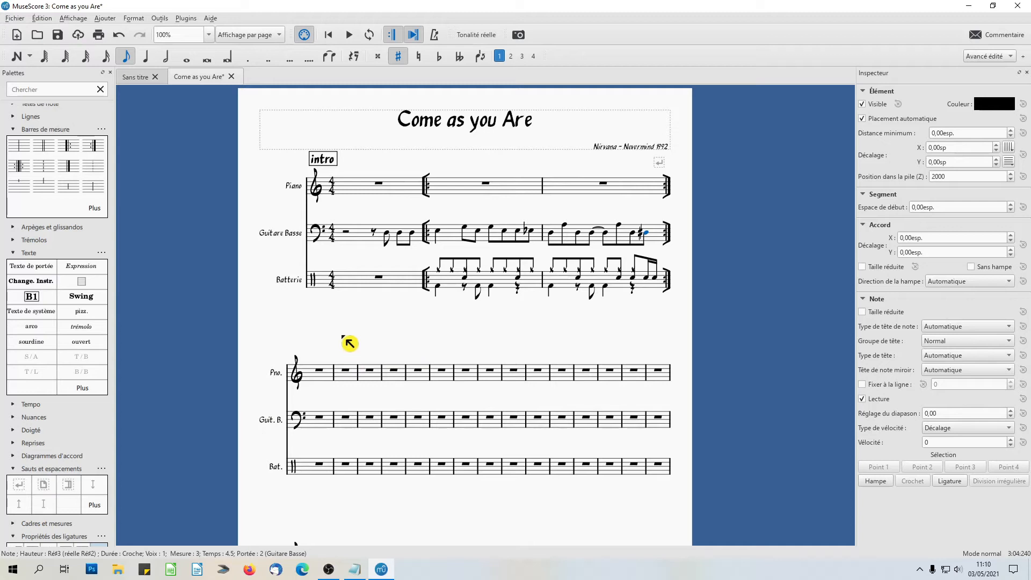
left_click(18, 467)
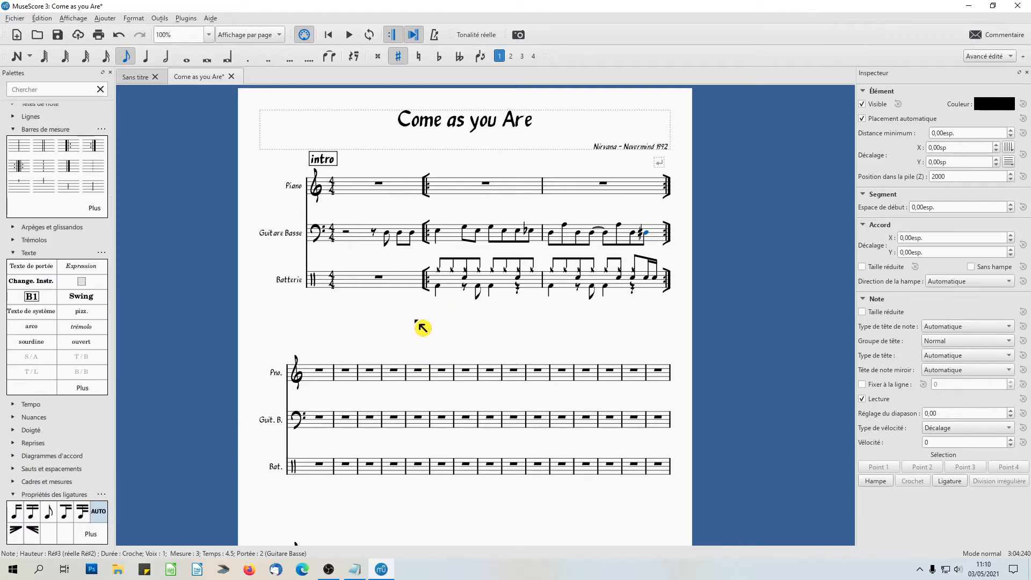
Lower the first Guitare Basse note of the second measure by a semitone and then by an octave
left_click(326, 376)
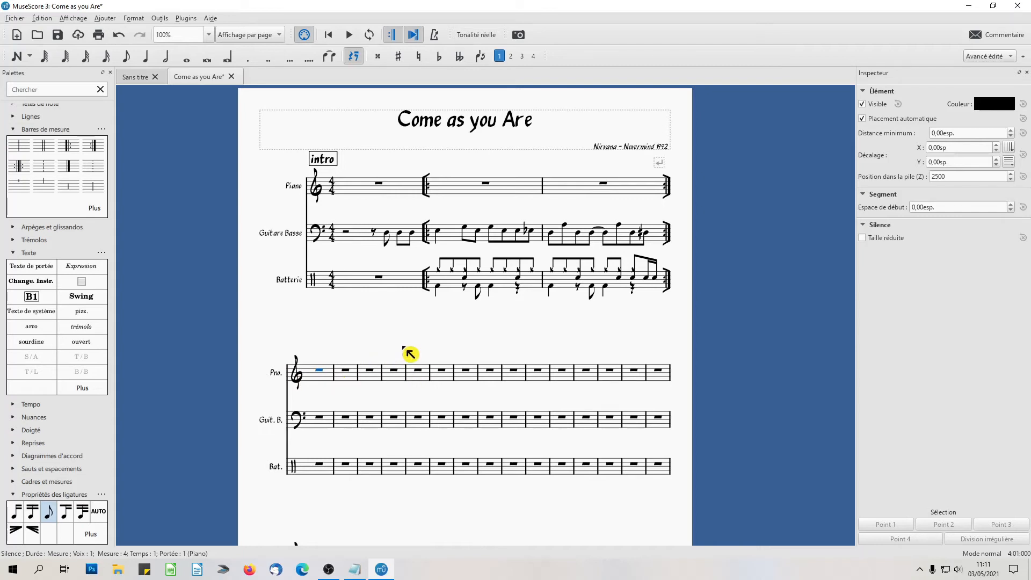
left_click(443, 235)
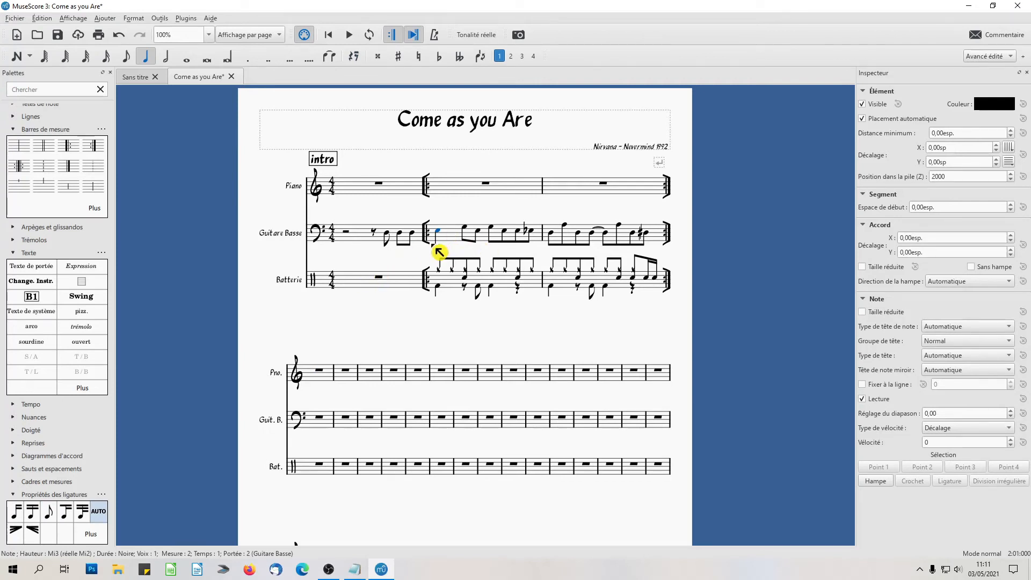
key("Down")
key("ctrl+Down")
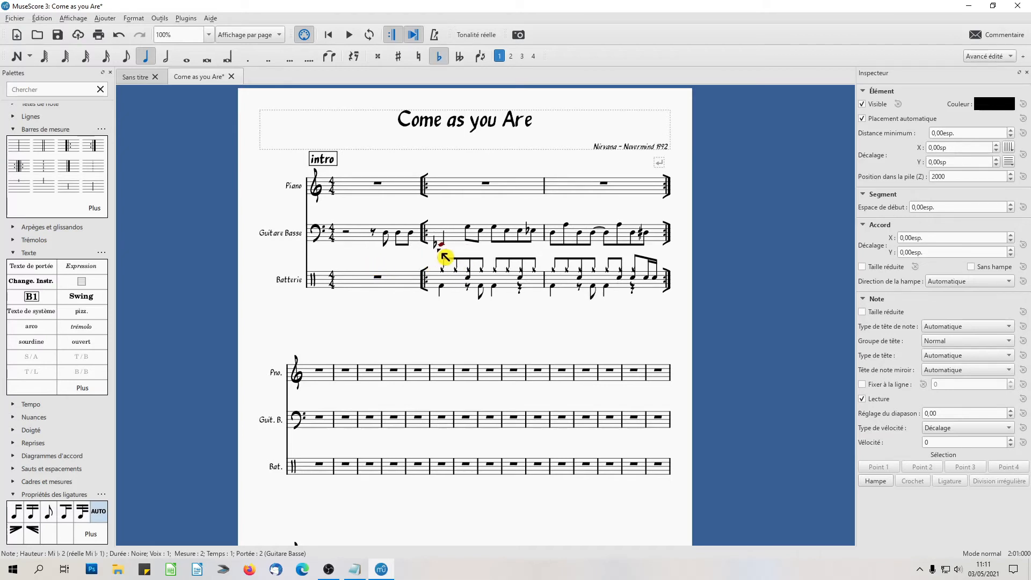
Raise the second measure's first Guitare Basse note in semitone steps until it sits well above the staff, and deselect it
key("Up")
key("Up")
key("Up")
key("Up")
key("Up")
key("Up")
key("Up")
key("Up")
key("Up")
key("Up")
key("Up")
key("Up")
key("Up")
key("Up")
key("Up")
key("Up")
key("Up")
key("Up")
key("Up")
key("Up")
key("Up")
key("Up")
key("Up")
left_click(399, 254)
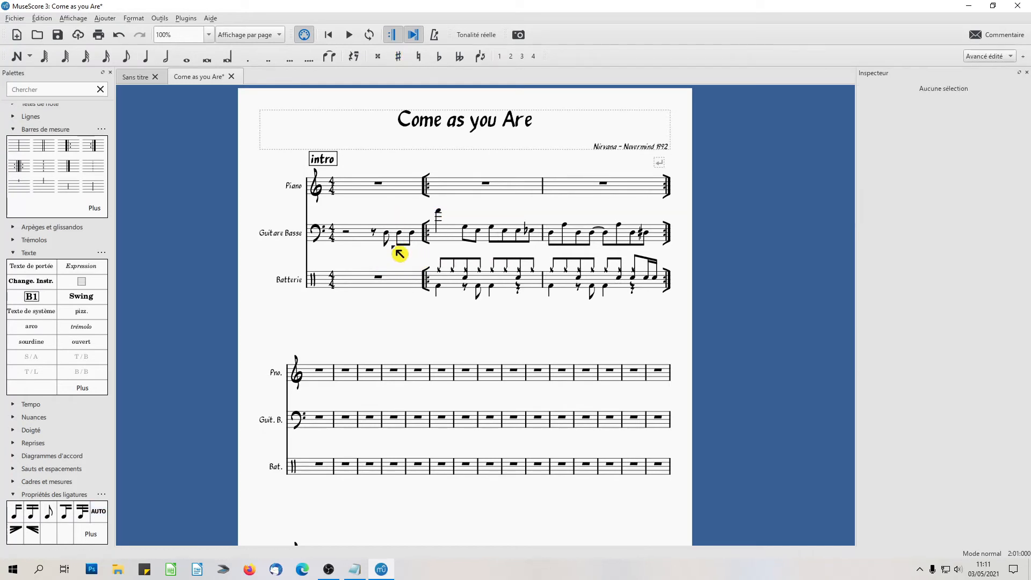
Raise the second measure's first Guitare Basse note in semitone steps up to Fa♯5 and clear the selection
left_click(445, 219)
key("Up")
key("Up")
key("Up")
key("Up")
key("Up")
key("Up")
key("Up")
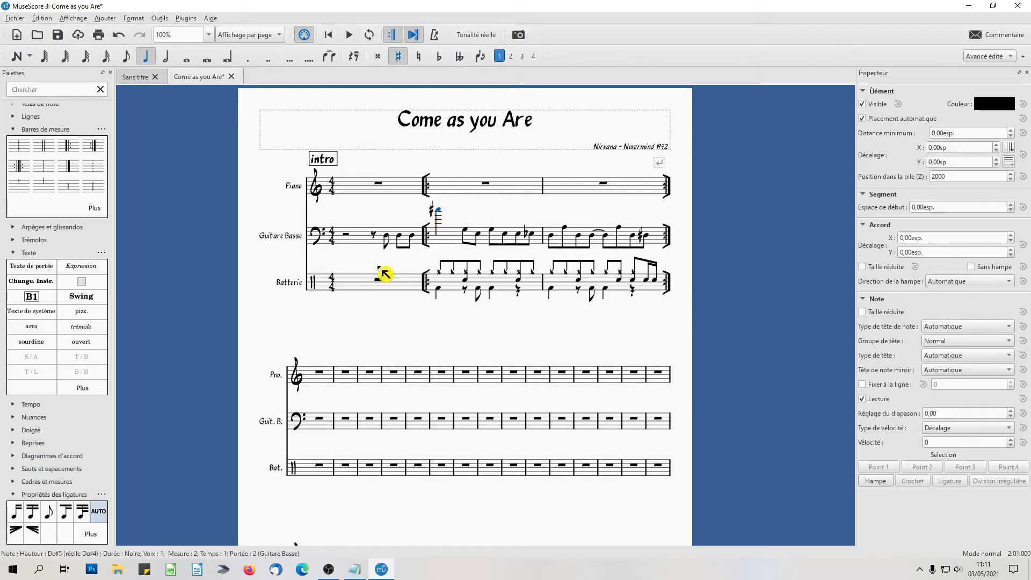
key("Up")
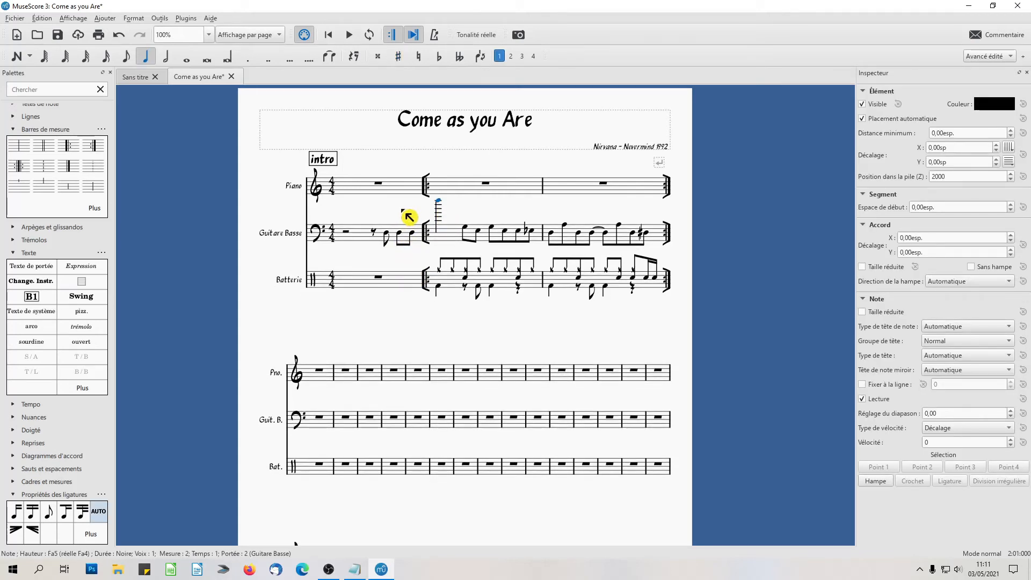
left_click(405, 219)
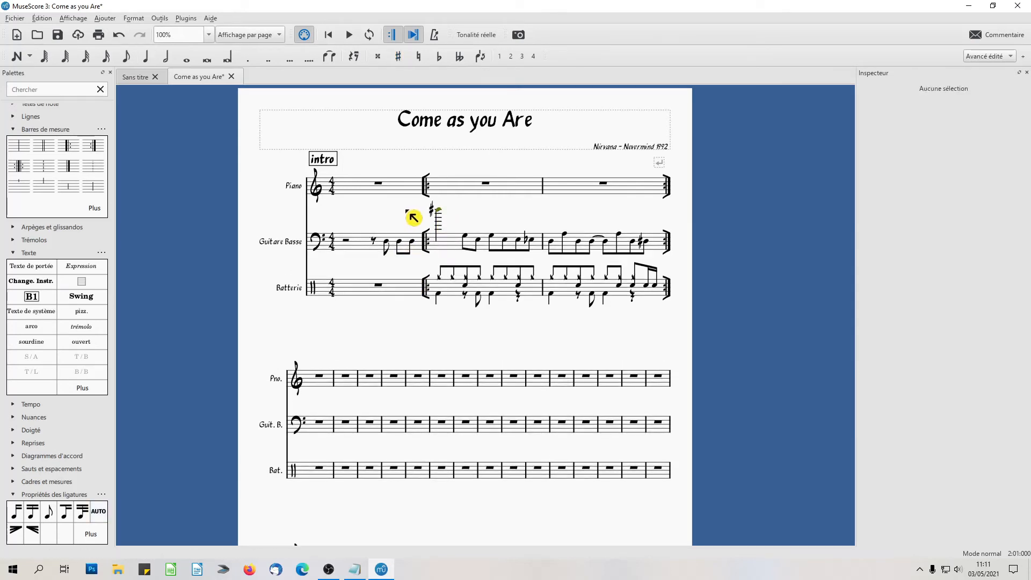
Lower that high Guitare Basse note to Fa5, deselect it, and raise it in semitone steps up to Sol♯5
left_click(438, 210)
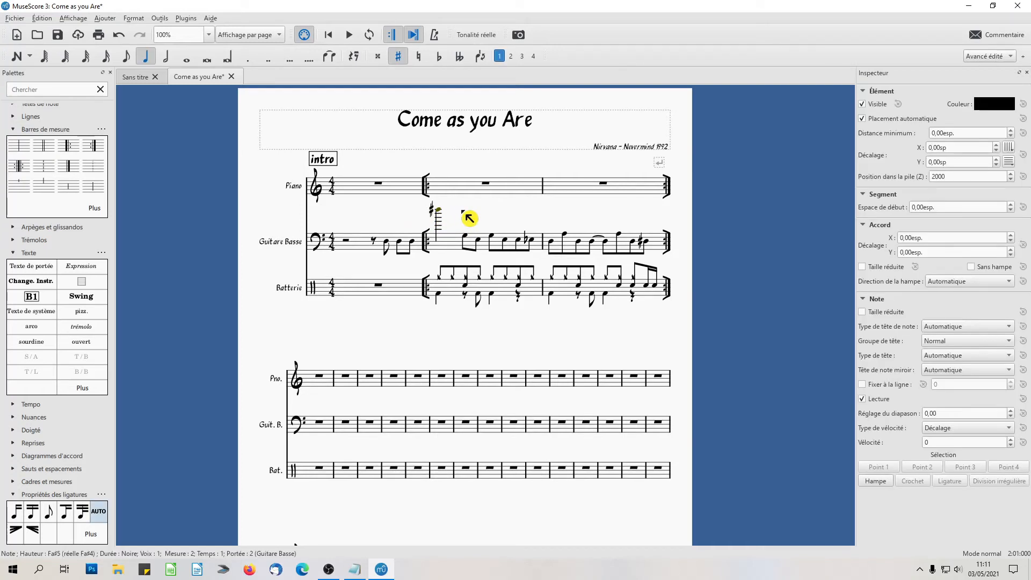
key("Down")
left_click(407, 218)
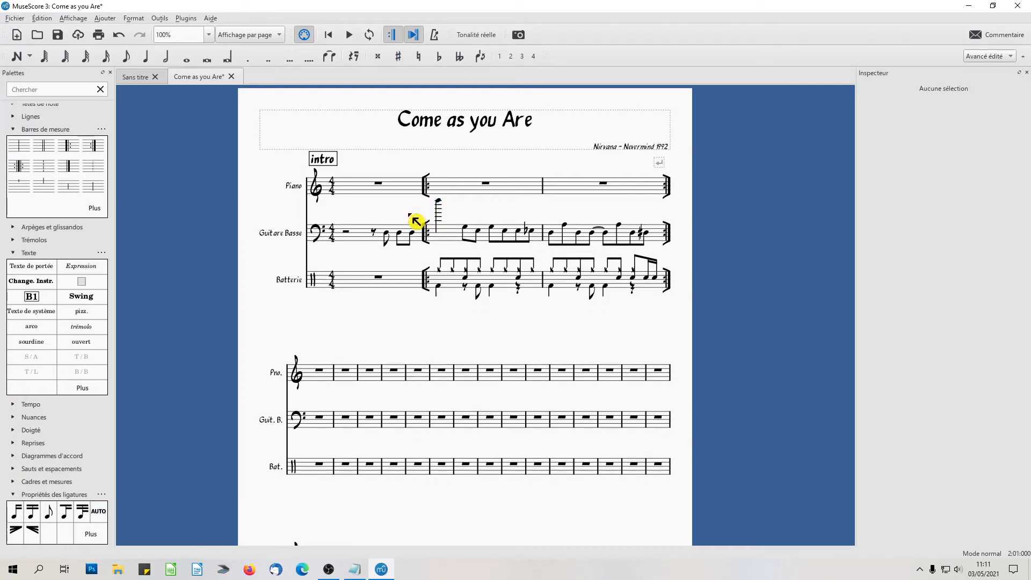
left_click(451, 209)
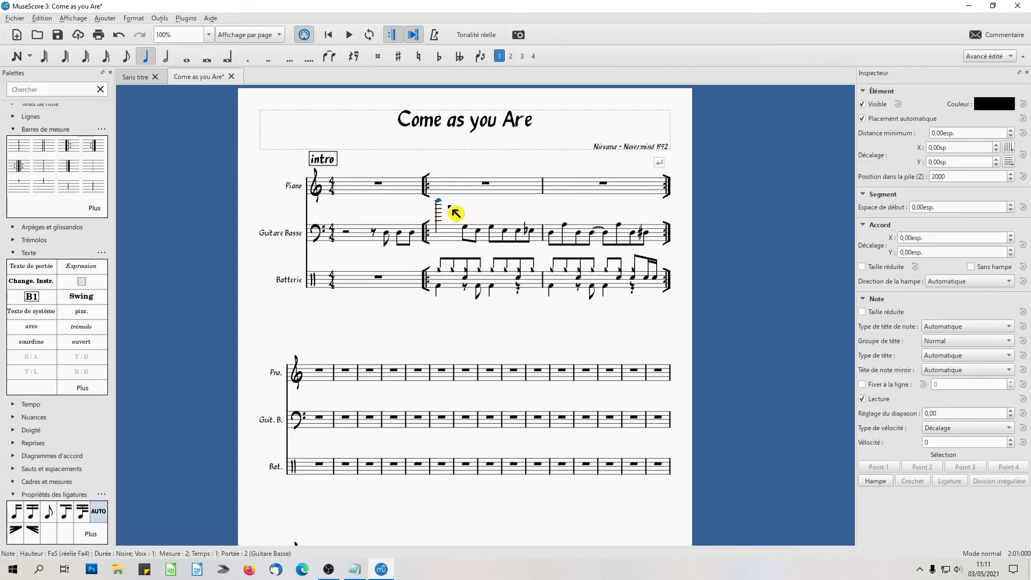
key("Up")
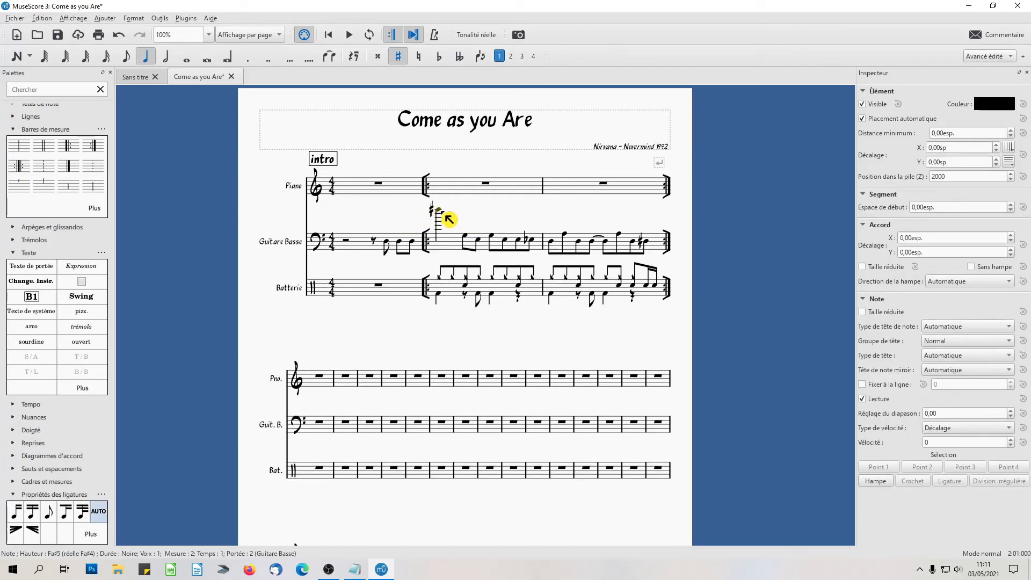
key("Up")
key("Up")
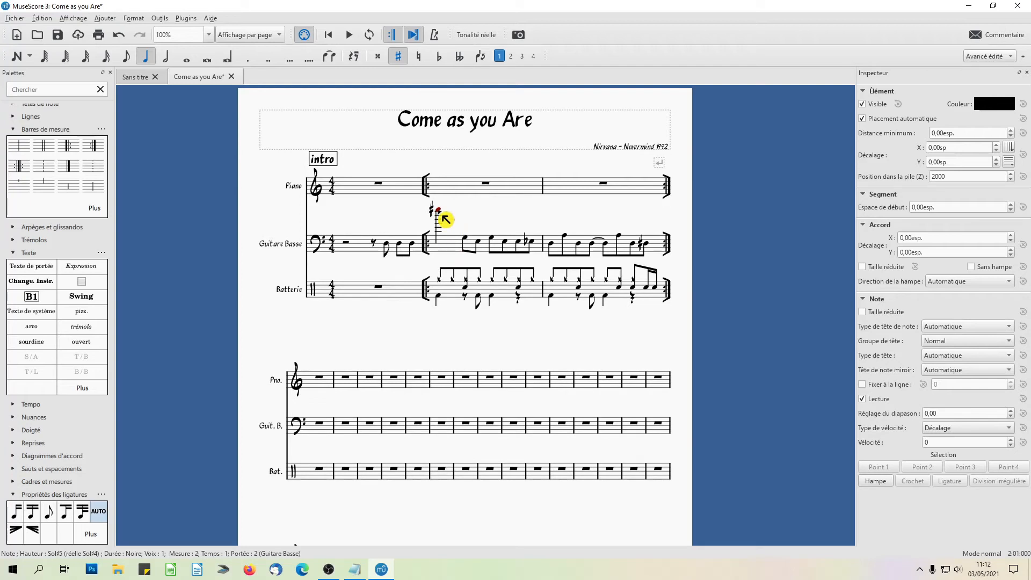
Bring the second measure's first Guitare Basse note back down onto the staff at Mi3
left_click_drag(441, 211, 437, 232)
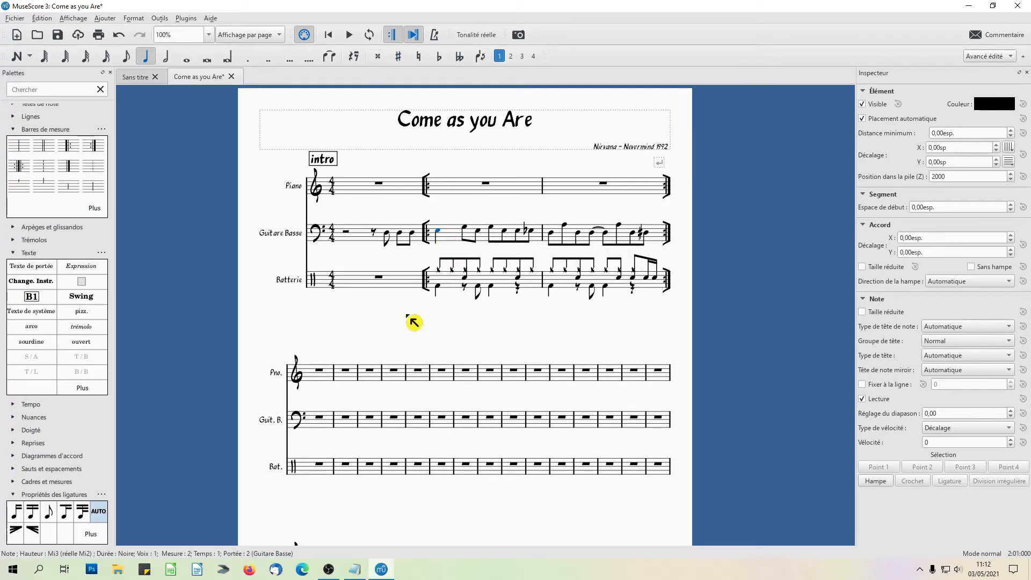
Enter a half note Si4, a quarter note Ré5 and two eighth notes Si4 in the Piano part's fourth measure
left_click(327, 381)
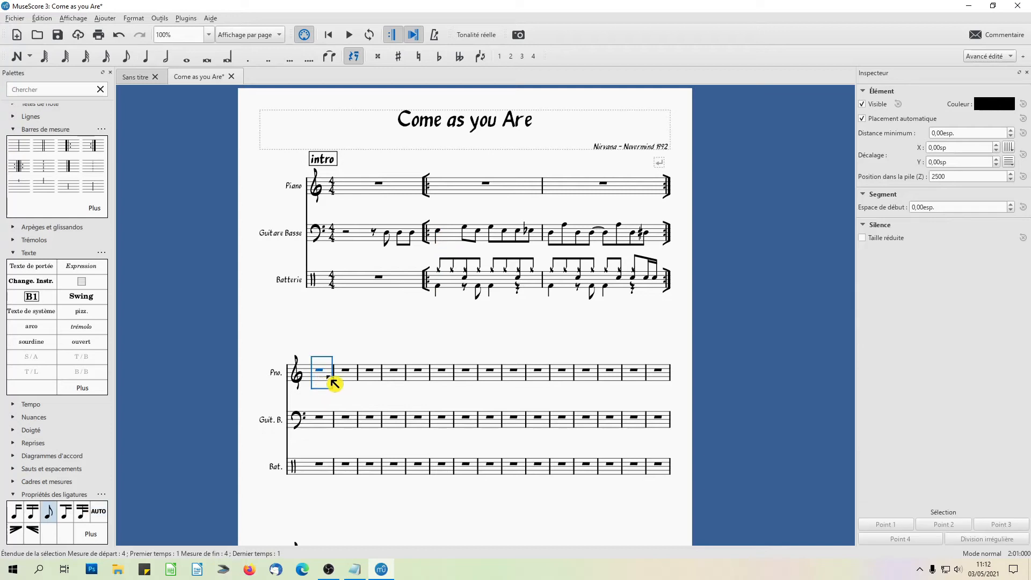
left_click(16, 56)
left_click(167, 58)
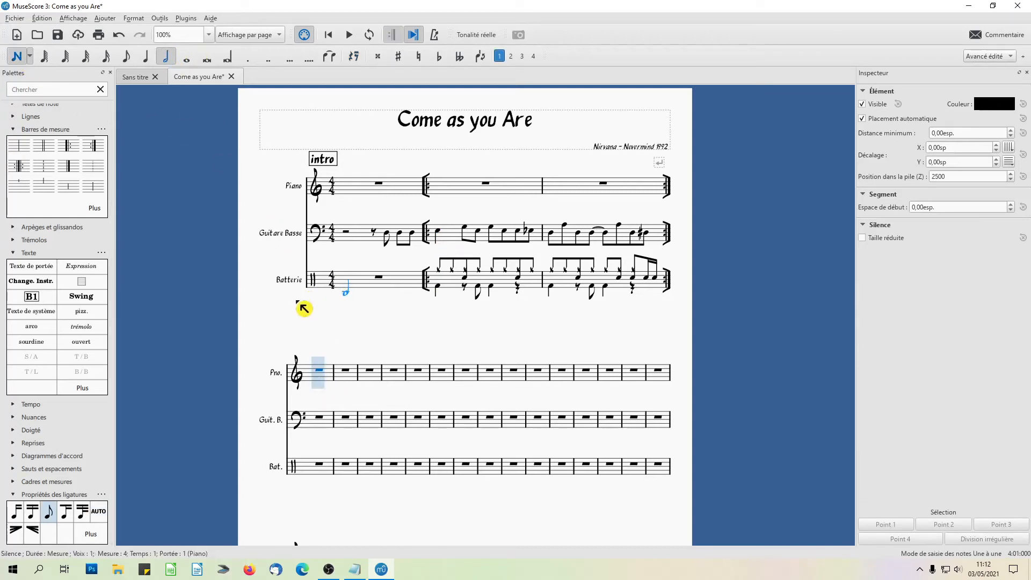
left_click(328, 377)
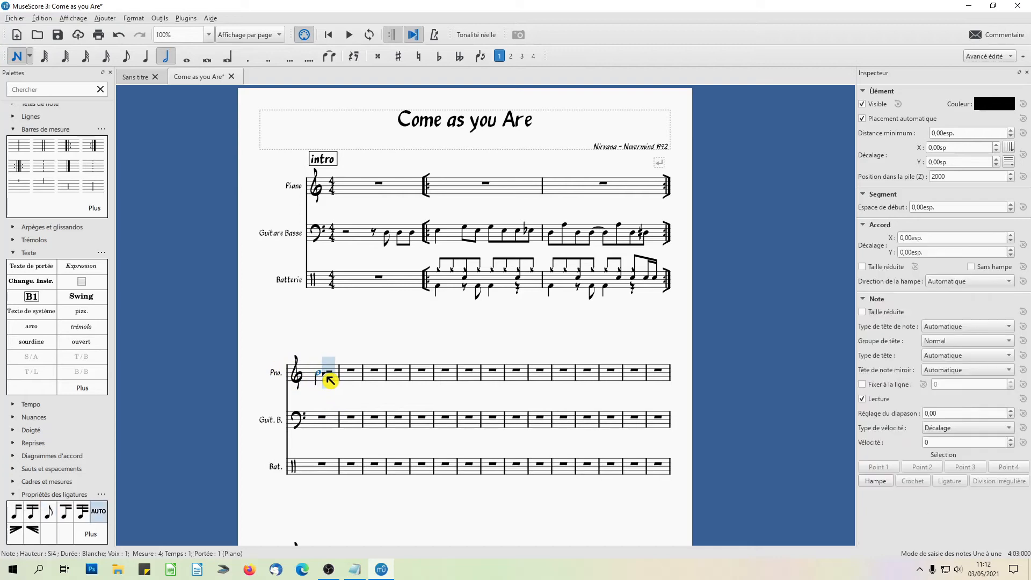
left_click(329, 377)
key("5")
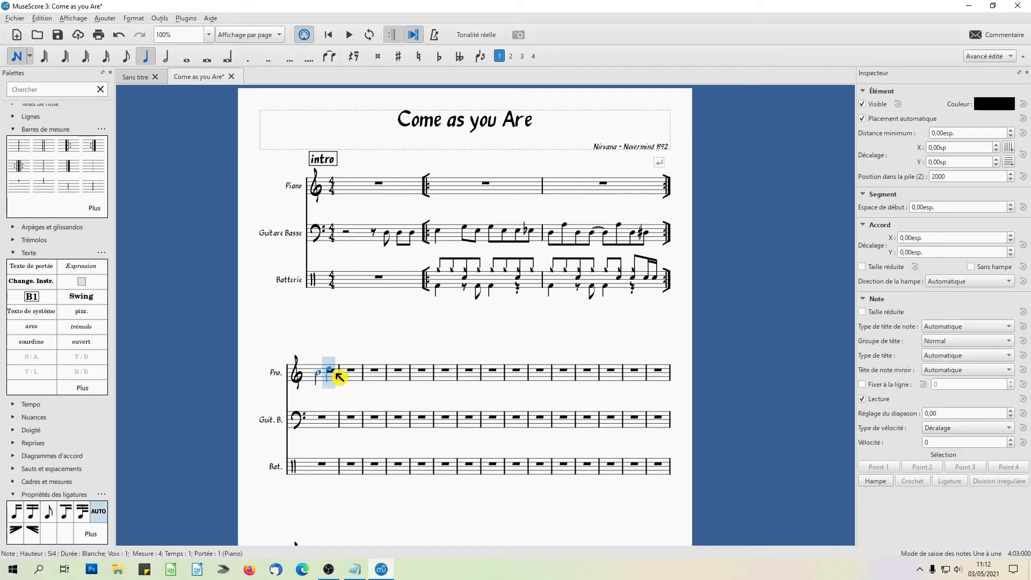
left_click(339, 377)
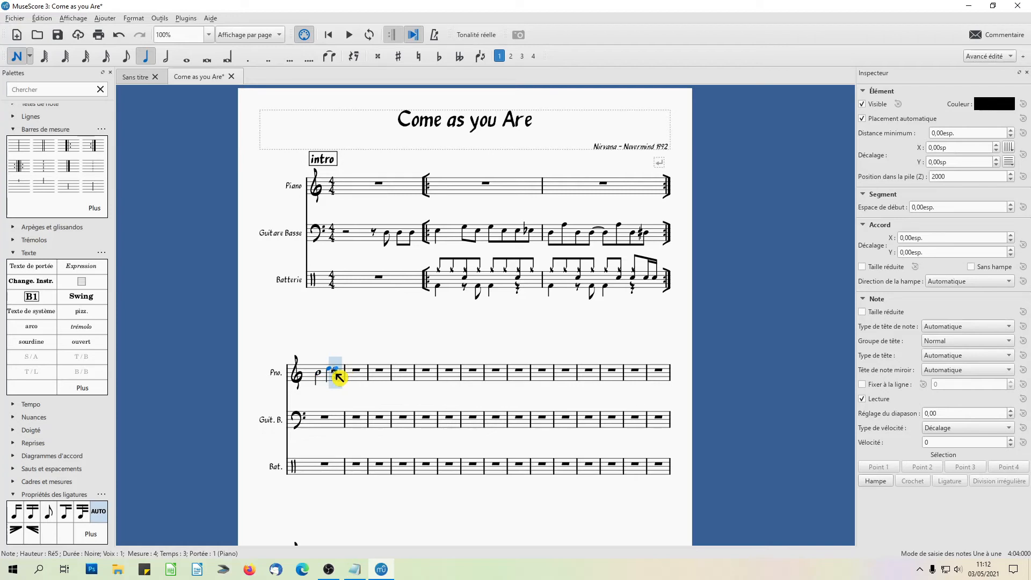
key("4")
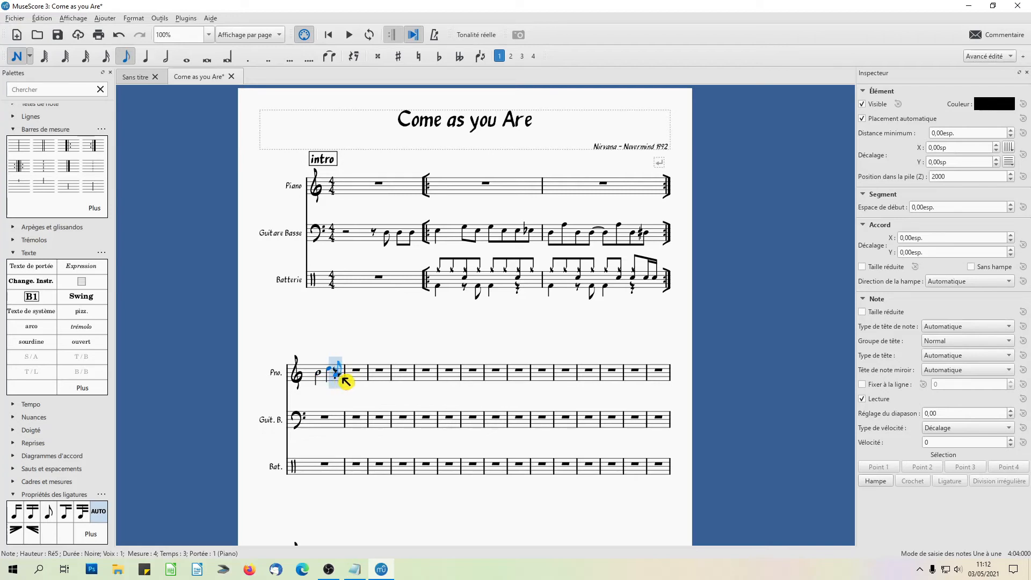
left_click(349, 380)
left_click(350, 379)
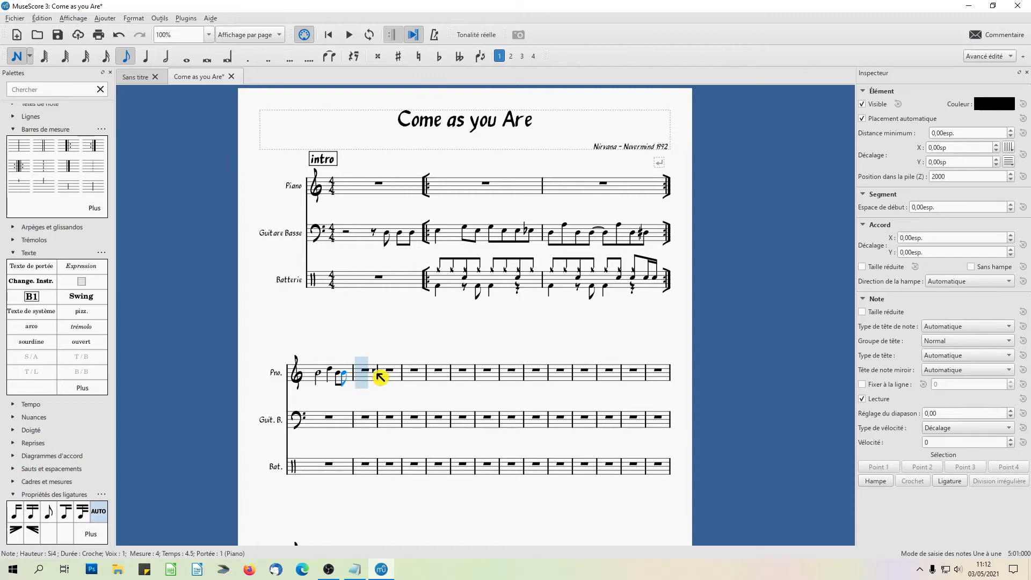
Start the Piano's fifth measure with a half note Si4, and tie the fourth measure's last eighth note to it
left_click(330, 58)
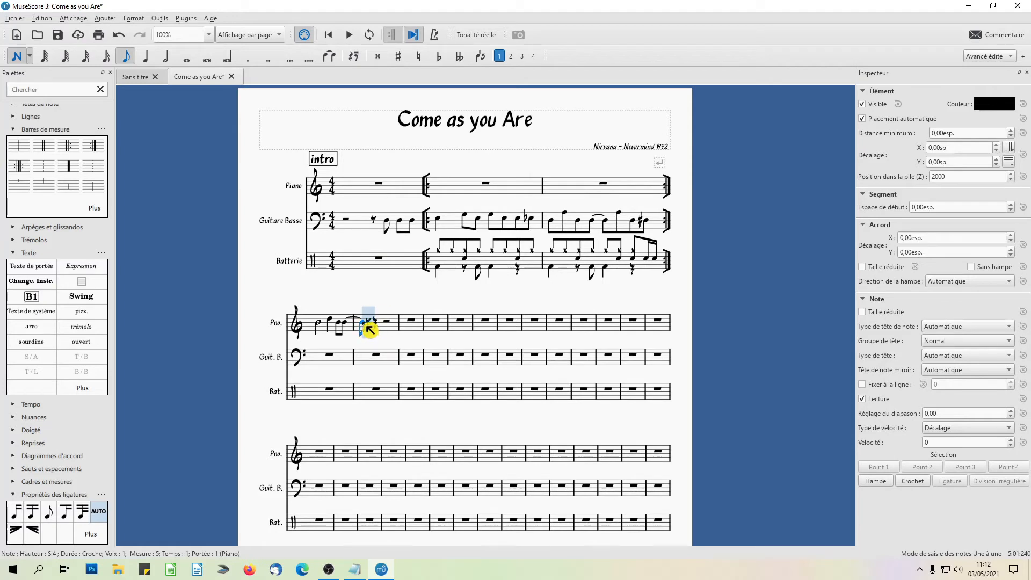
left_click(166, 57)
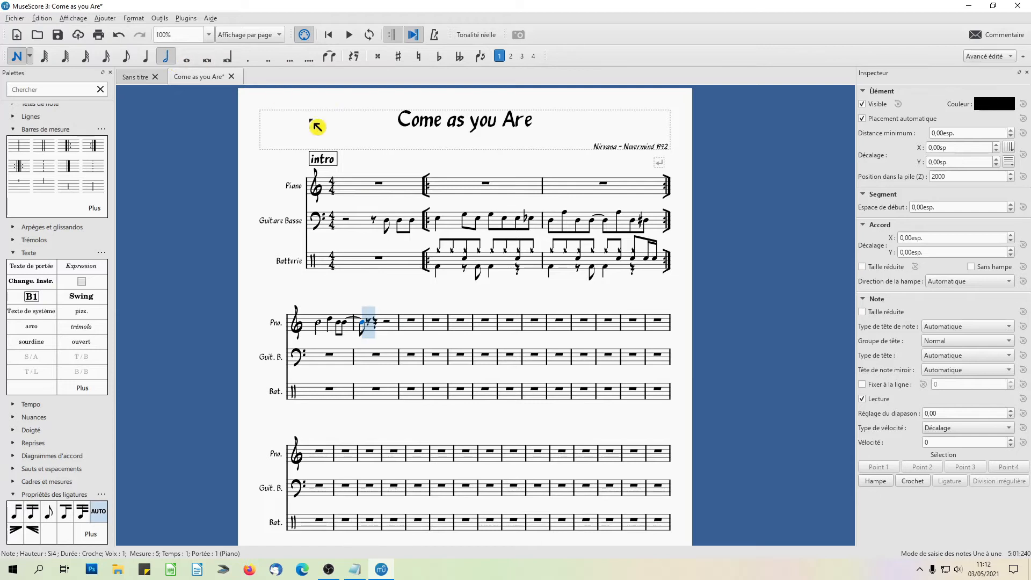
left_click(368, 327)
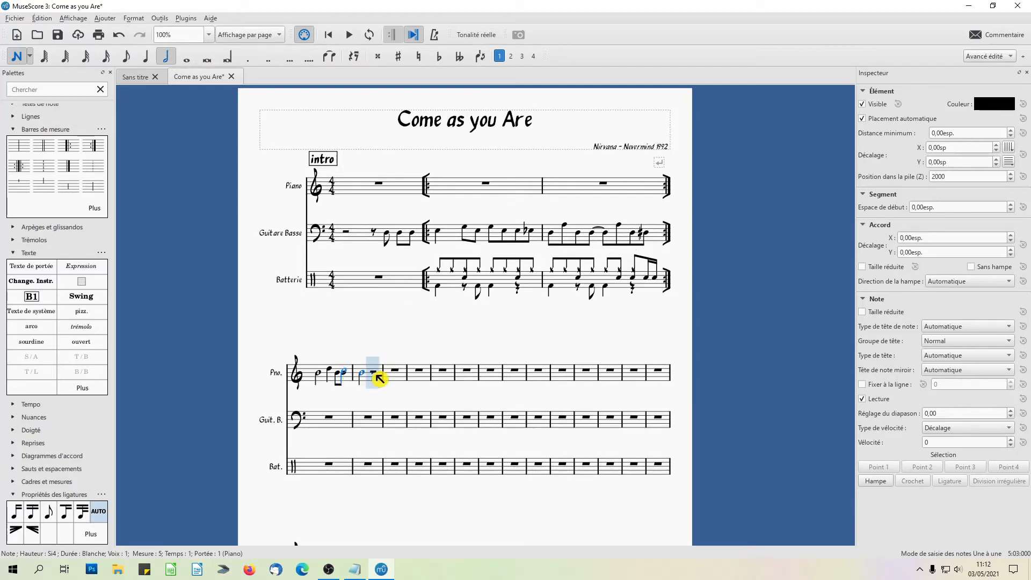
left_click(17, 56)
left_click(344, 372)
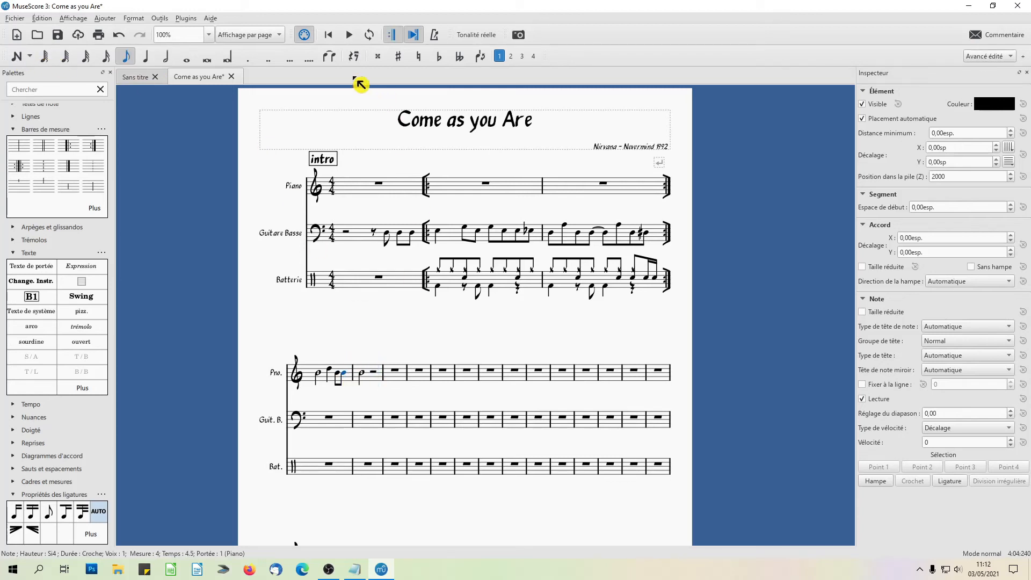
left_click(329, 56)
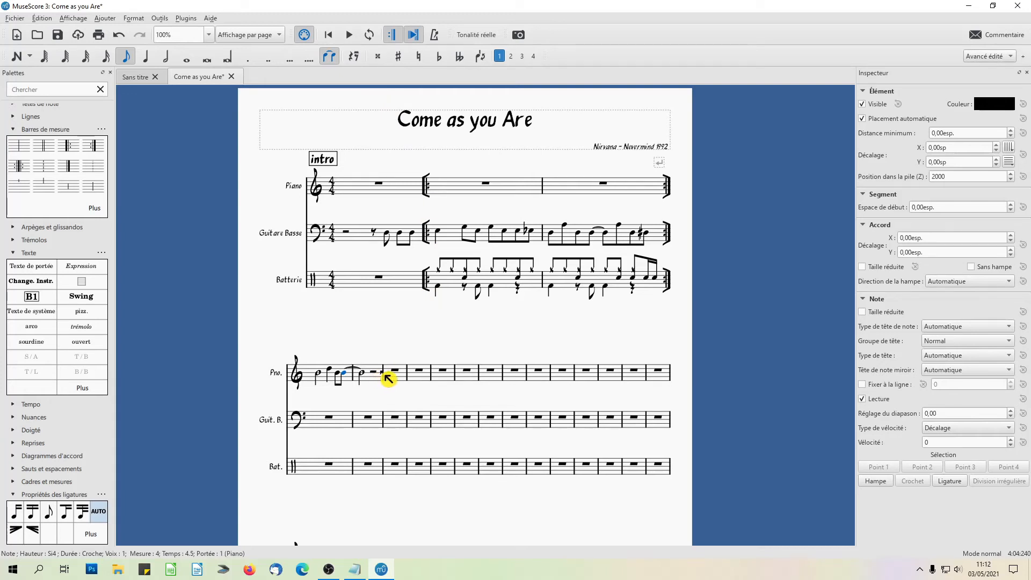
Copy the Piano phrase from the fourth measure's Ré5 through the tied half note, and paste it at beat three of measures 5 and 6
left_click(330, 370)
left_click(368, 379, "shift")
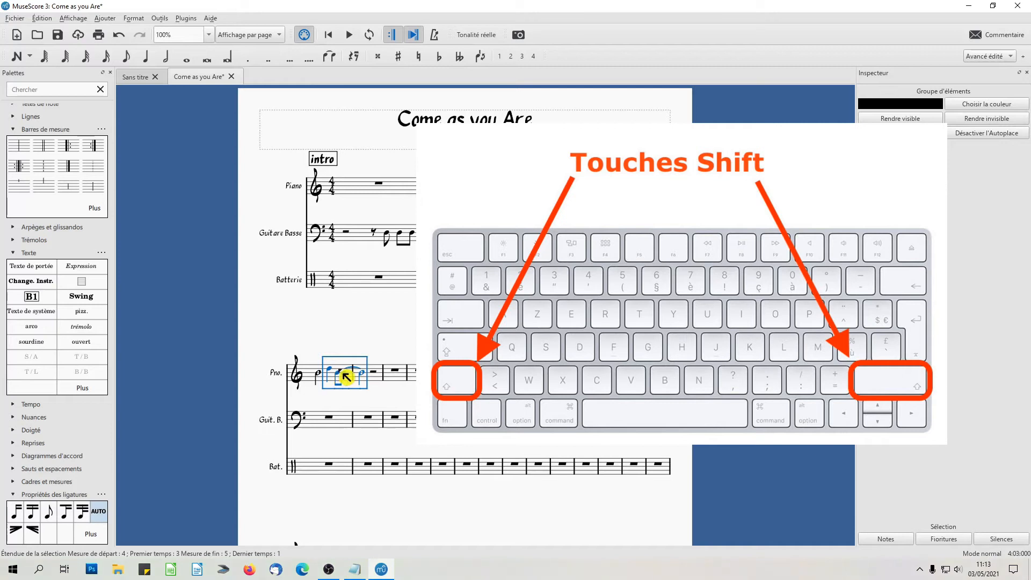
left_click(376, 374)
key("ctrl+v")
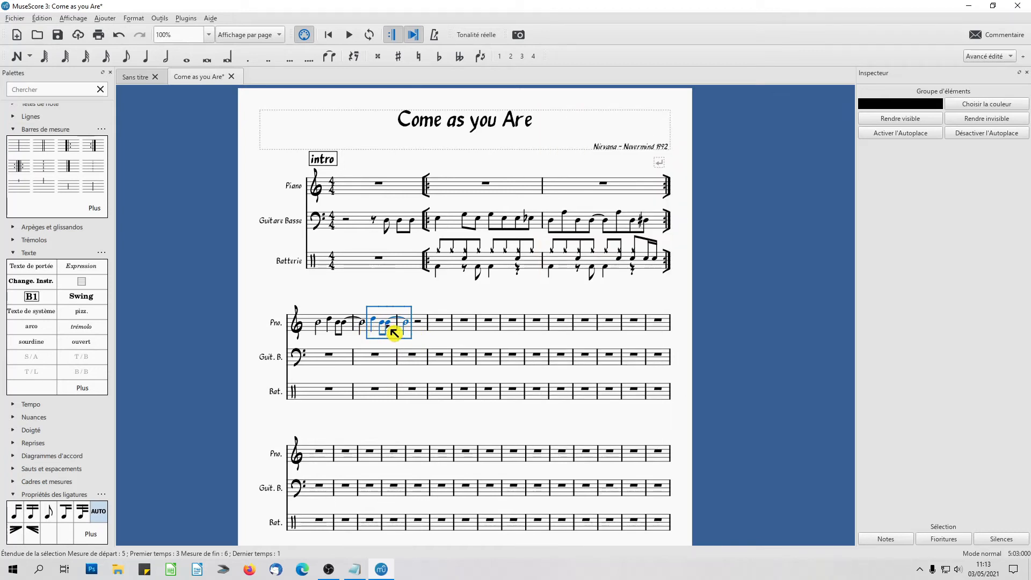
left_click(424, 326)
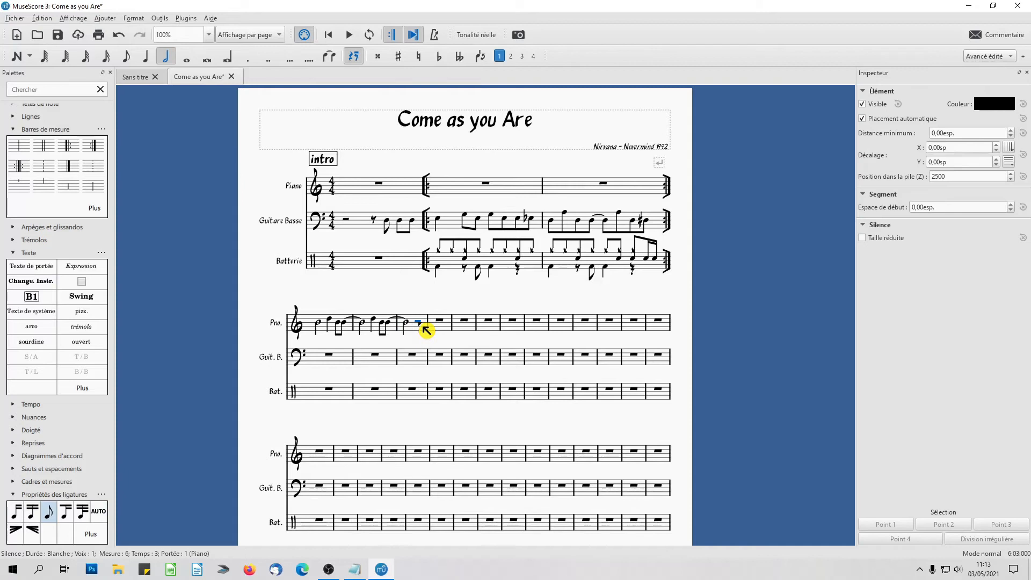
key("ctrl+v")
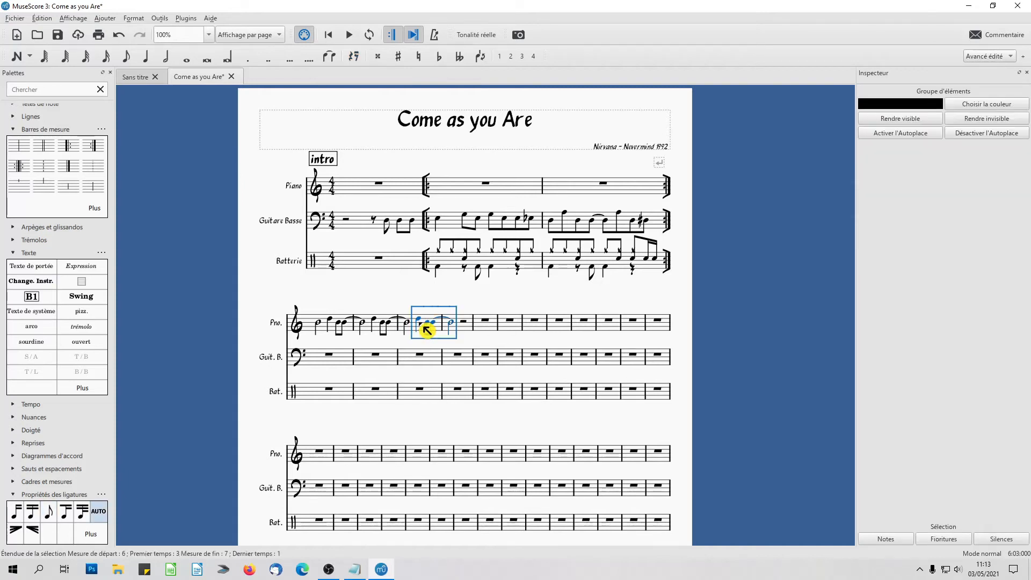
In the Piano's sixth measure, raise the last beat's first eighth note to Mi5 and its second, tied into measure 7, to Fa5
left_click(431, 323)
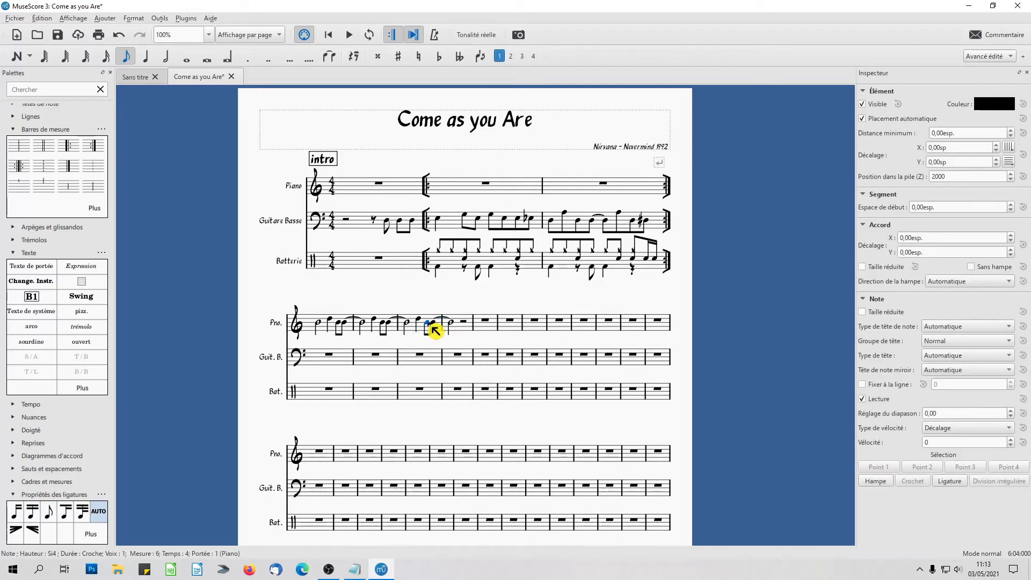
key("Up")
key("Up")
key("Up")
key("Up")
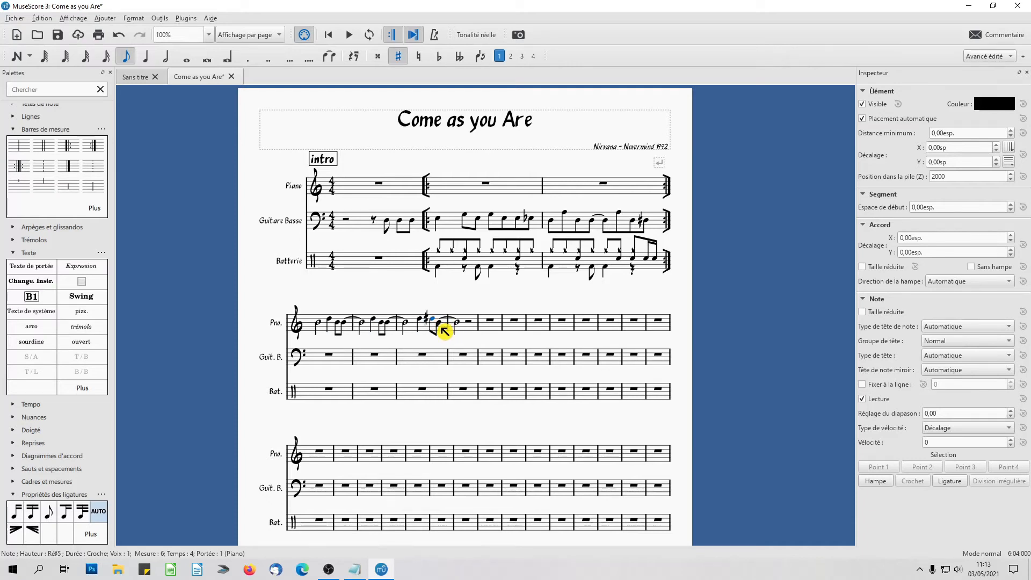
key("Up")
key("plus")
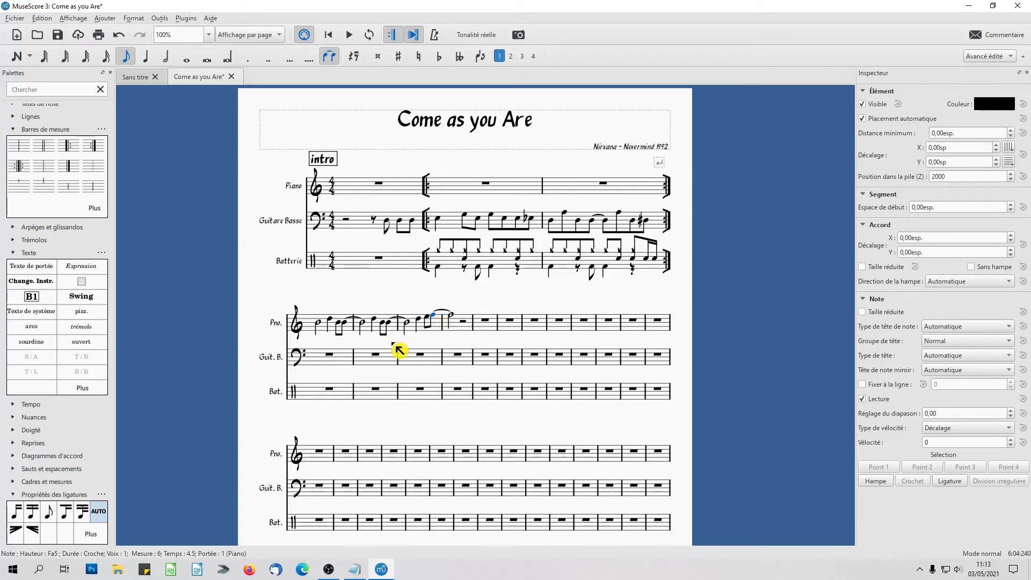
Select the first Piano measure
left_click(356, 195)
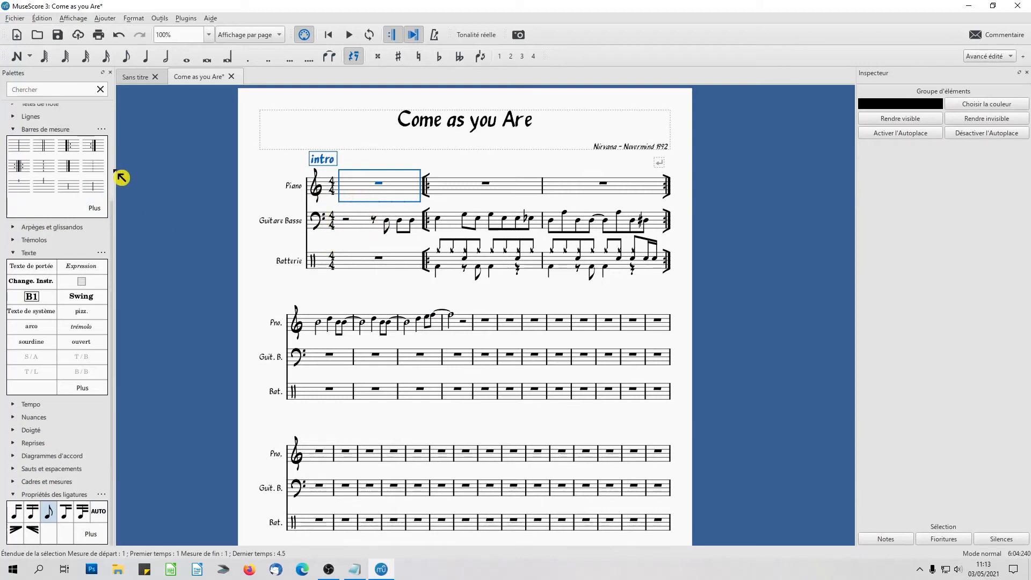
Apply the one-sharp key signature (Sol majeur, Mi mineur) from measure 1 and raise the last piano note of measure 6 to Fa♯5
scroll(71, 237, "up", 5)
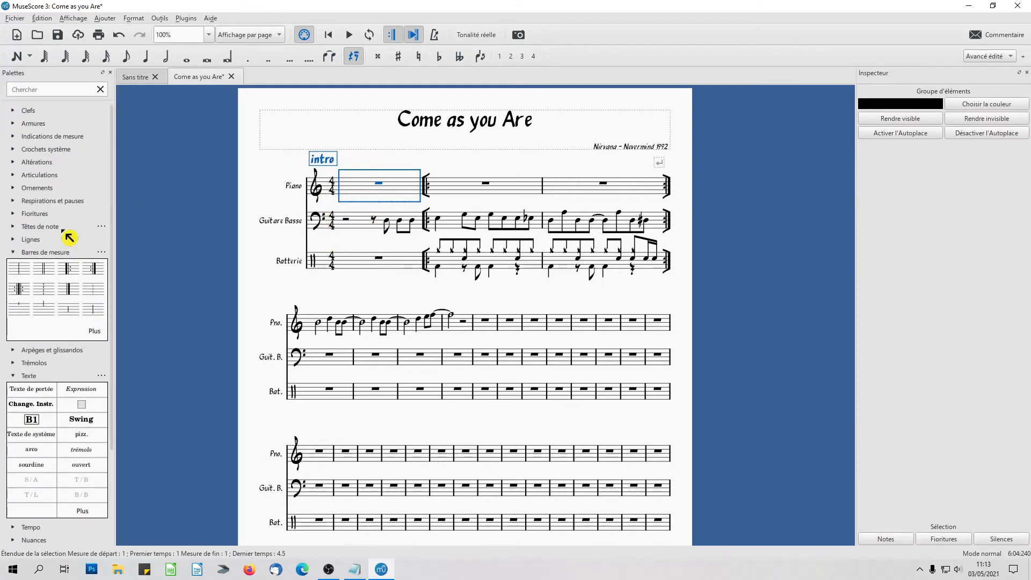
left_click(15, 123)
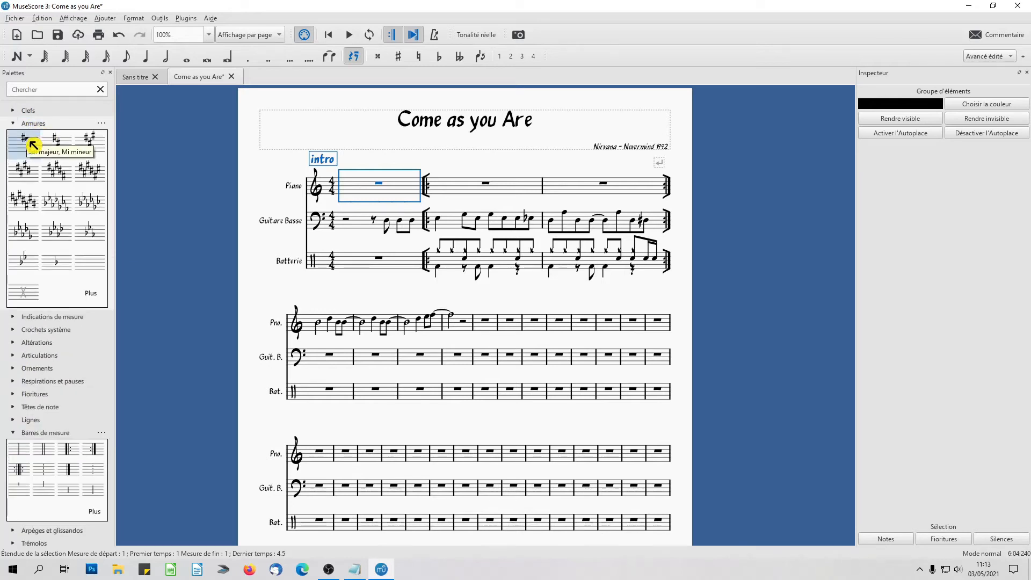
left_click(32, 143)
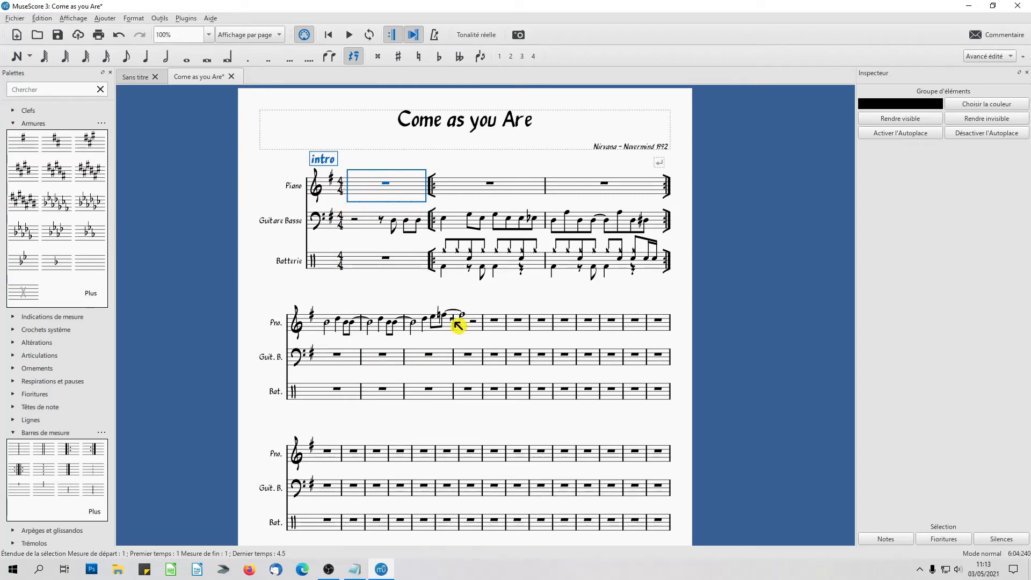
left_click(453, 323)
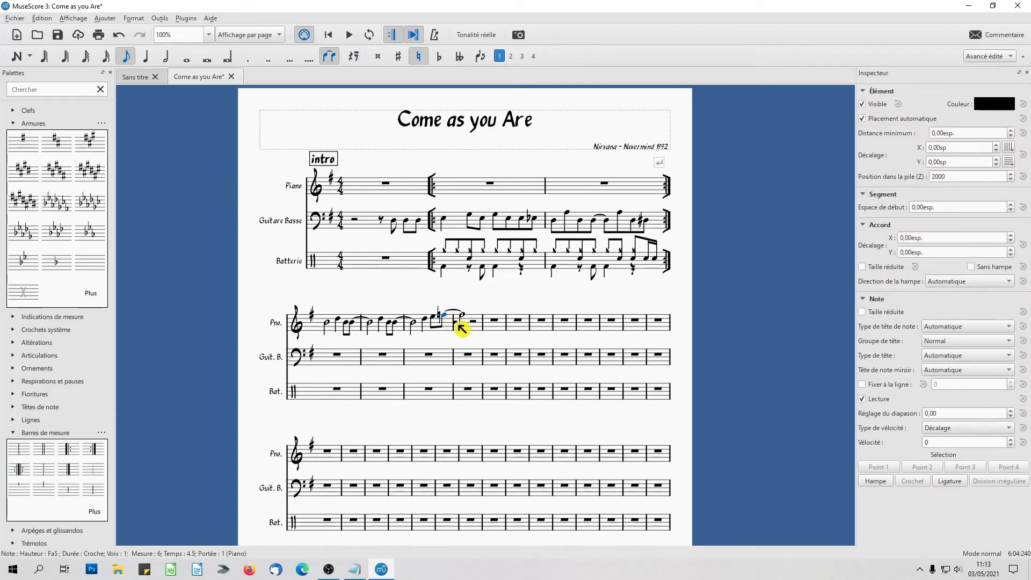
key("Up")
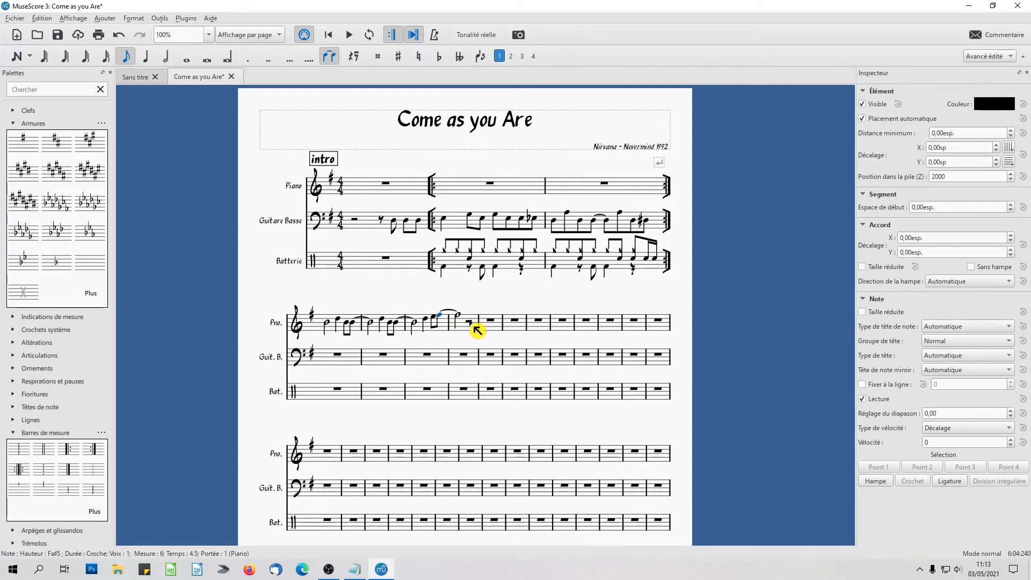
Fill the second half of piano measure 7 with a quarter note Mi5 and two eighth notes, Ré5 and Si4
left_click(476, 325)
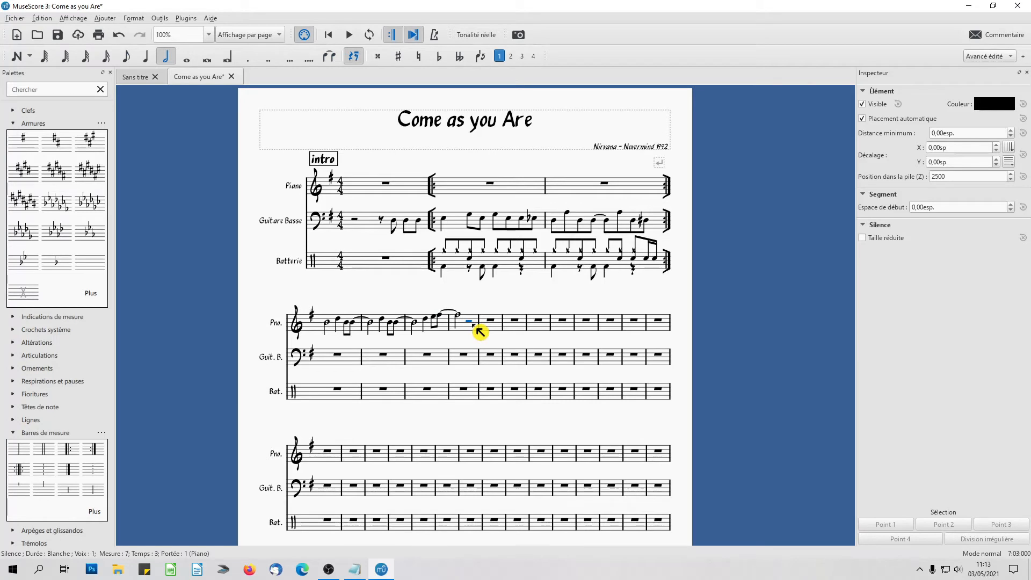
left_click(18, 56)
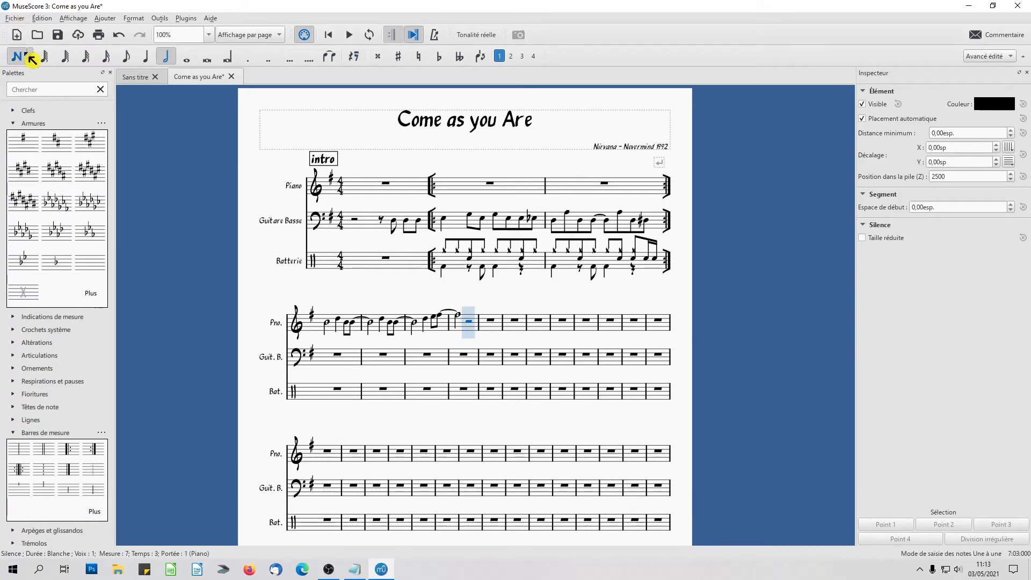
left_click(147, 64)
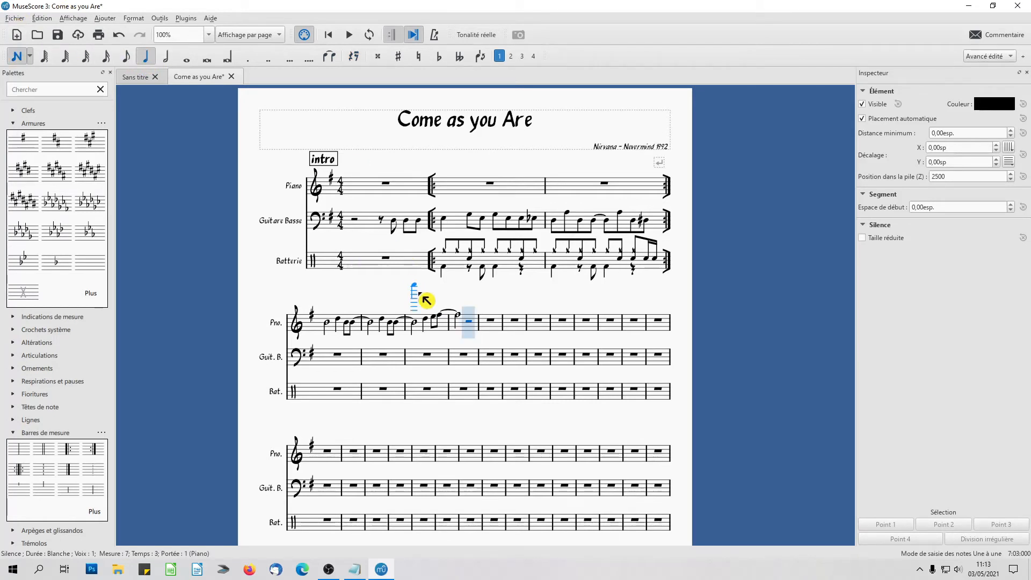
left_click(469, 318)
left_click(126, 56)
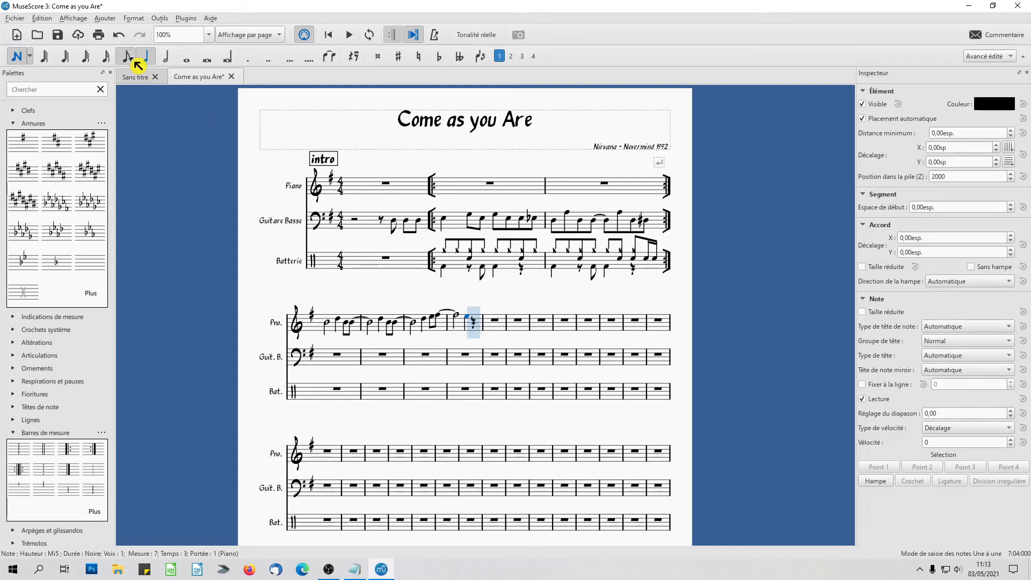
left_click(484, 322)
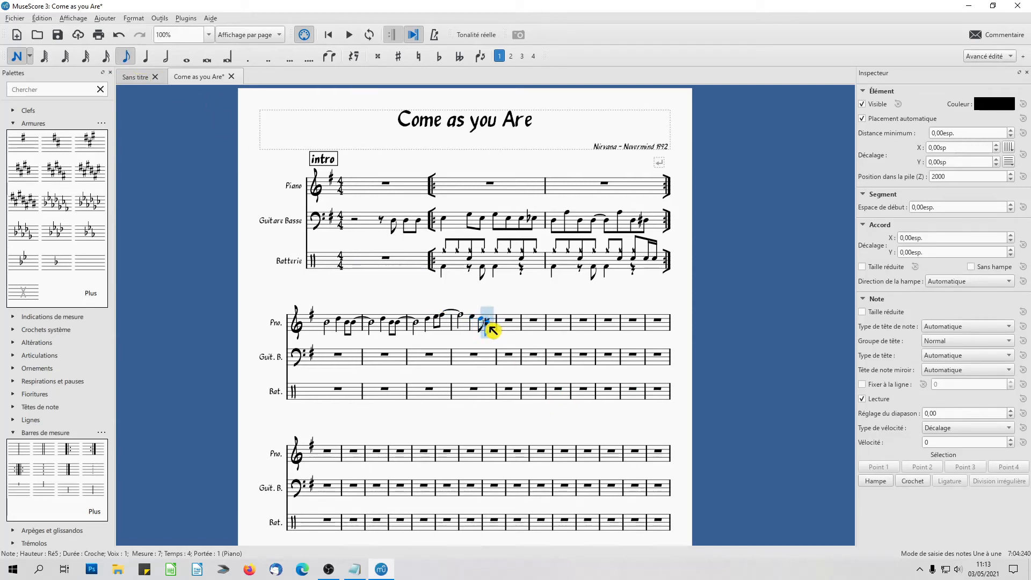
left_click(489, 326)
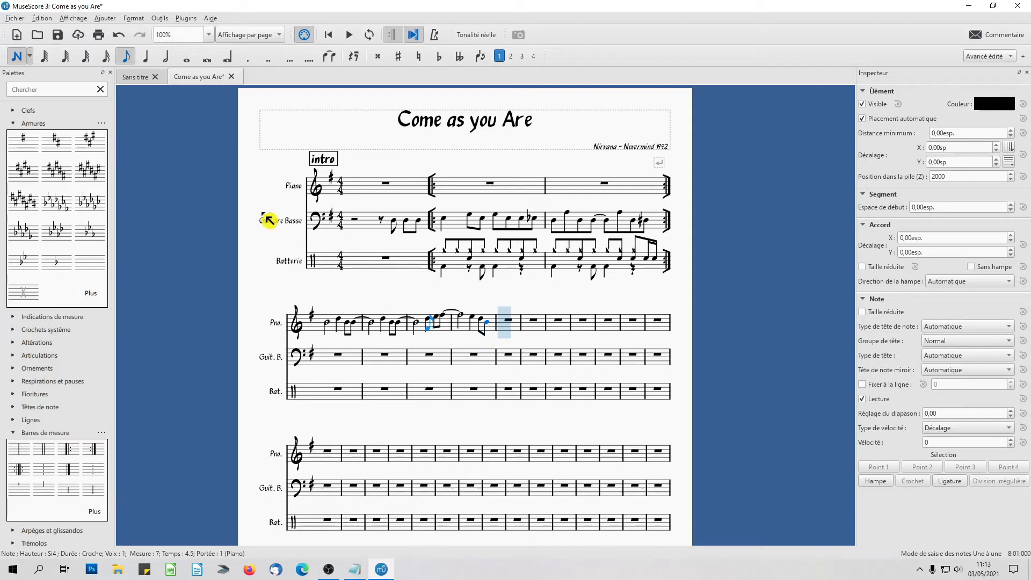
left_click(23, 60)
Add an end-repeat barline to measure 7 and a start-repeat barline to measure 4
left_click(488, 359)
left_click(95, 452)
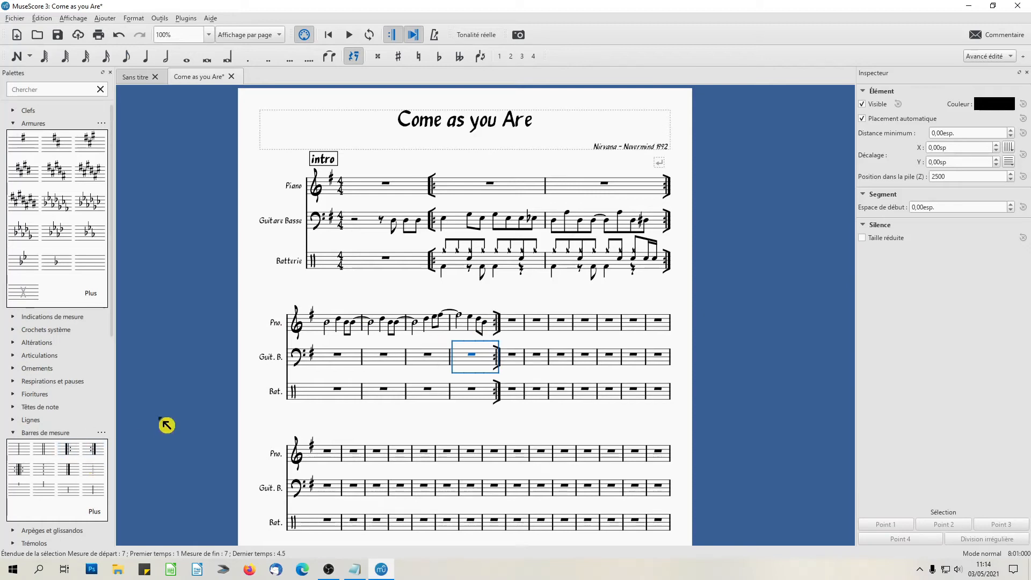
left_click(335, 357)
left_click(69, 449)
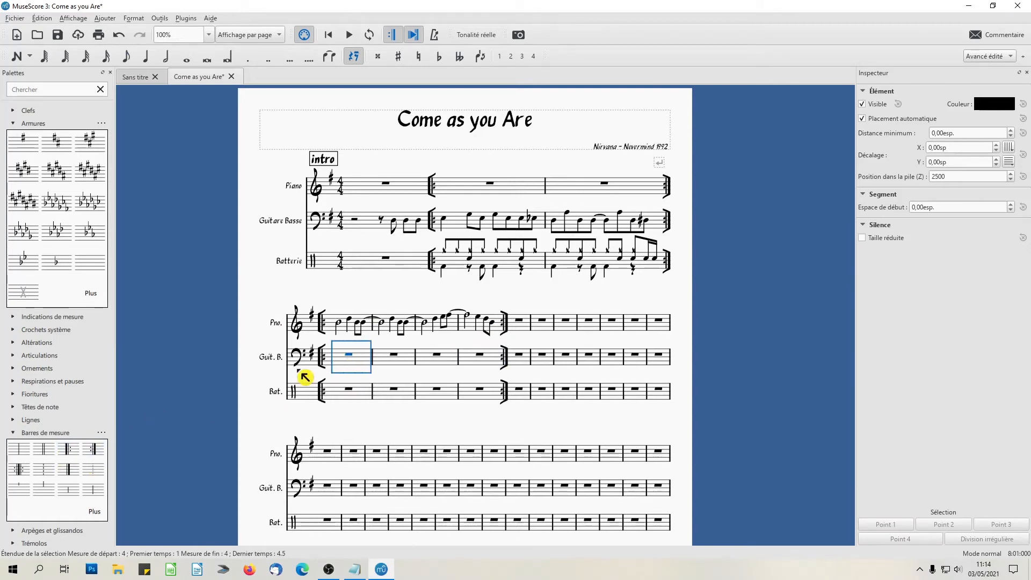
Play back the piano melody from the first note of measure 4 through measure 7
left_click(340, 324)
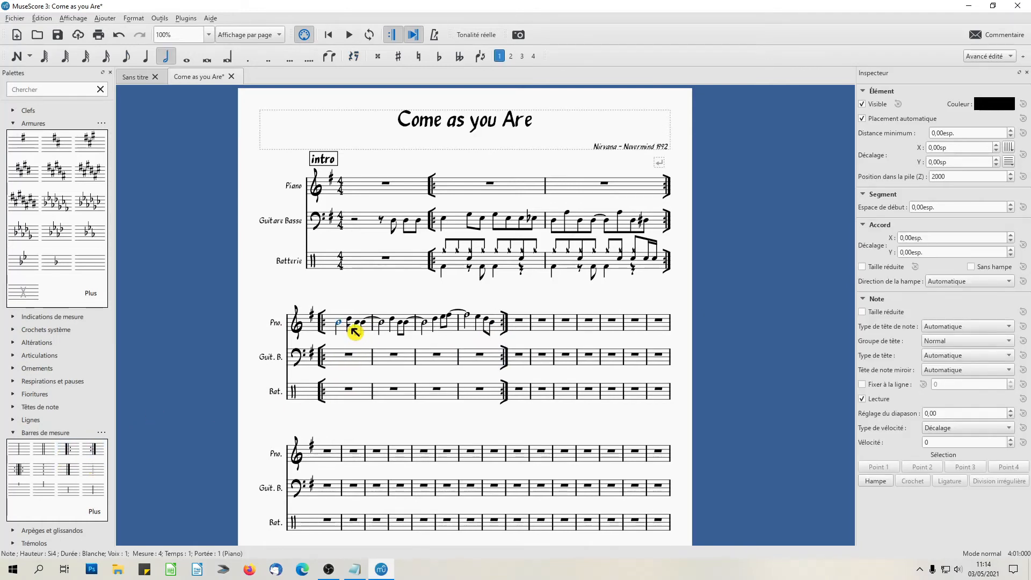
key("space")
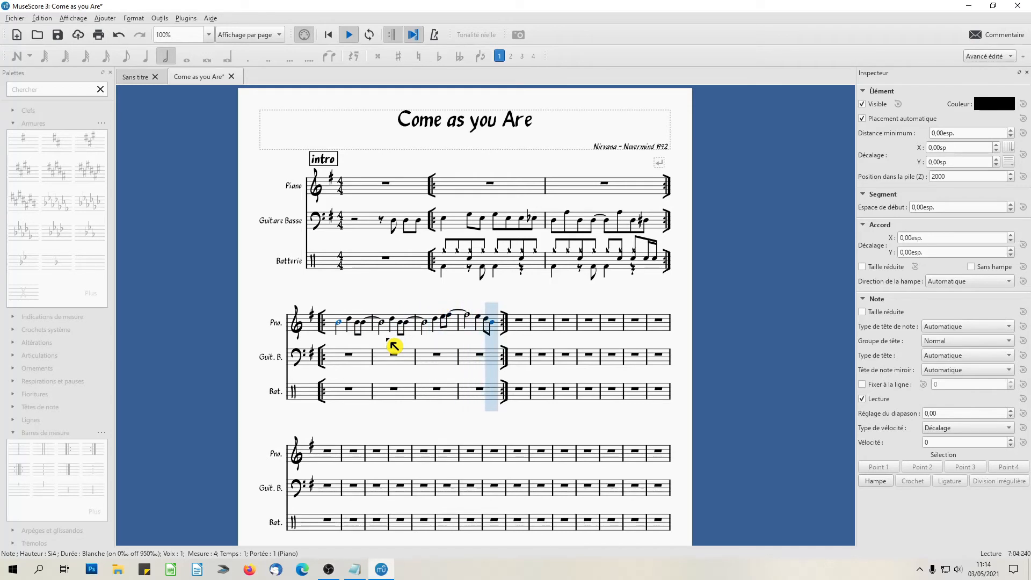
key("space")
Look through the available tempo markings with measure 1 of the piano staff selected
left_click(385, 187)
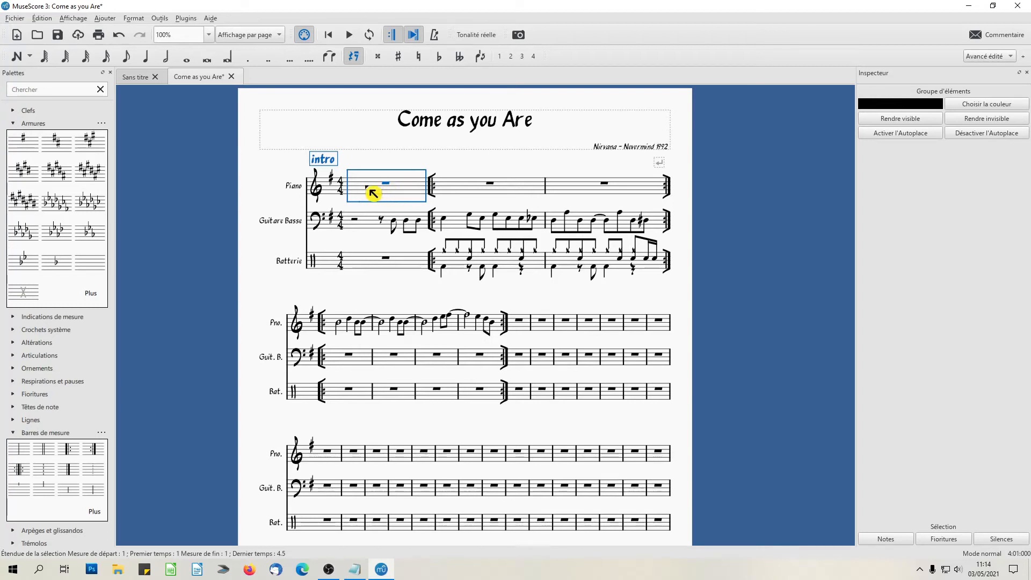
left_click(11, 433)
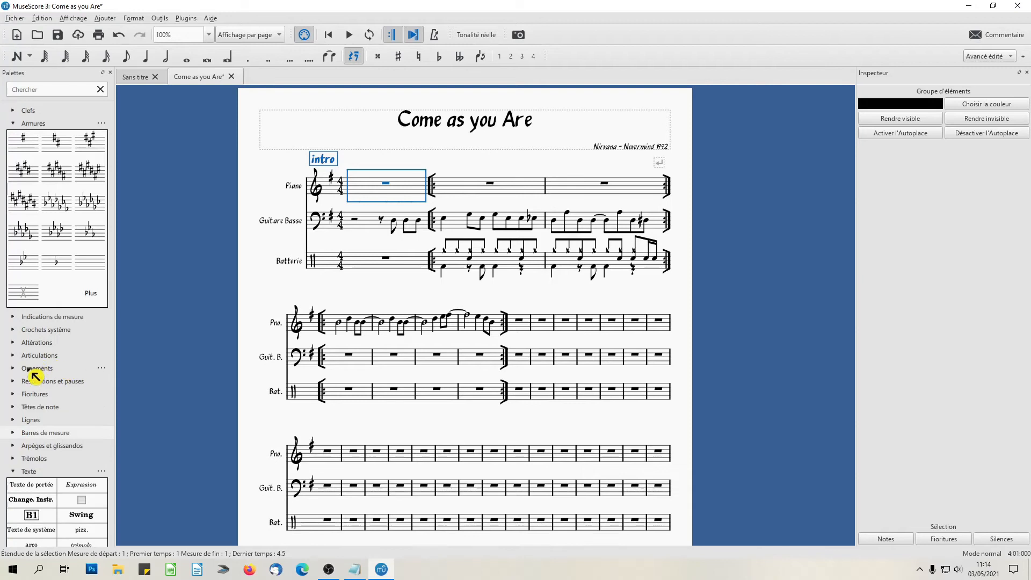
left_click(14, 472)
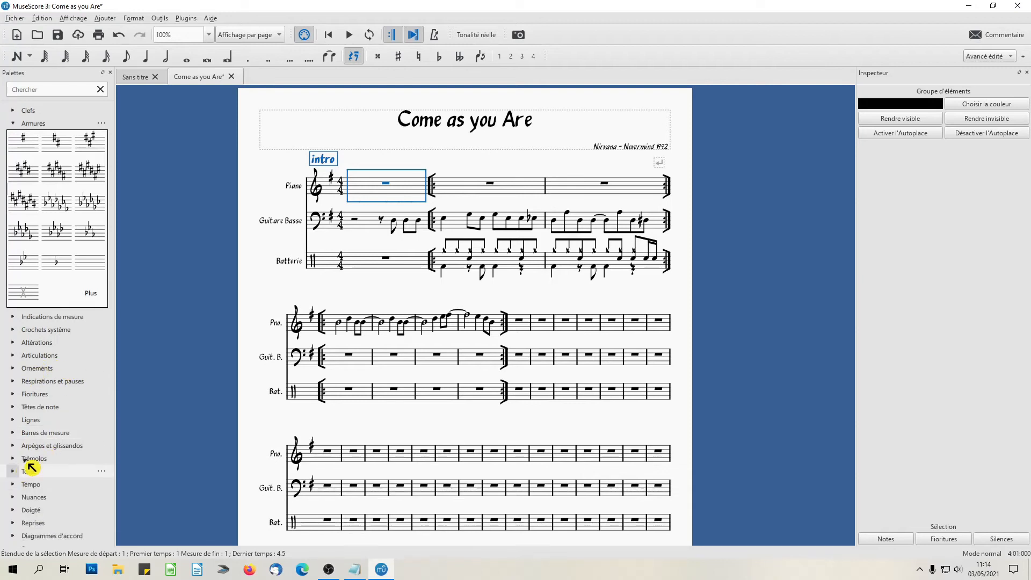
left_click(19, 485)
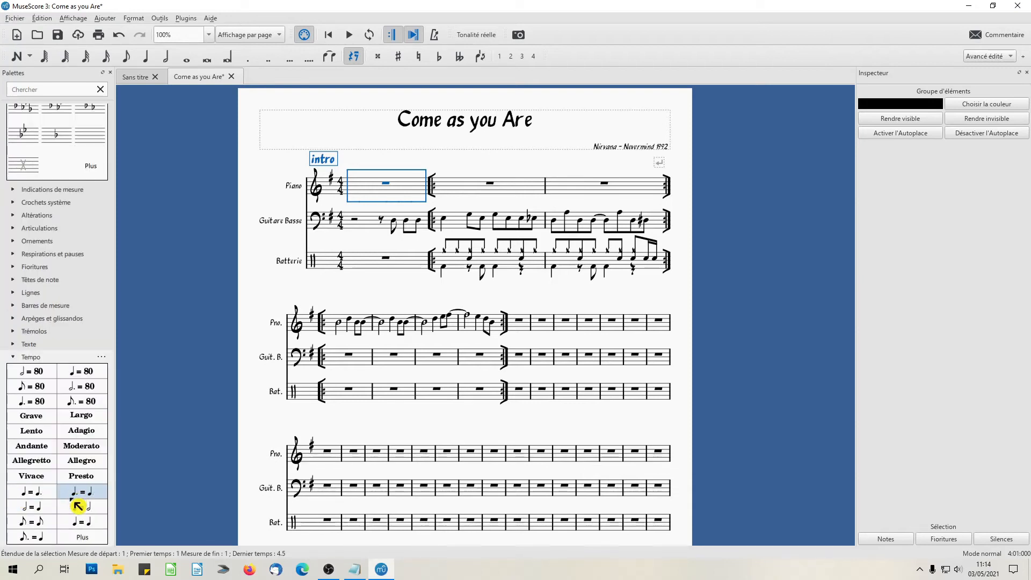
left_click(15, 358)
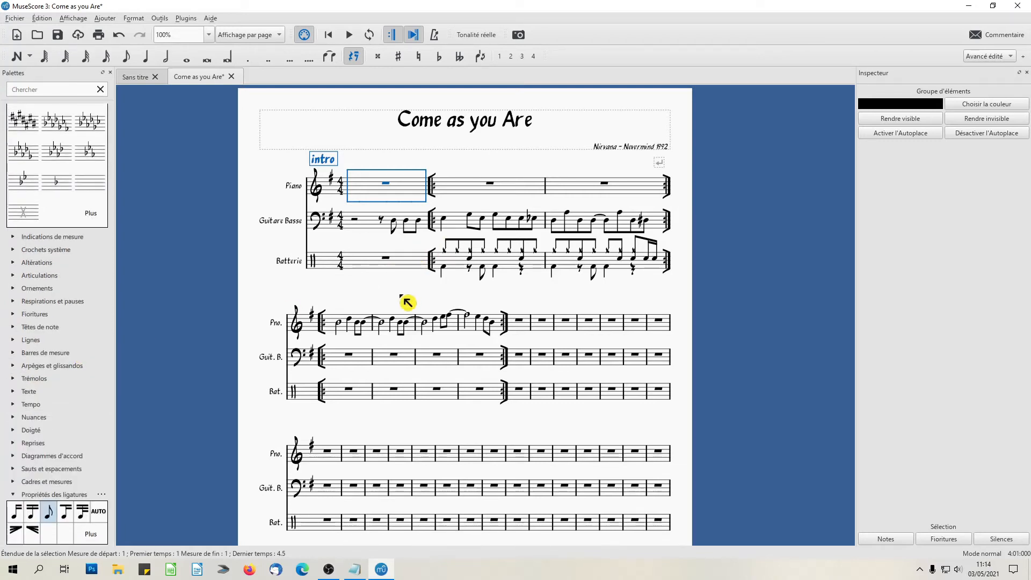
key("Escape")
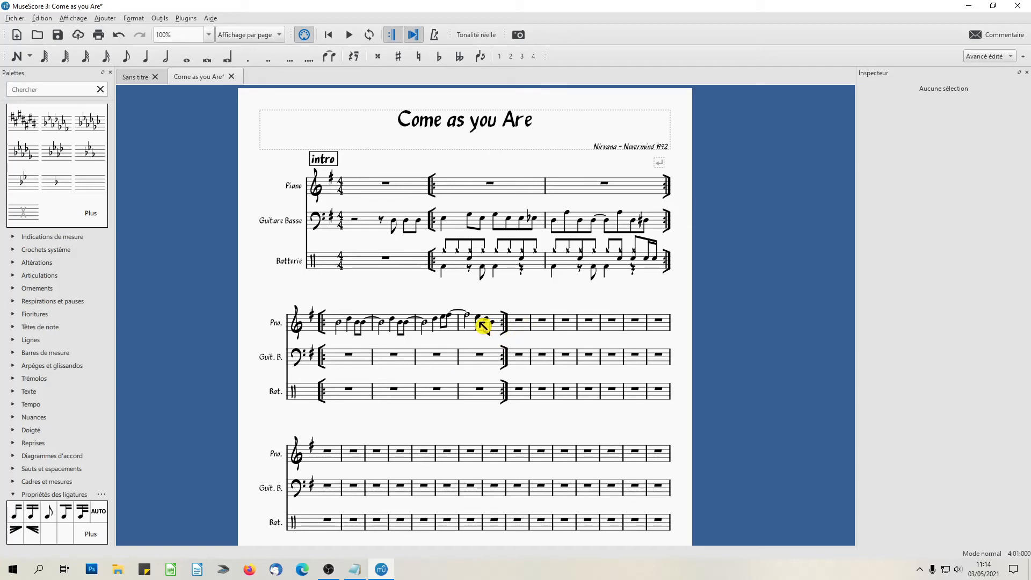
Add a first-ending bracket (1.) over measure 7 of the piano staff
left_click(478, 334)
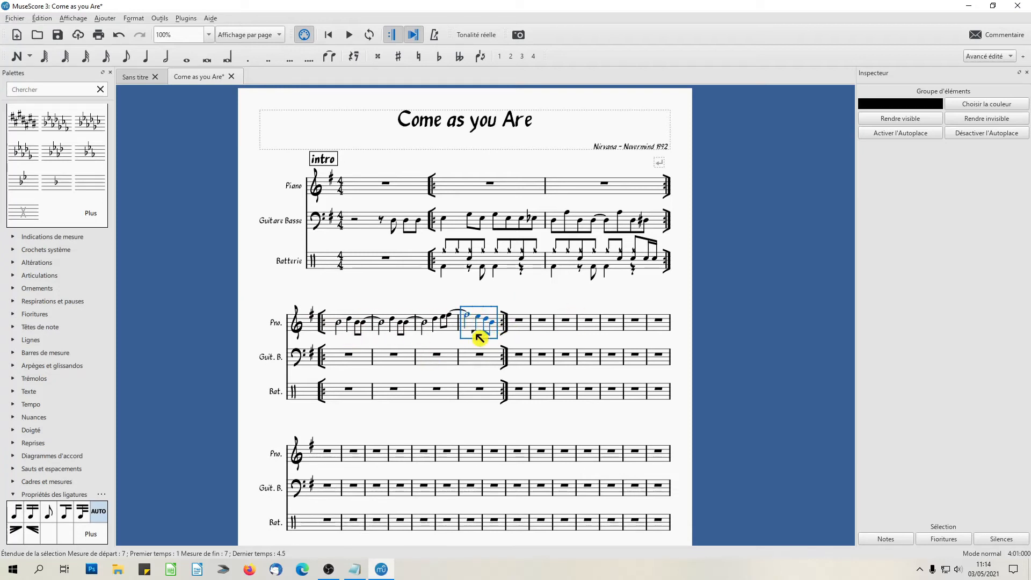
scroll(90, 294, "up", 3)
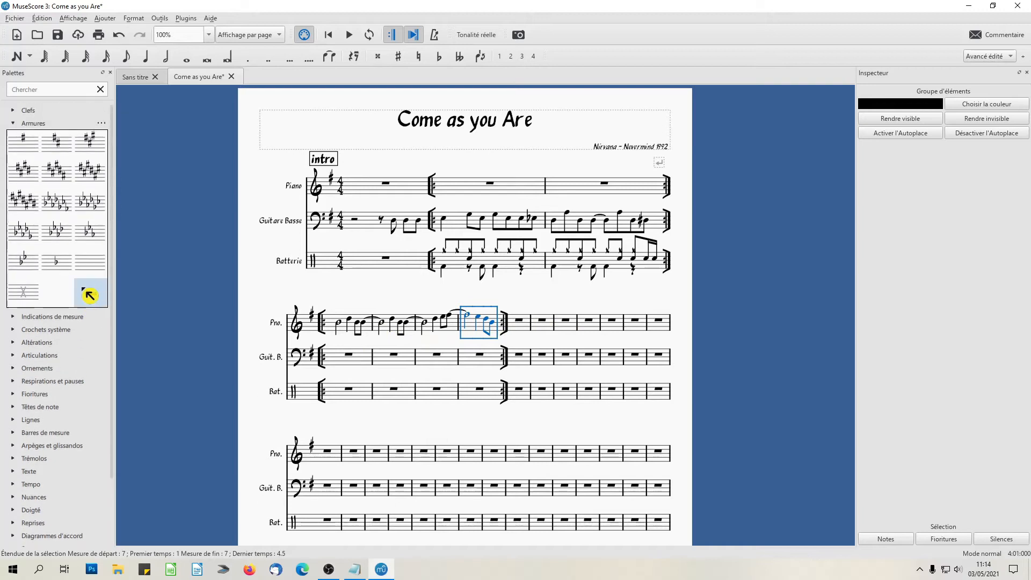
left_click(15, 124)
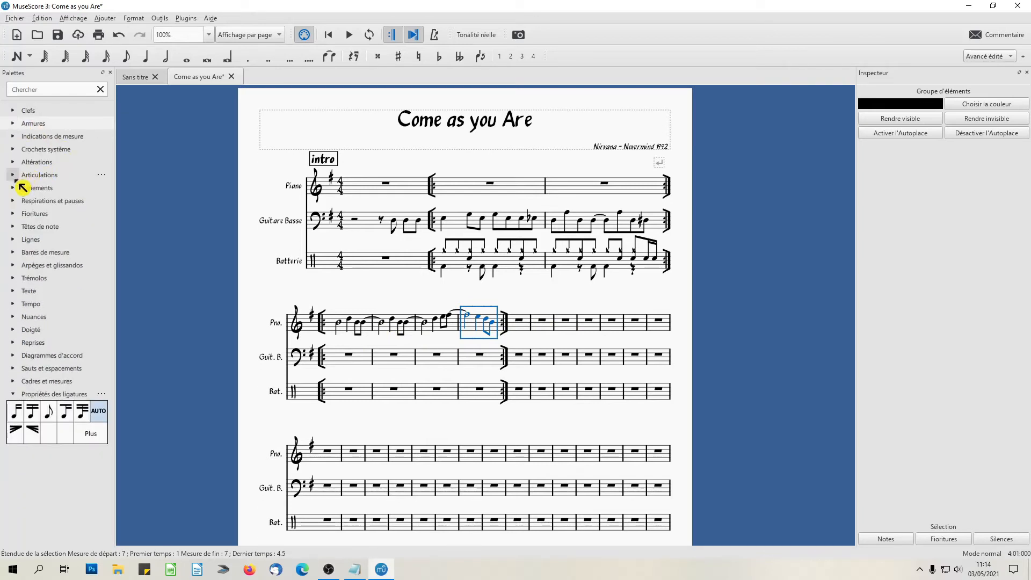
left_click(26, 239)
left_click_drag(49, 304, 479, 324)
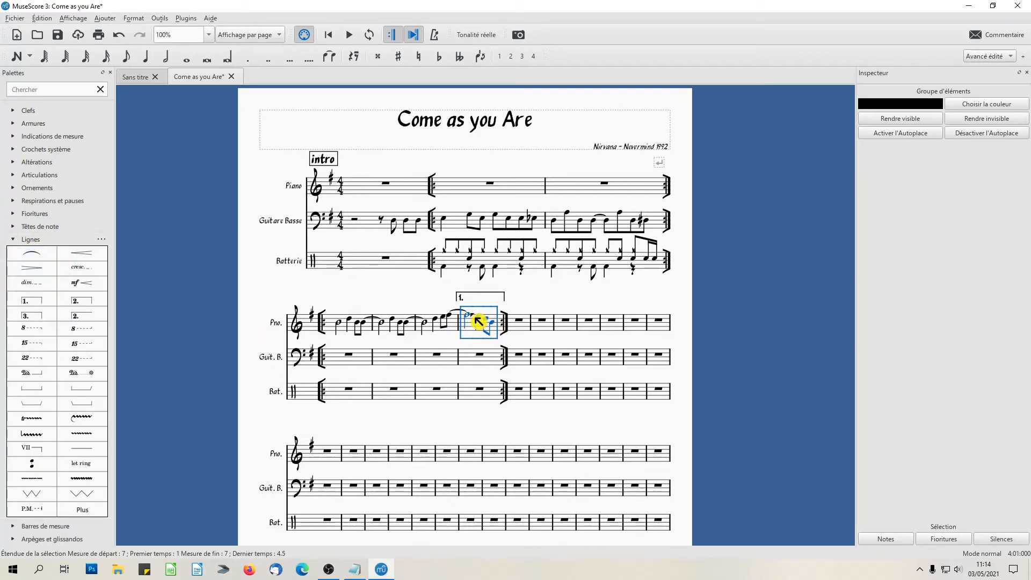
Add an open second-ending bracket (2.) over measure 8 of the piano staff
left_click(524, 329)
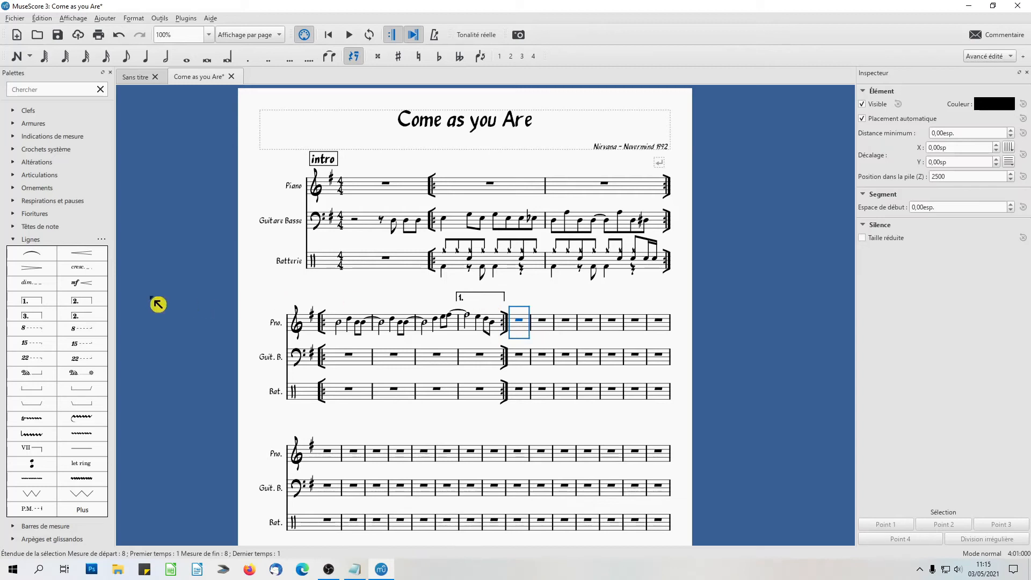
left_click(88, 319)
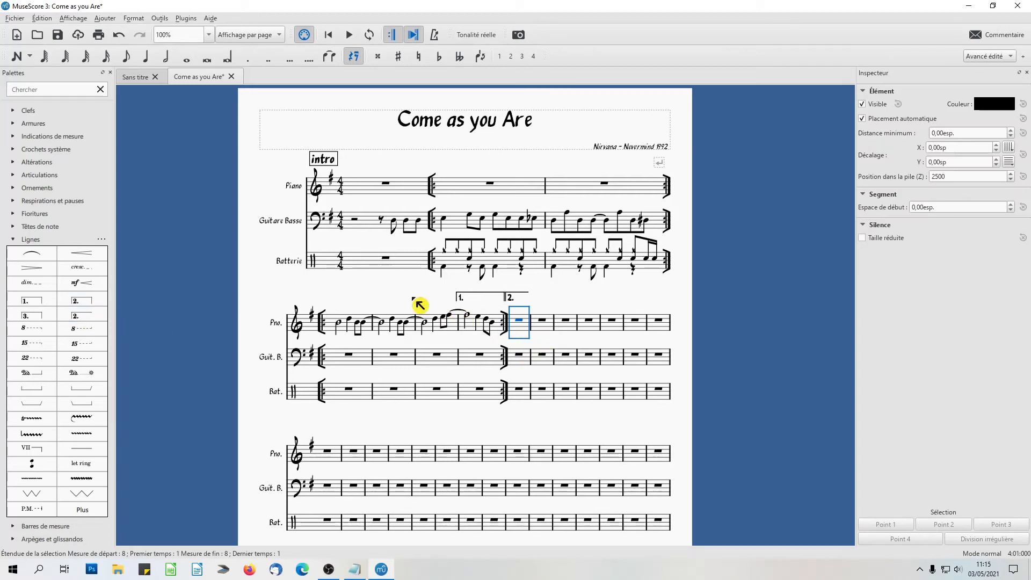
key("Escape")
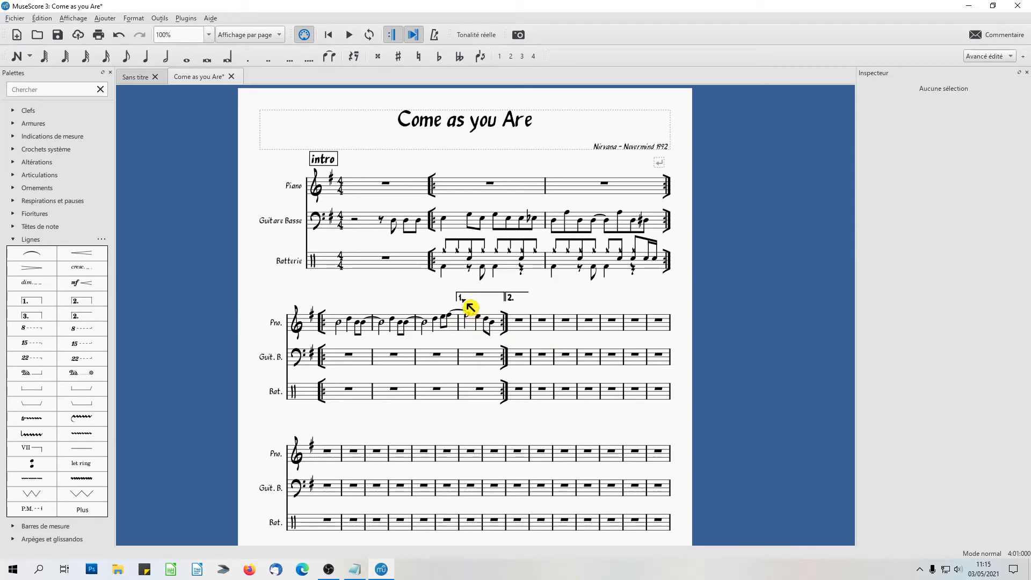
Try extending the first ending's label to 1.2.3.4. and put it back to 1
left_click(468, 307)
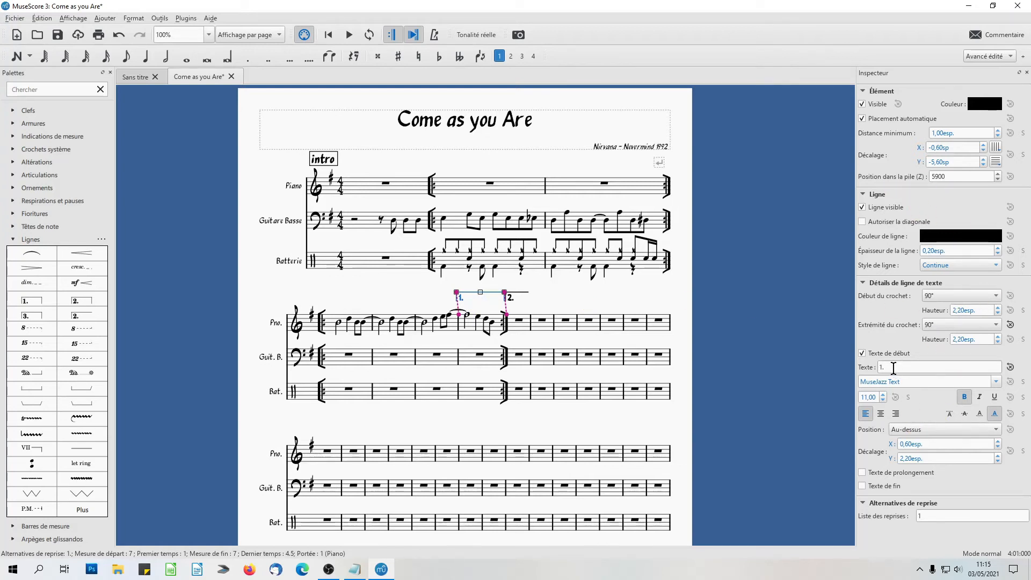
type("2.3")
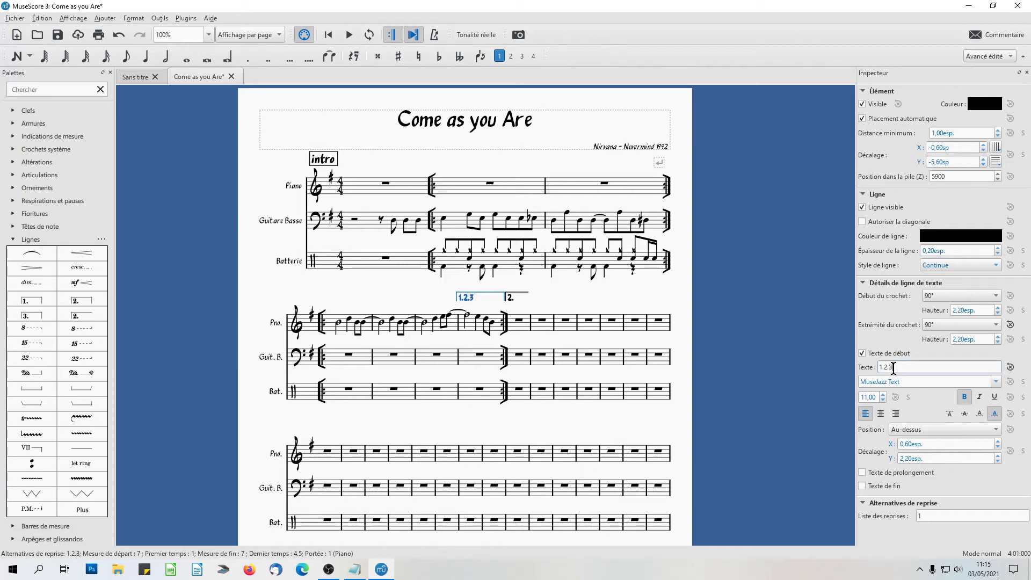
type(".4.")
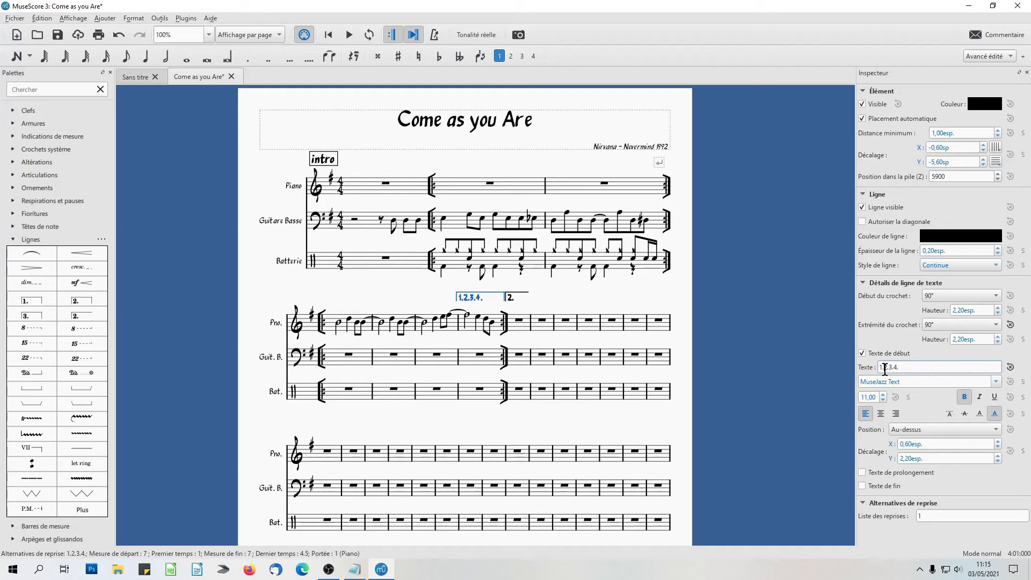
key("BackSpace")
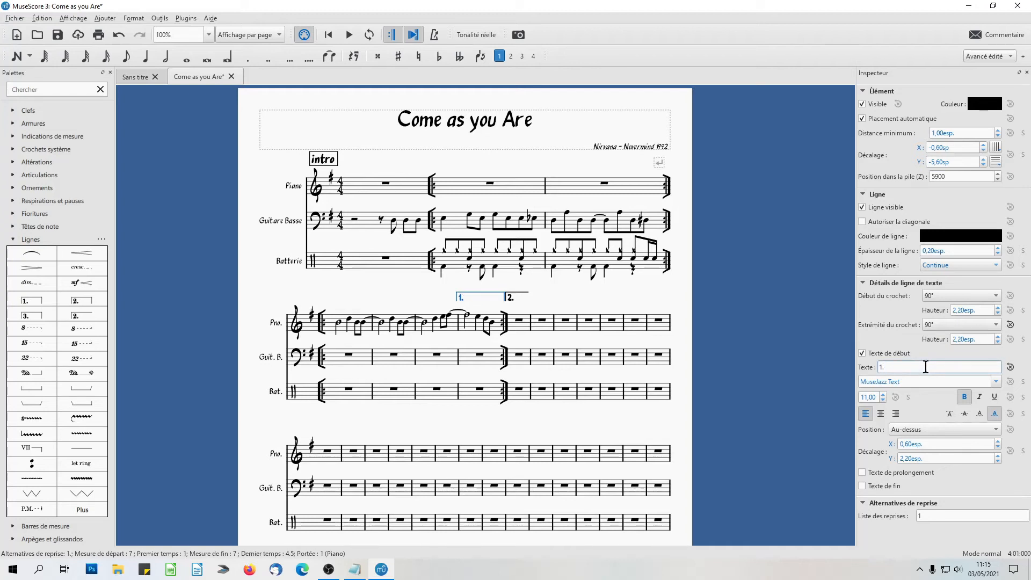
key("Escape")
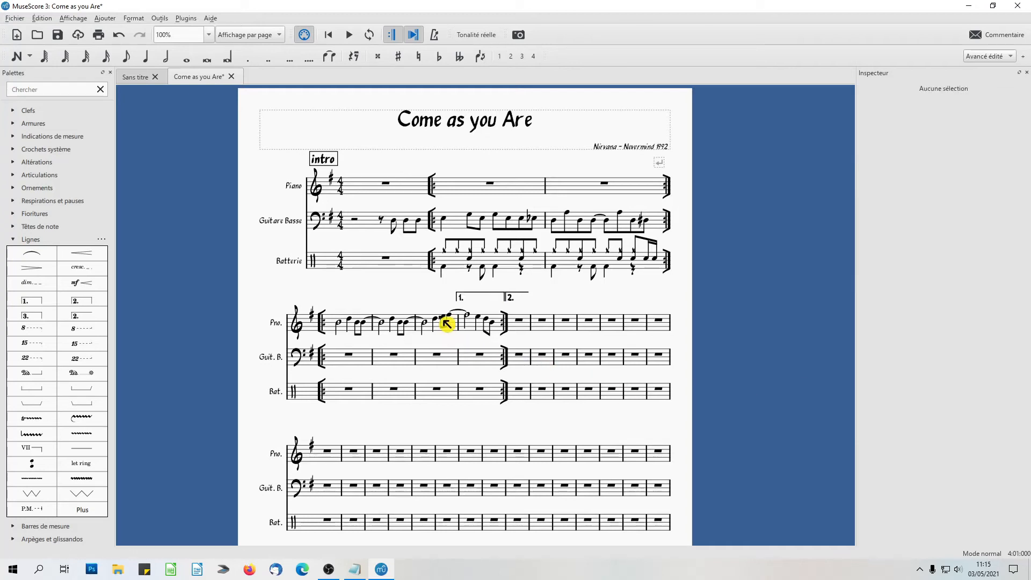
Try colouring the last three notes of piano measure 6 red, and undo the colour change
left_click(439, 321)
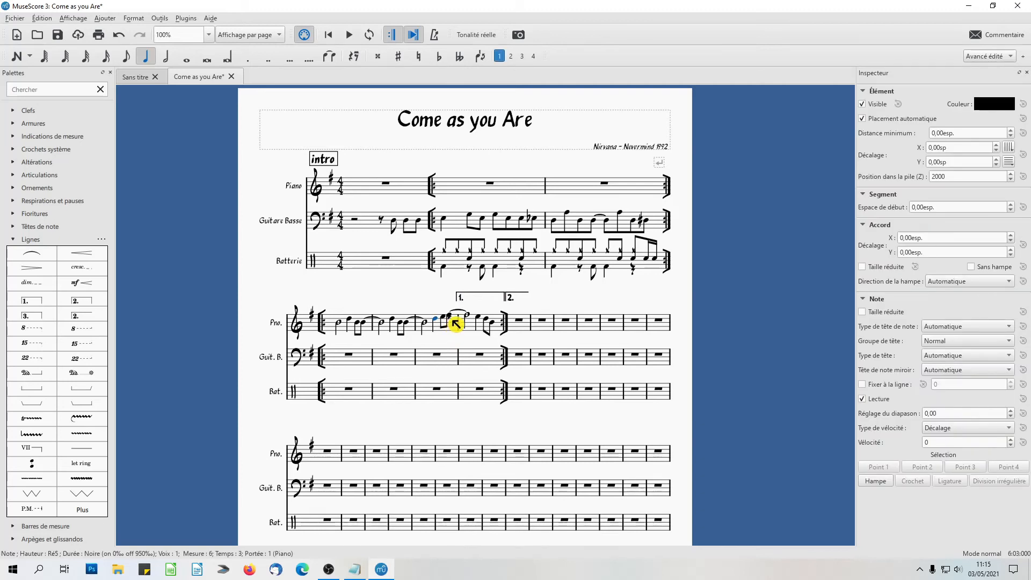
left_click(453, 319, "shift")
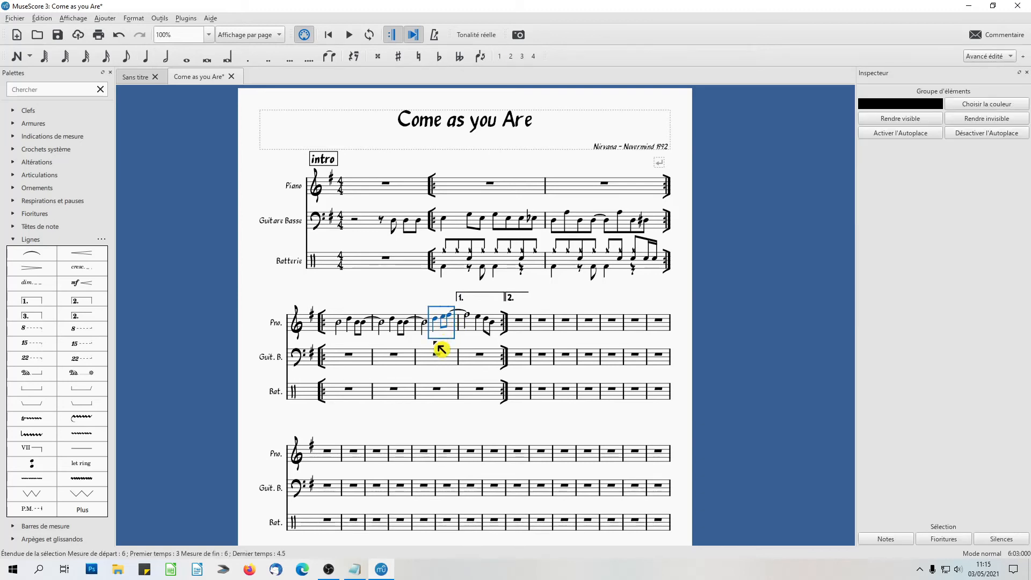
left_click(438, 343)
left_click(443, 325)
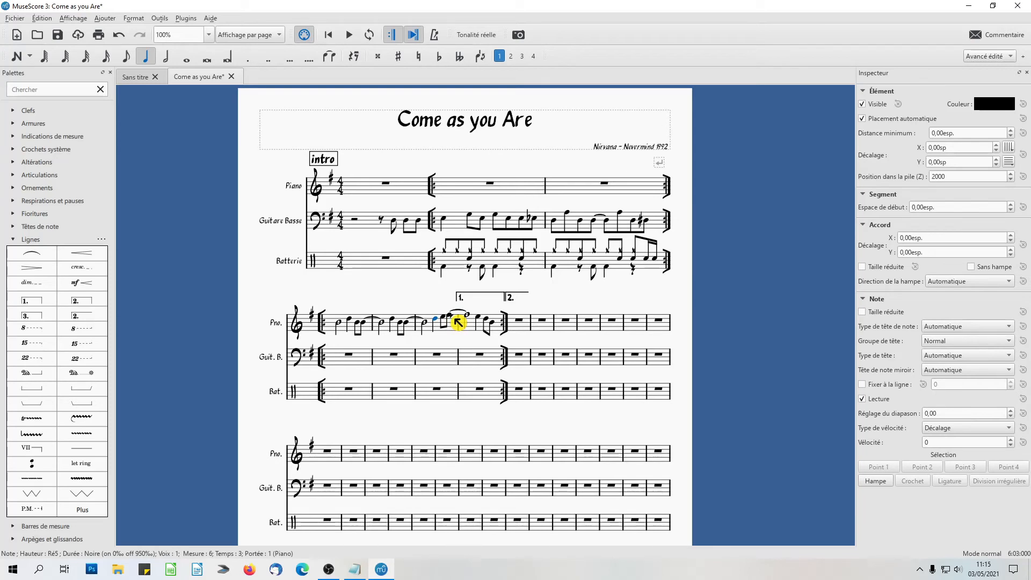
left_click(458, 322, "shift")
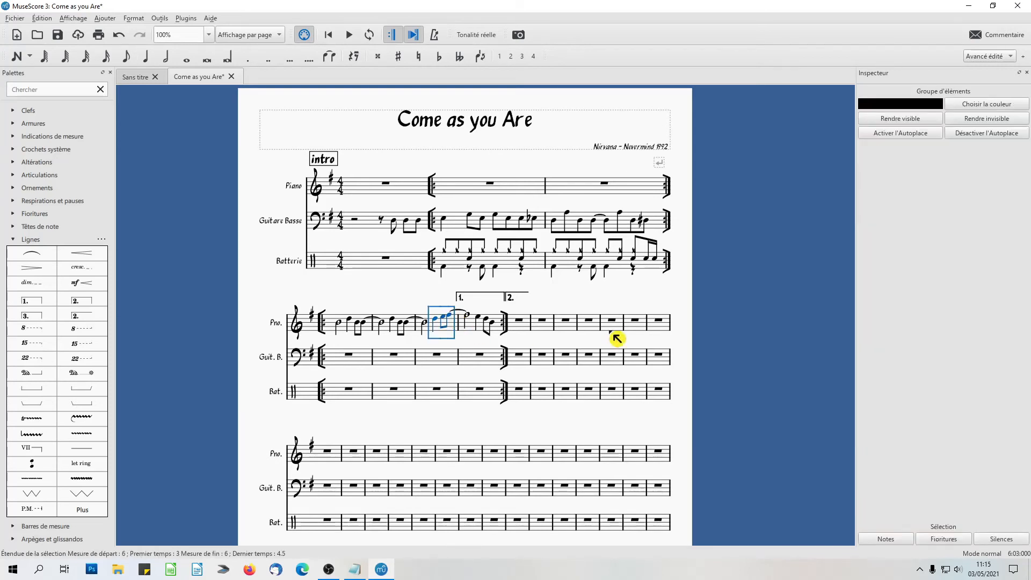
left_click(916, 107)
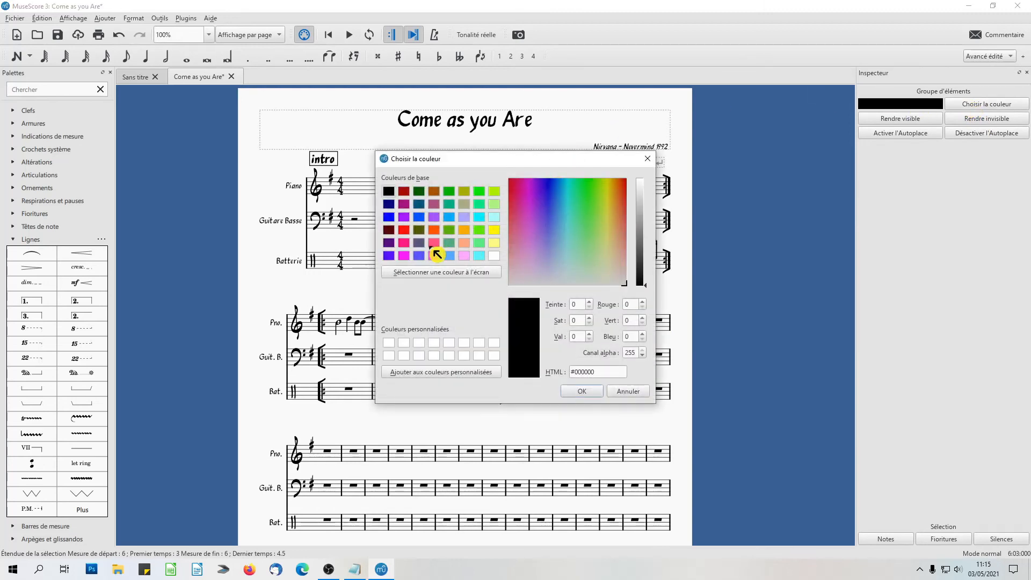
left_click(405, 231)
left_click(583, 392)
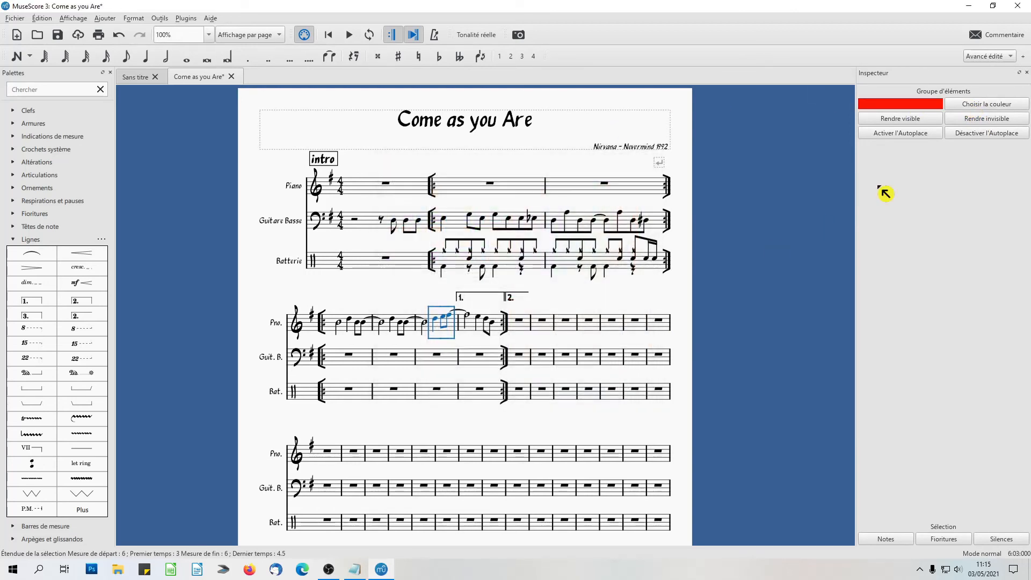
left_click(387, 301)
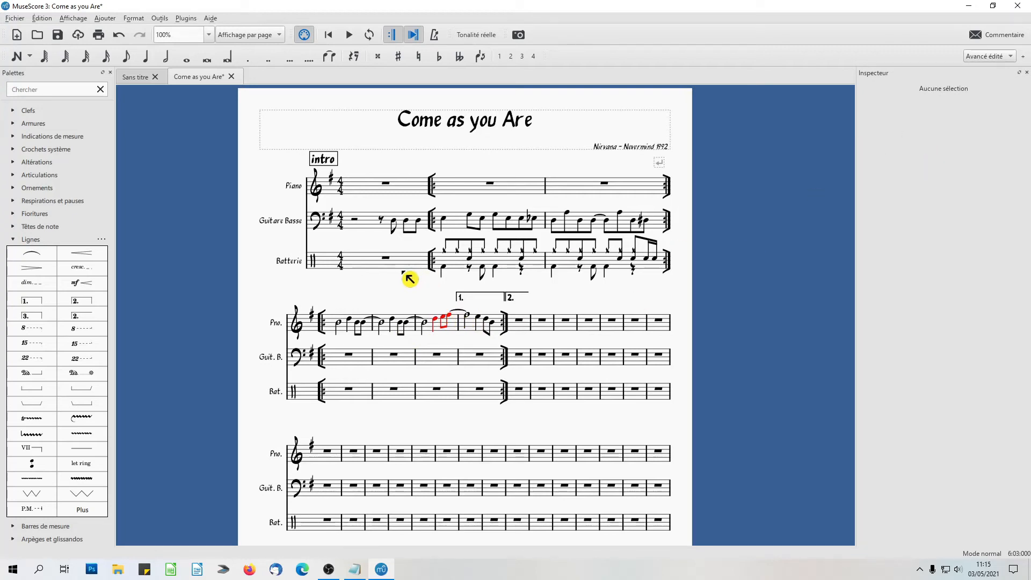
key("ctrl+z")
left_click(537, 308)
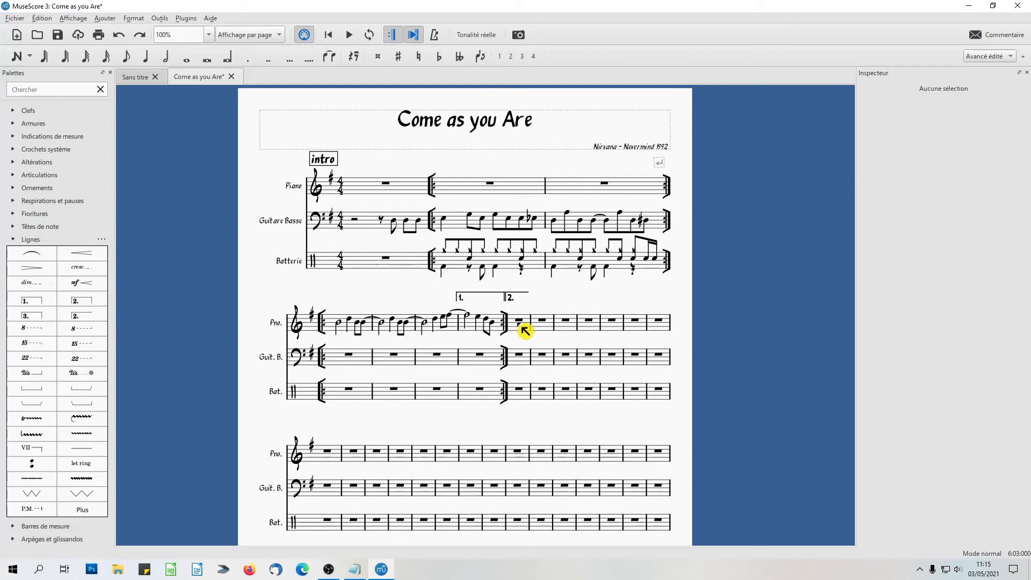
Enter a half note F#5, a quarter note A5 and eighth notes F#5 and B5 in measure 8 of the piano staff
left_click(519, 321)
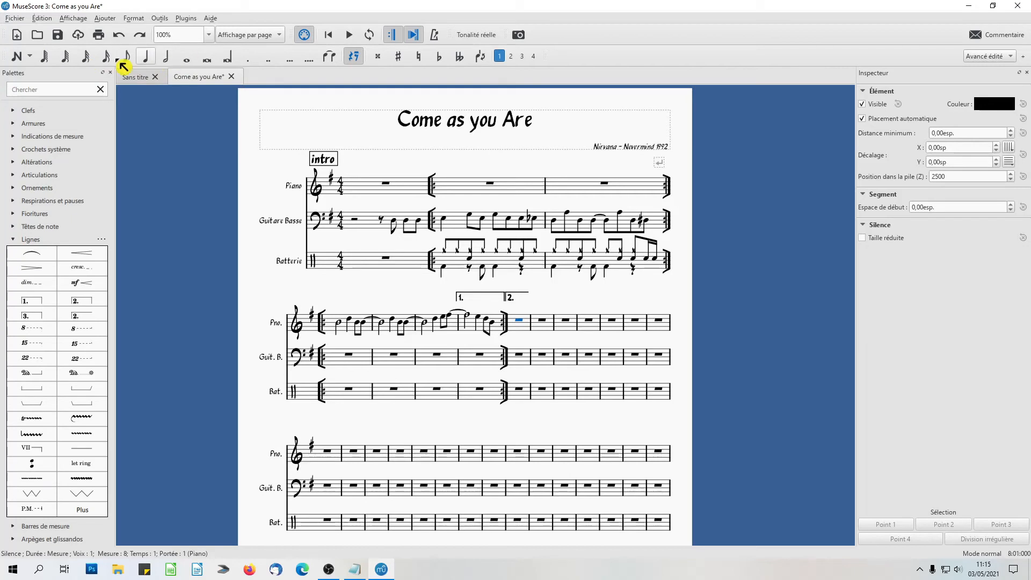
key("n")
left_click(172, 62)
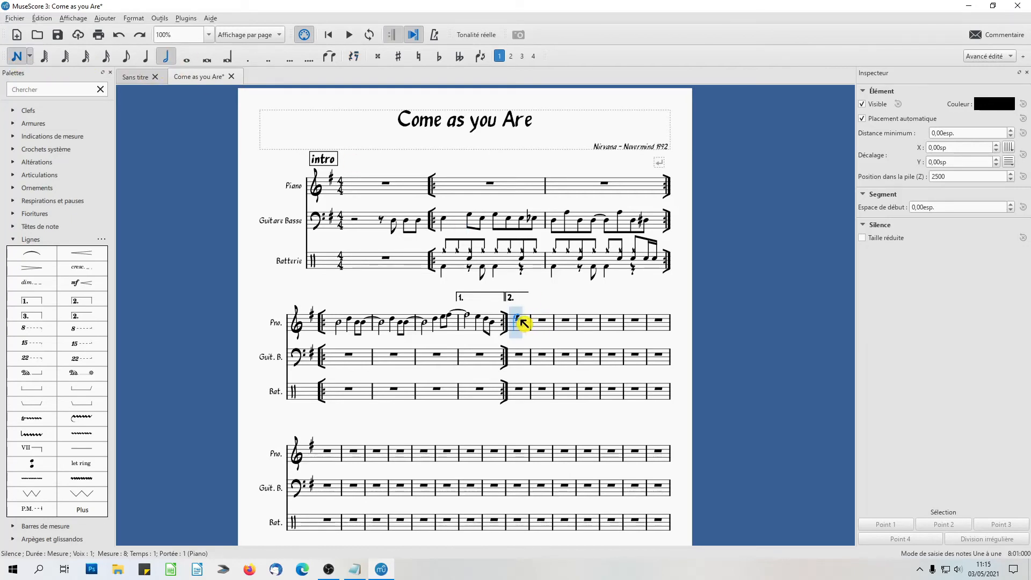
left_click(521, 319)
left_click(145, 56)
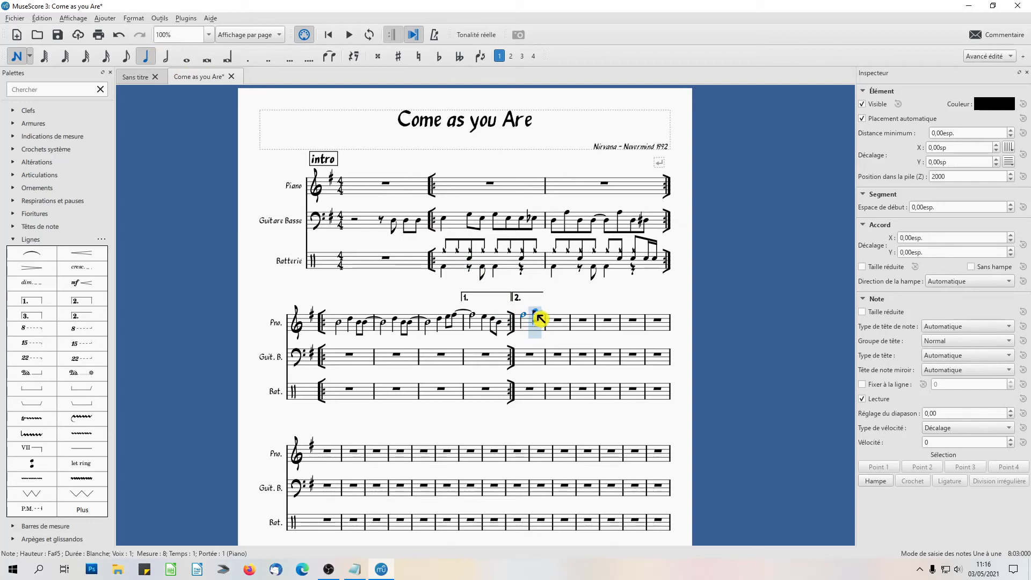
left_click(537, 315)
left_click(126, 56)
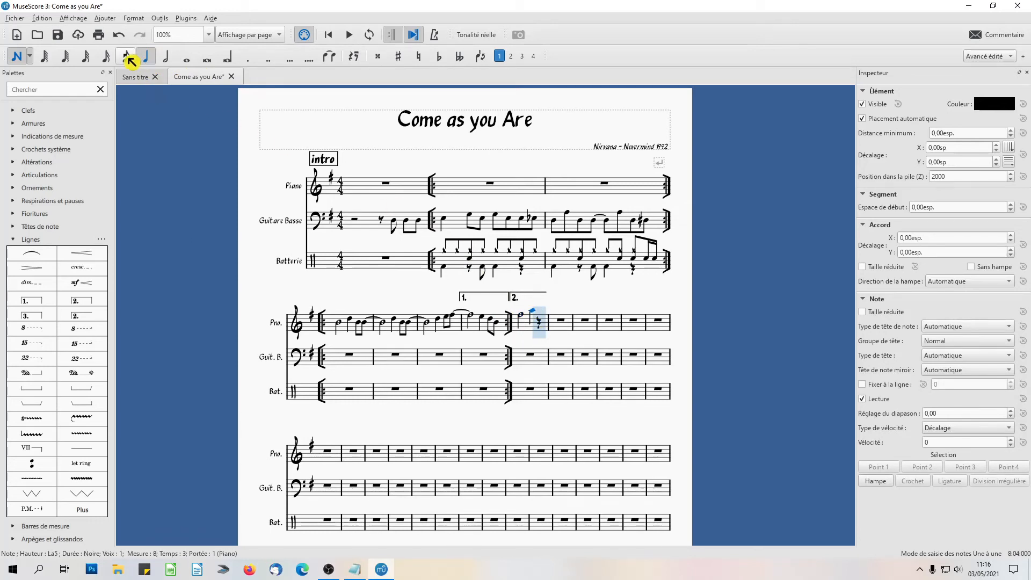
left_click(541, 316)
left_click(543, 316)
left_click(549, 310)
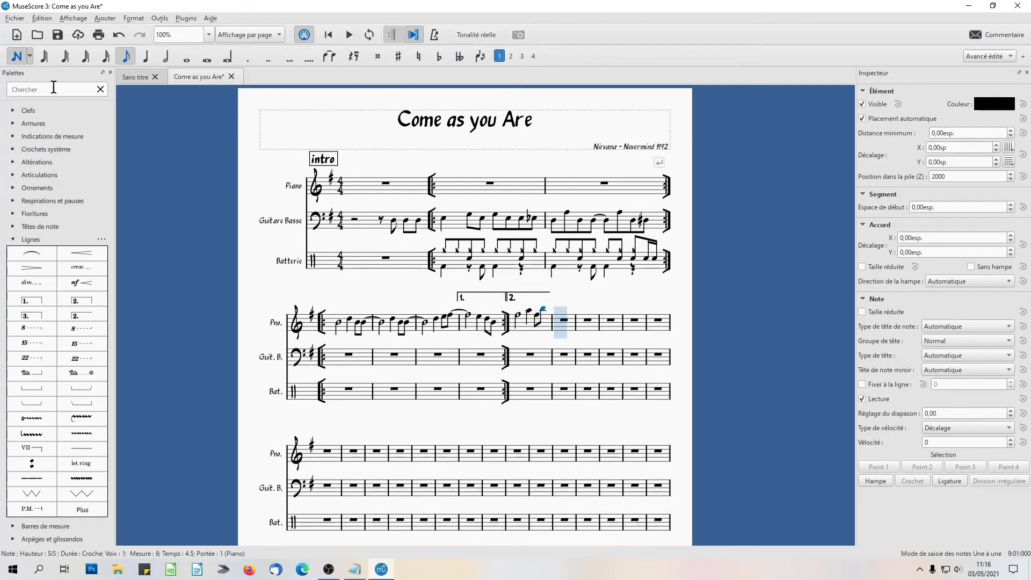
left_click(18, 60)
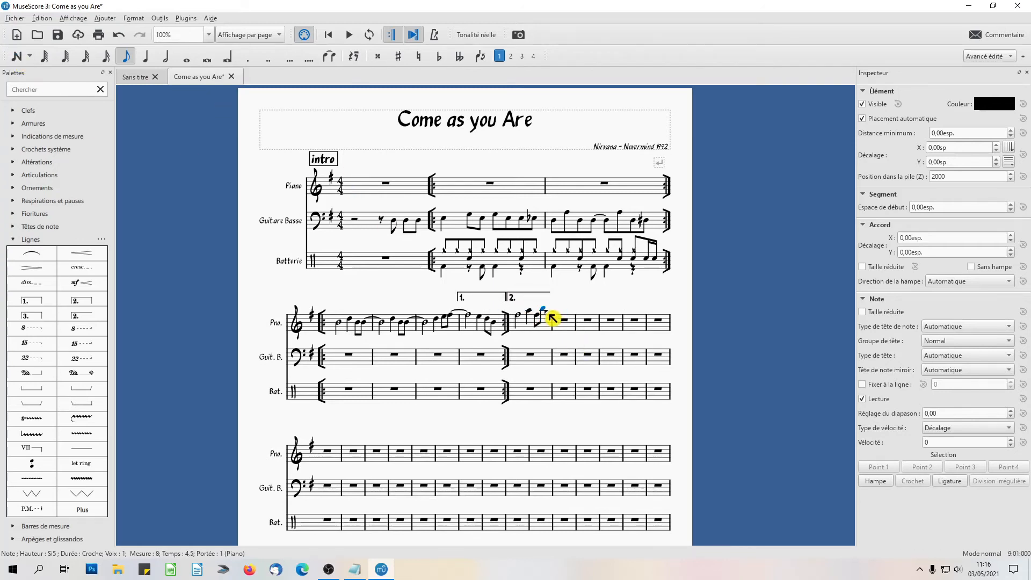
Add an accent articulation to the final B5 eighth note in measure 8 of the piano staff
left_click(16, 243)
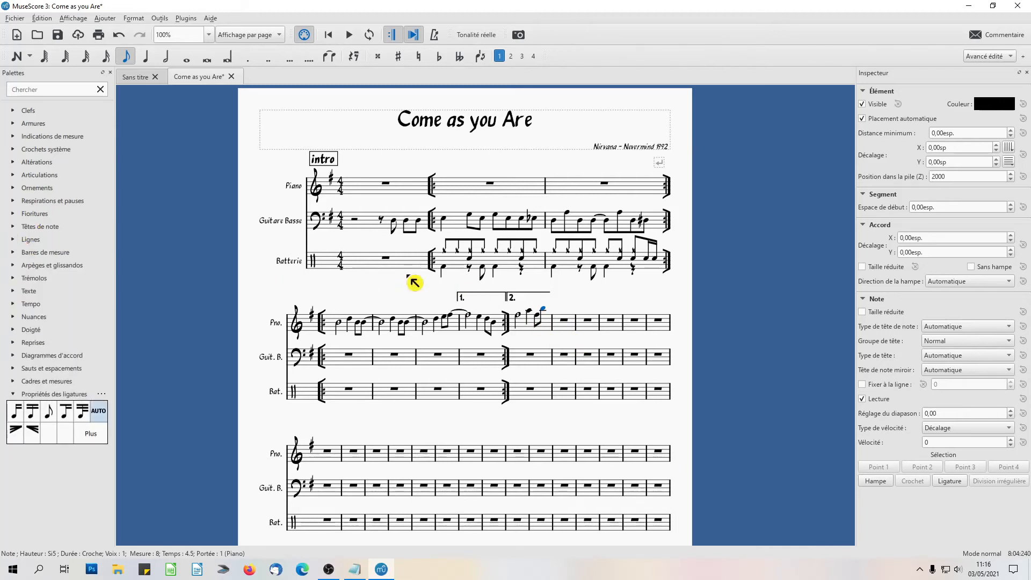
left_click(13, 175)
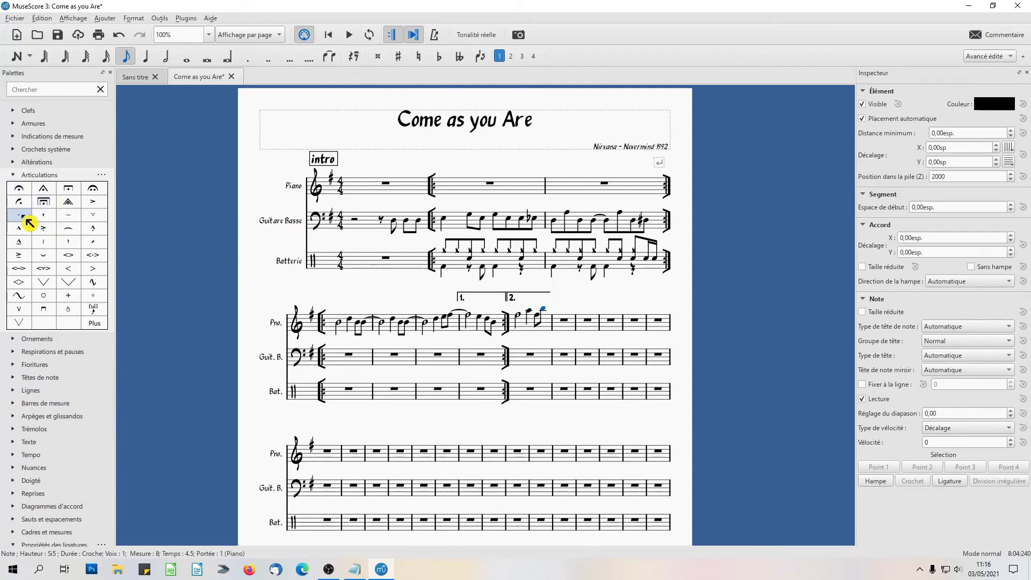
left_click(94, 205)
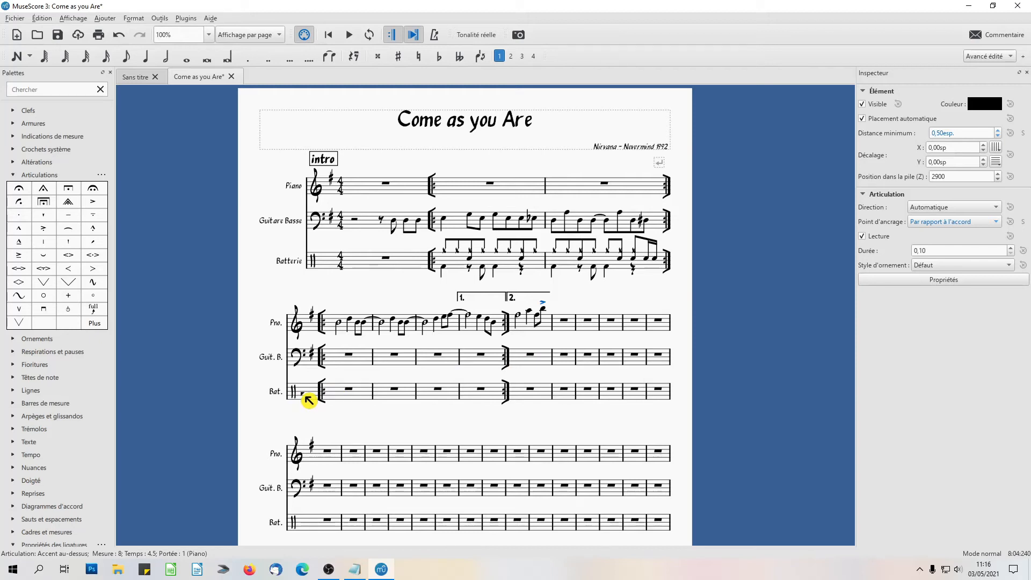
Copy the bass guitar riff from measures 2–3 and paste it into bass measures 4–5 and 6–7
left_click(445, 220)
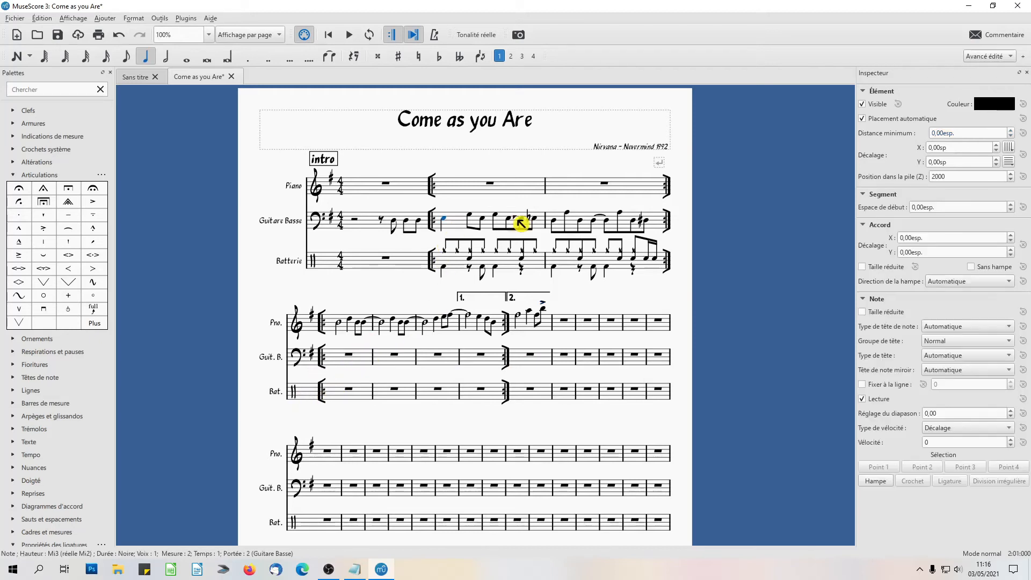
left_click(652, 229, "shift")
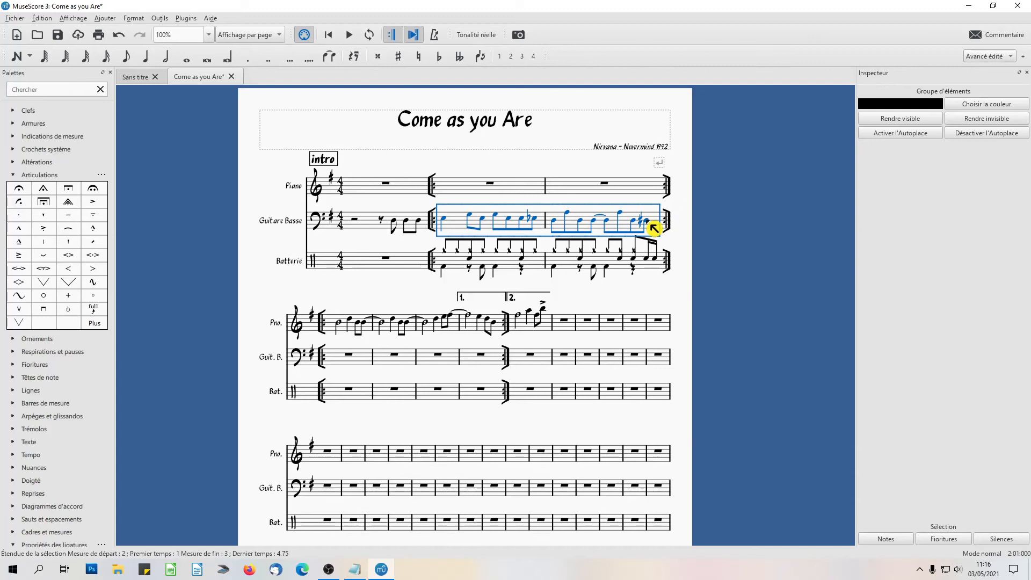
left_click(444, 220)
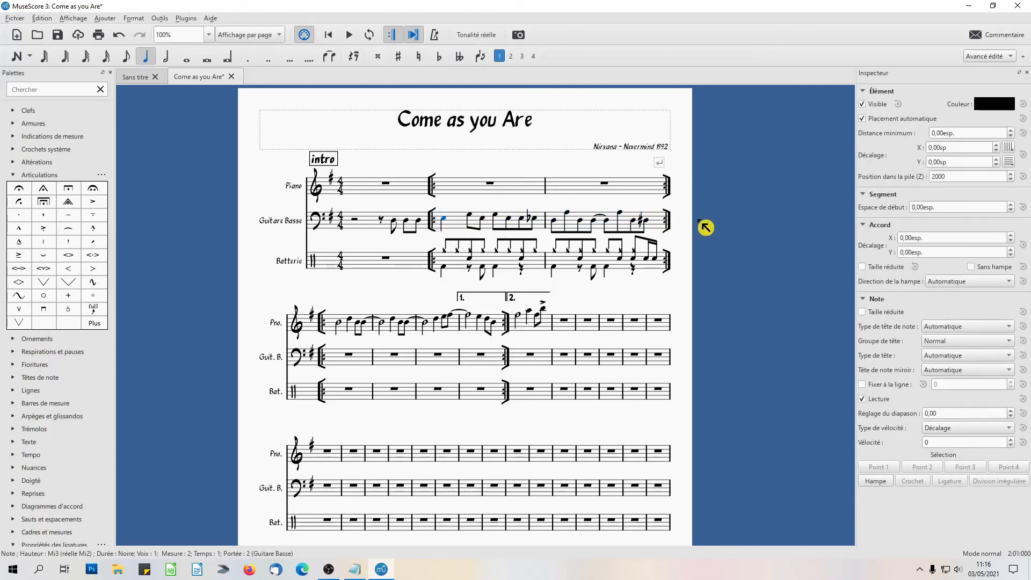
left_click(651, 226, "shift")
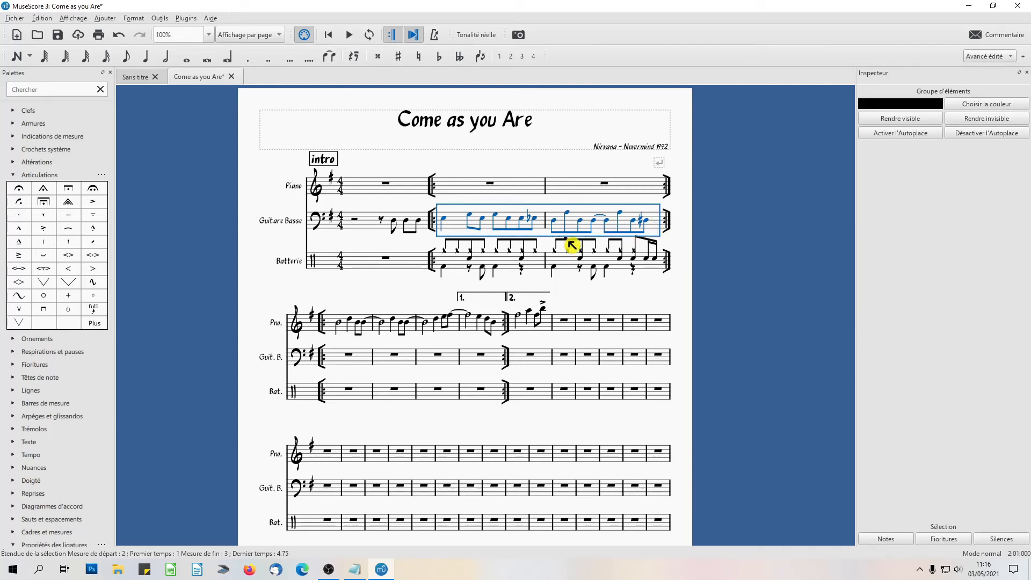
left_click(355, 363)
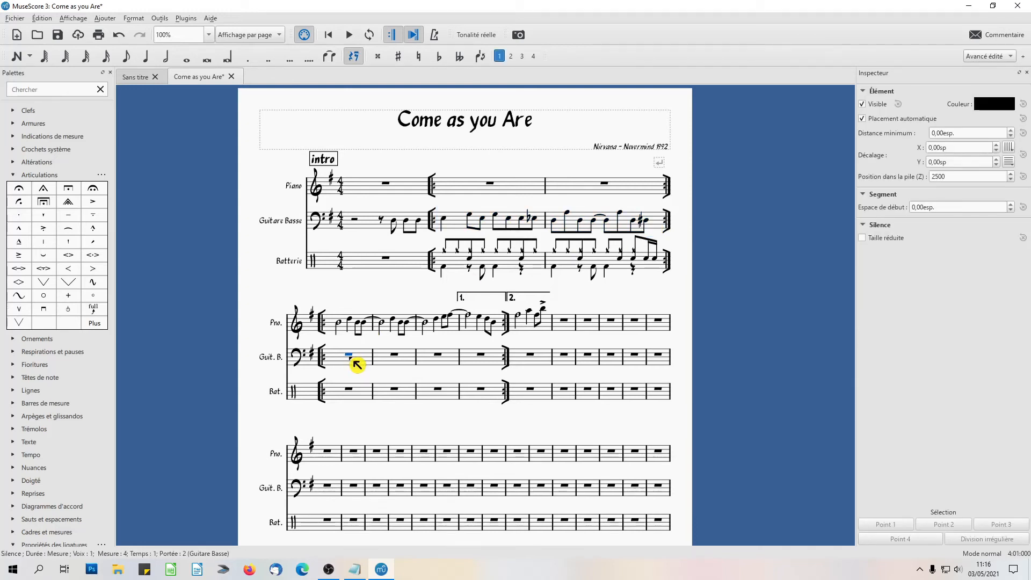
key("ctrl+v")
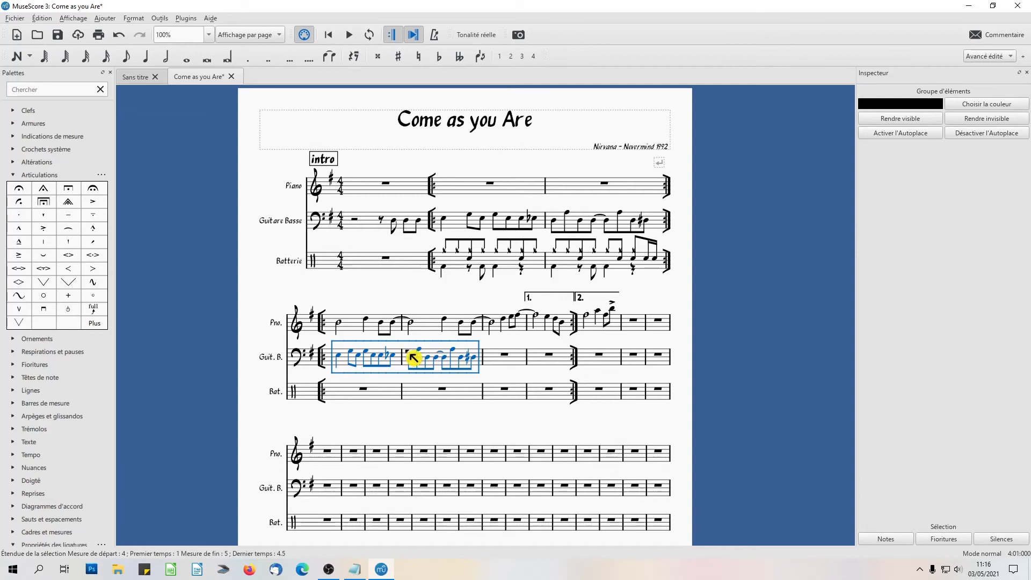
left_click(497, 363)
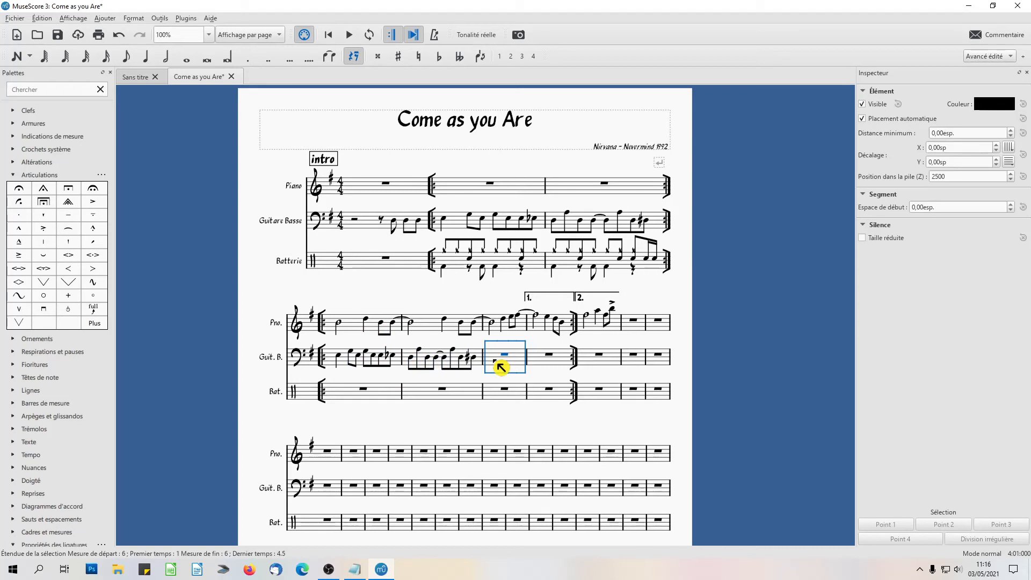
key("ctrl+v")
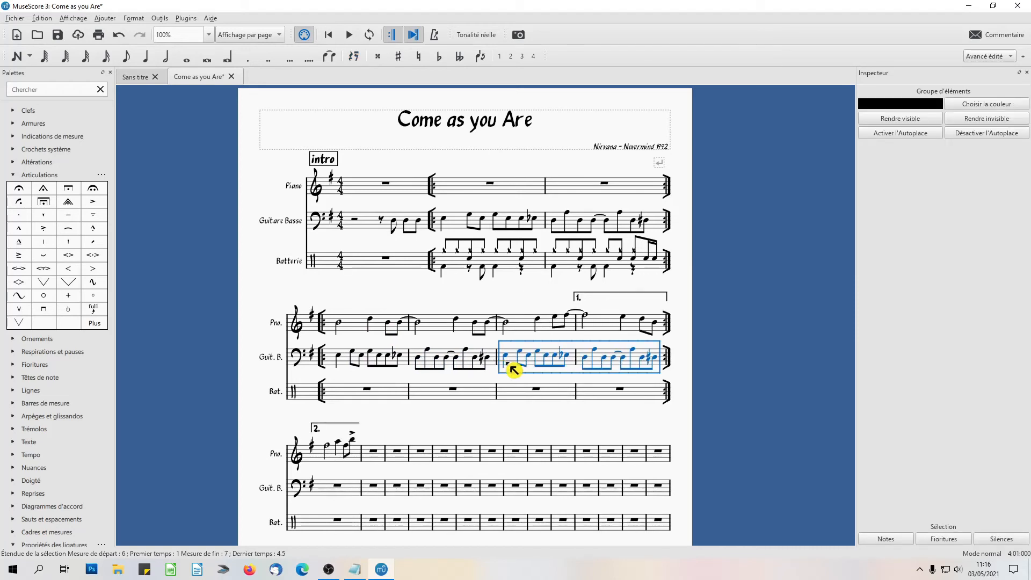
Insert a line break after measure 5, at the last piano note of that measure
left_click(488, 323)
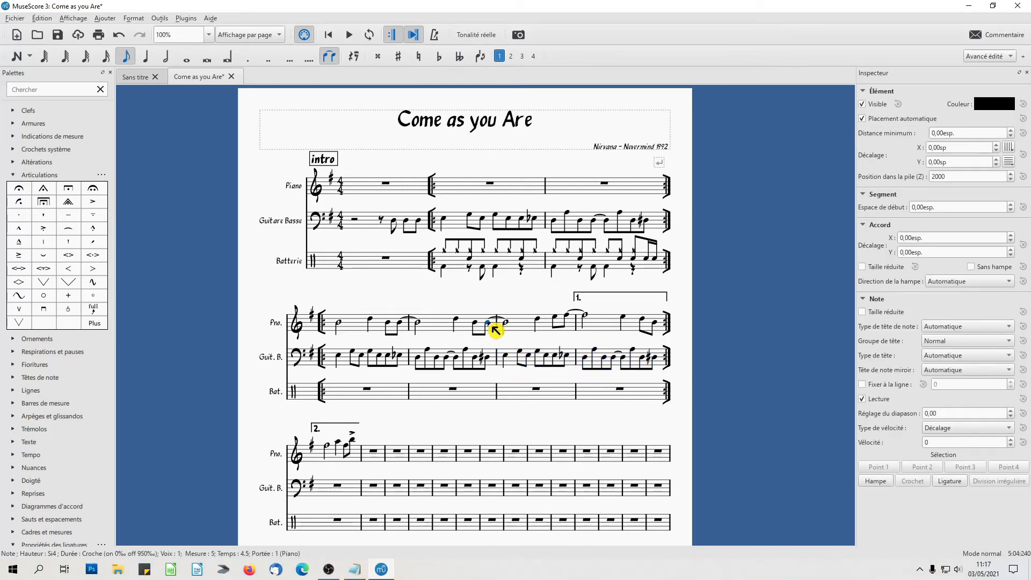
key("Return")
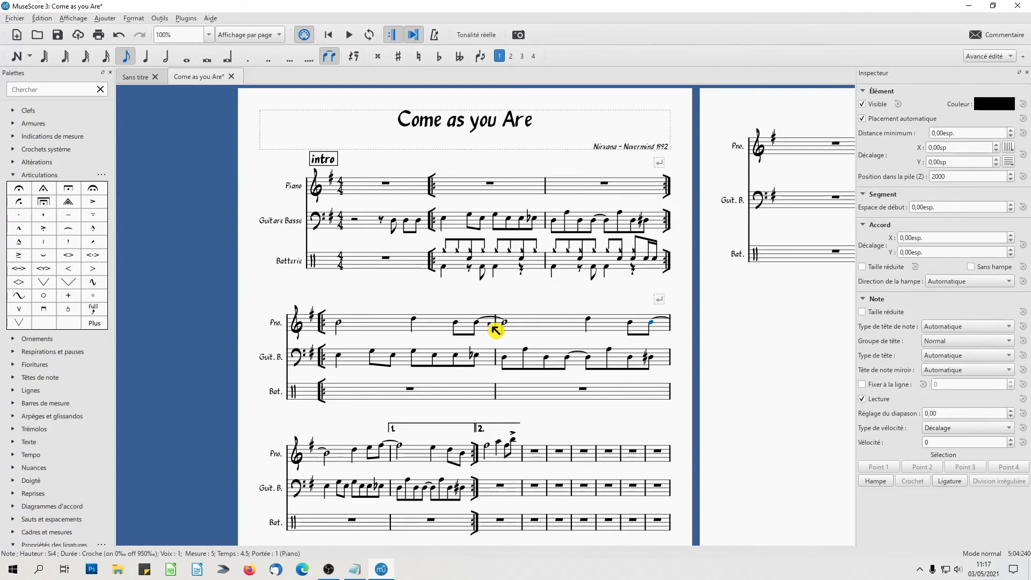
Delete the unused measures from measure 9 through measure 32 at the end of the score
scroll(483, 336, "down", 2)
scroll(483, 339, "down", 1)
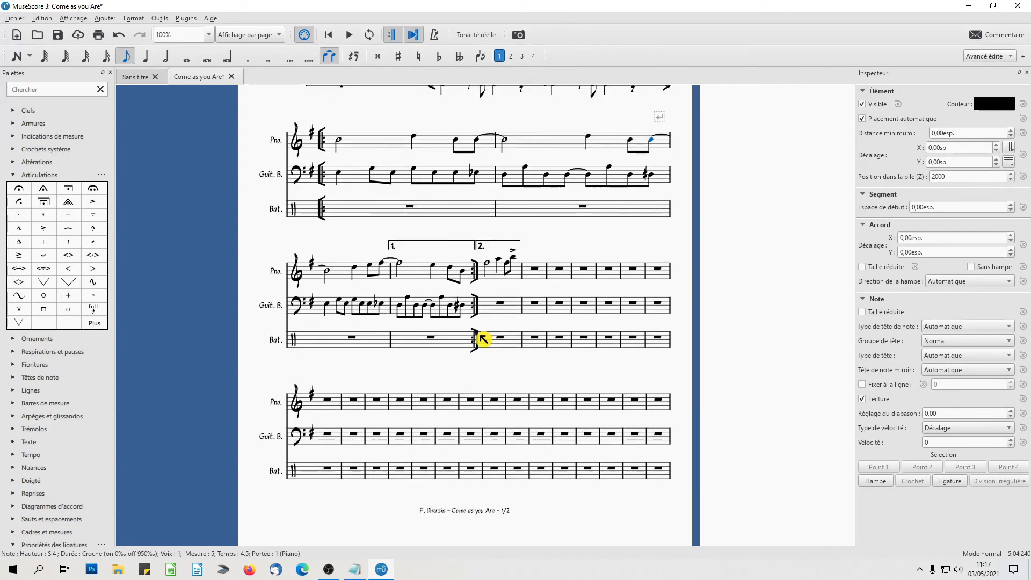
left_click(544, 276)
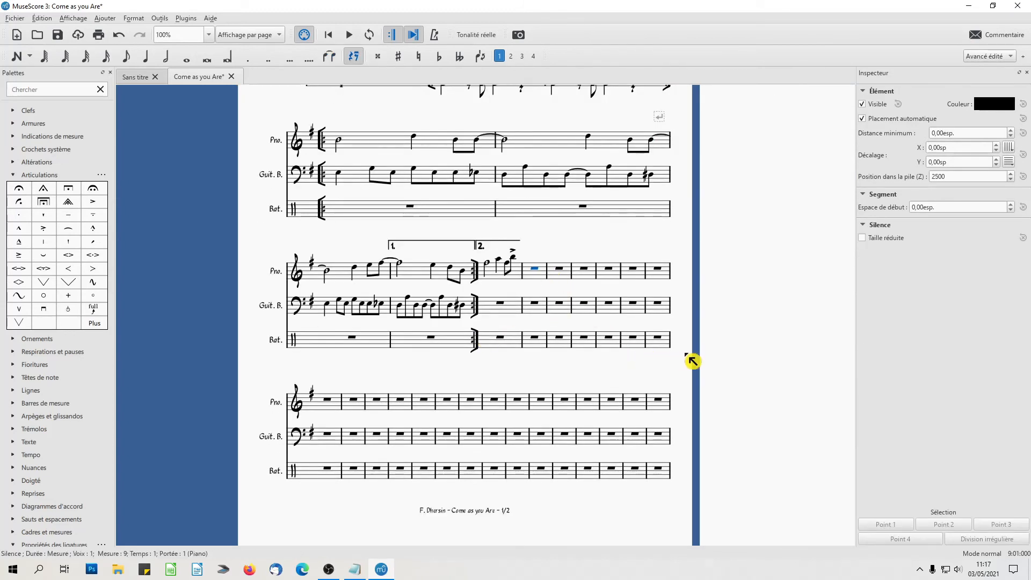
left_click_drag(685, 329, 417, 462)
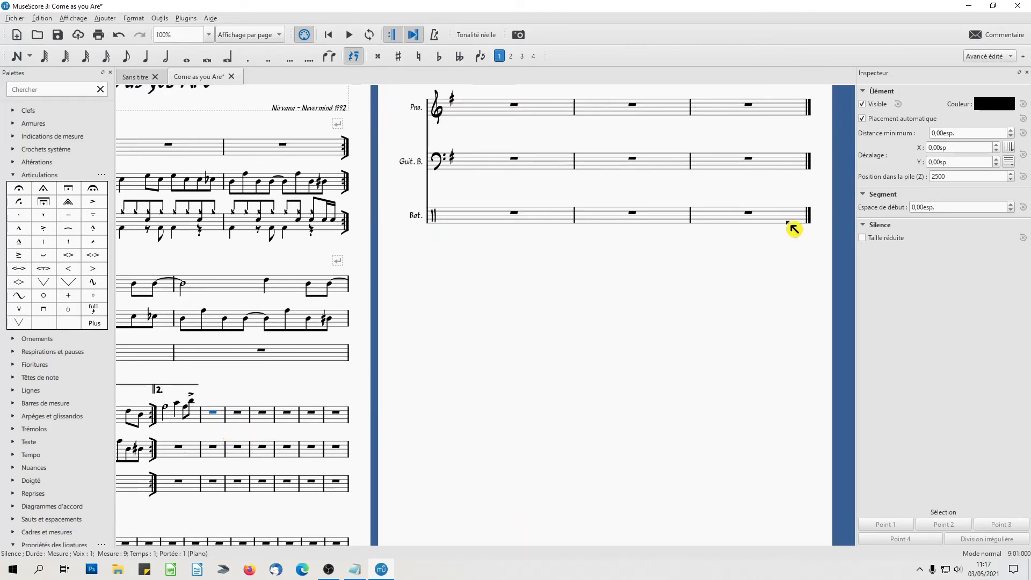
scroll(748, 327, "up", 1)
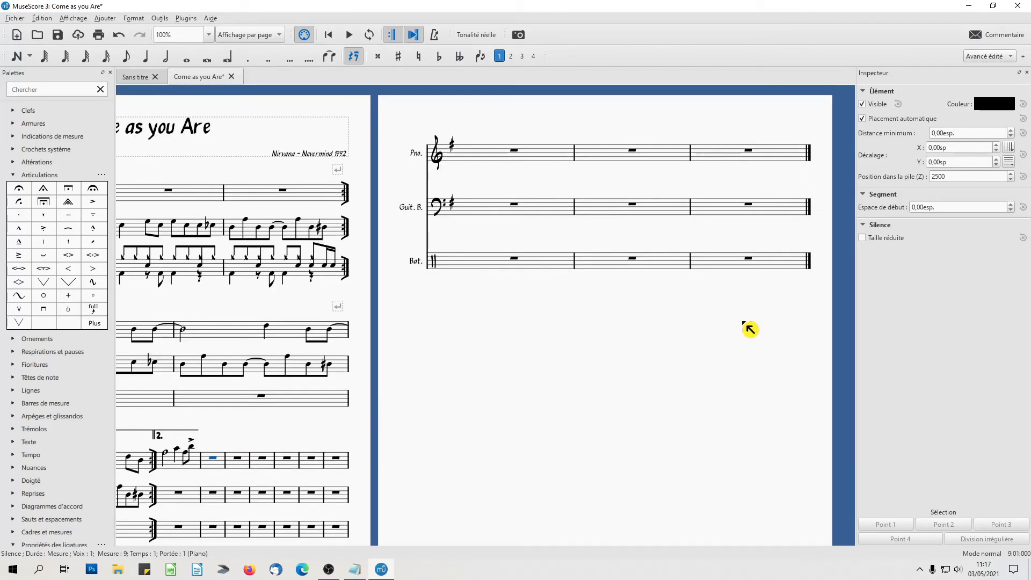
left_click(754, 155, "shift")
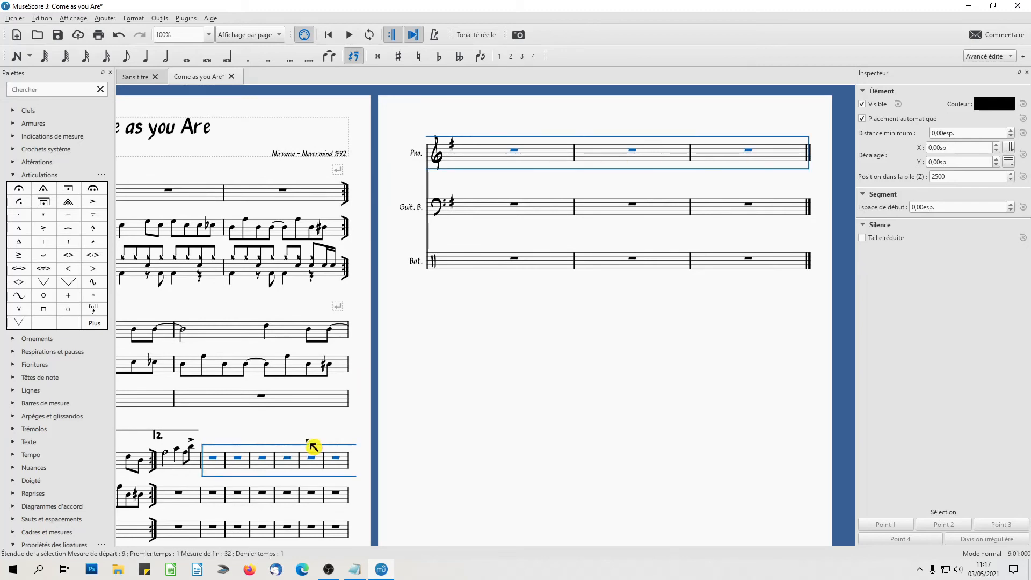
right_click(601, 172)
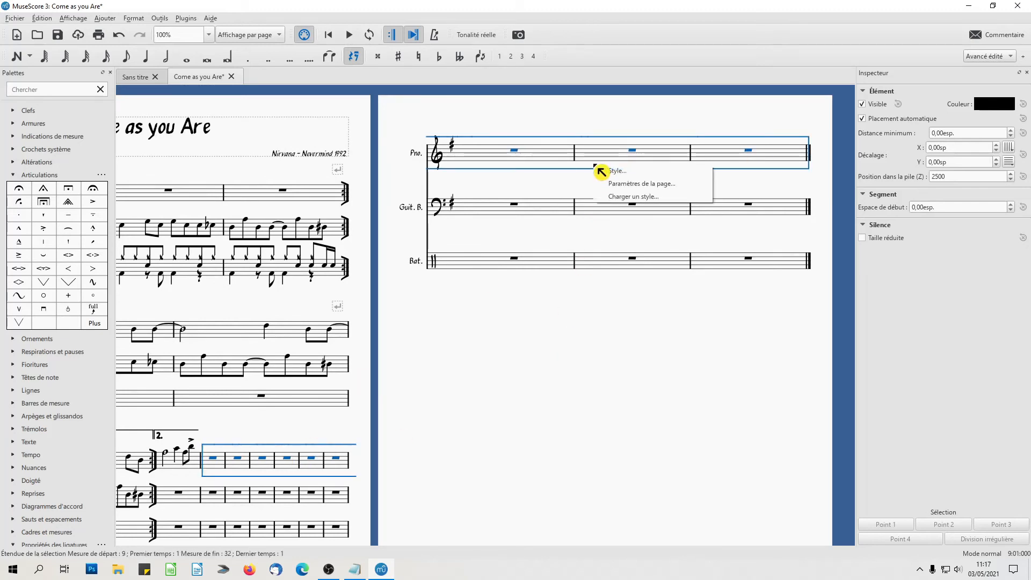
right_click(594, 149)
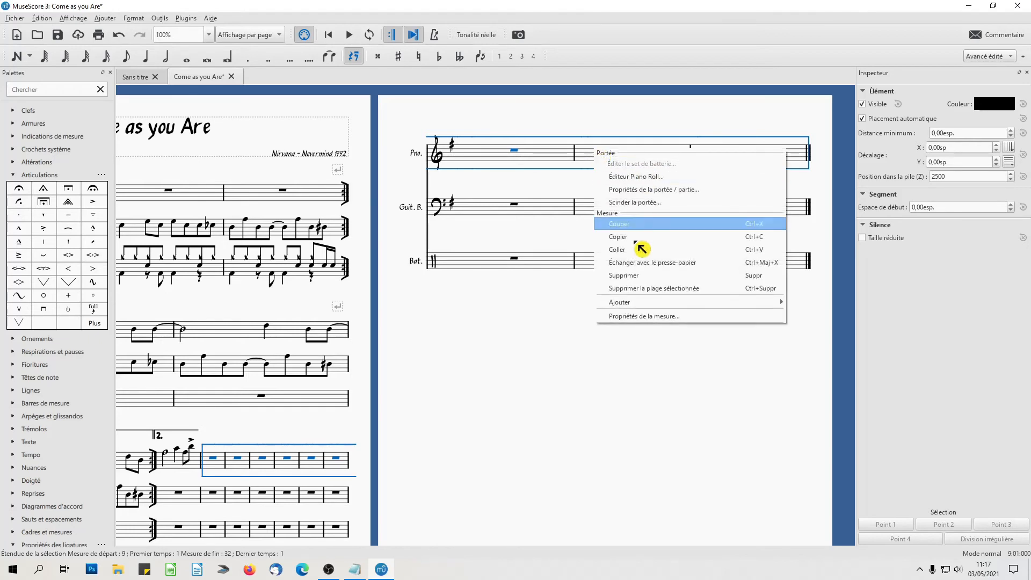
left_click(669, 292)
left_click_drag(403, 315, 523, 375)
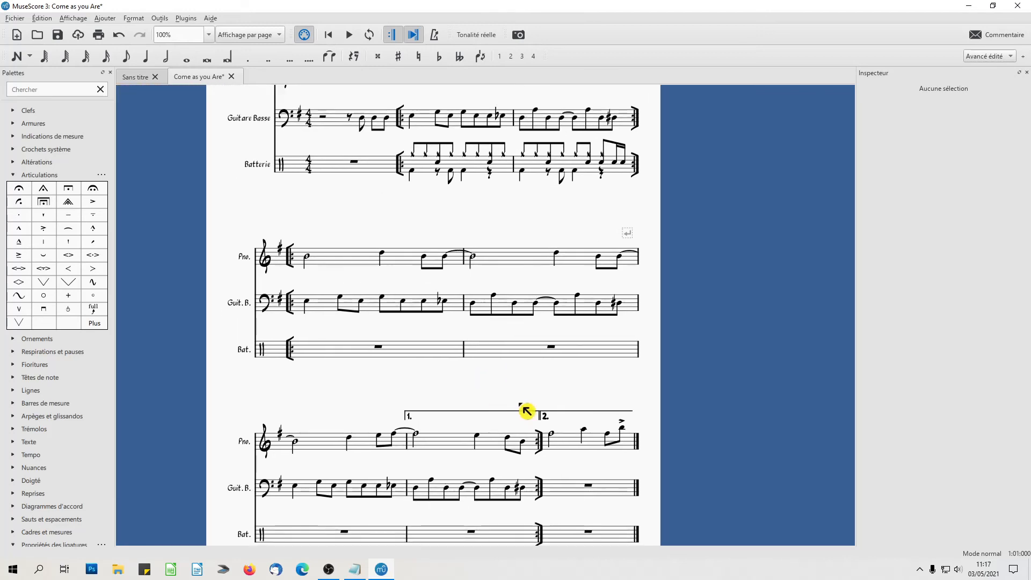
Copy the bass guitar part from measure 7 and paste it into bass measure 8
left_click_drag(353, 400, 348, 385)
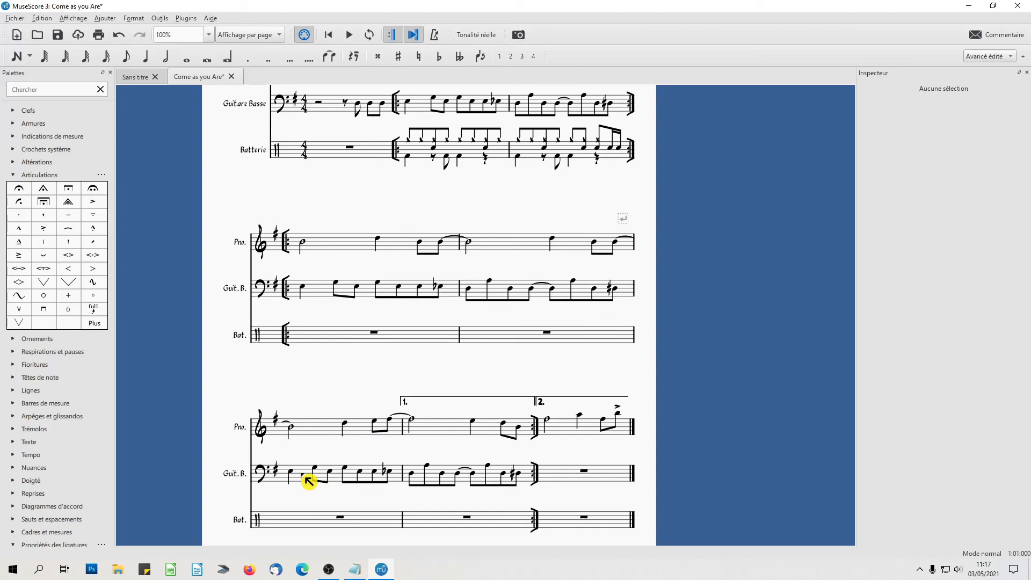
left_click(415, 479)
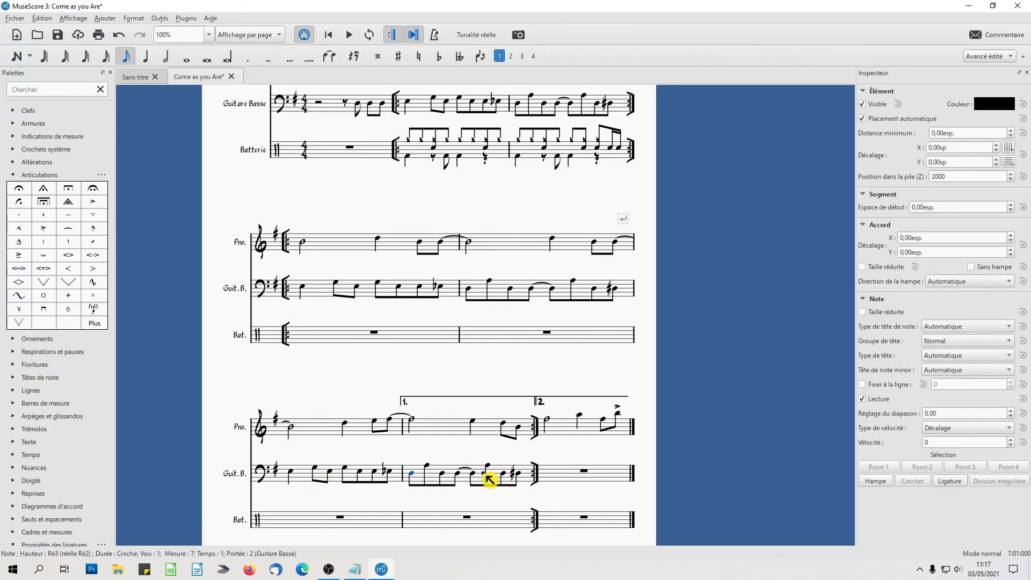
left_click(526, 477, "shift")
left_click(568, 473)
key("ctrl+v")
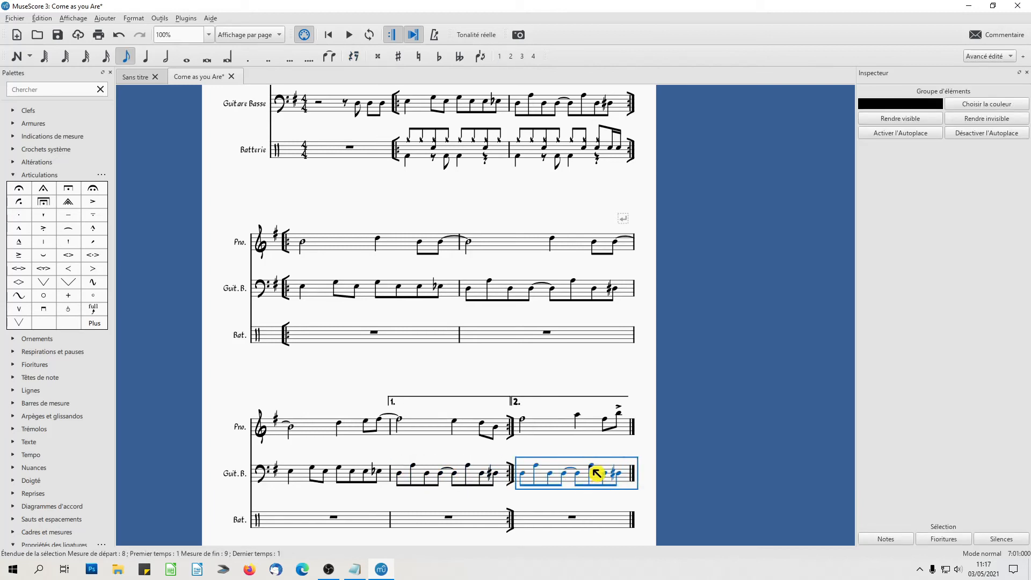
Replace the bass notes from beat 3.5 to the end of beat 4 in measure 8 with sixteenth notes E, D, E, D
left_click(592, 467)
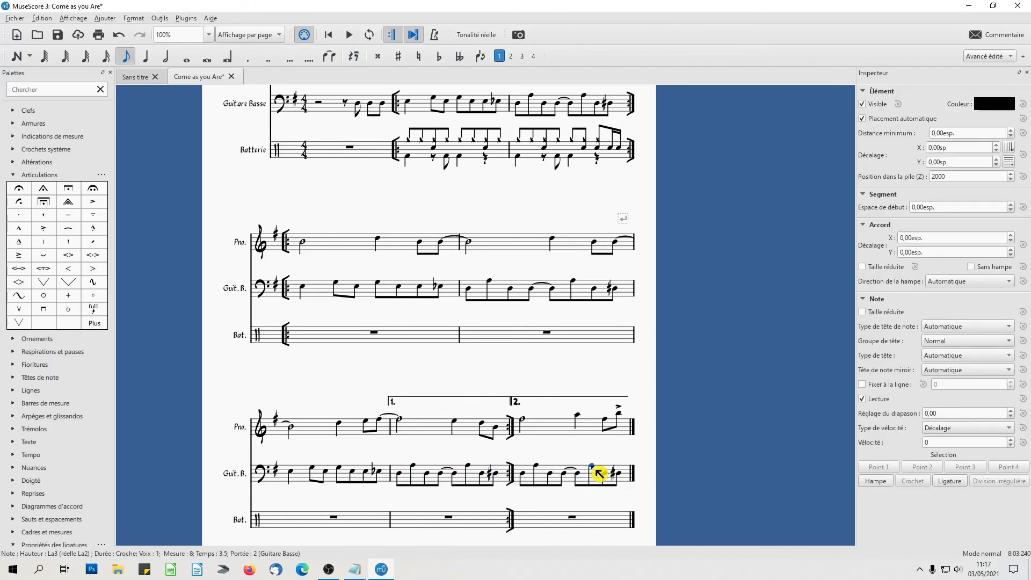
left_click(16, 56)
left_click(106, 55)
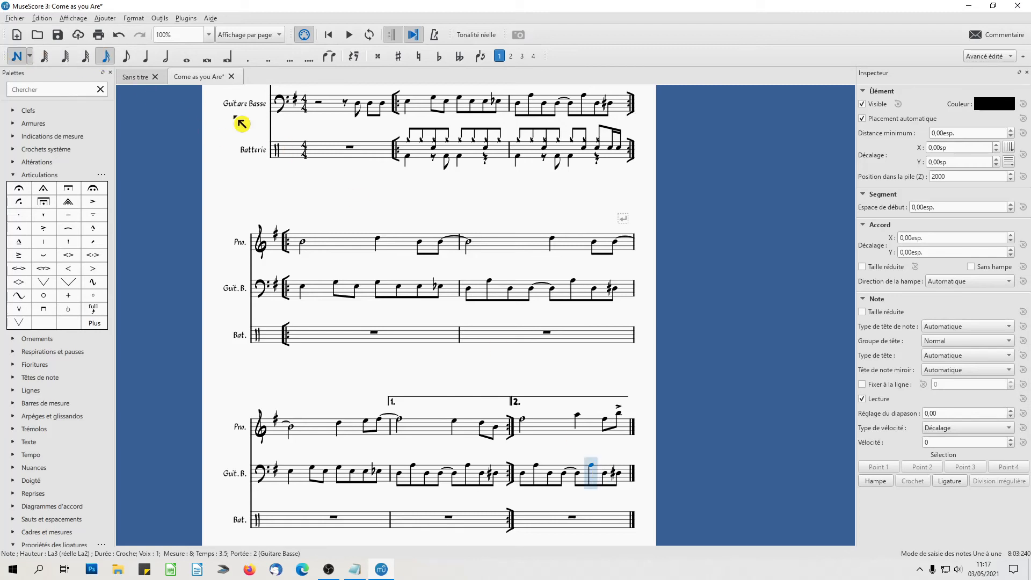
left_click(597, 472)
left_click(602, 480)
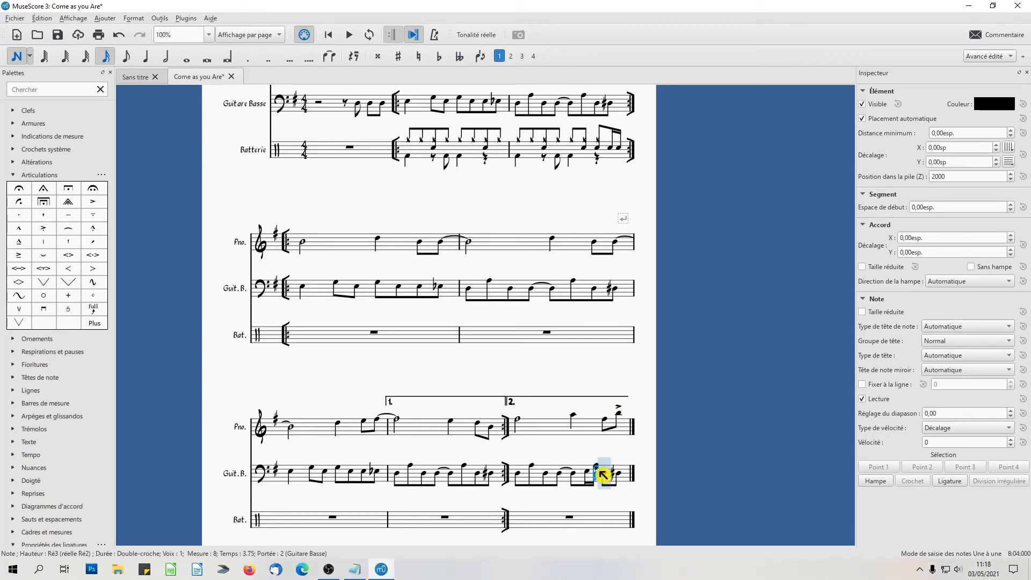
key("Left")
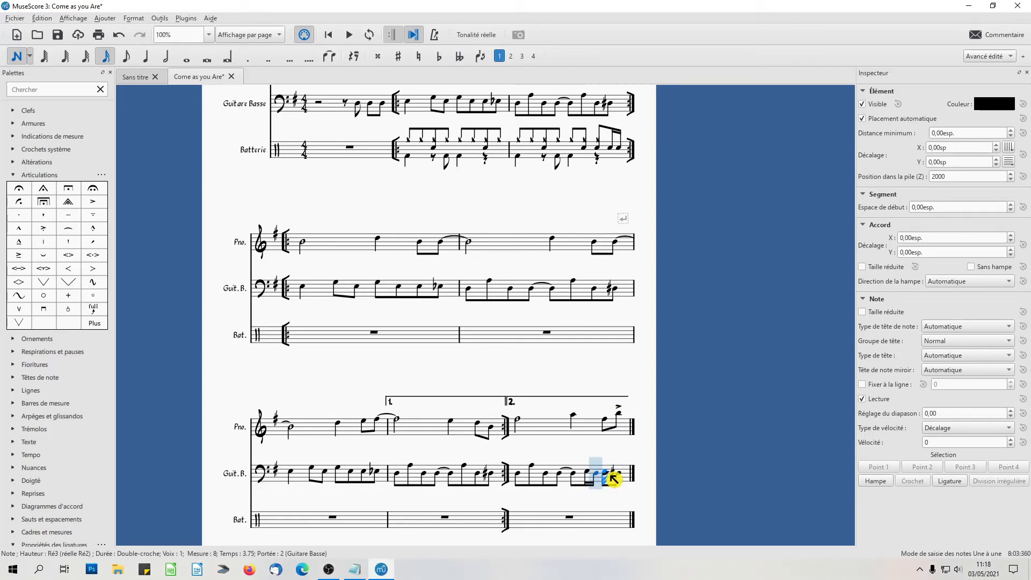
left_click(613, 478)
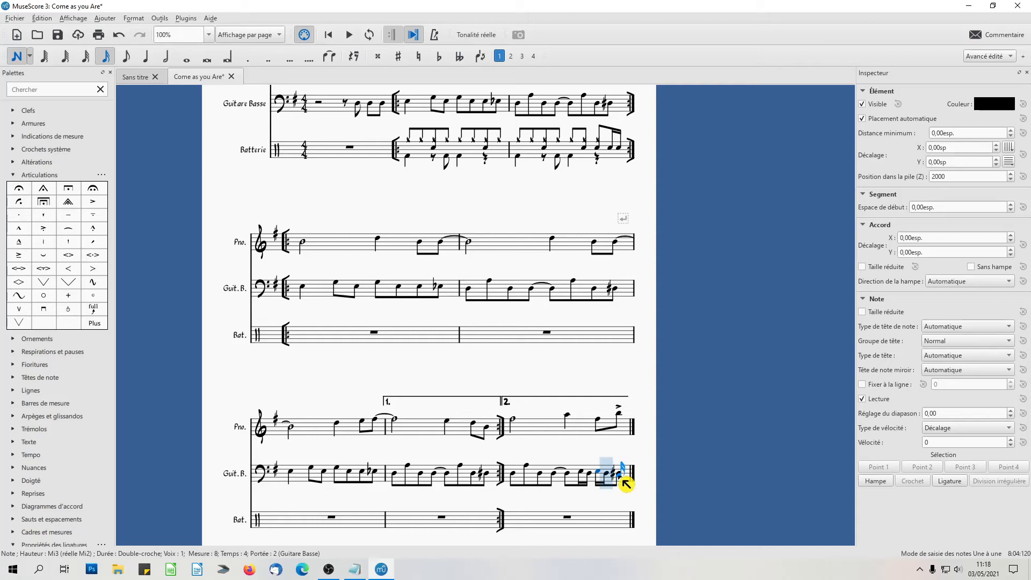
left_click(17, 56)
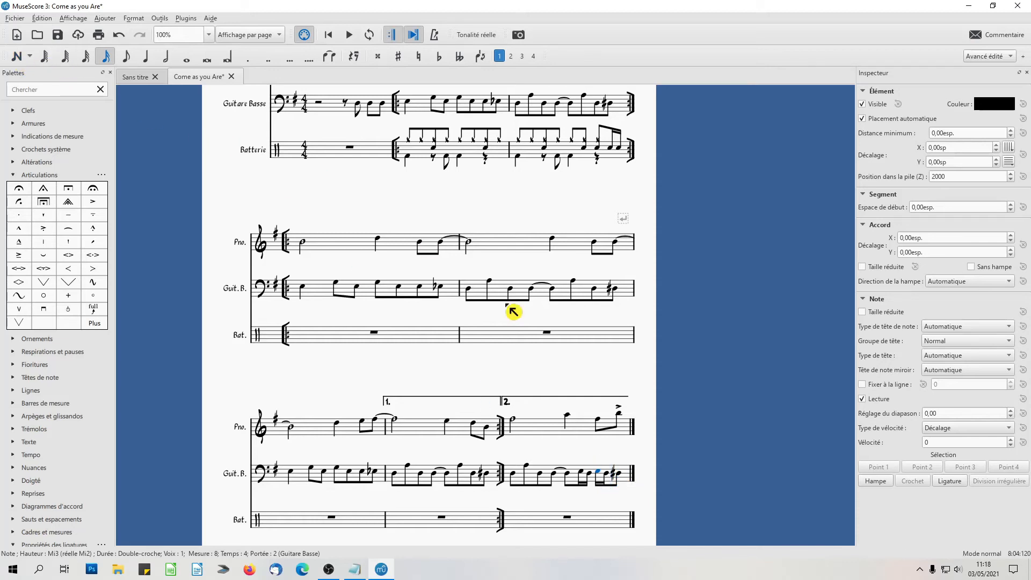
Lower the final bass guitar note of measure 8 to B2 and add an accent to it
left_click(620, 476)
key("Down")
key("Down")
key("Down")
key("Down")
key("Down")
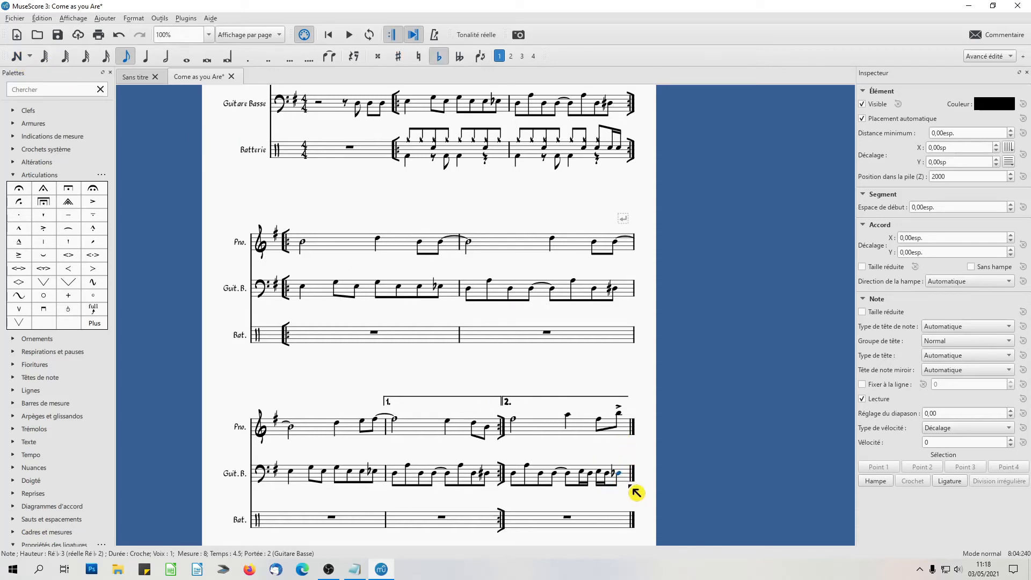
key("Up")
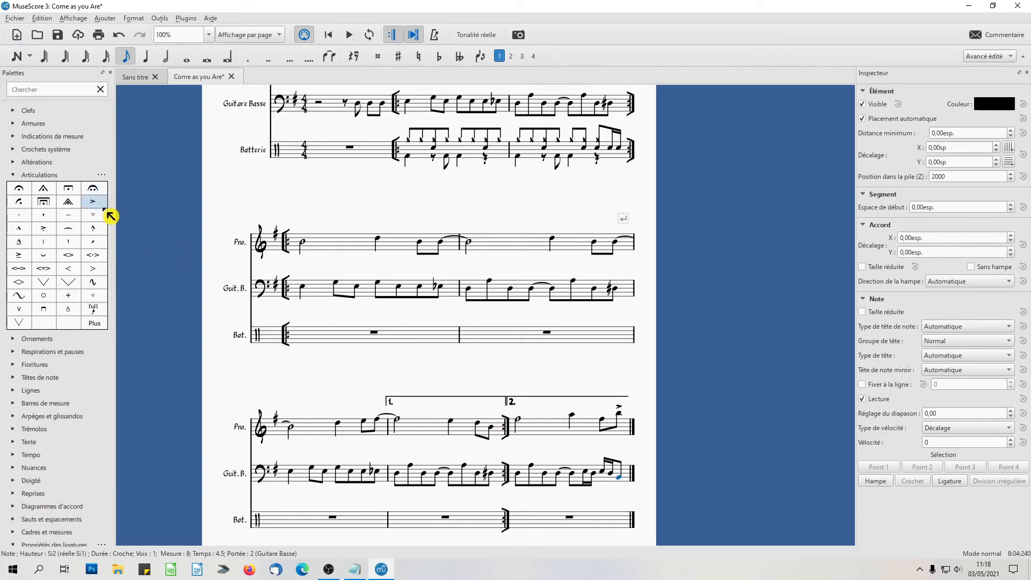
left_click(94, 204)
Copy the drum pattern from measure 2 and paste it into drum measure 4
scroll(397, 357, "down", 1)
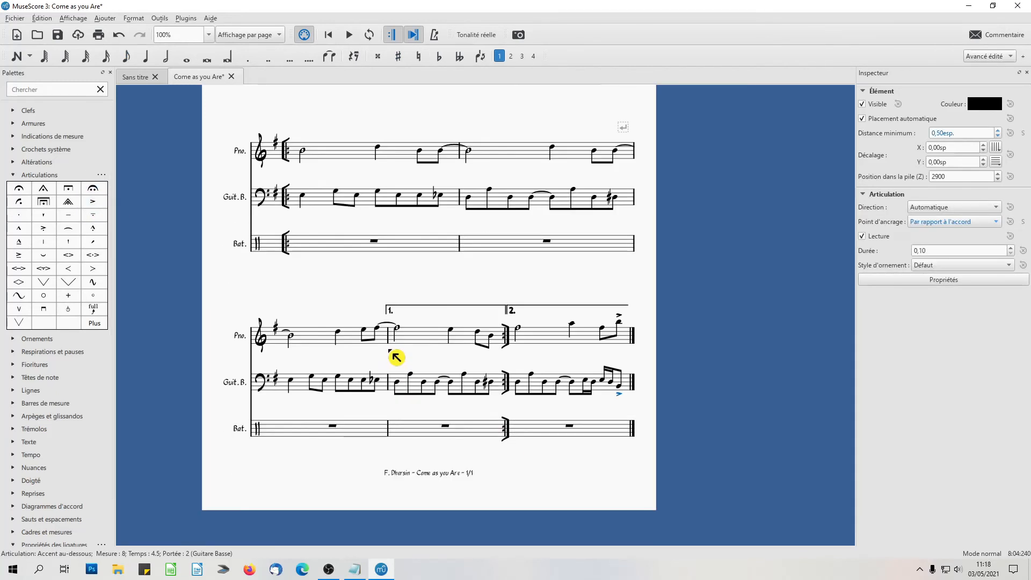
scroll(395, 353, "up", 1)
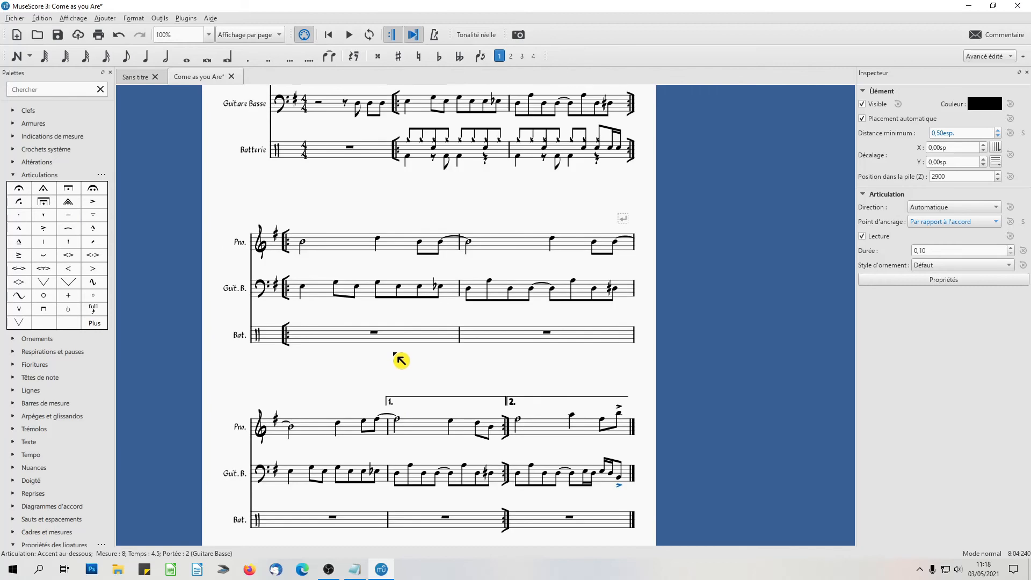
left_click_drag(346, 384, 348, 369)
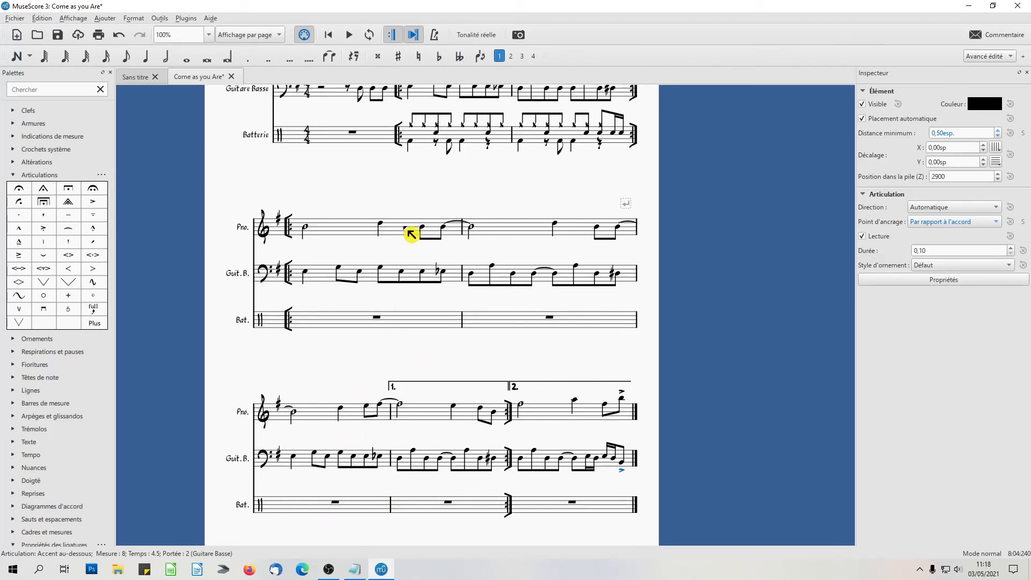
left_click(424, 141)
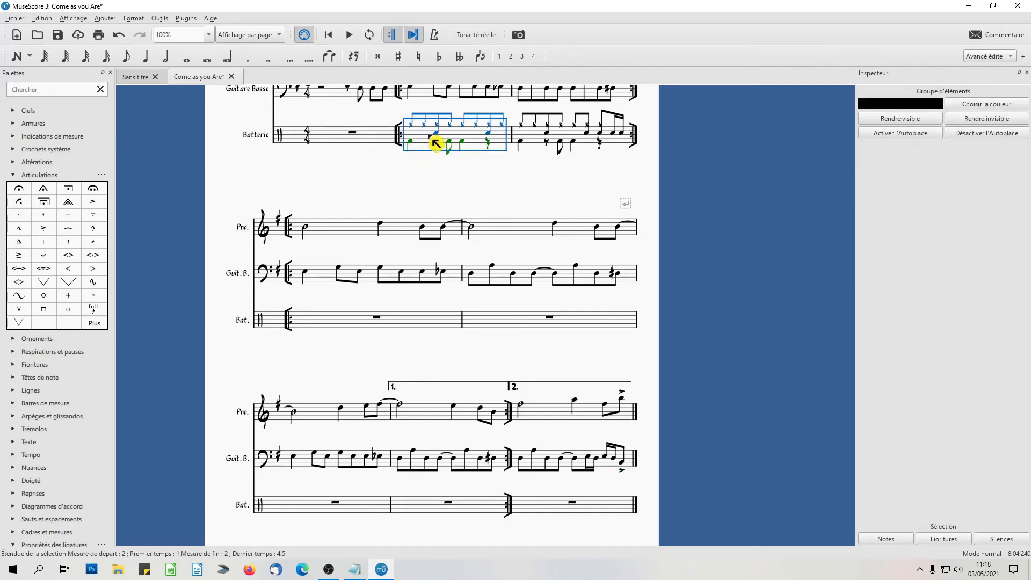
left_click(427, 156)
left_click(425, 137)
left_click(331, 323)
key("ctrl+v")
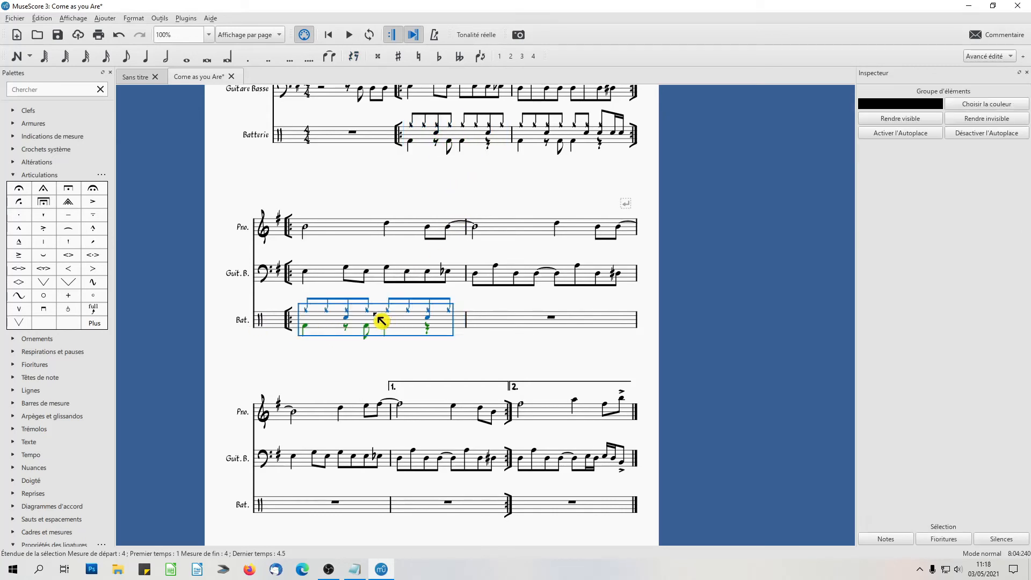
Fill drum measures 5, 6 and 7 with one-measure repeat signs
left_click(506, 328)
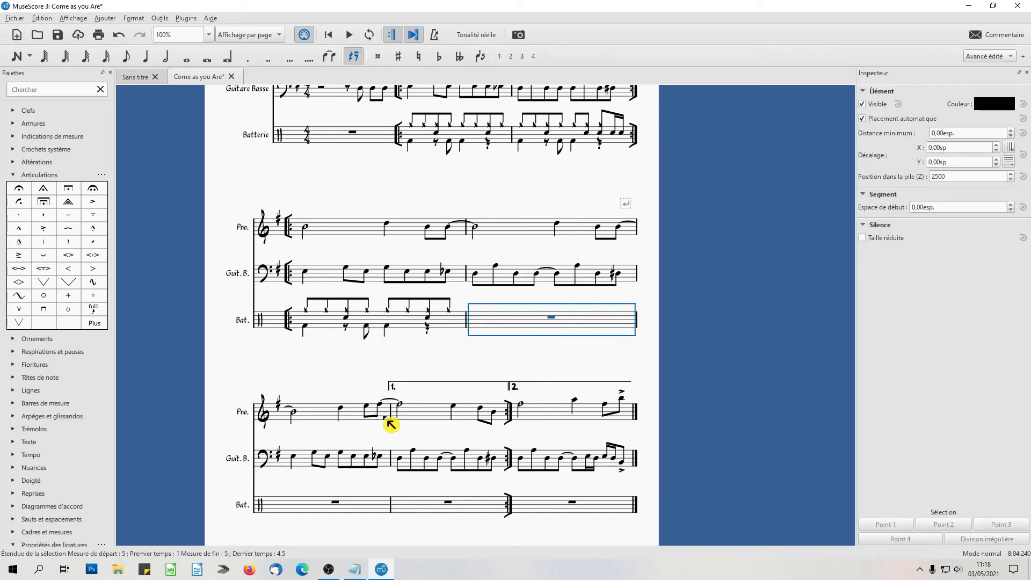
left_click(486, 510, "shift")
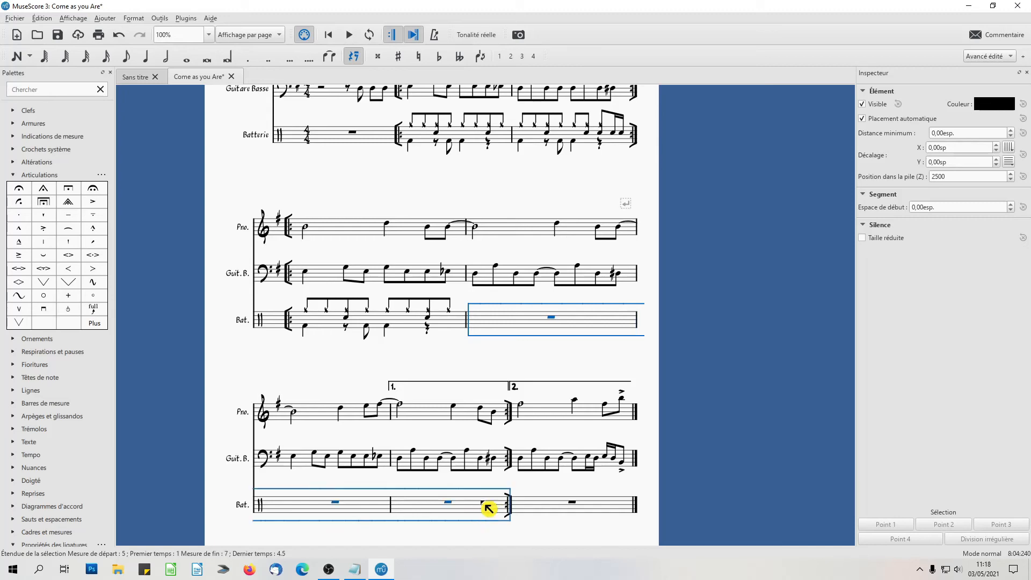
left_click(516, 326)
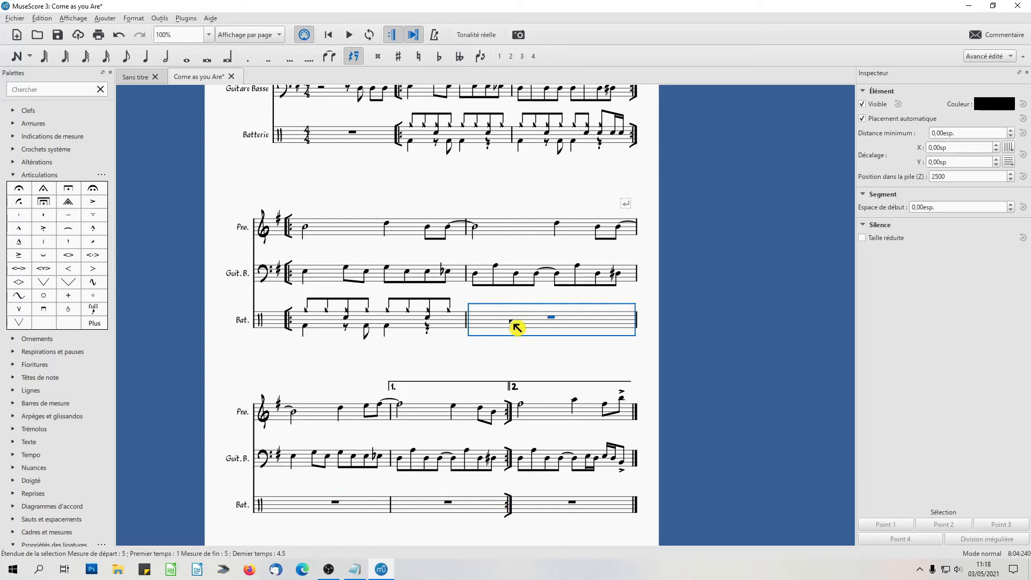
left_click(13, 176)
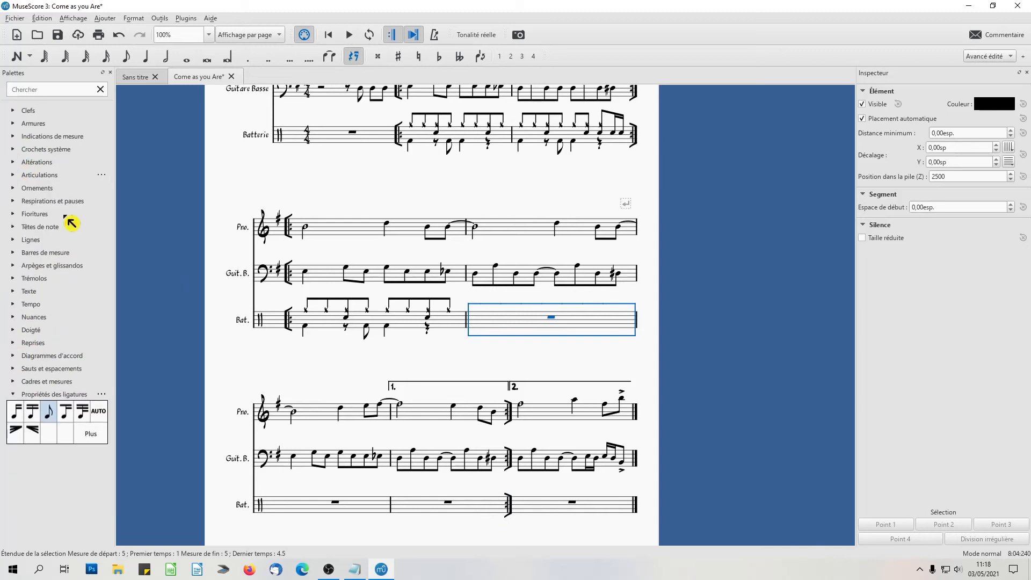
left_click(32, 343)
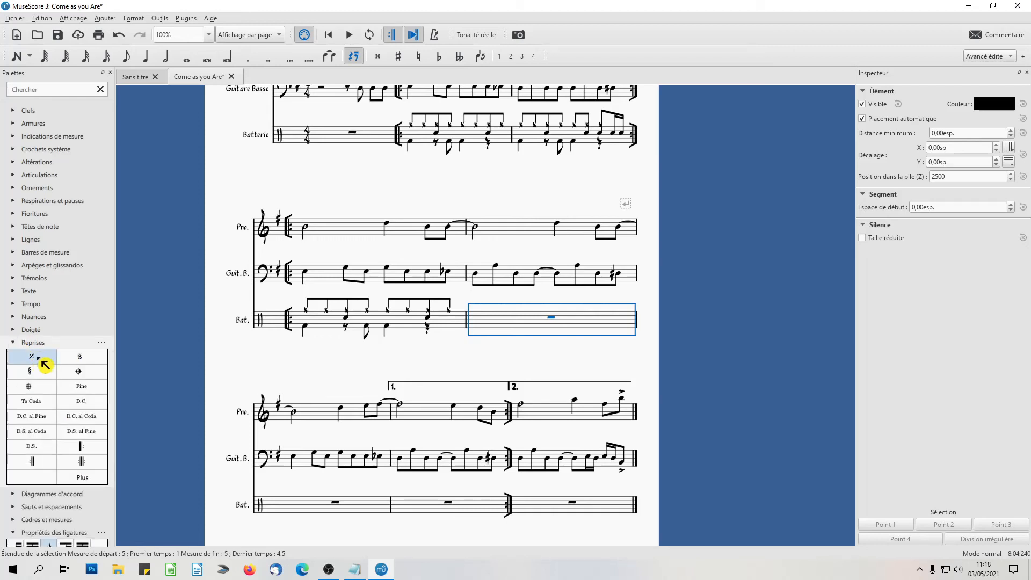
left_click(32, 359)
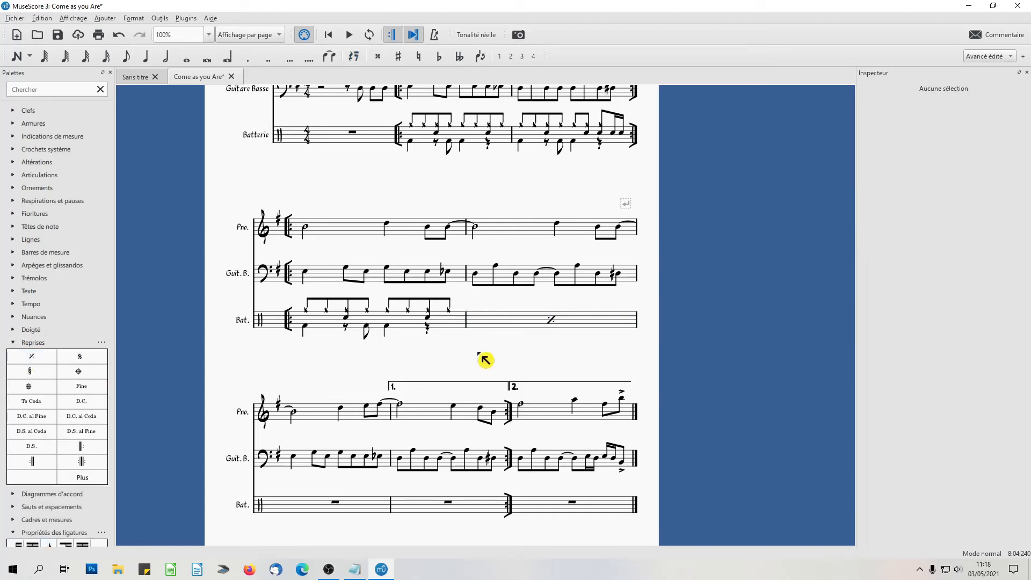
left_click(307, 508)
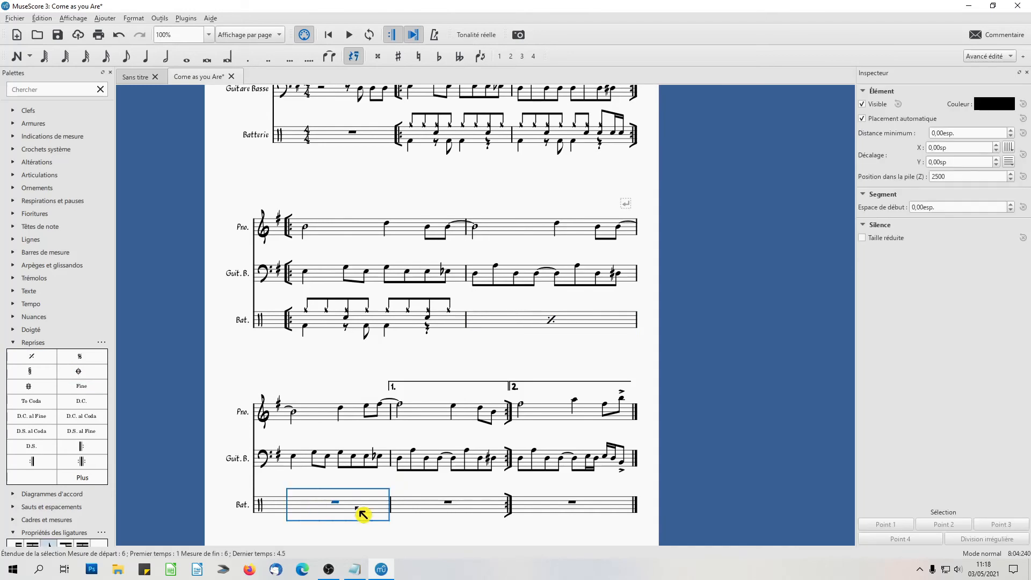
left_click(433, 511, "shift")
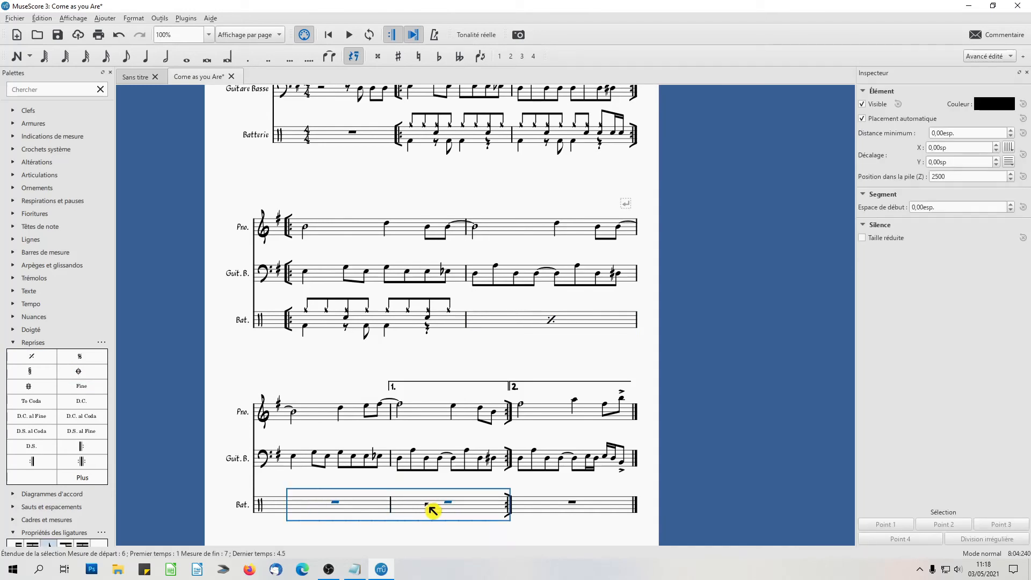
left_click(38, 363)
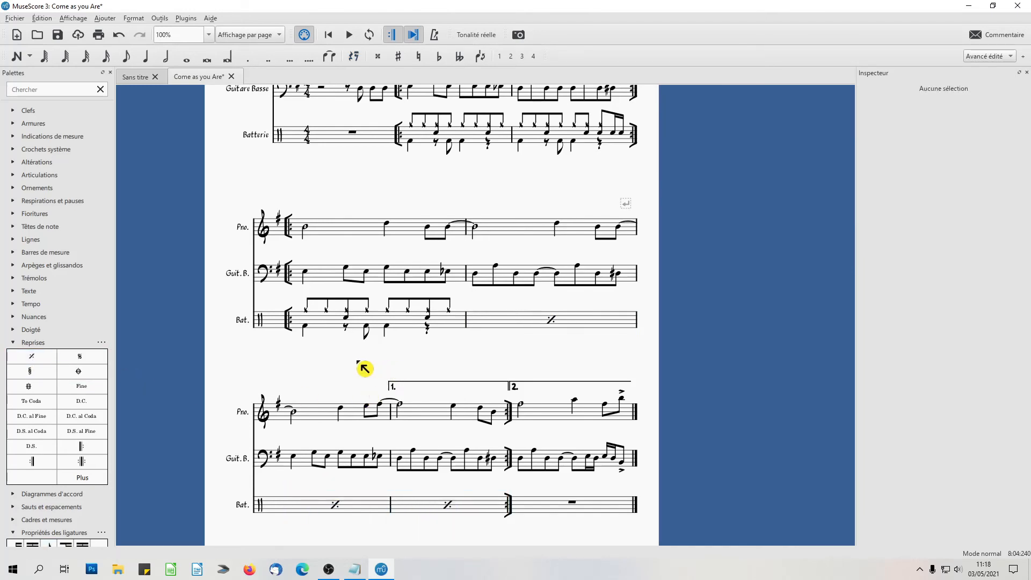
left_click(336, 231)
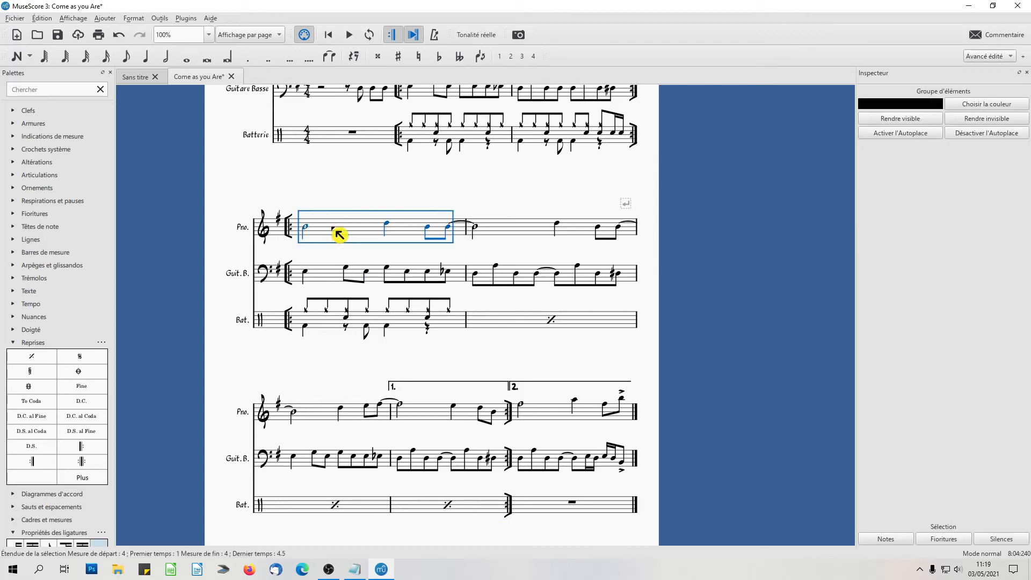
left_click(336, 381)
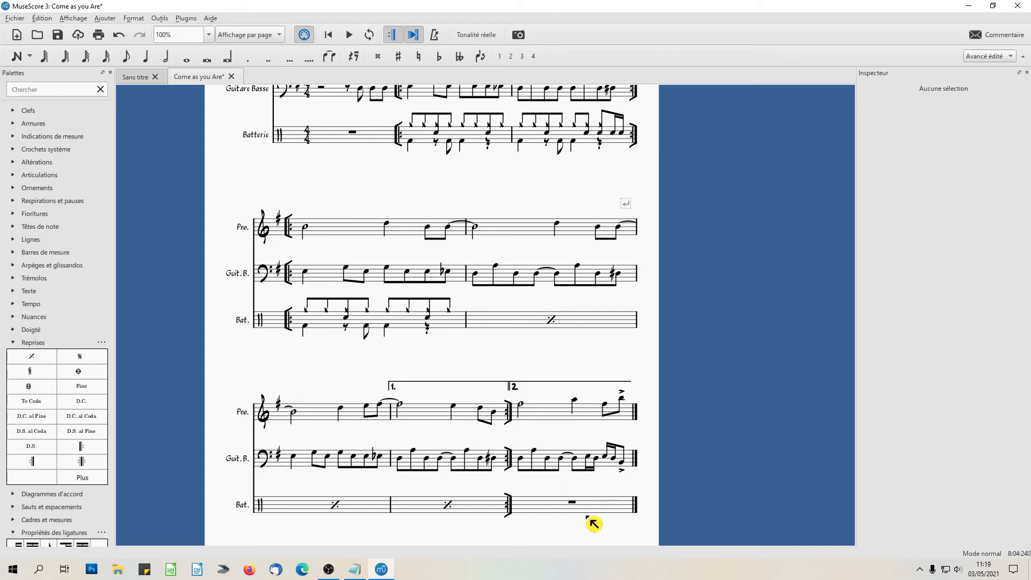
Copy the drum pattern from measure 3 and paste it into drum measure 8
left_click(542, 507)
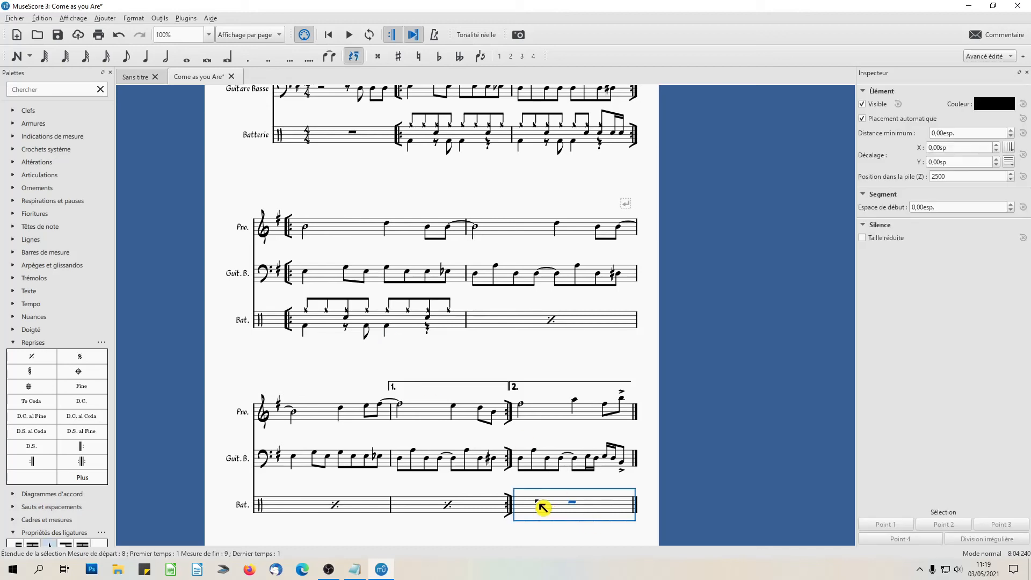
left_click(325, 328)
left_click(538, 142)
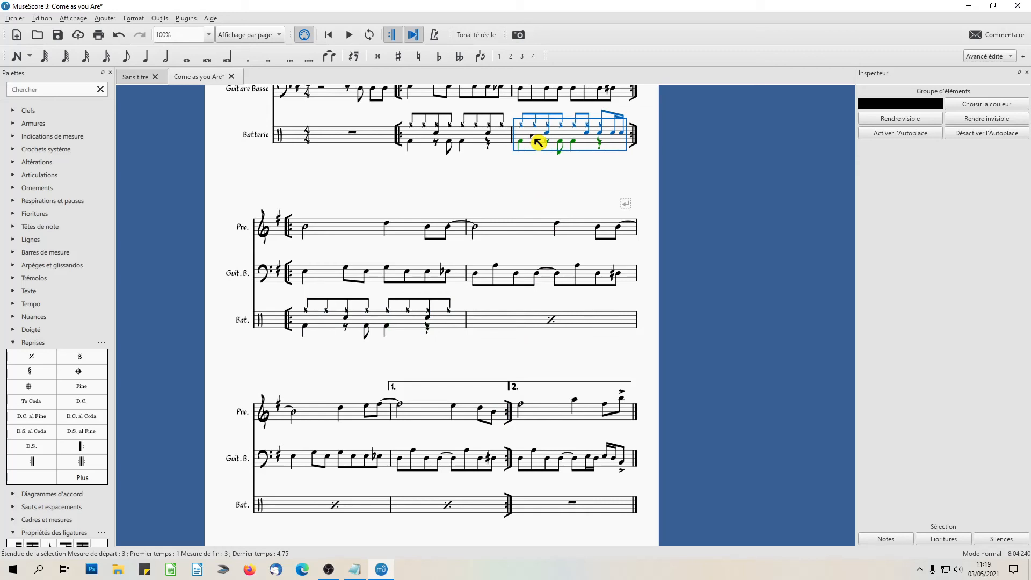
left_click(547, 511)
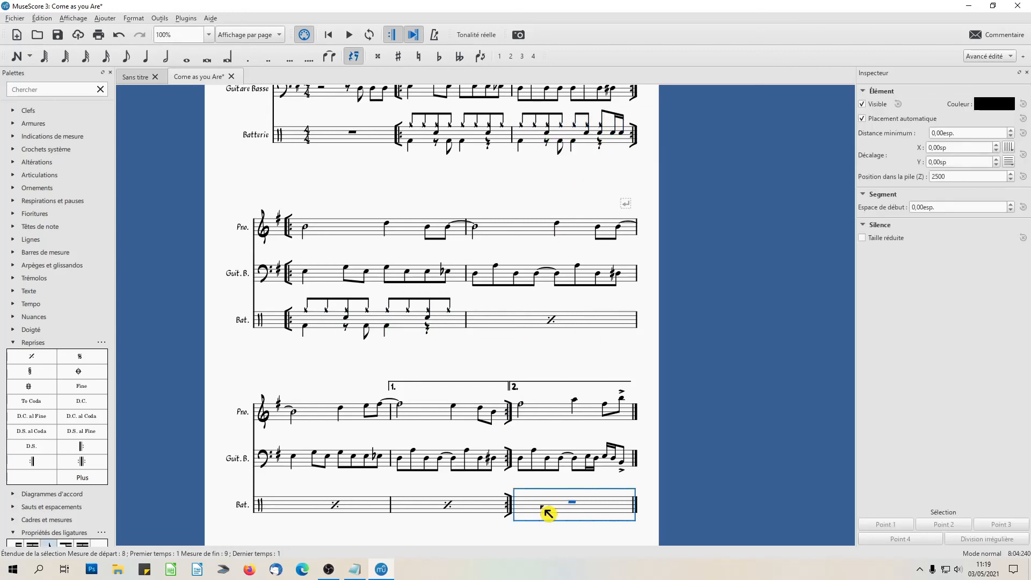
key("ctrl+v")
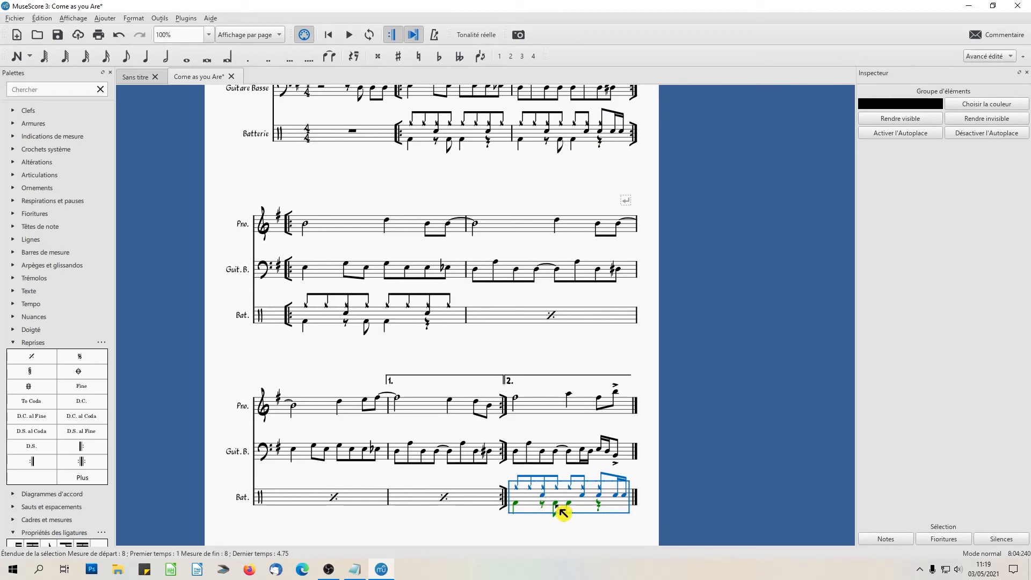
Start sixteenth-note entry on the drum staff from the beat 3 bass drum note in measure 8
left_click(571, 505)
left_click(17, 56)
left_click(106, 56)
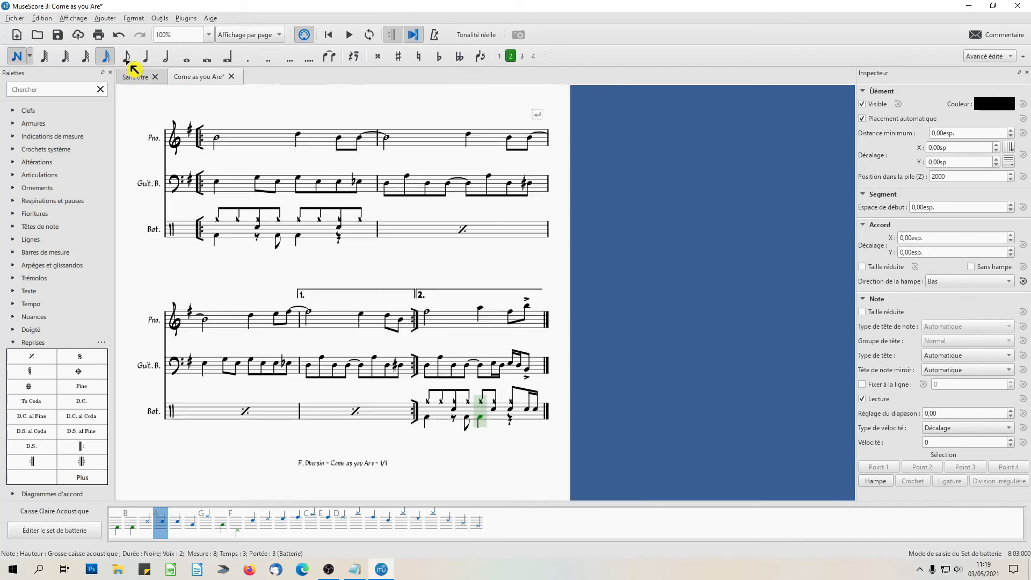
left_click(488, 413)
left_click(492, 414)
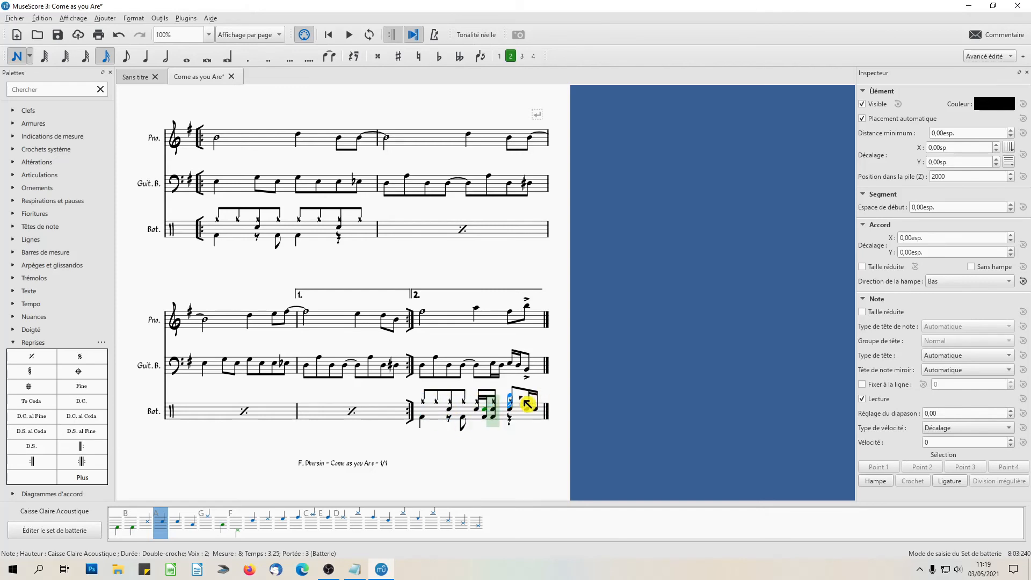
key("ctrl+z")
key("ctrl+z")
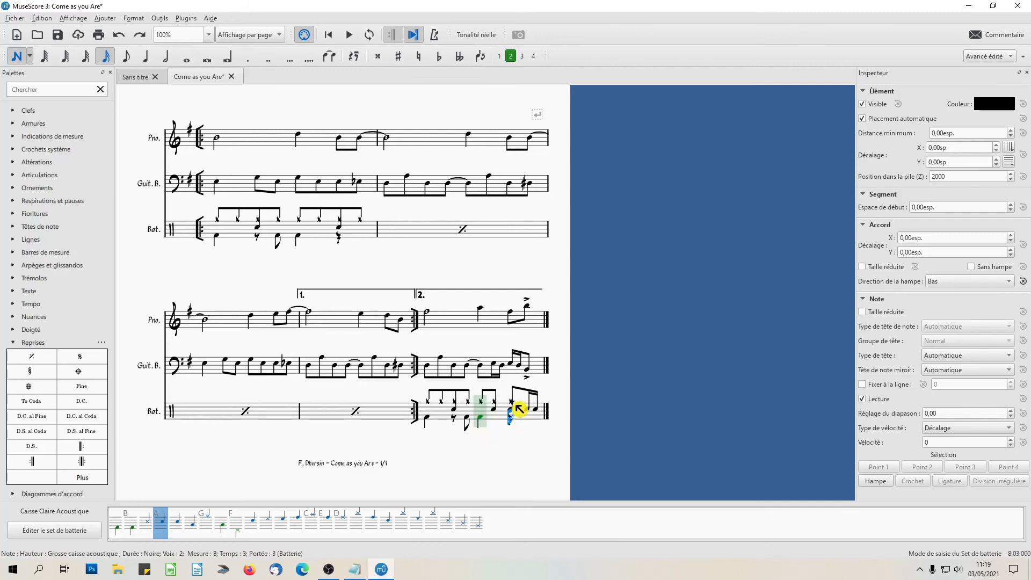
Enter acoustic snare sixteenth notes in voice 1 of drum measure 8, filling beat 3 and the first half of beat 4
left_click(500, 56)
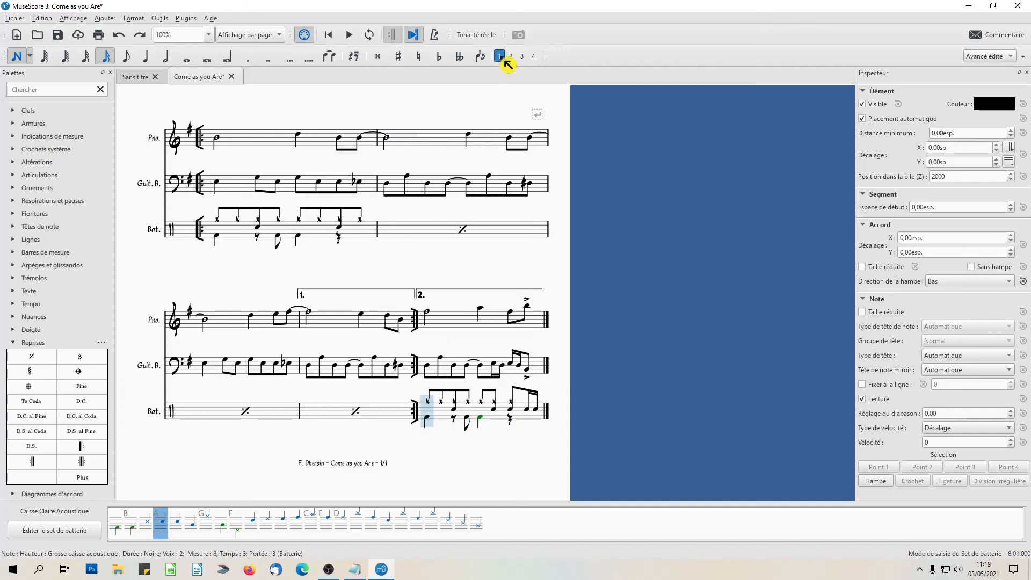
left_click(487, 413)
left_click(493, 417)
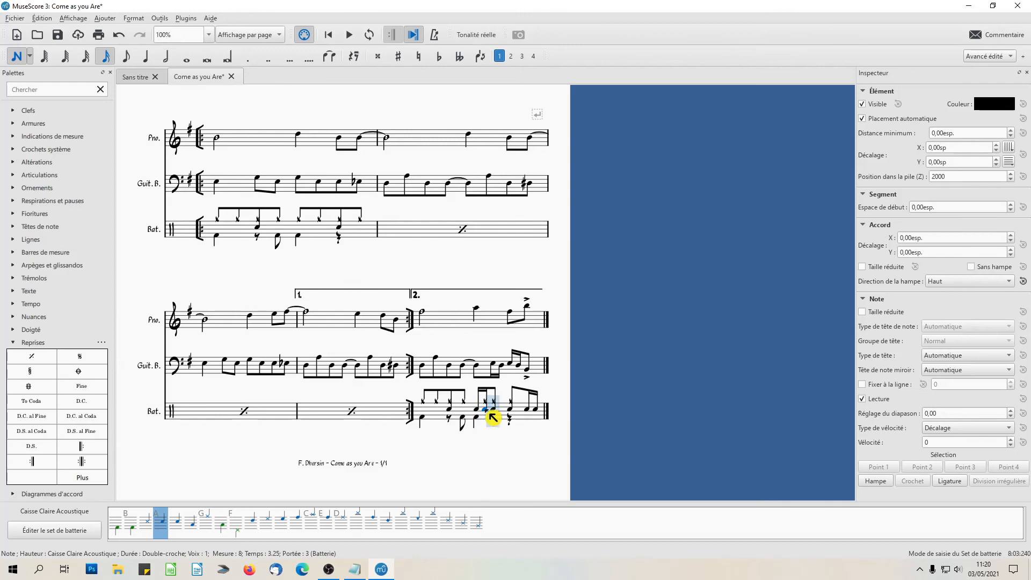
left_click(498, 415)
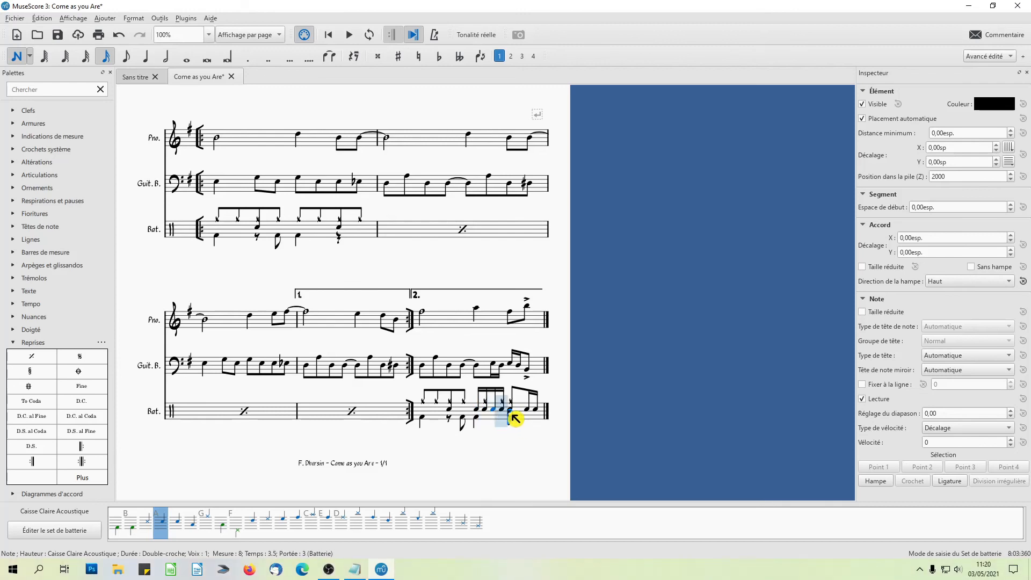
left_click(517, 414)
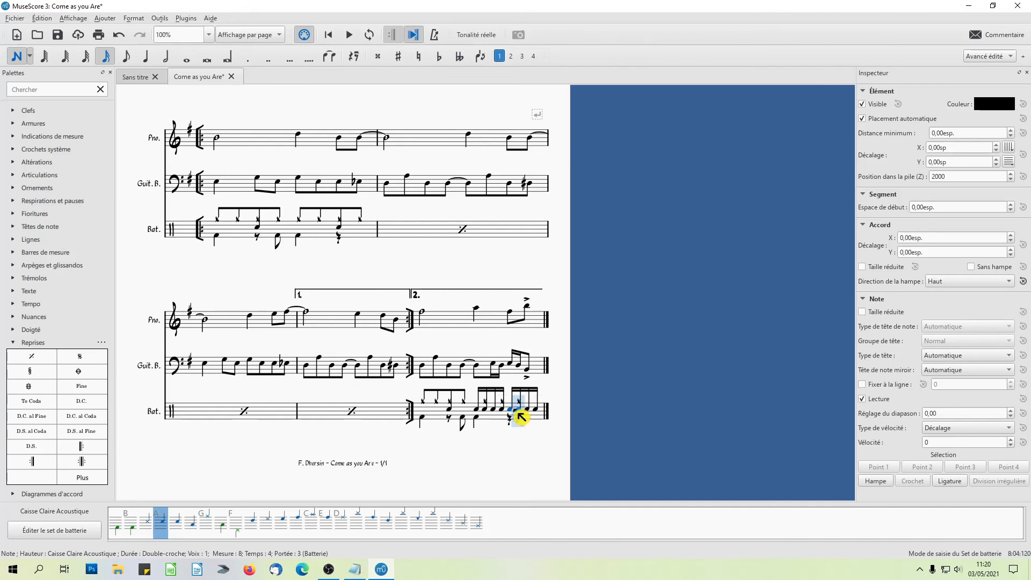
left_click(522, 415)
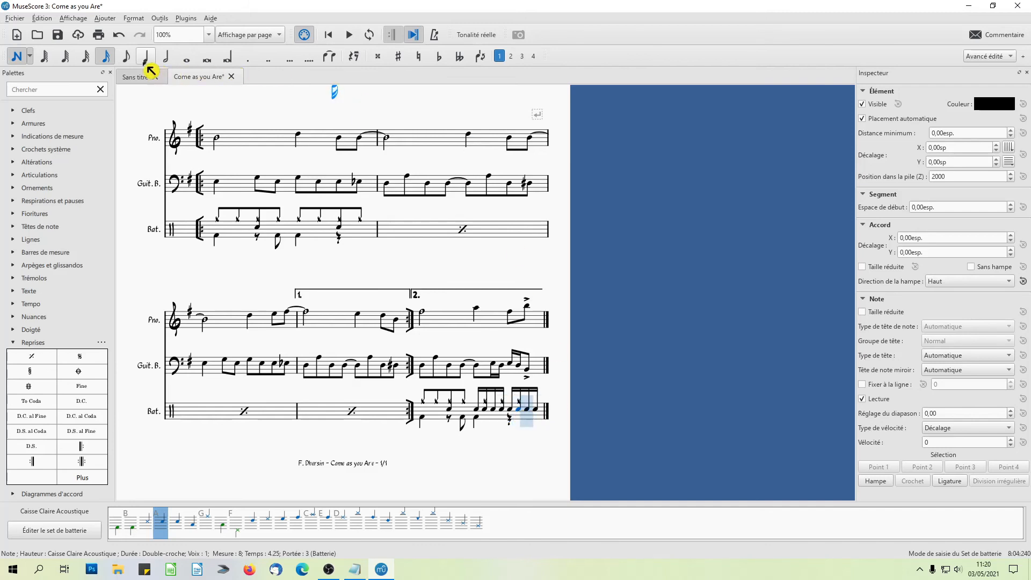
Enter an eighth-note snare on the last half of beat 4 in drum measure 8 and give it an accent
left_click(126, 56)
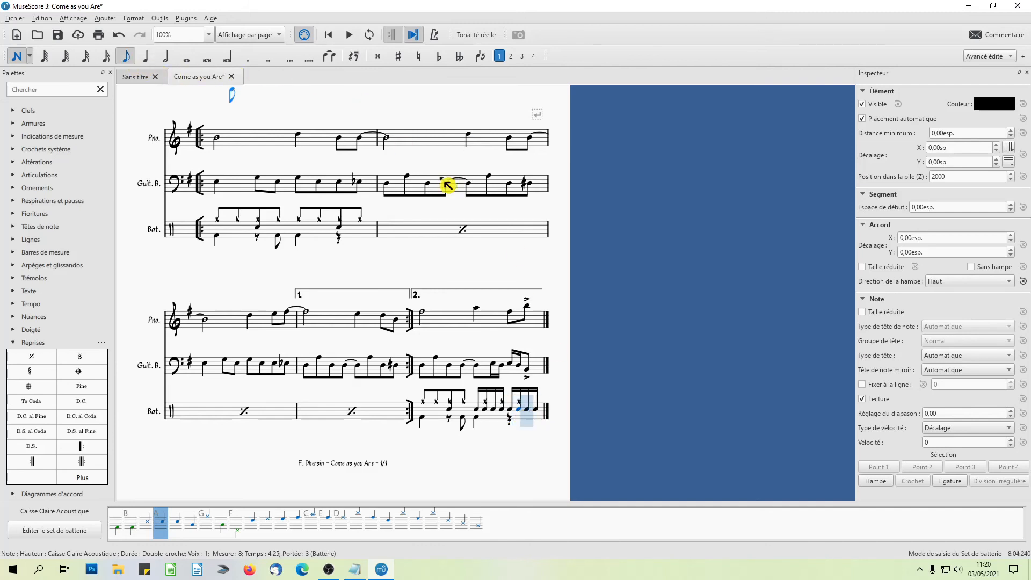
left_click(529, 413)
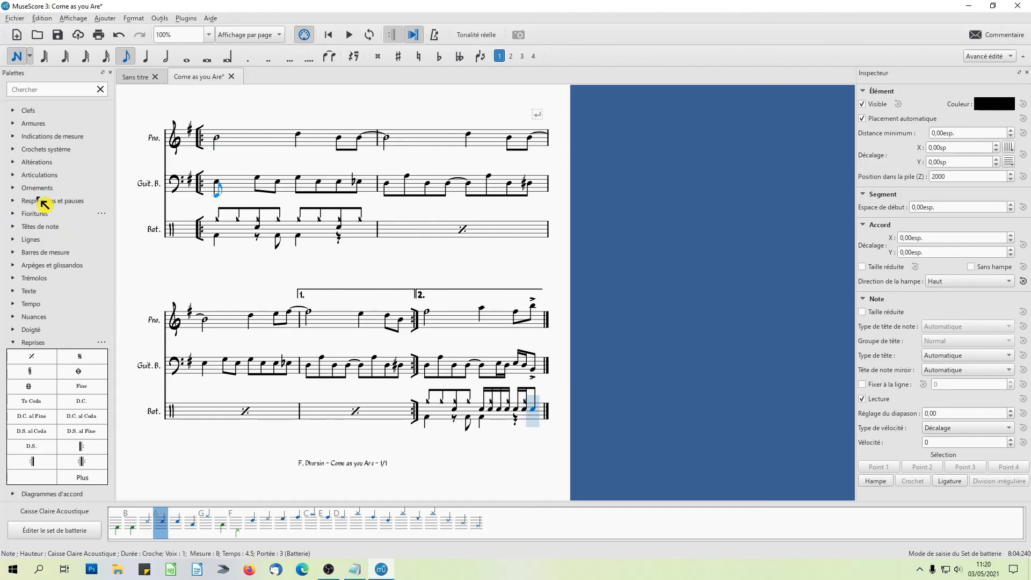
left_click(15, 178)
left_click(96, 202)
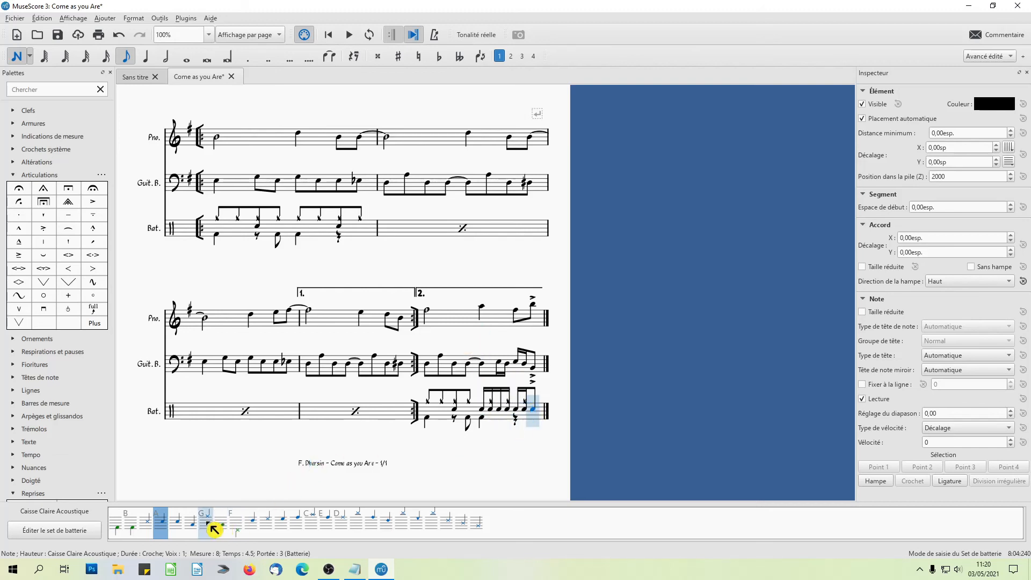
Add a Crash 1 cymbal eighth note above the final snare note of drum measure 8 and leave note entry
left_click(315, 524)
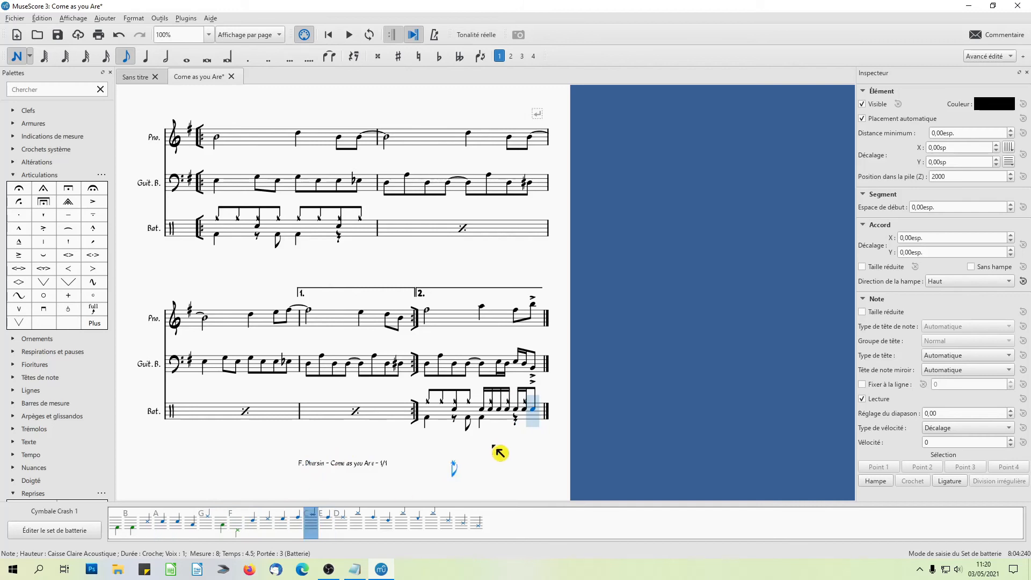
left_click(541, 399)
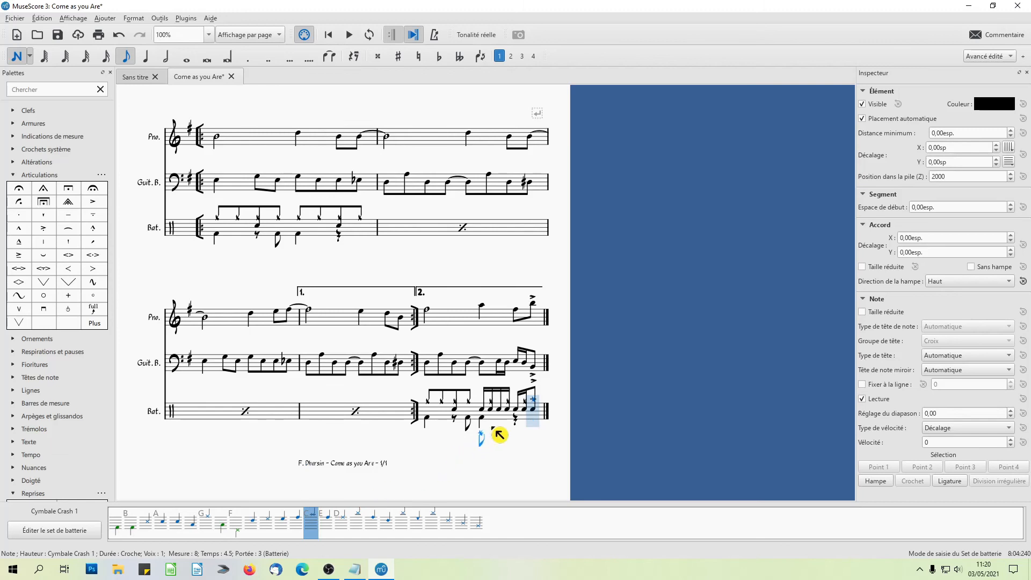
left_click(23, 59)
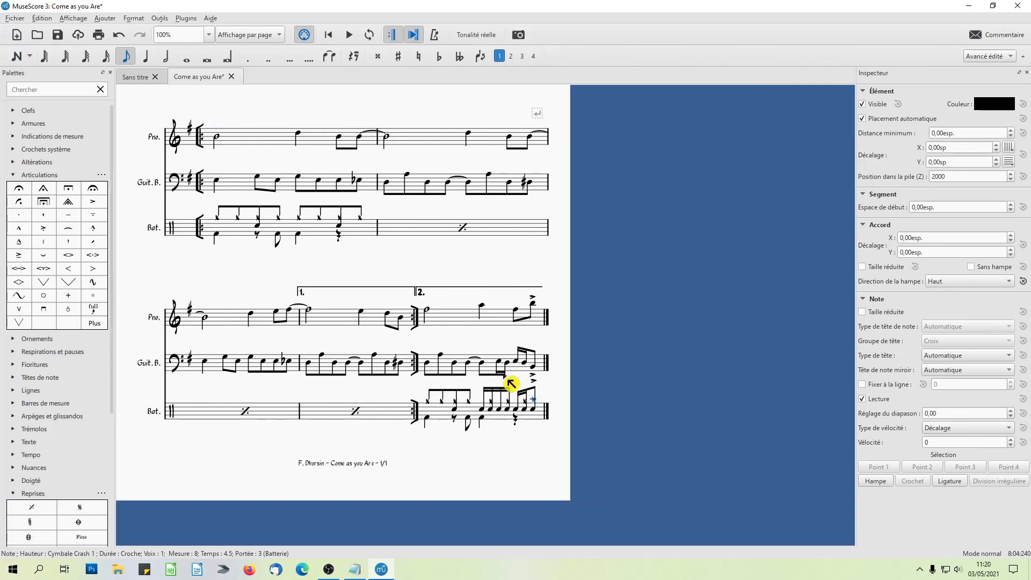
Delete the hi-hat notes above the snare sixteenths on beats 3 and 4 of drum measure 8
left_click(495, 407)
key("alt+Down")
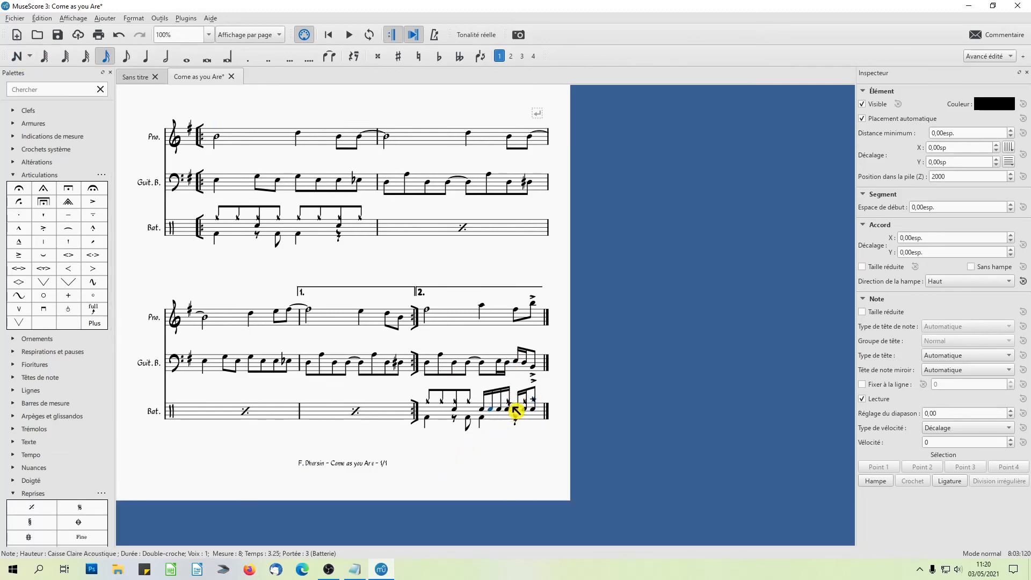
left_click(509, 403)
key("Delete")
key("Right")
key("Right")
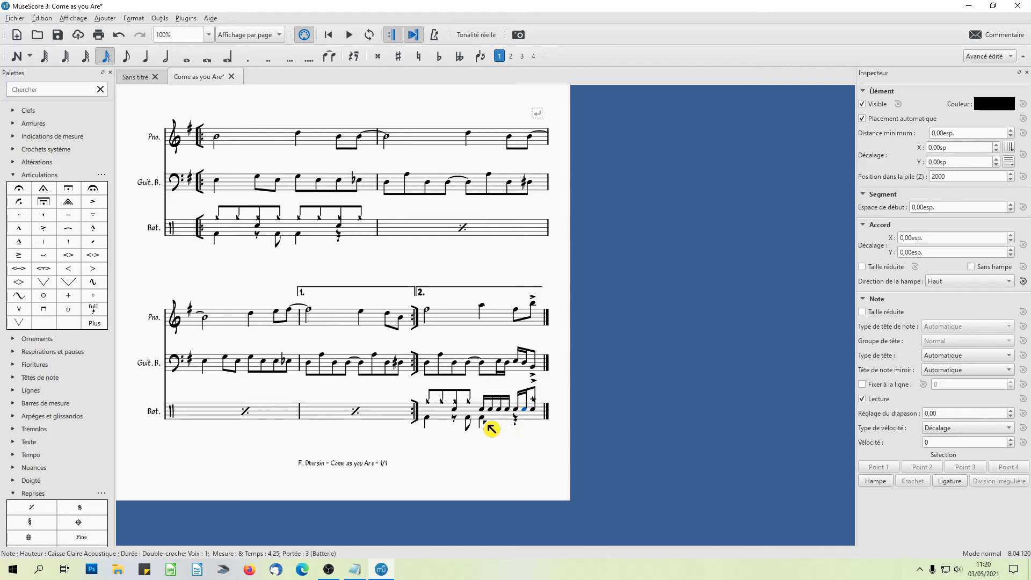
Shorten the voice 2 rest on beat 4 of drum measure 8 to an eighth and add an eighth-note bass drum after it
left_click(516, 419)
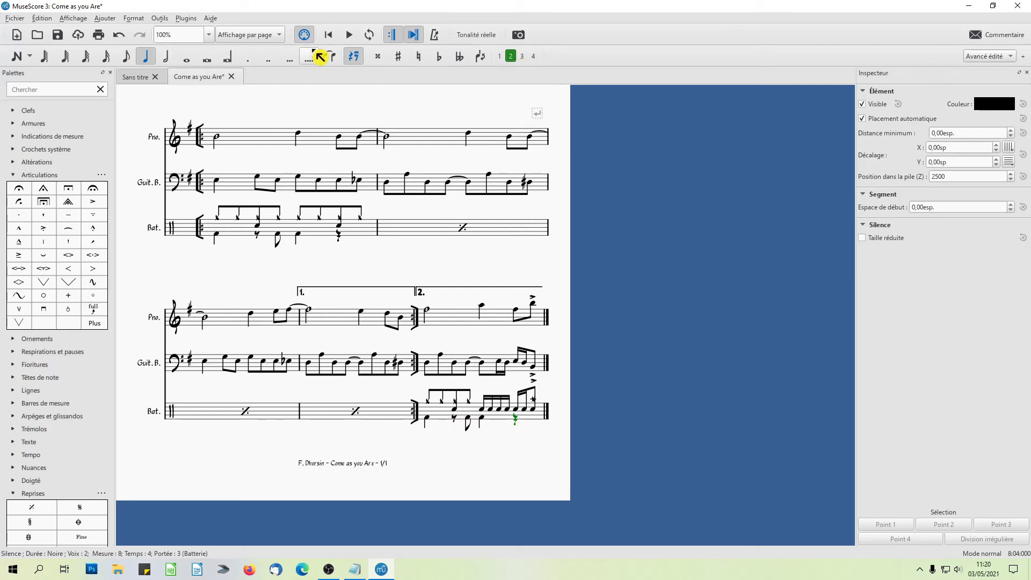
left_click(127, 57)
left_click(17, 56)
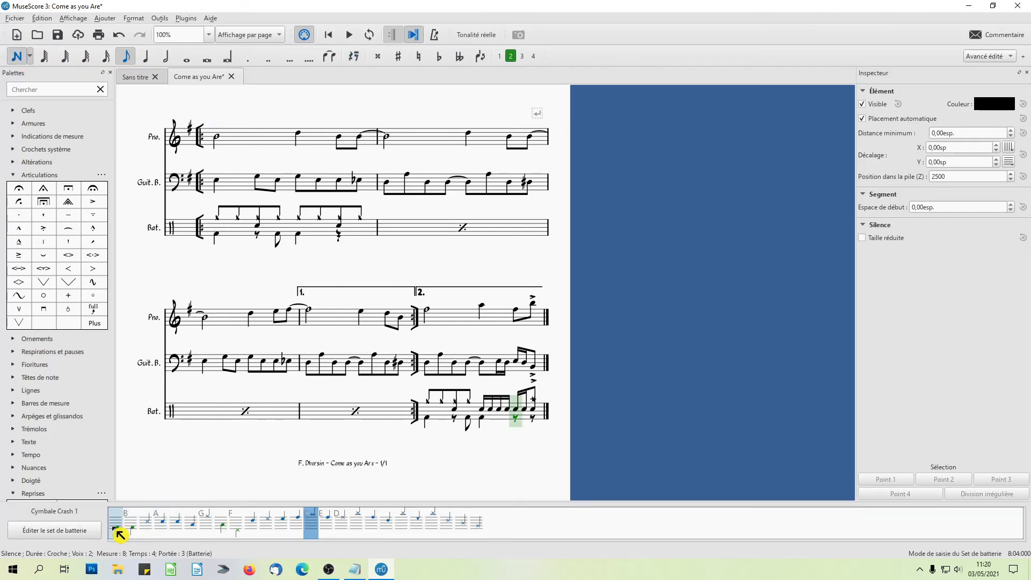
left_click(119, 532)
left_click(533, 423)
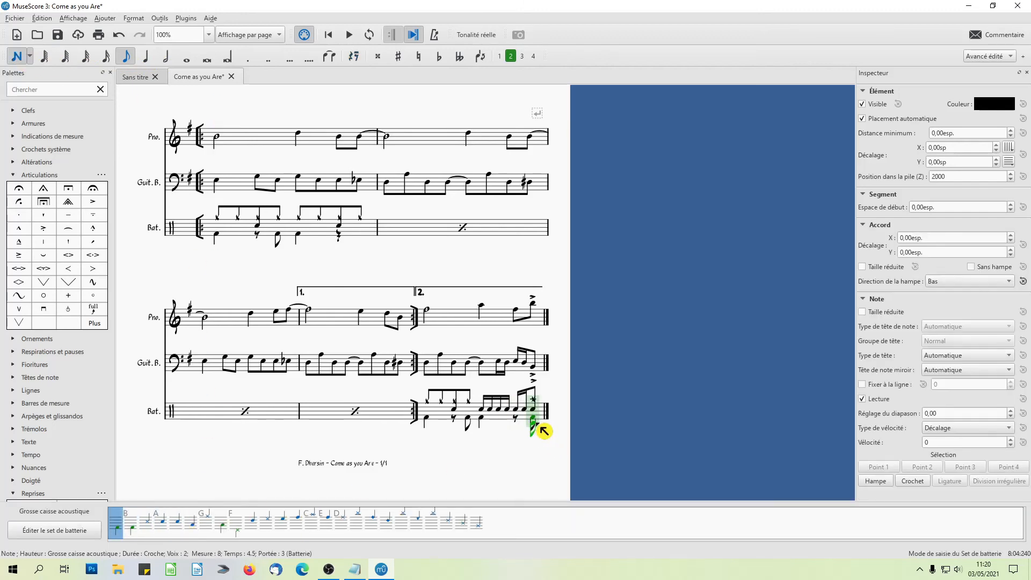
left_click(16, 56)
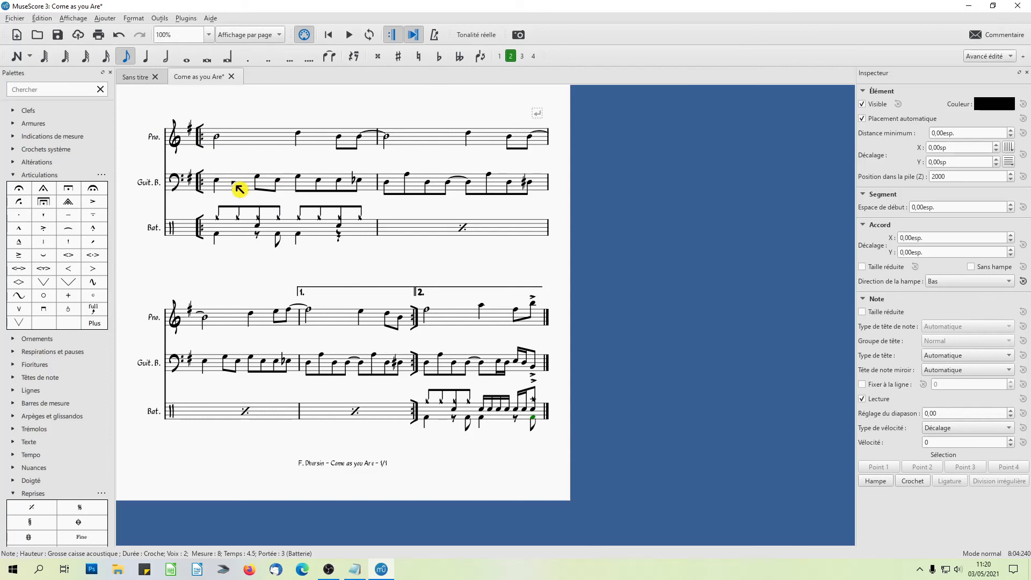
Play the score back from measure 4 to check the ending
left_click(240, 189)
key("space")
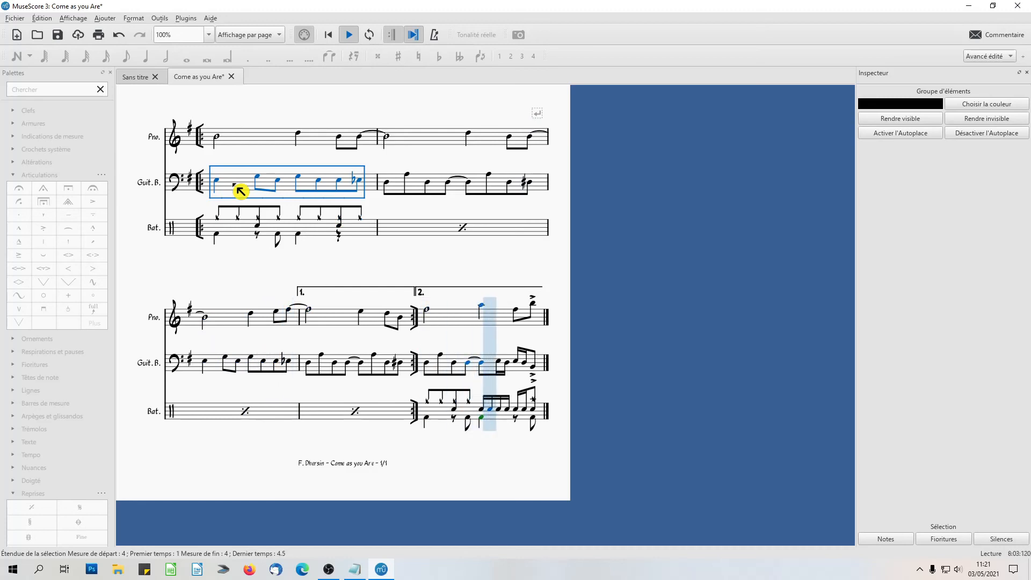
key("space")
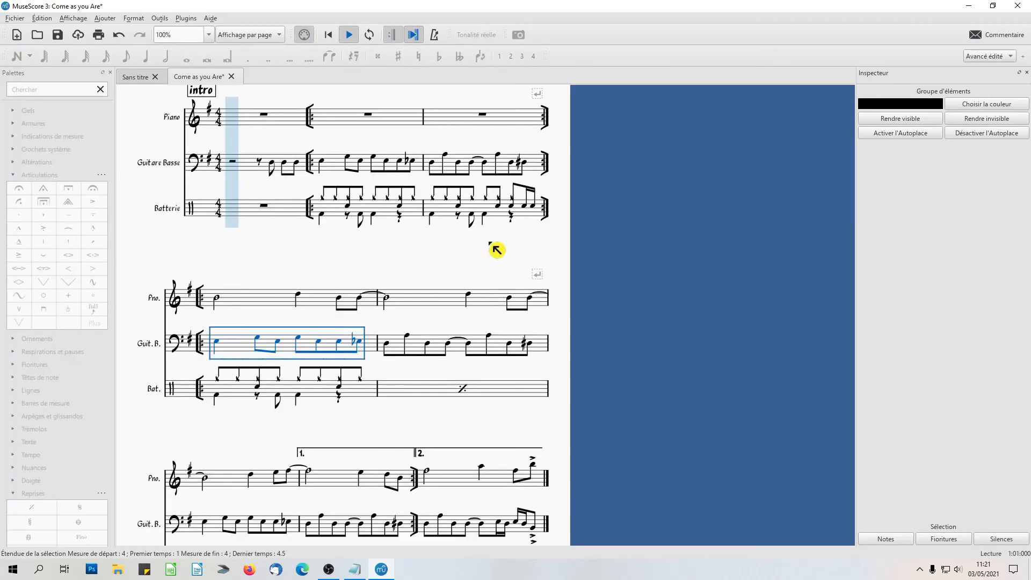
Add a slur starting on the last piano note of measure 7, just before the first ending's repeat barline
scroll(411, 268, "down", 3)
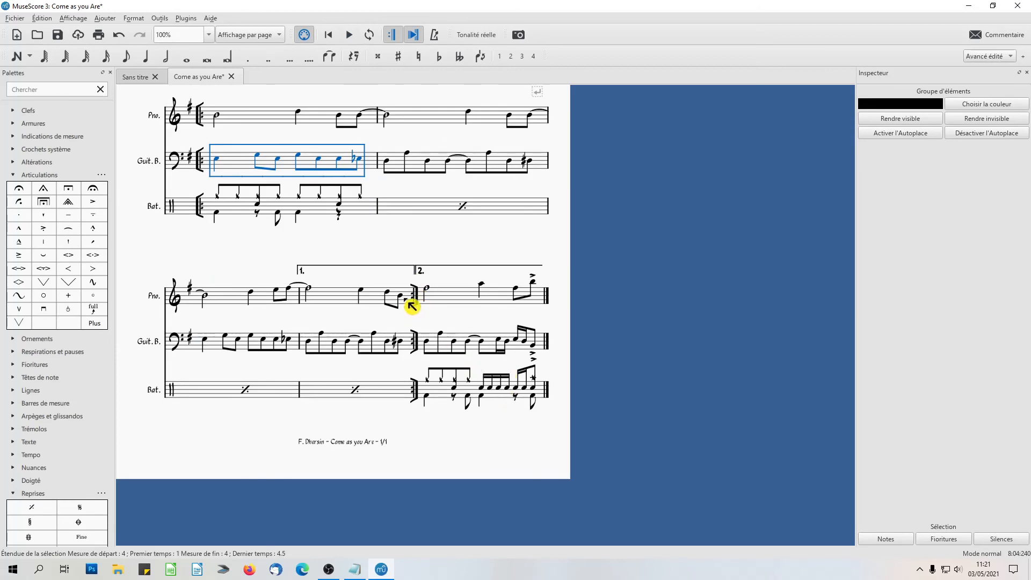
left_click(404, 298)
left_click_drag(405, 240, 412, 279)
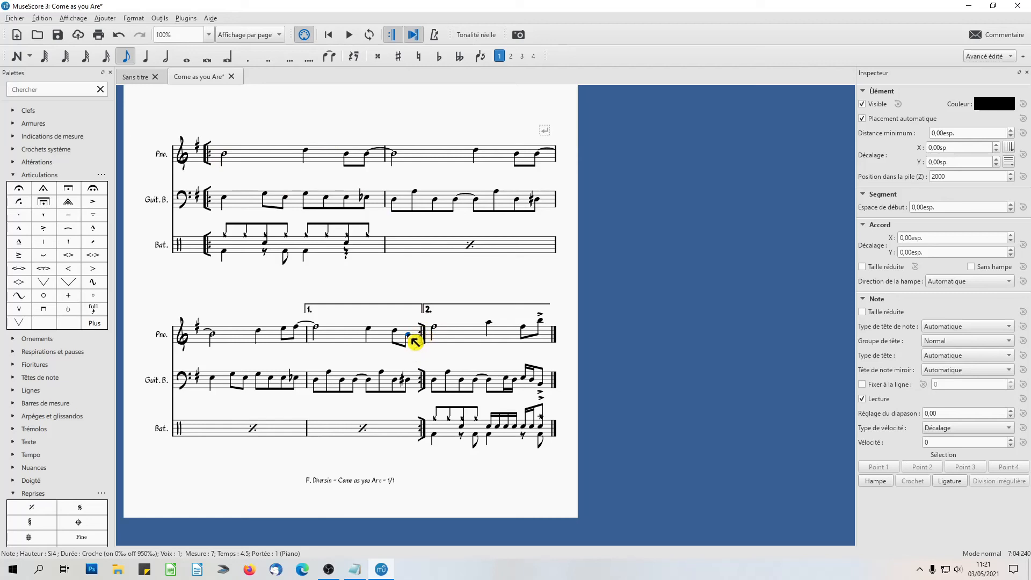
left_click(19, 175)
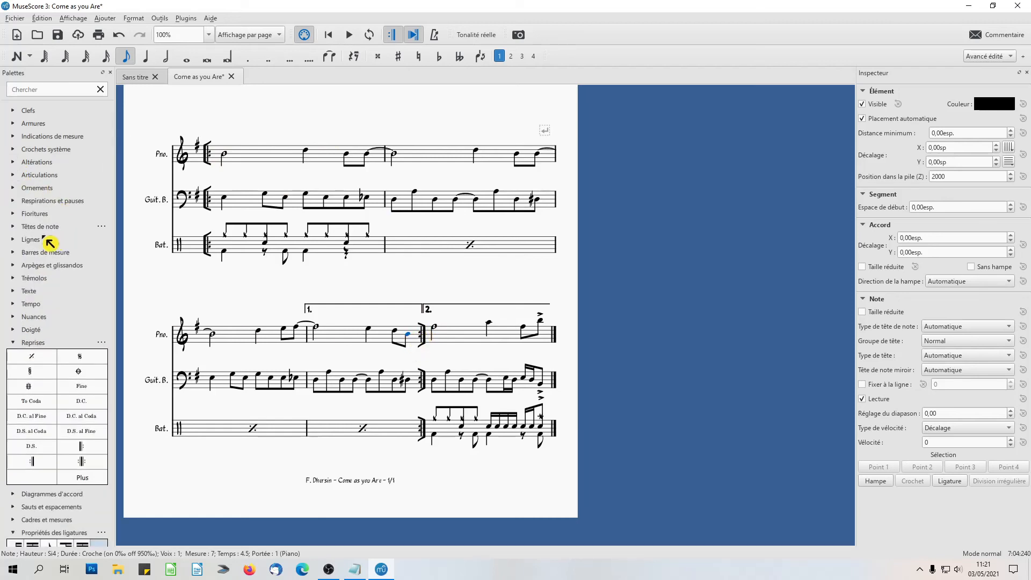
left_click(14, 240)
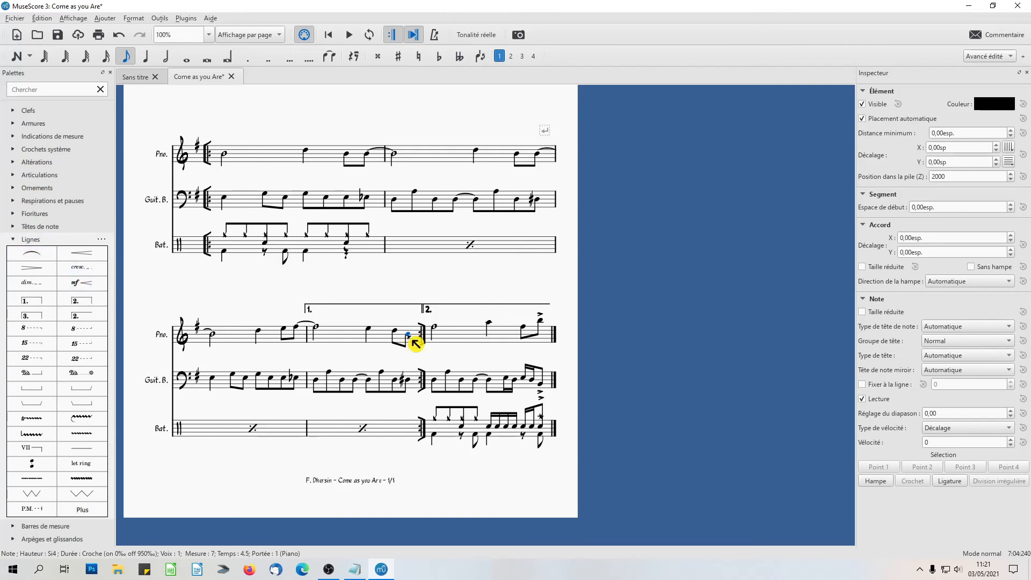
left_click(38, 263)
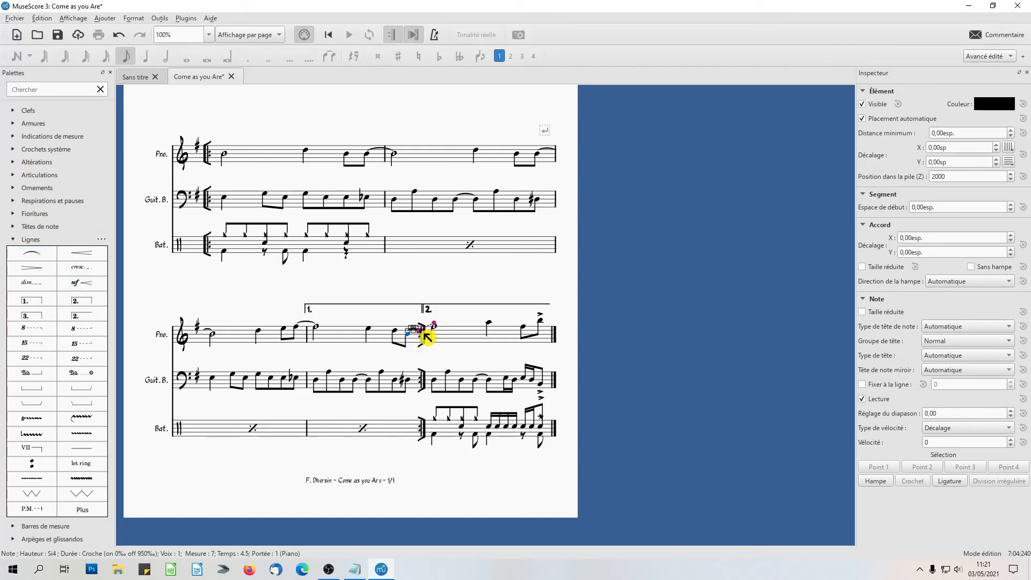
left_click(427, 283)
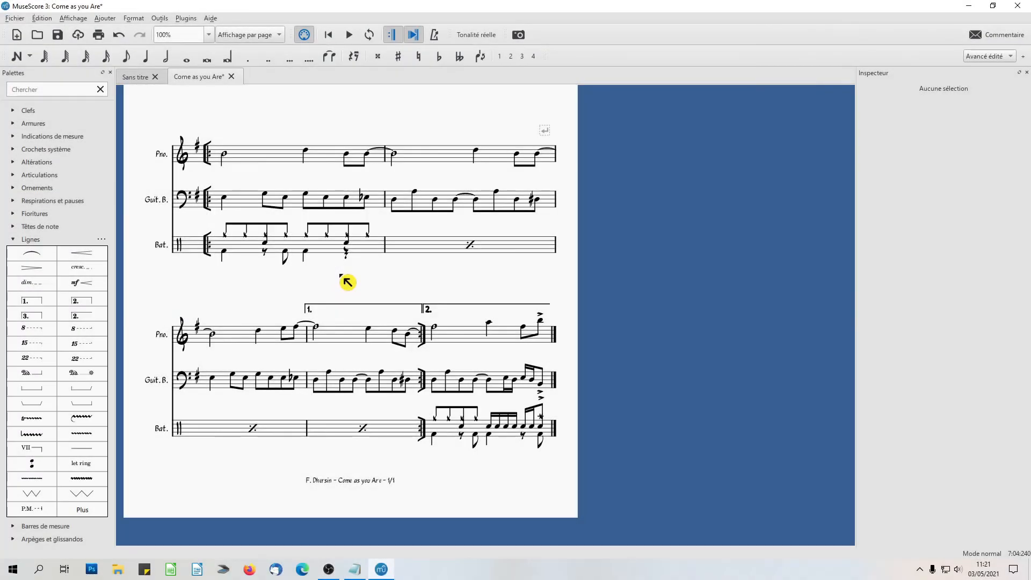
scroll(355, 284, "up", 3)
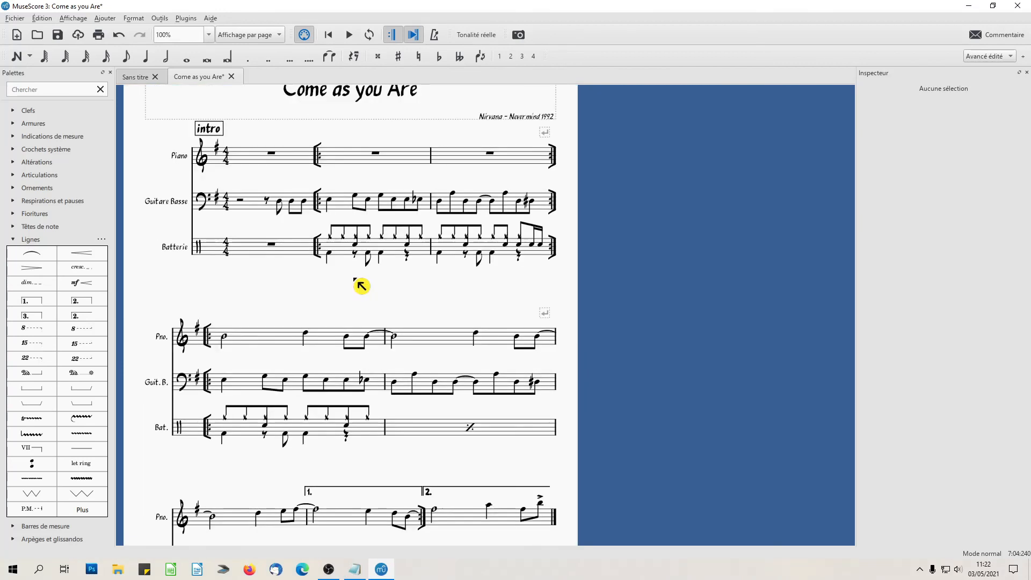
left_click(18, 23)
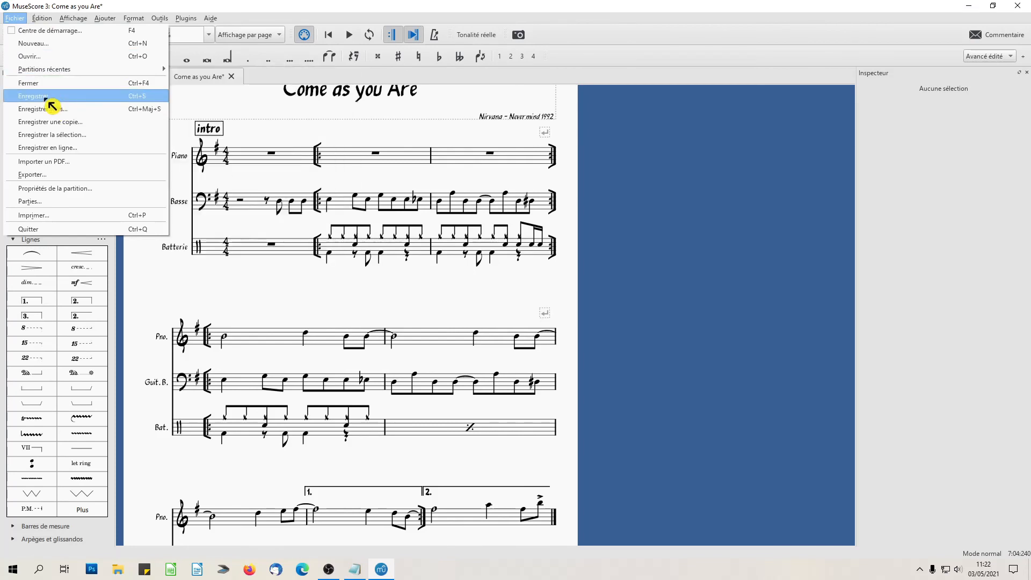
left_click(357, 296)
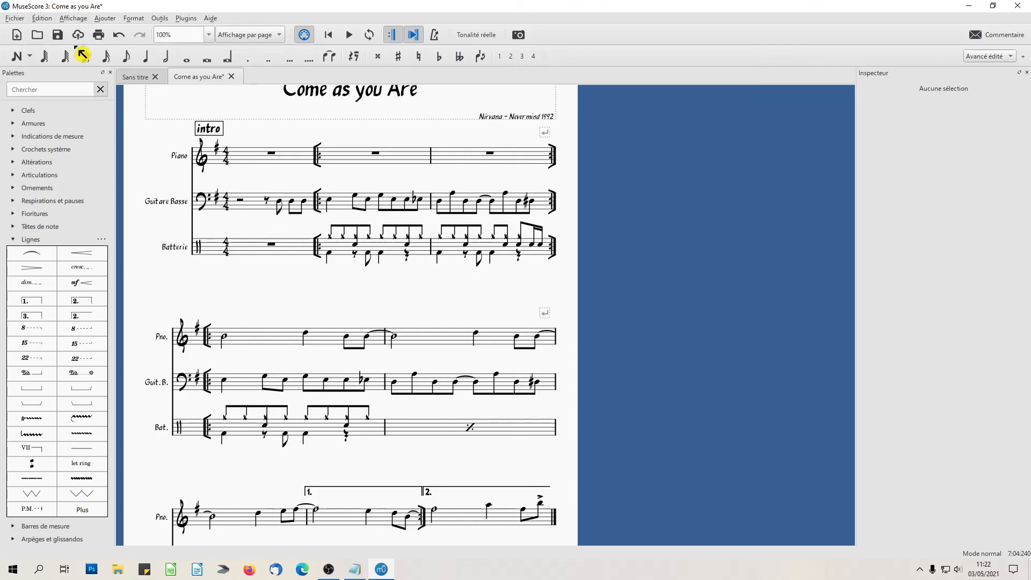
Examine the doPDF 10, HP Deskjet 2540 series and Microsoft Print to PDF choices for printing the score, and cancel without printing
left_click(17, 20)
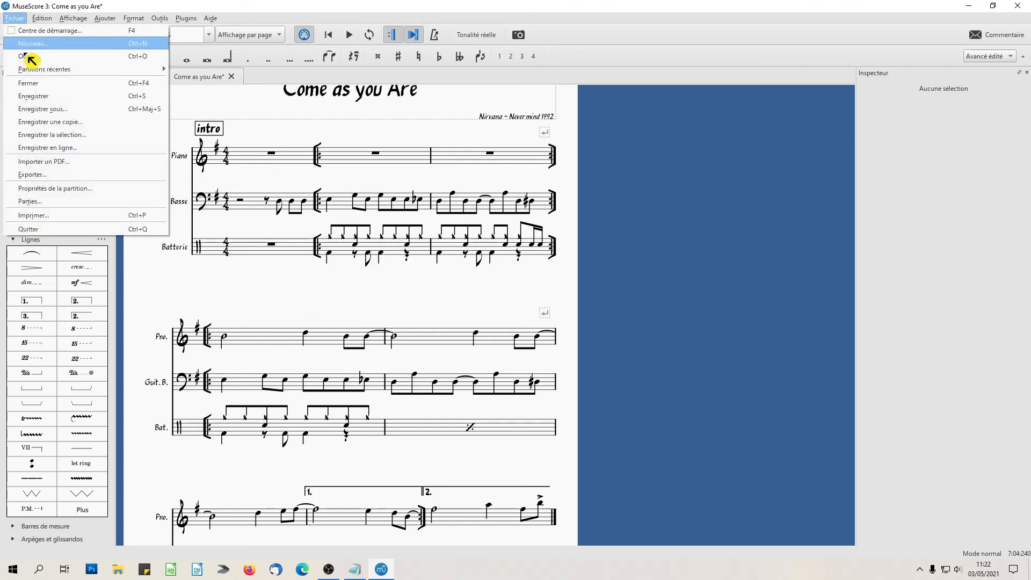
left_click(43, 224)
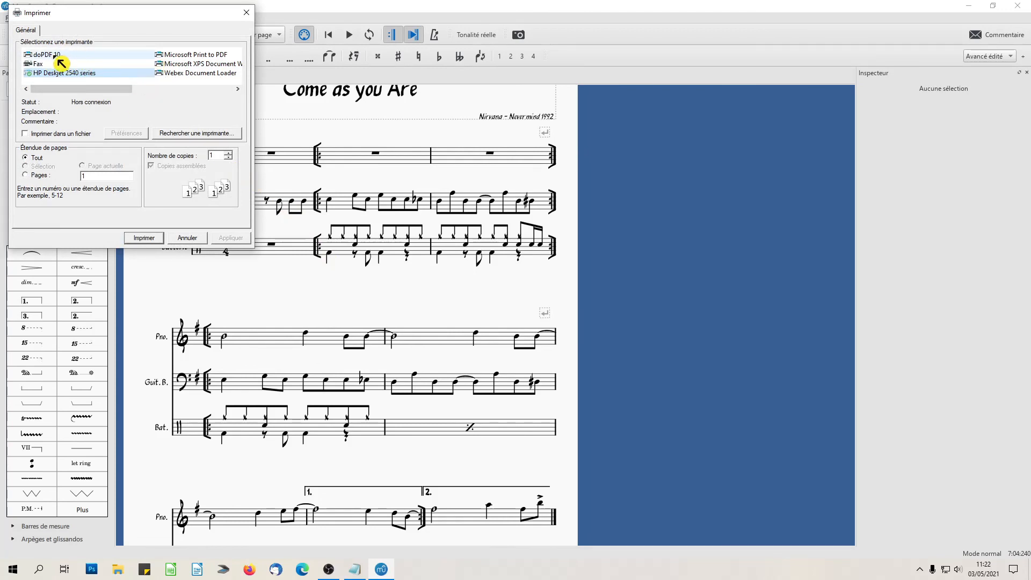
left_click(57, 57)
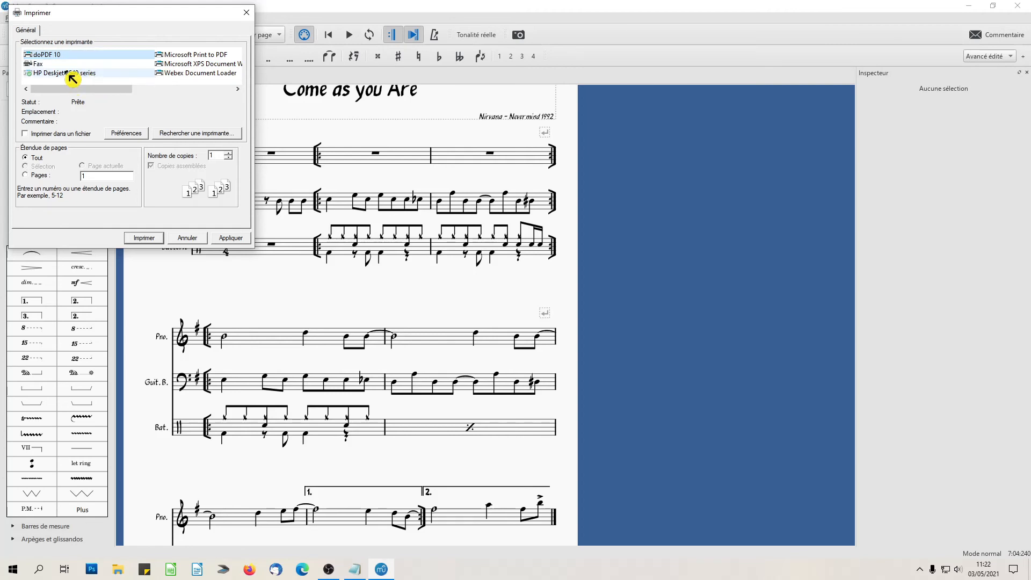
left_click(68, 75)
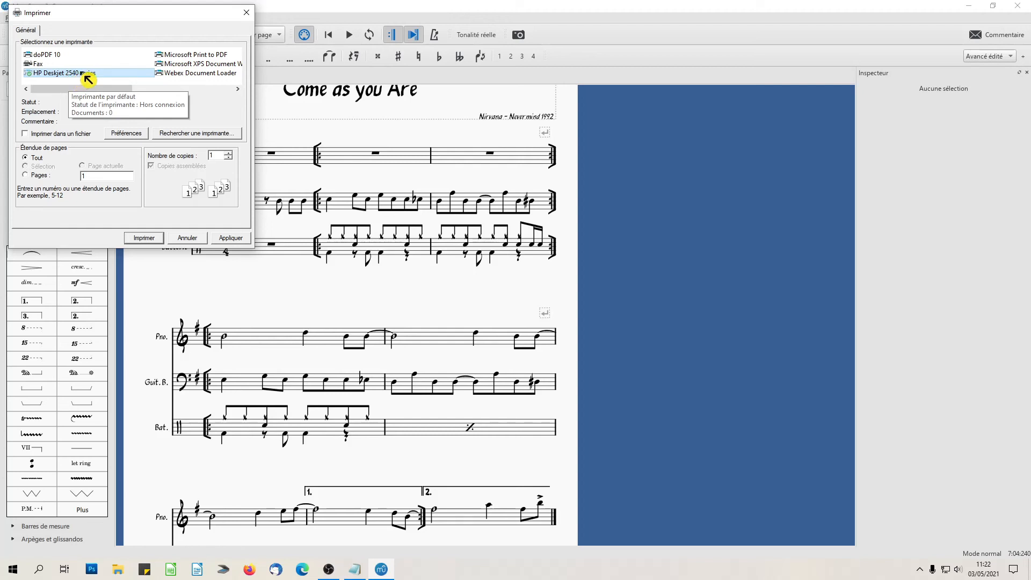
left_click(203, 57)
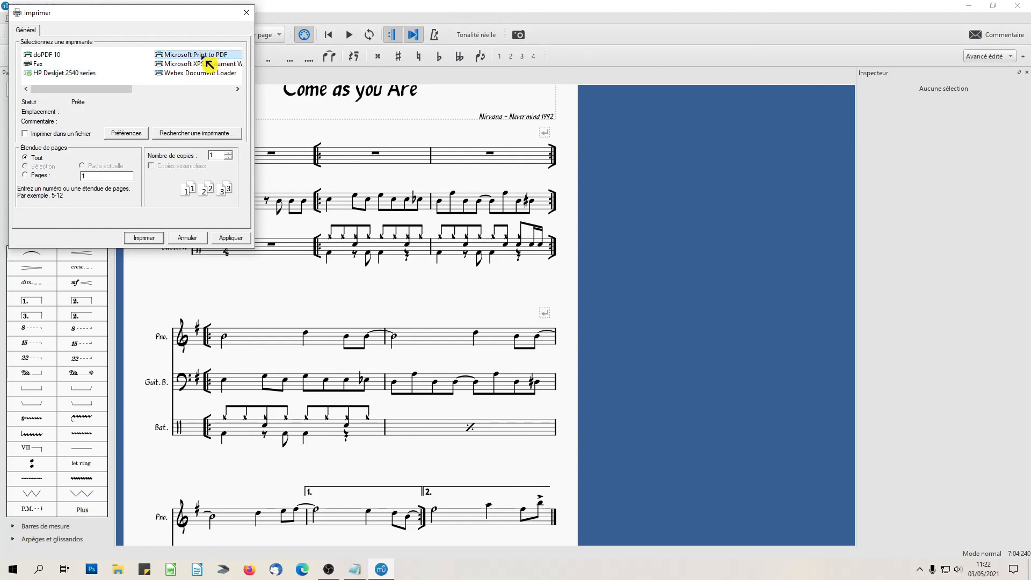
left_click(64, 80)
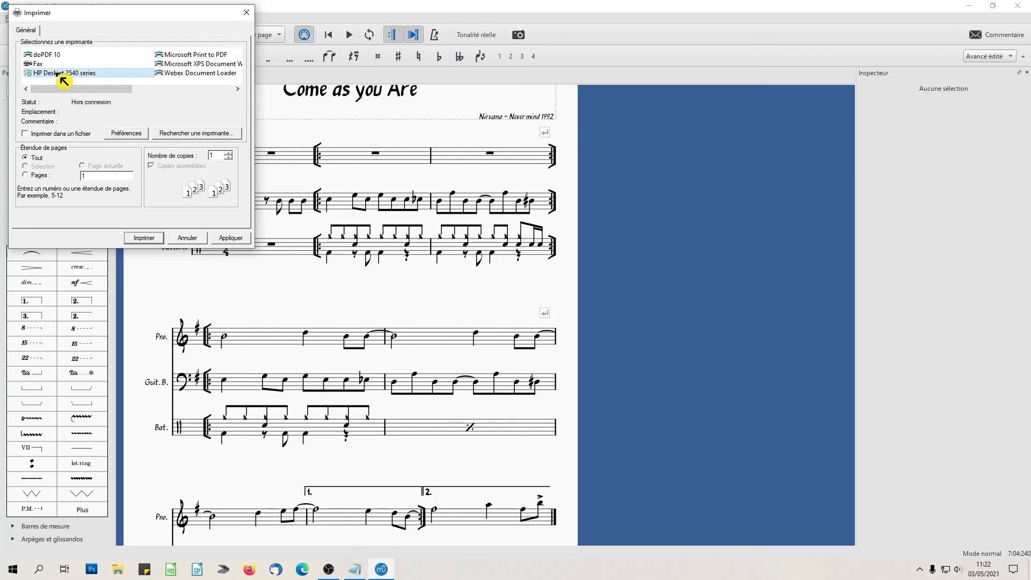
left_click(186, 238)
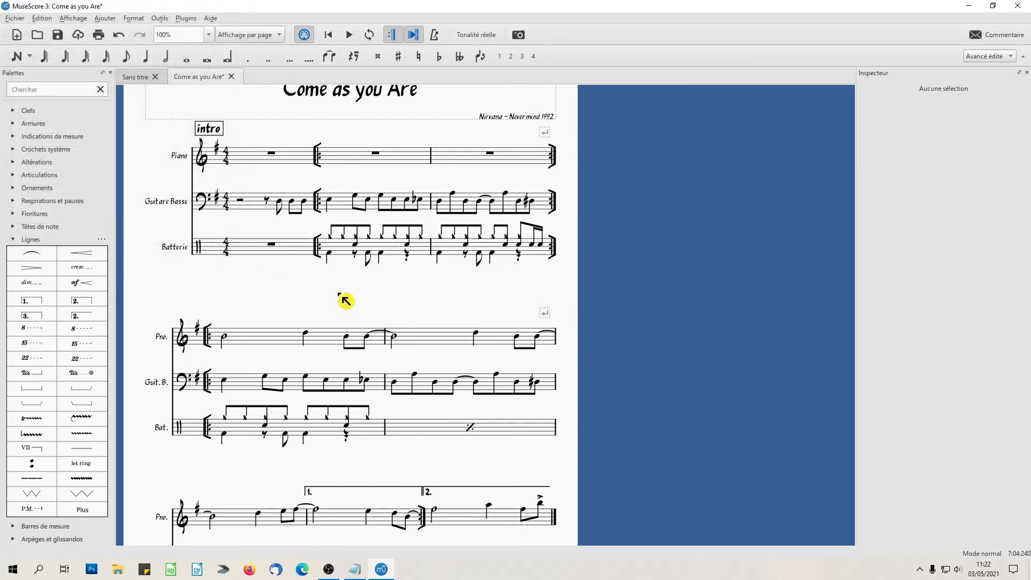
Generate separate parts for all the score's instruments: Piano, Guitare Basse and Batterie
scroll(324, 295, "up", 2)
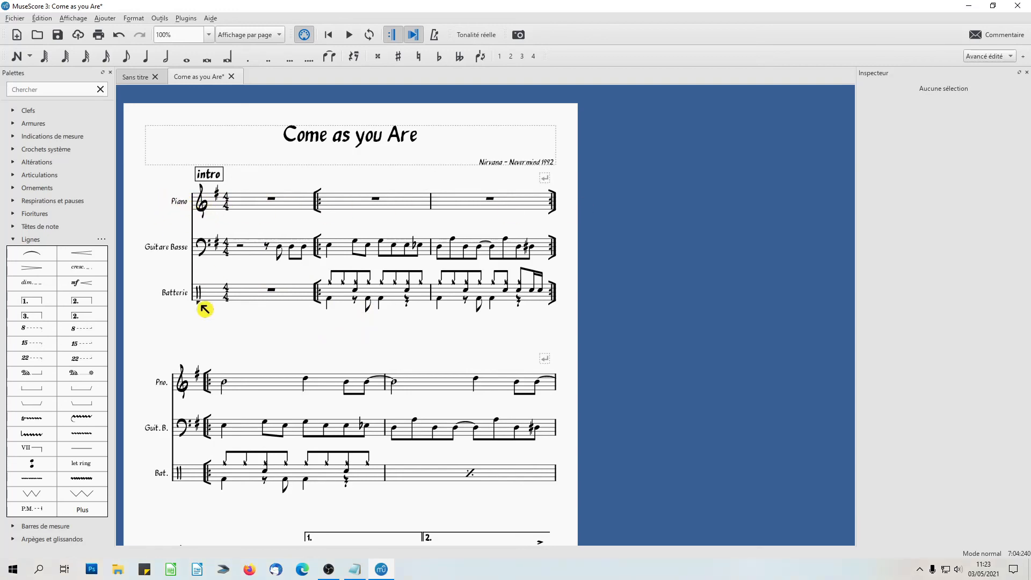
left_click(15, 18)
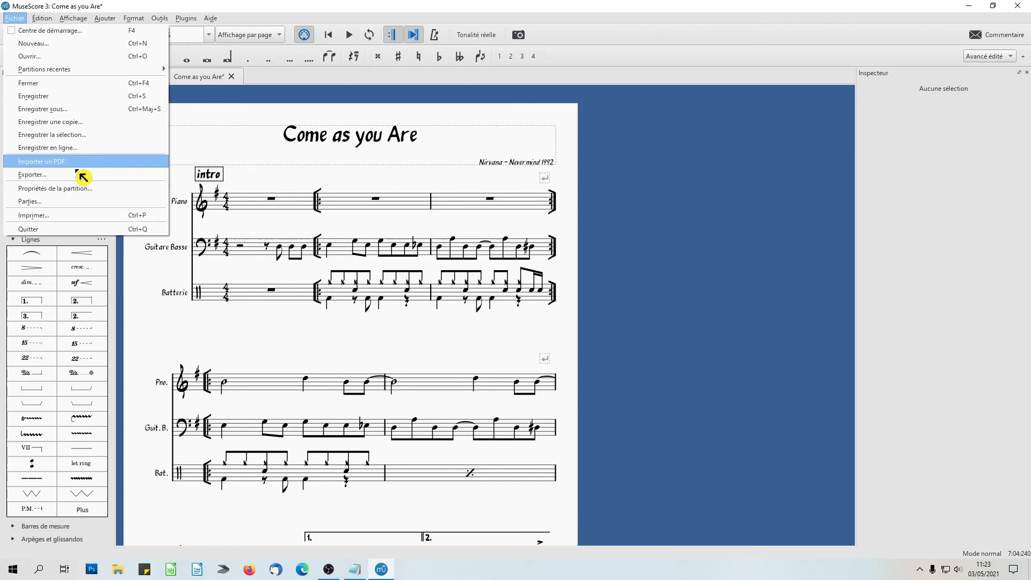
left_click(36, 207)
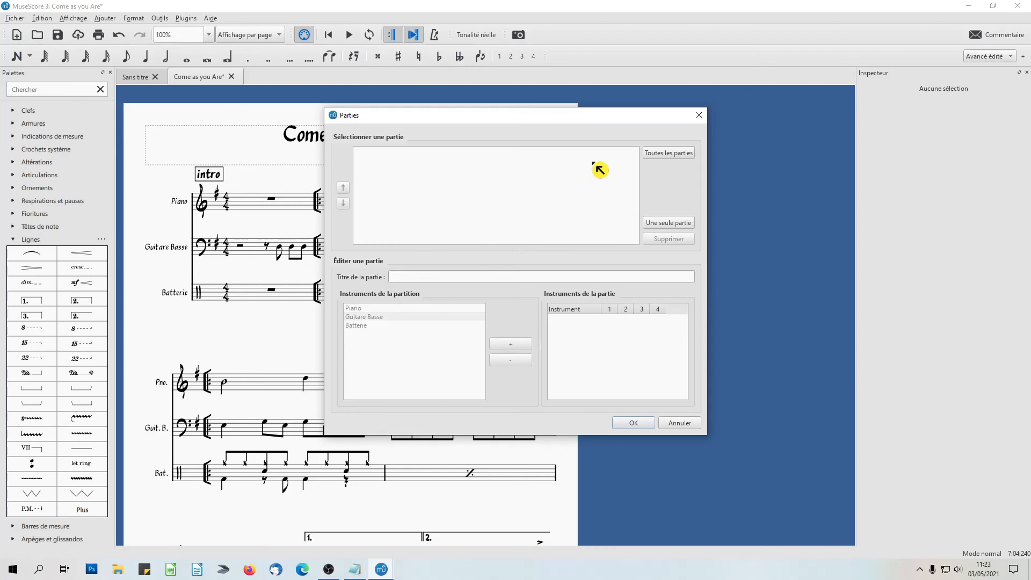
left_click(674, 160)
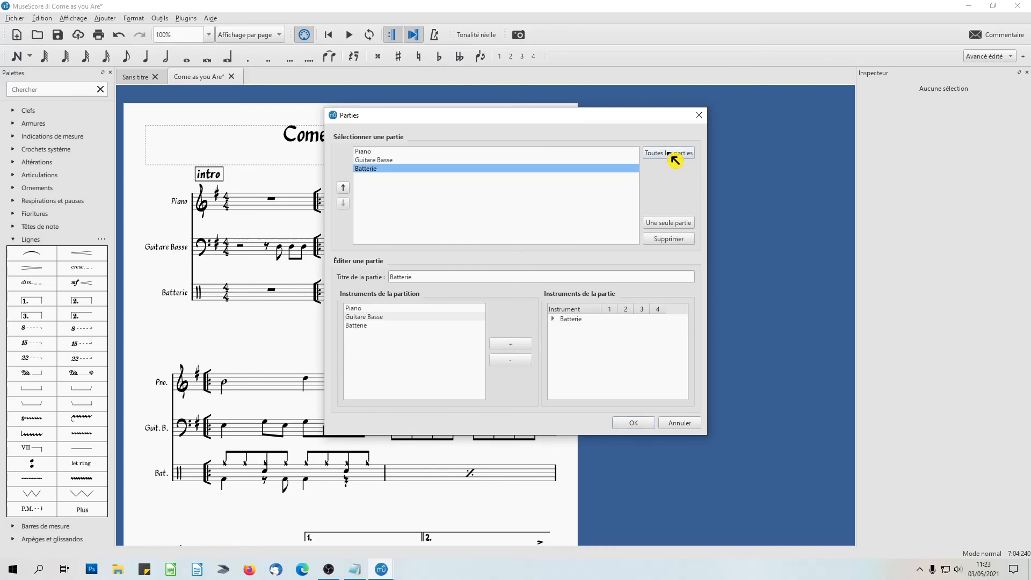
left_click(368, 152)
left_click(377, 161)
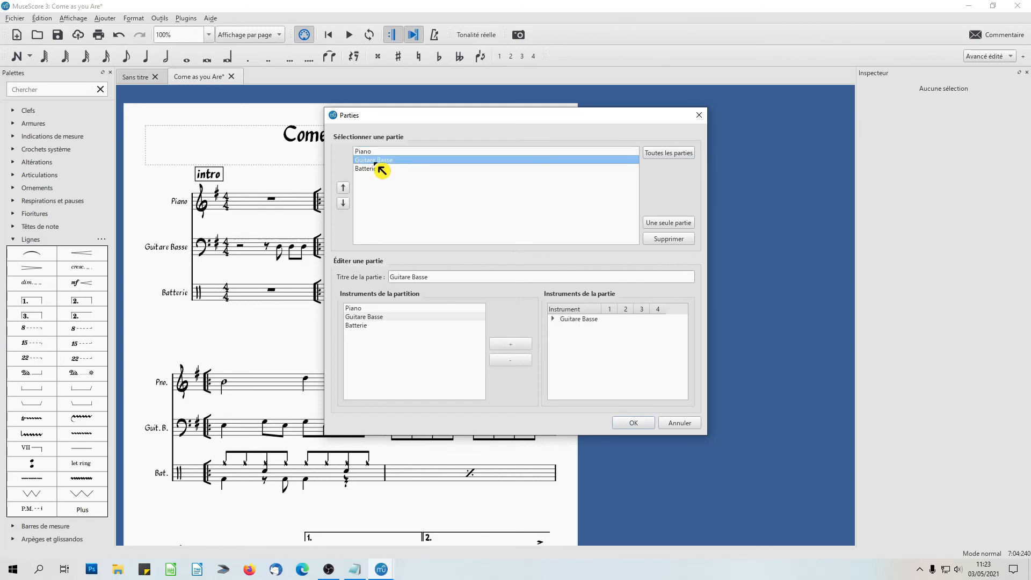
left_click(633, 423)
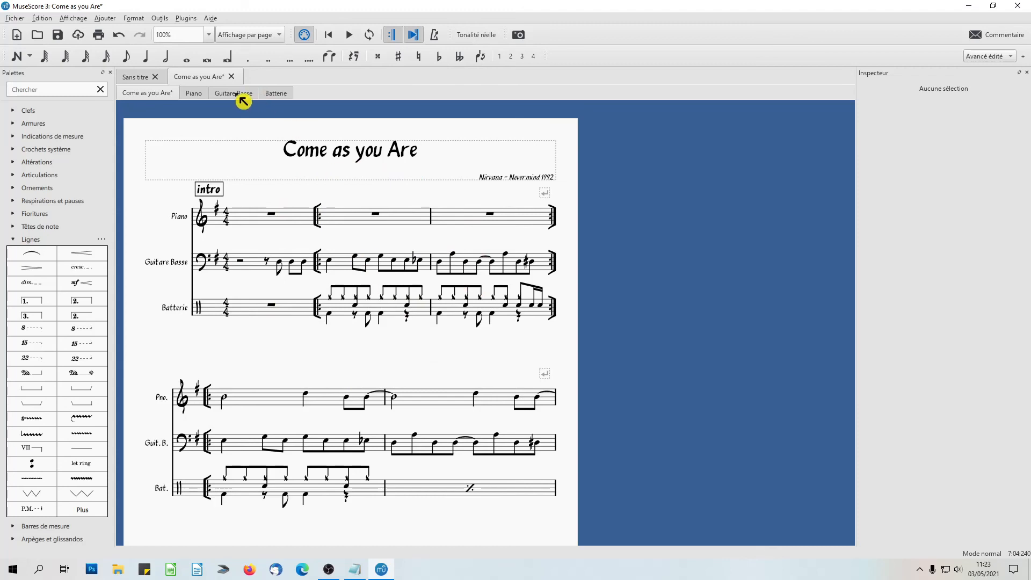
In the Piano part, add a line break after measure 3
left_click(195, 95)
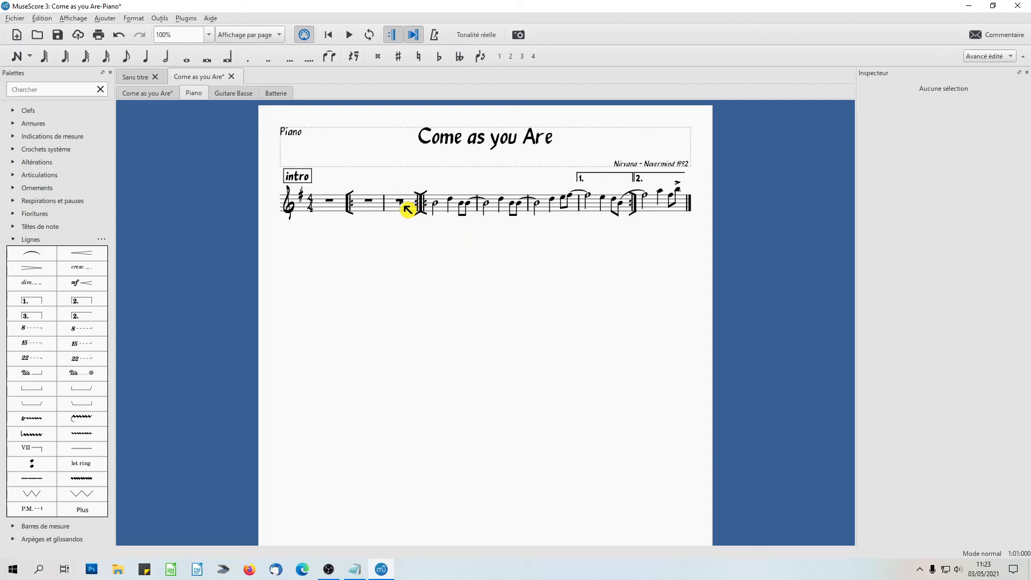
left_click(400, 202)
key("Return")
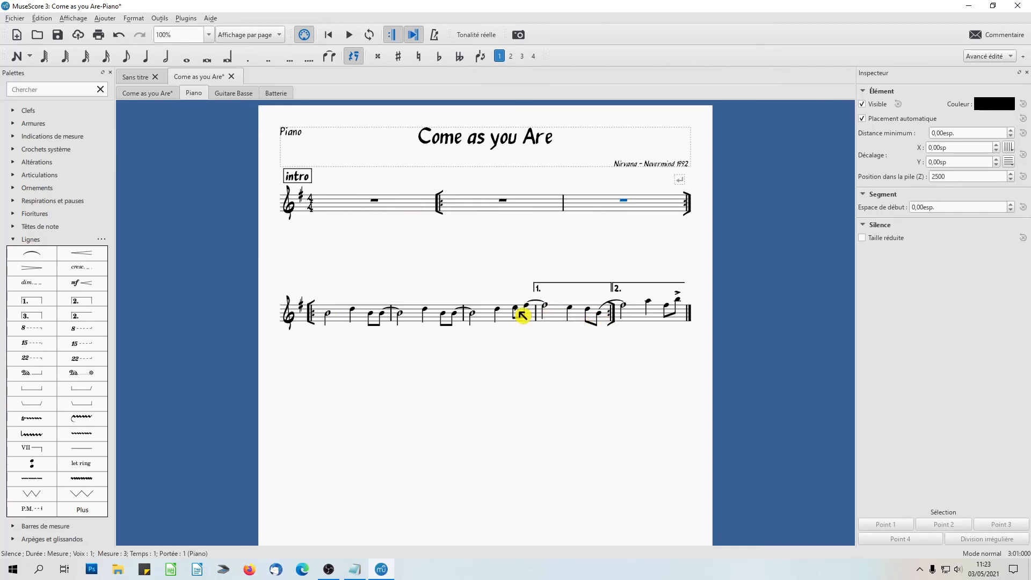
In the Guitare Basse part, add line breaks after measures 3 and 5
left_click(236, 95)
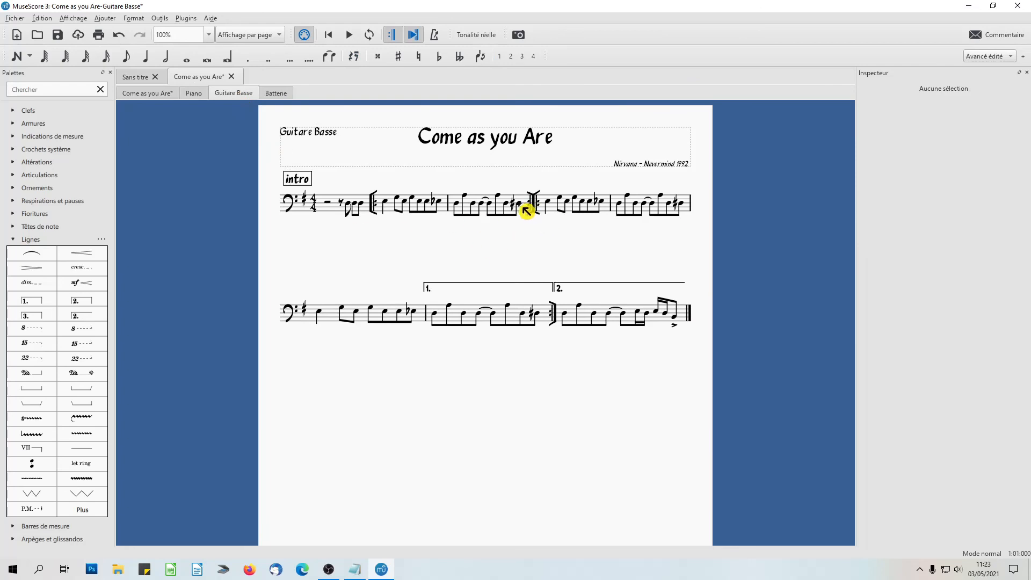
left_click(520, 205)
key("Return")
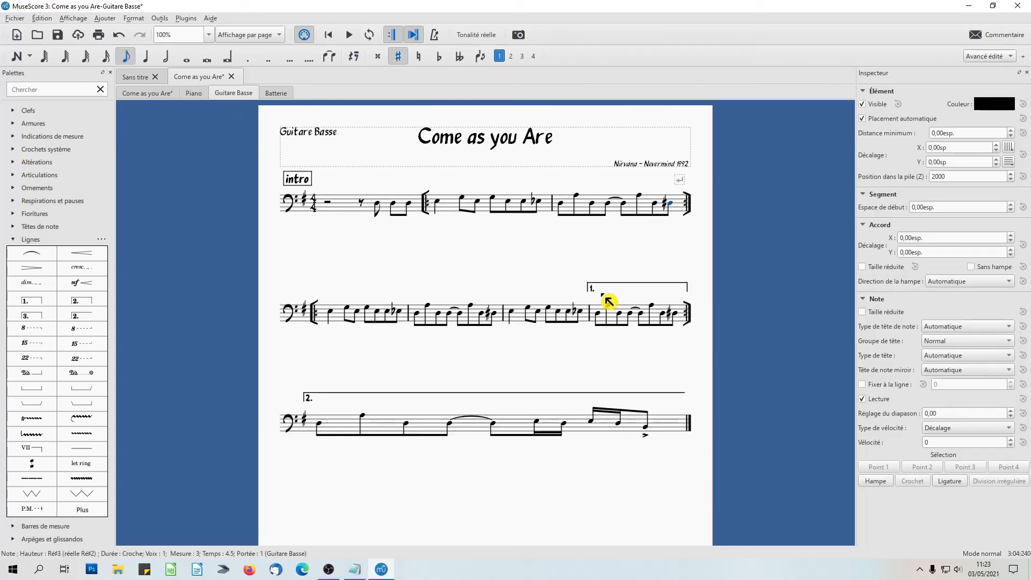
left_click(500, 318)
key("Return")
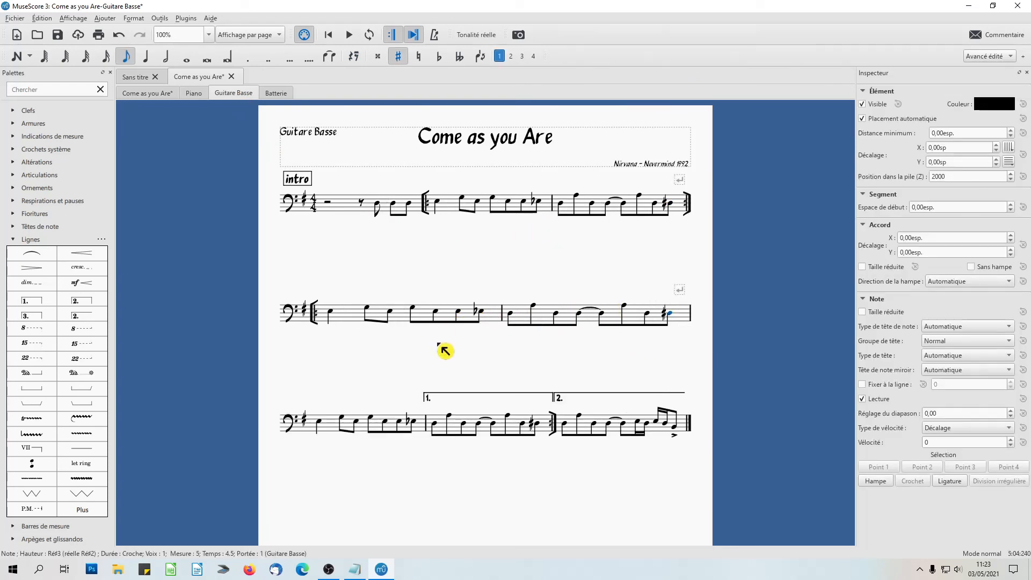
In the Batterie part, add a line break after measure 3
left_click(276, 94)
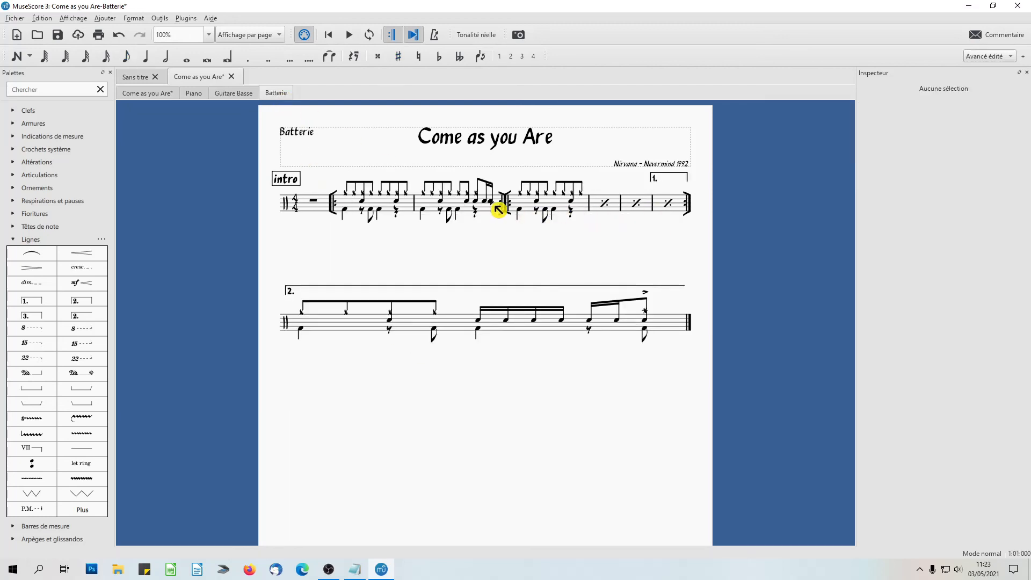
left_click(497, 207)
key("Return")
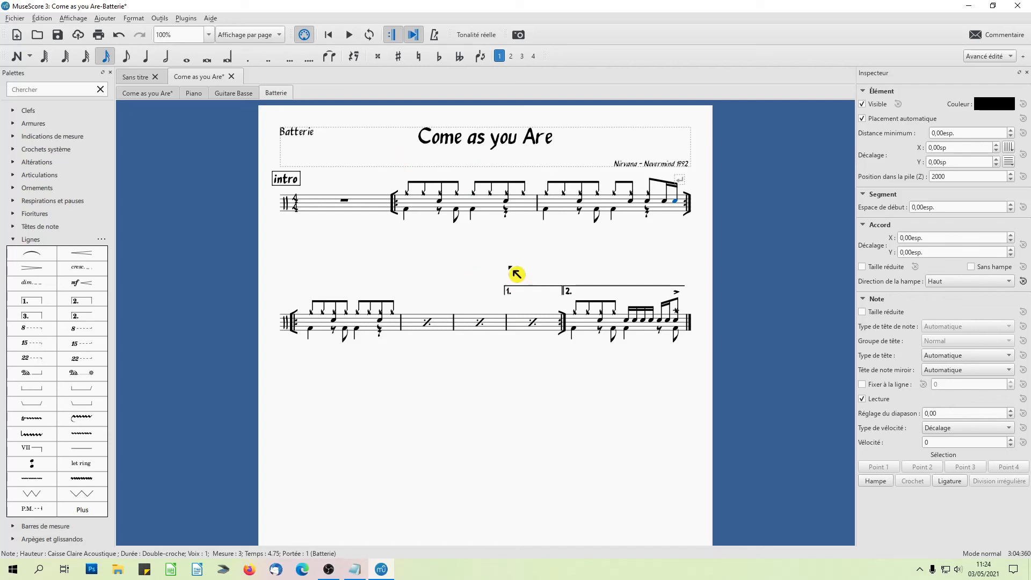
Lower the first note of measure 2 in the Guitare Basse part, and restore its pitch to Mi2 from the full score
left_click(241, 96)
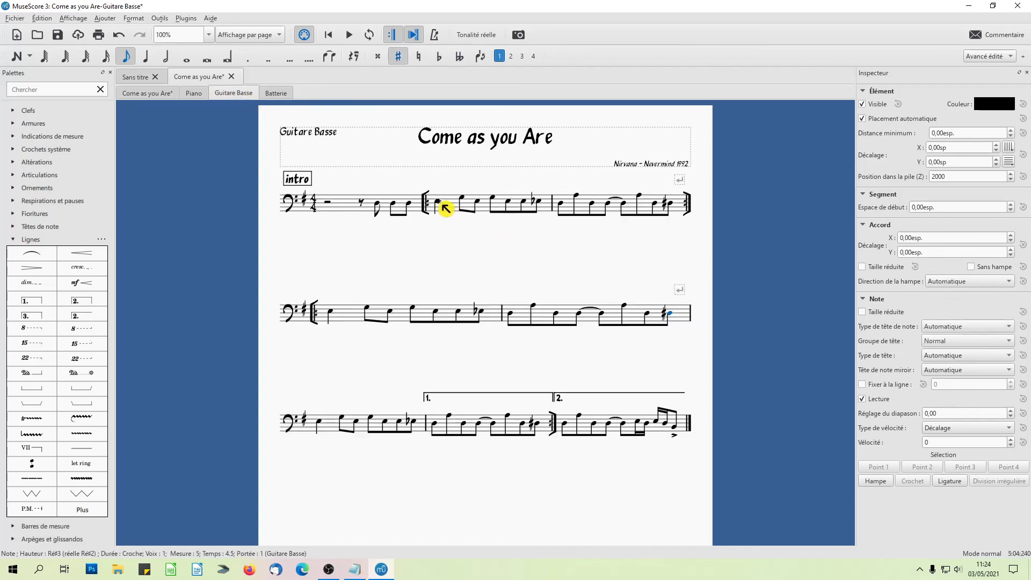
left_click(440, 203)
left_click_drag(445, 205, 463, 241)
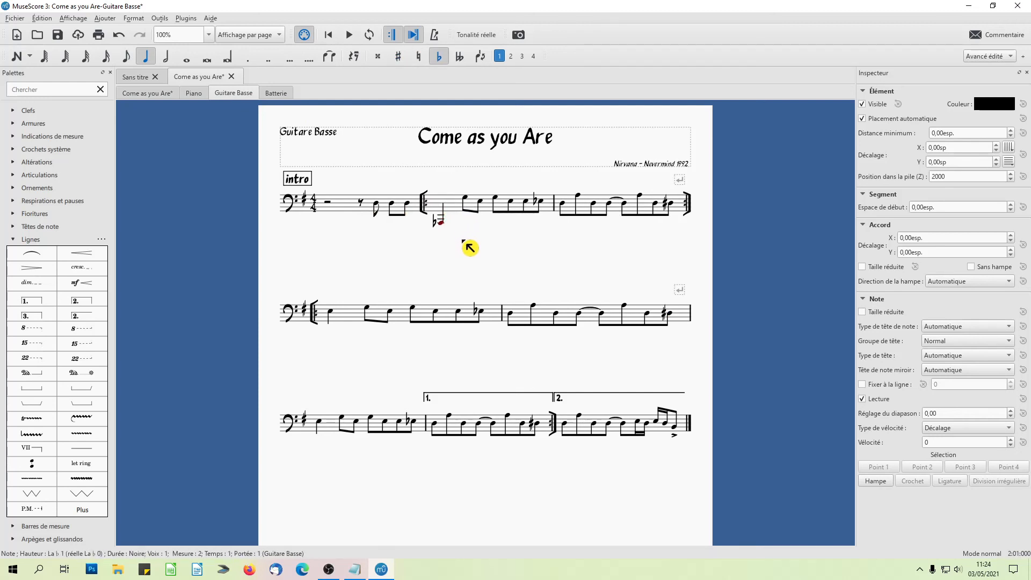
left_click(155, 95)
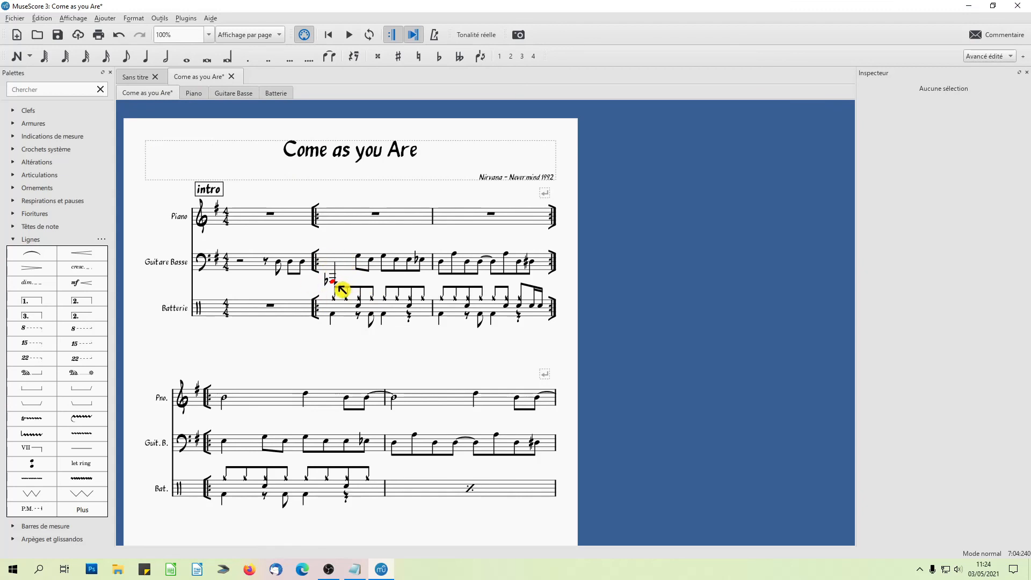
left_click_drag(341, 290, 339, 266)
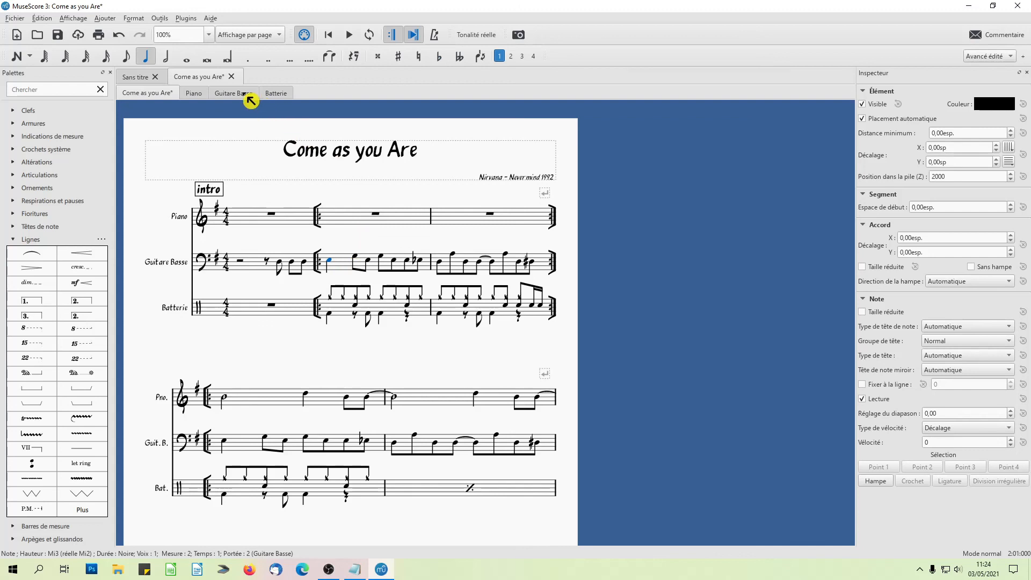
In the Guitare Basse part, extend the intro rehearsal mark to "introduction" and shift it right to an X offset of about 8.9 sp
left_click(248, 98)
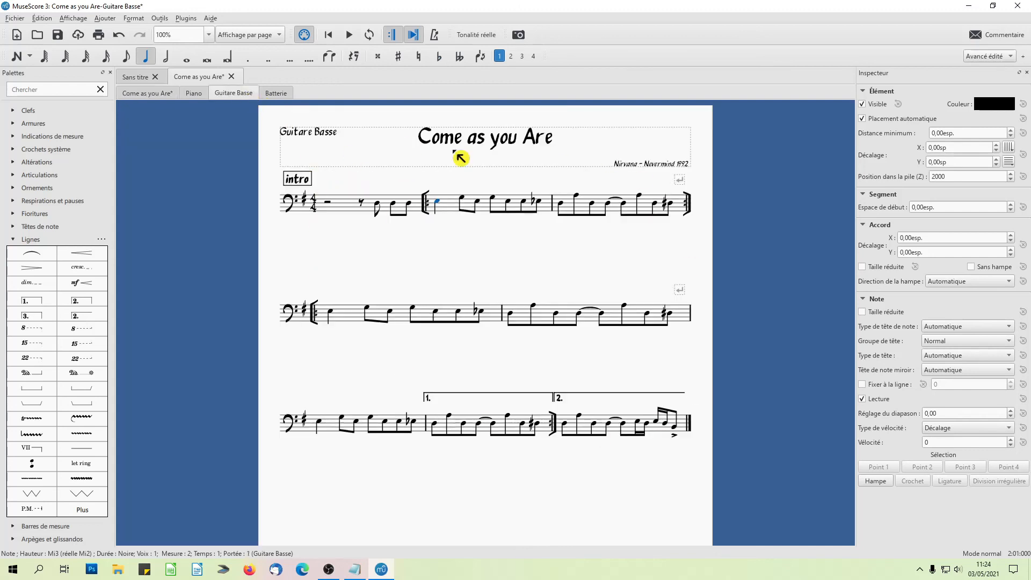
left_click(310, 179)
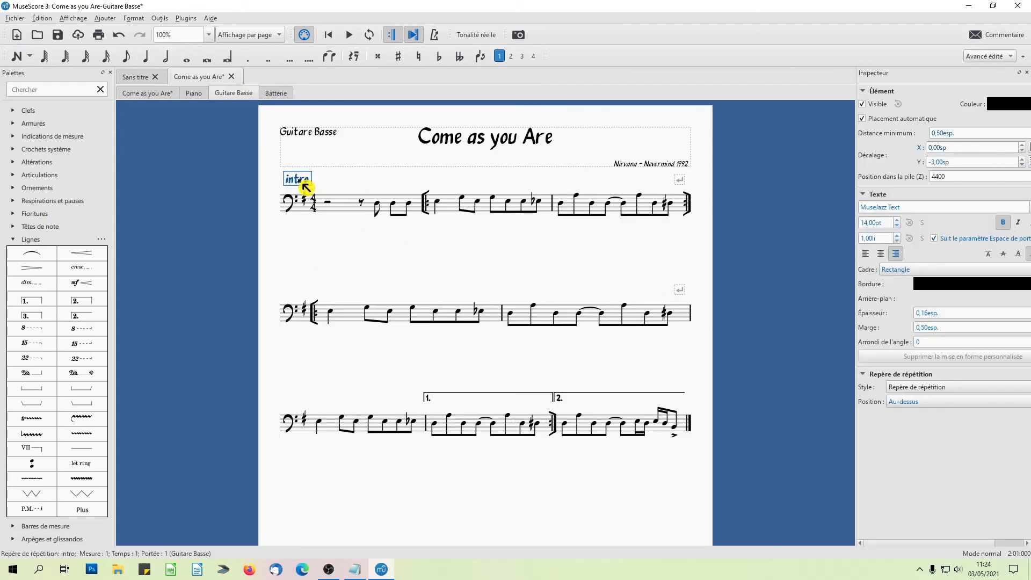
double_click(310, 179)
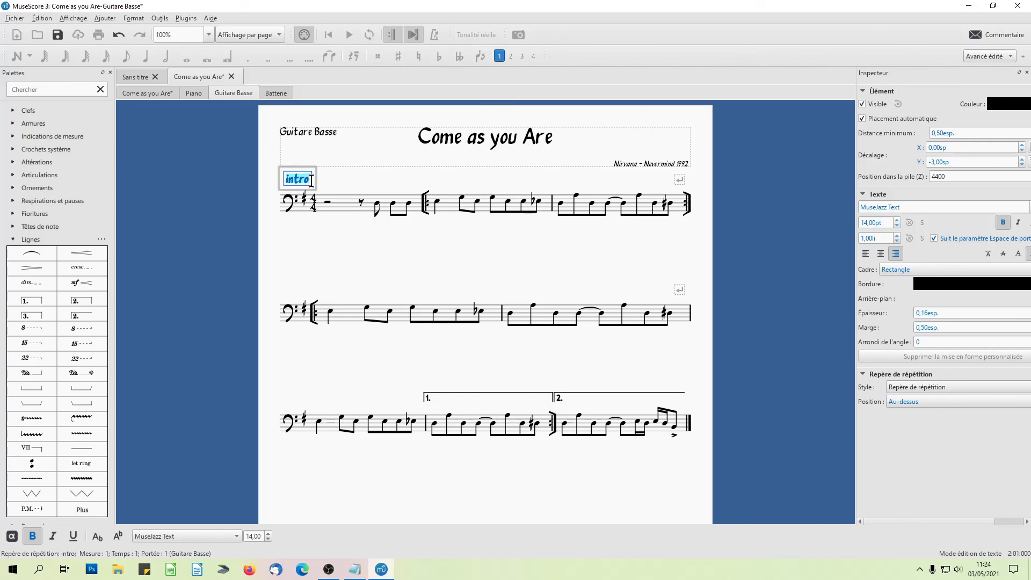
type("duction")
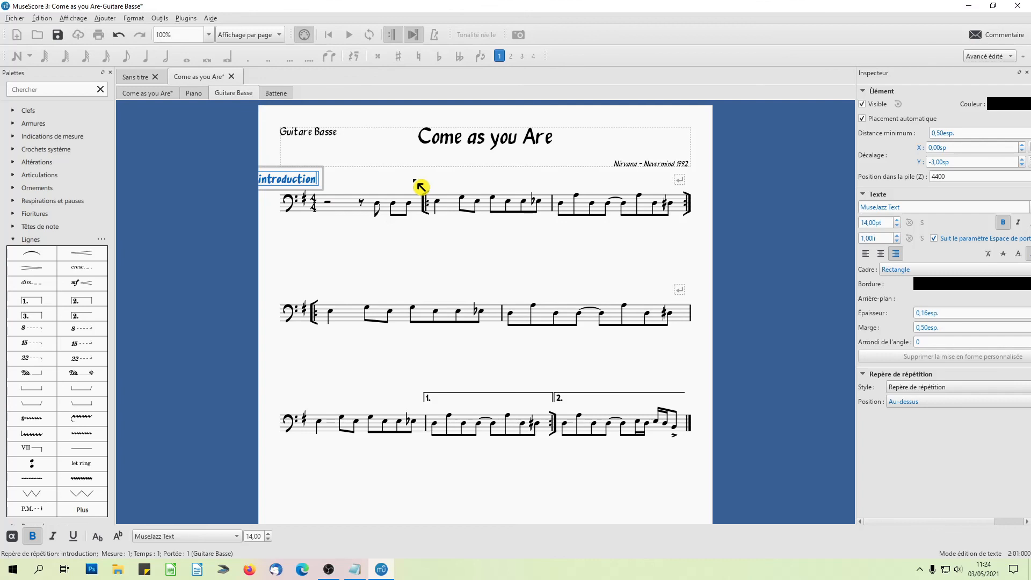
key("Escape")
left_click_drag(315, 180, 349, 182)
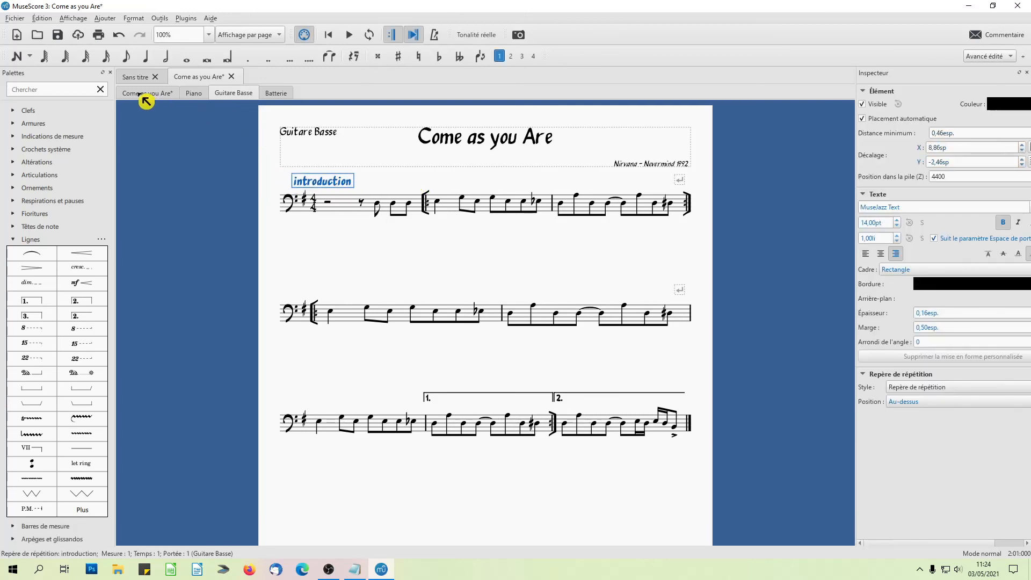
In the Piano part, shift the introduction mark right to an X offset of about 15 sp, and return to the full score
left_click(143, 94)
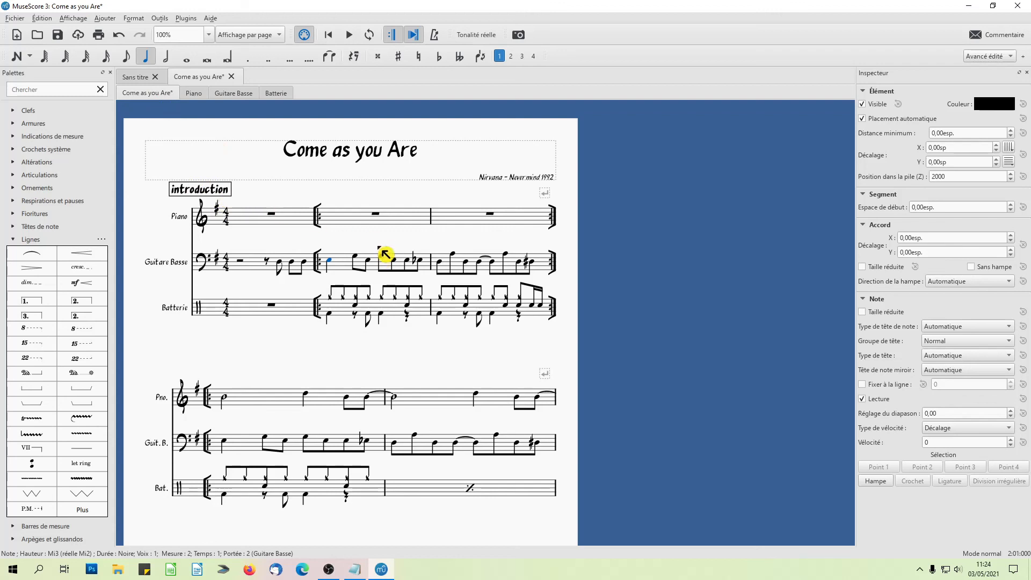
left_click(196, 94)
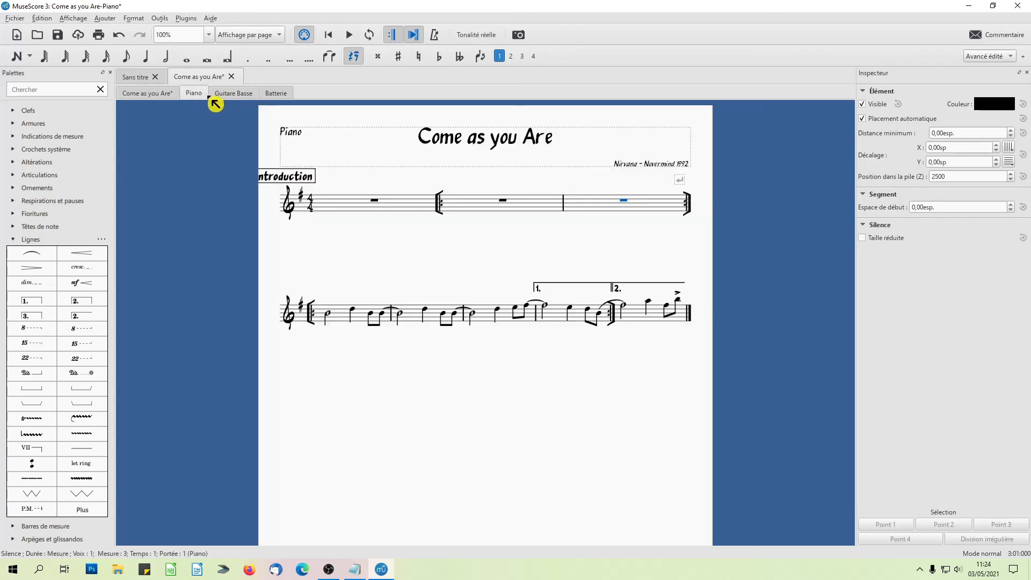
left_click_drag(282, 181, 344, 186)
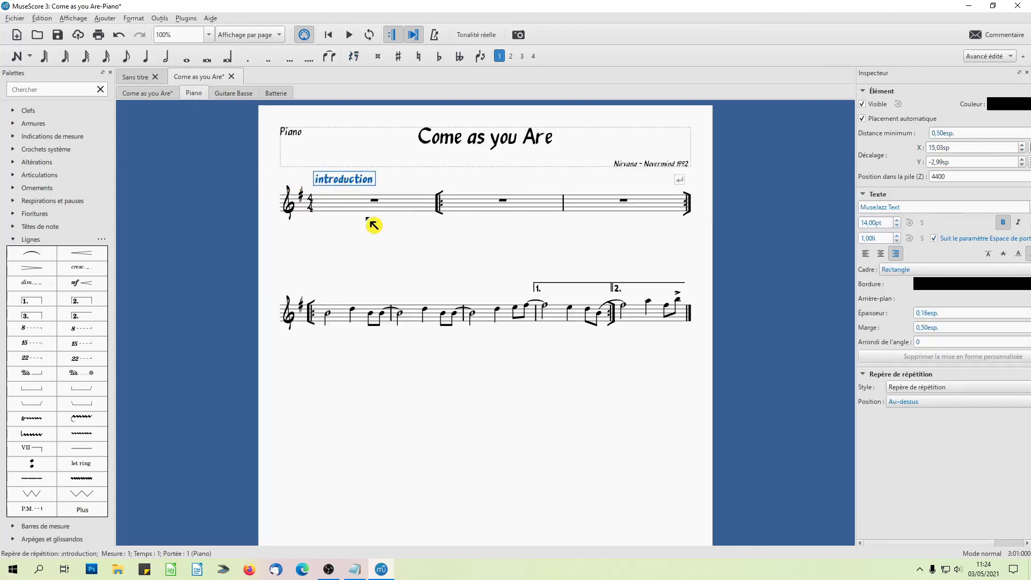
left_click(139, 96)
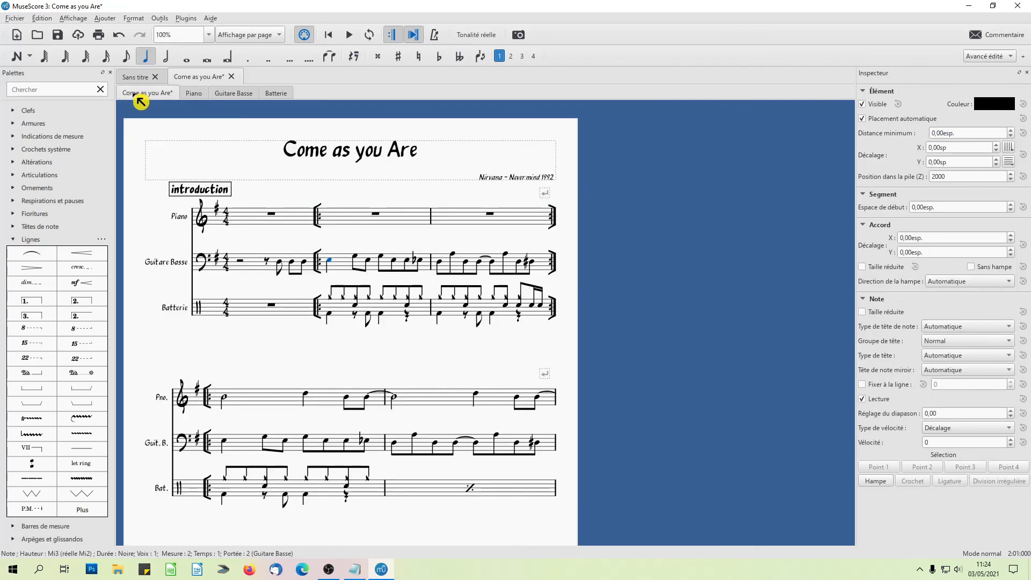
left_click(15, 18)
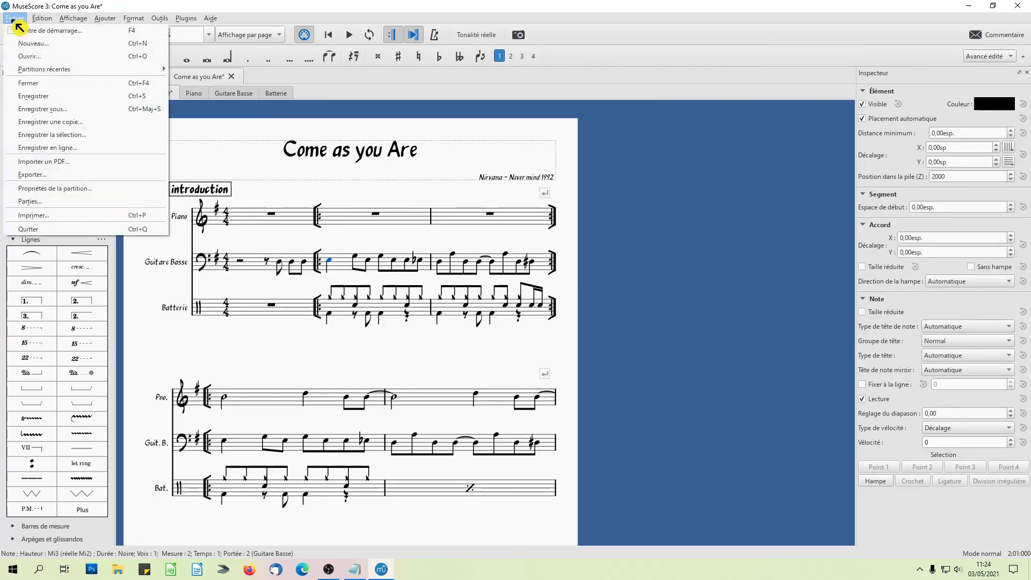
left_click(194, 93)
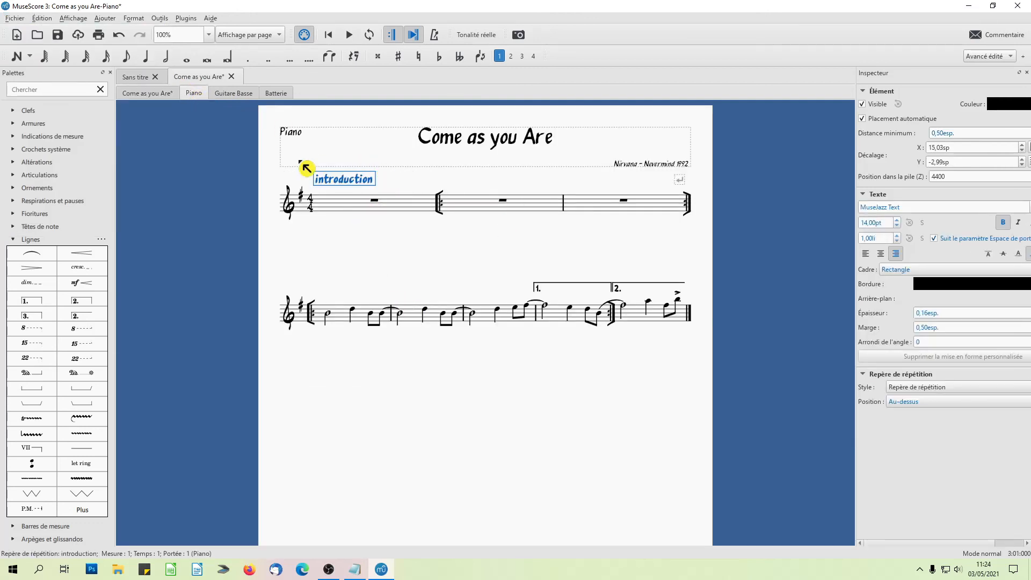
left_click(153, 96)
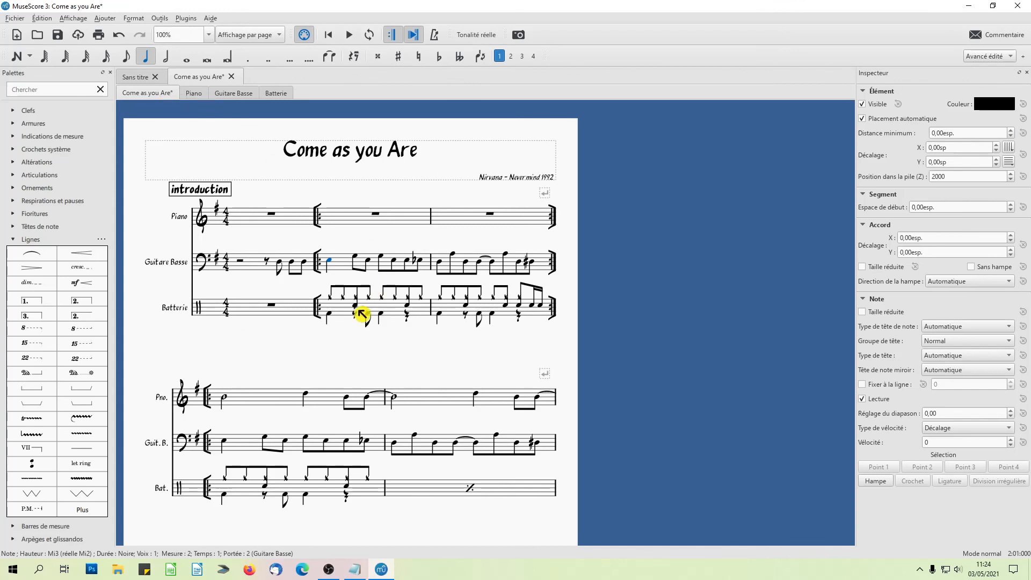
Add the chord symbol Em7(9)#11 above the first piano note of measure 4 in the full score
left_click(230, 400)
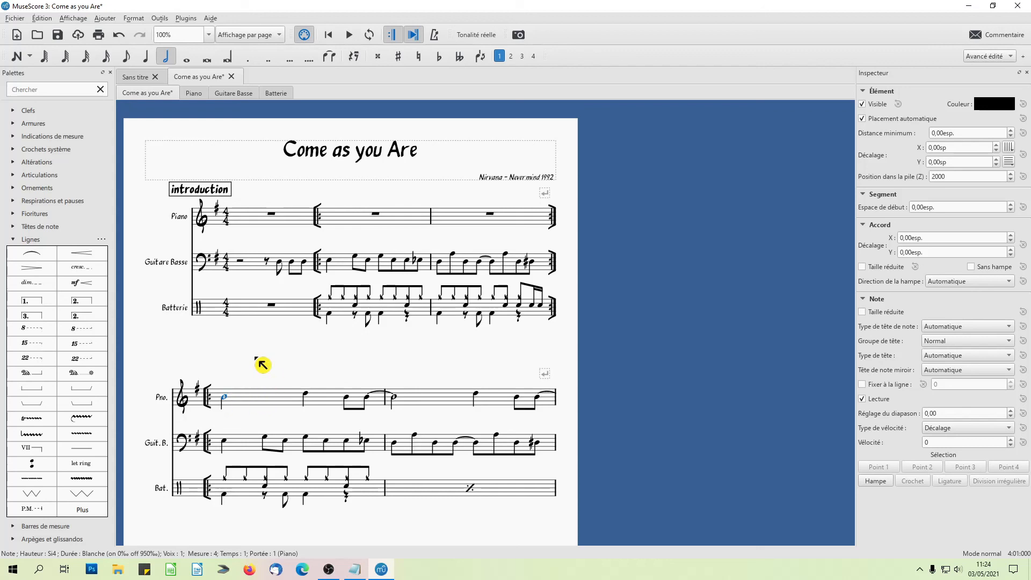
key("ctrl+k")
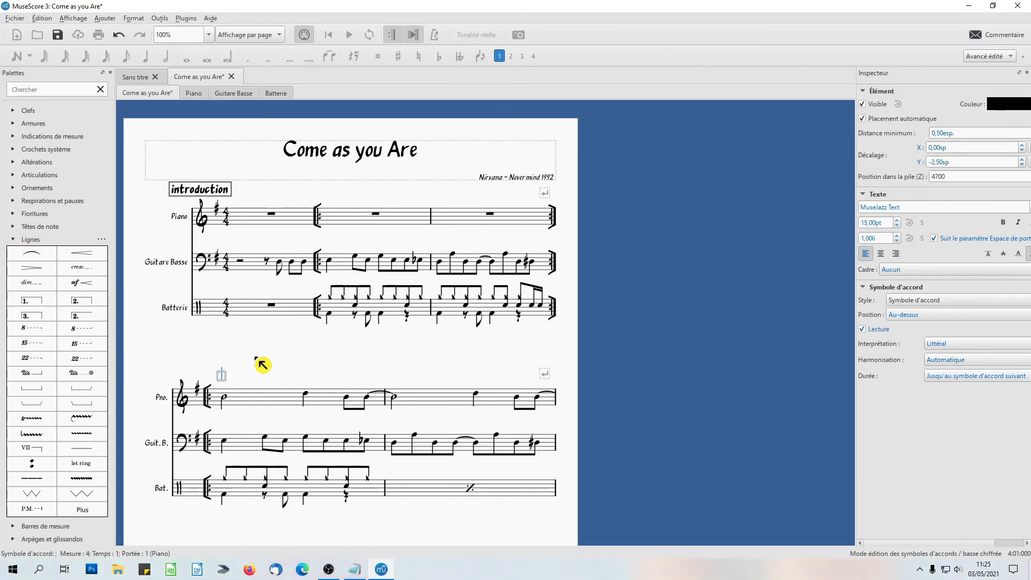
type("Em7(9)#1")
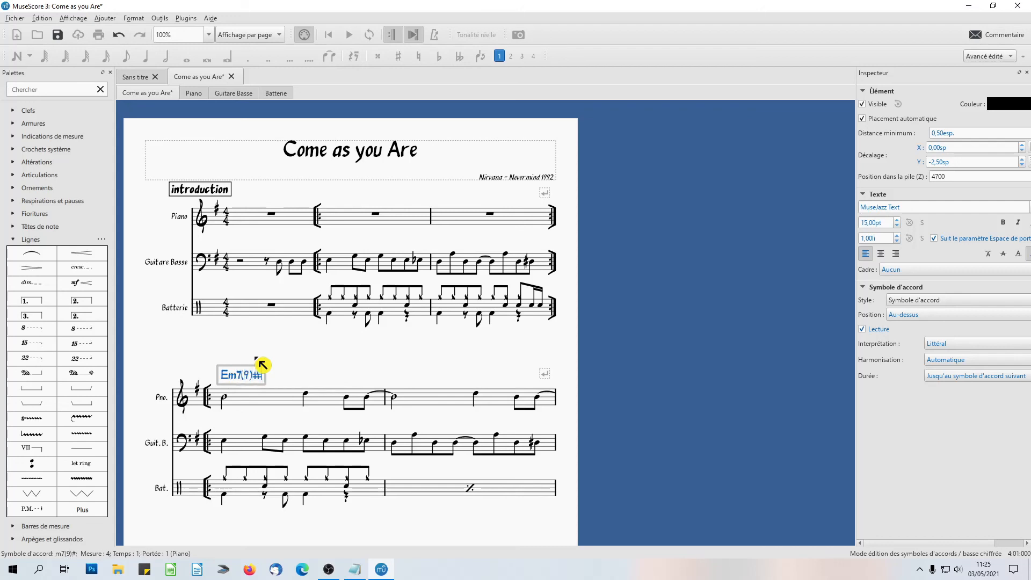
type("1")
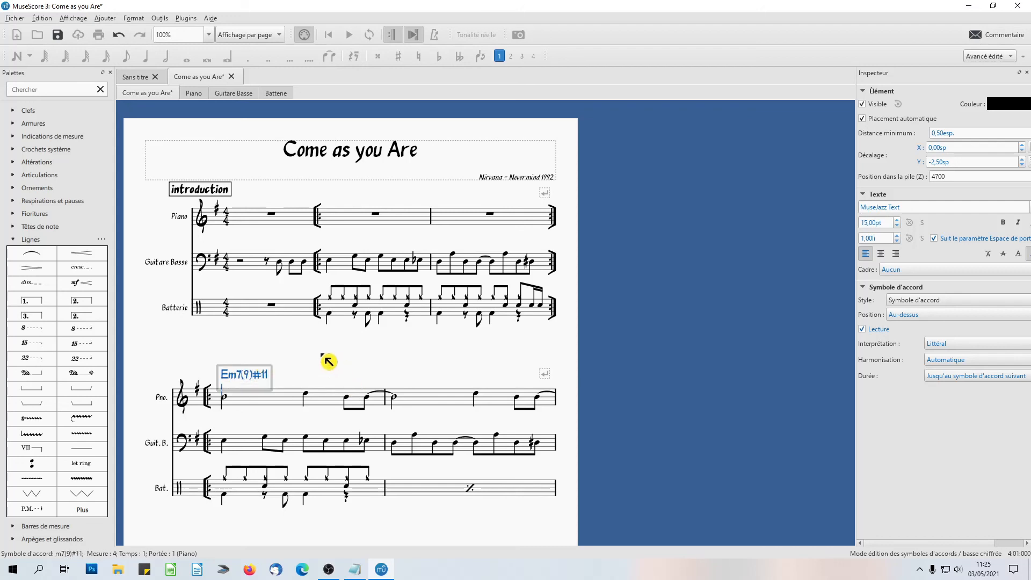
left_click(357, 359)
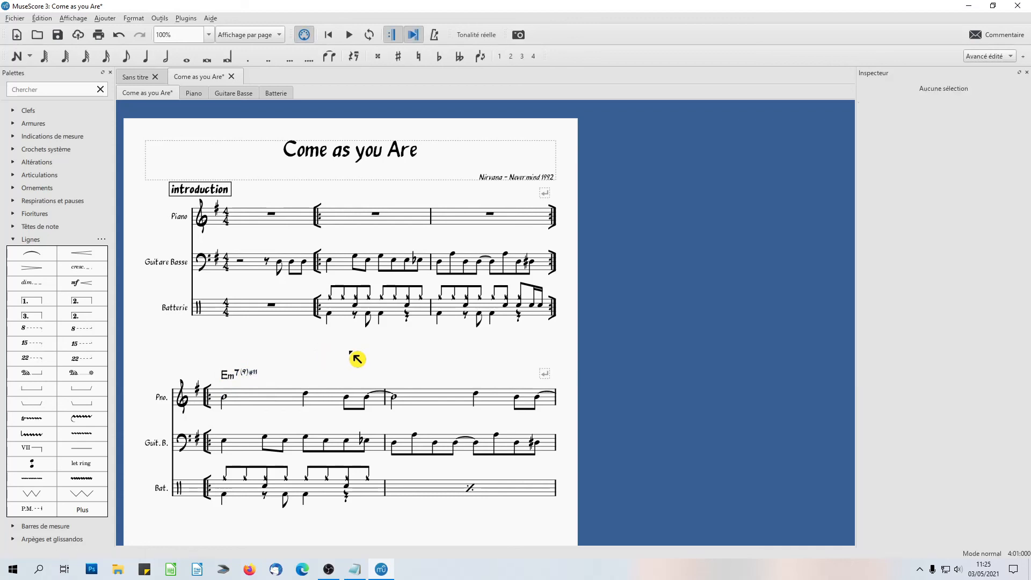
Shorten the chord symbol above the first piano note of measure 4 to Em, and check it in the Piano part
double_click(244, 376)
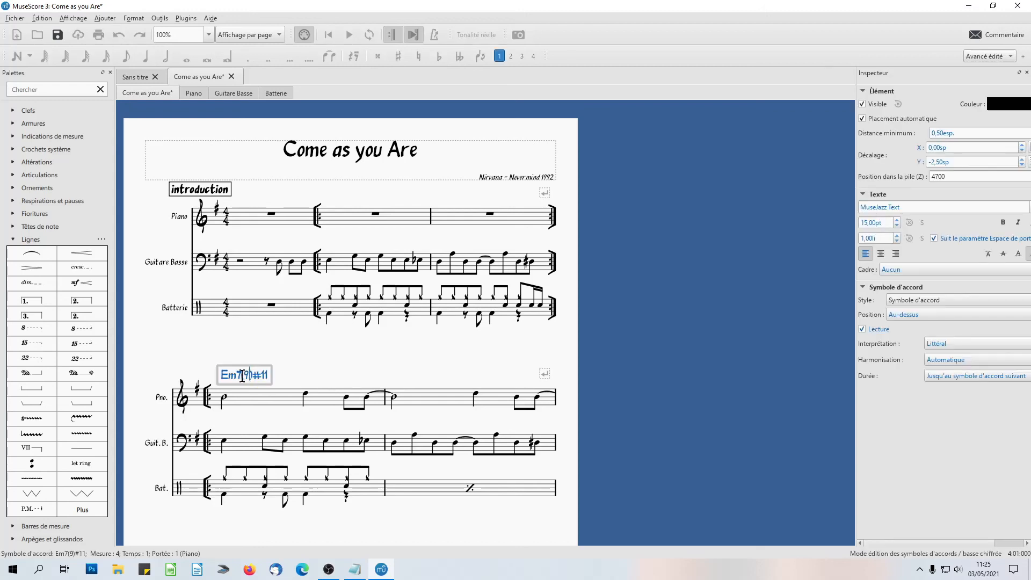
left_click_drag(239, 375, 252, 375)
key("BackSpace")
key("BackSpace")
key("Delete")
key("Delete")
key("Delete")
key("Delete")
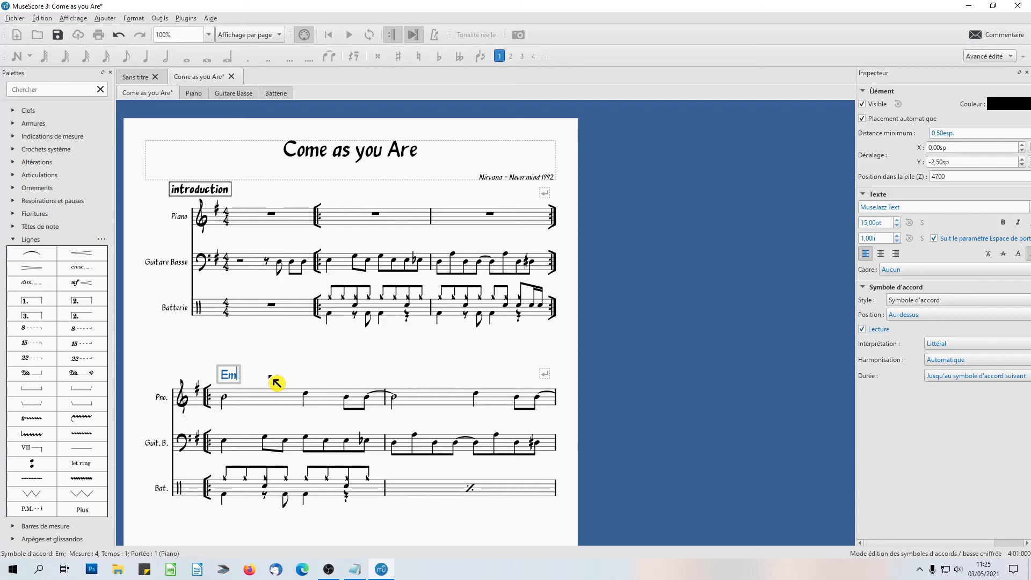
left_click(287, 355)
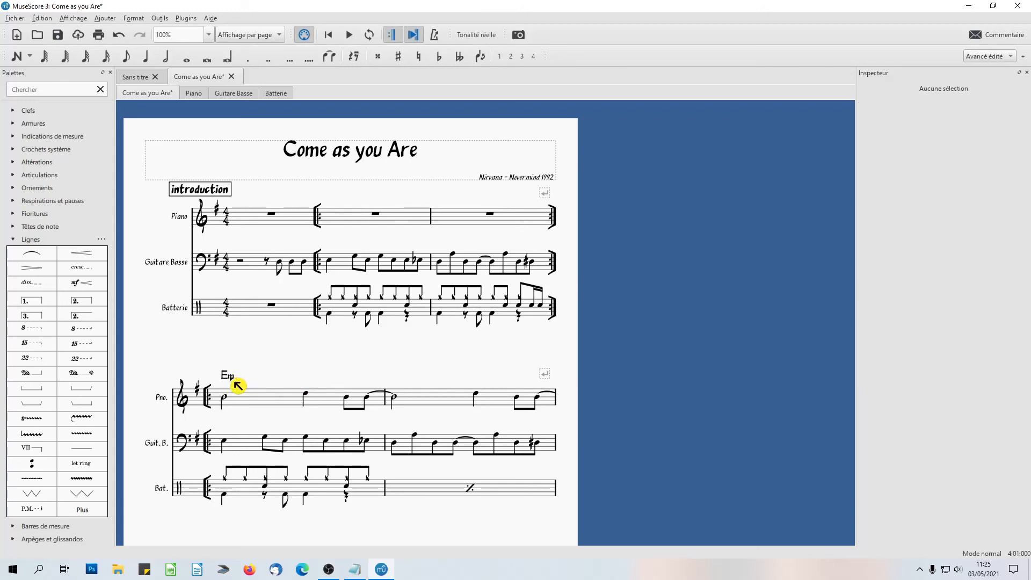
left_click(195, 94)
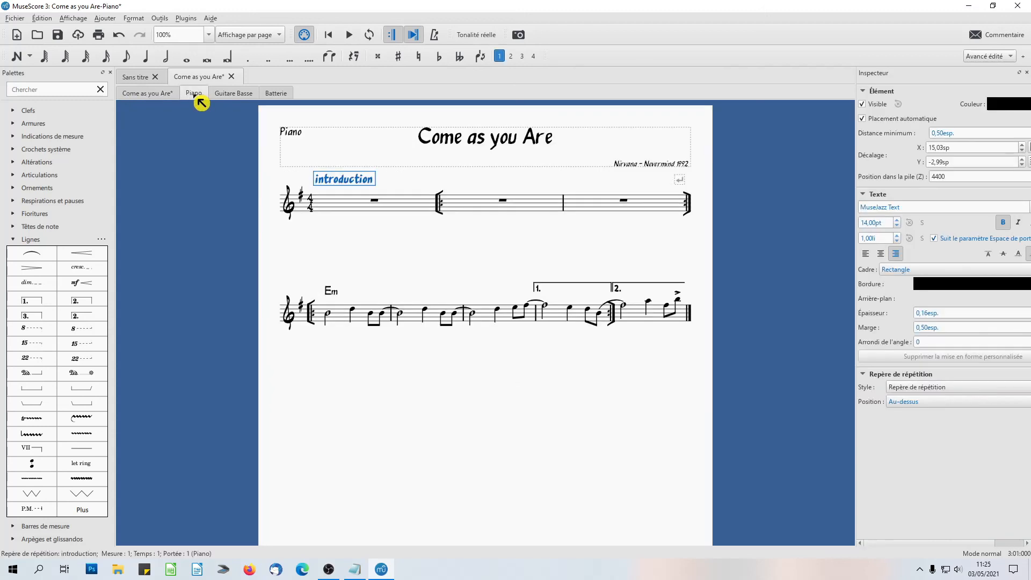
left_click(143, 93)
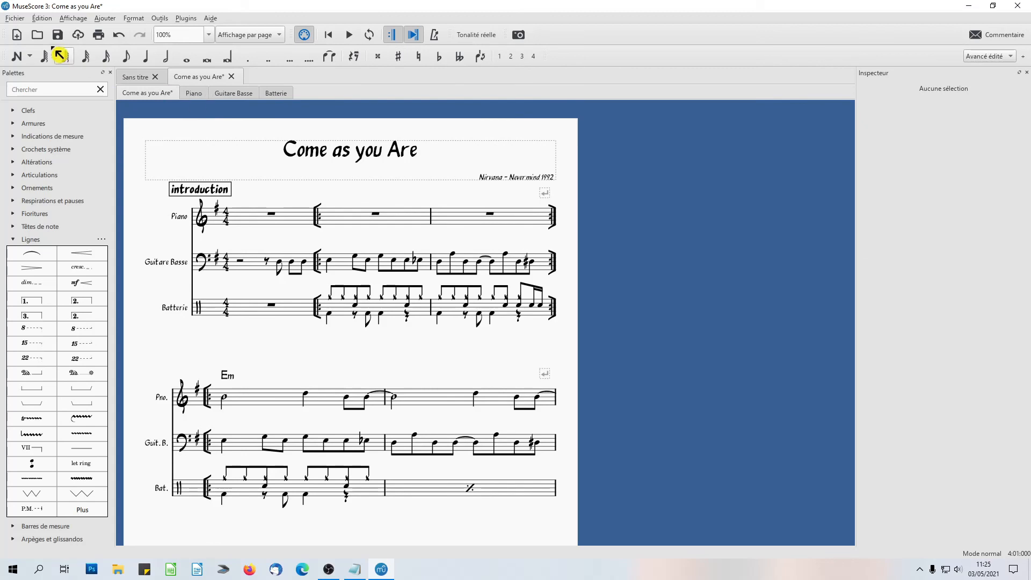
Create a part titled "Chant + basse" containing the Piano and Guitare Basse instruments, view it, and return to the full score
left_click(16, 19)
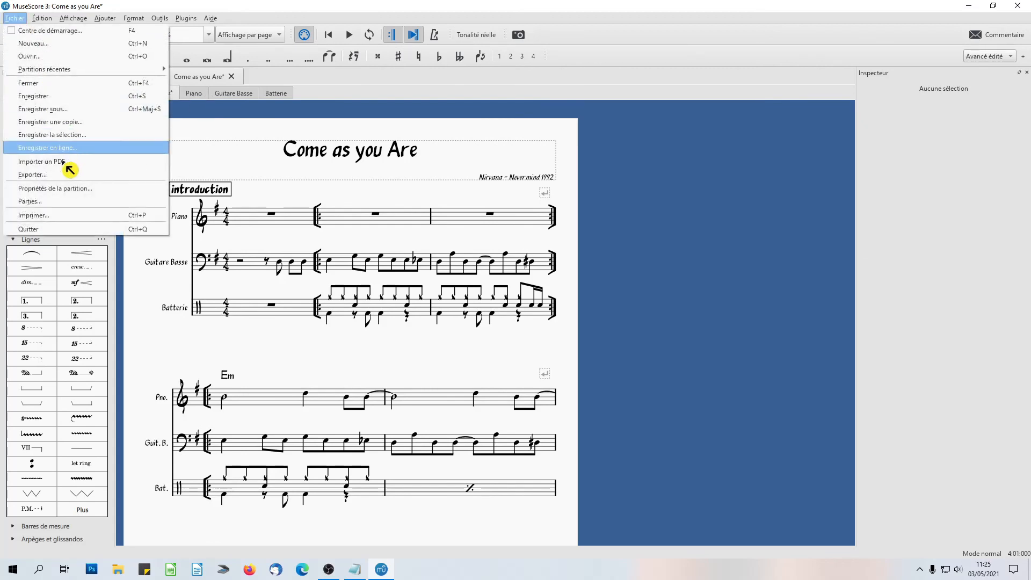
left_click(39, 202)
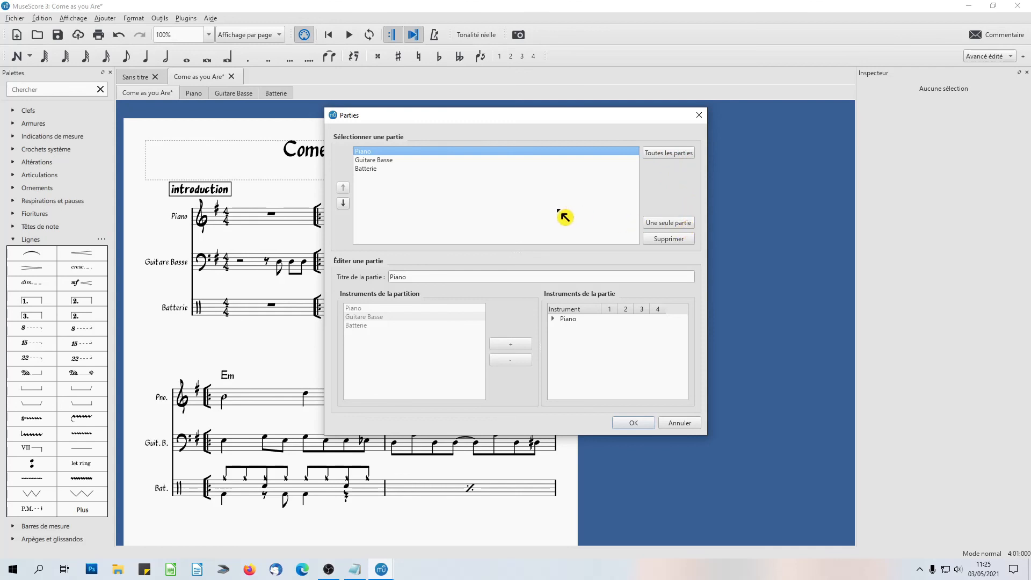
left_click(669, 223)
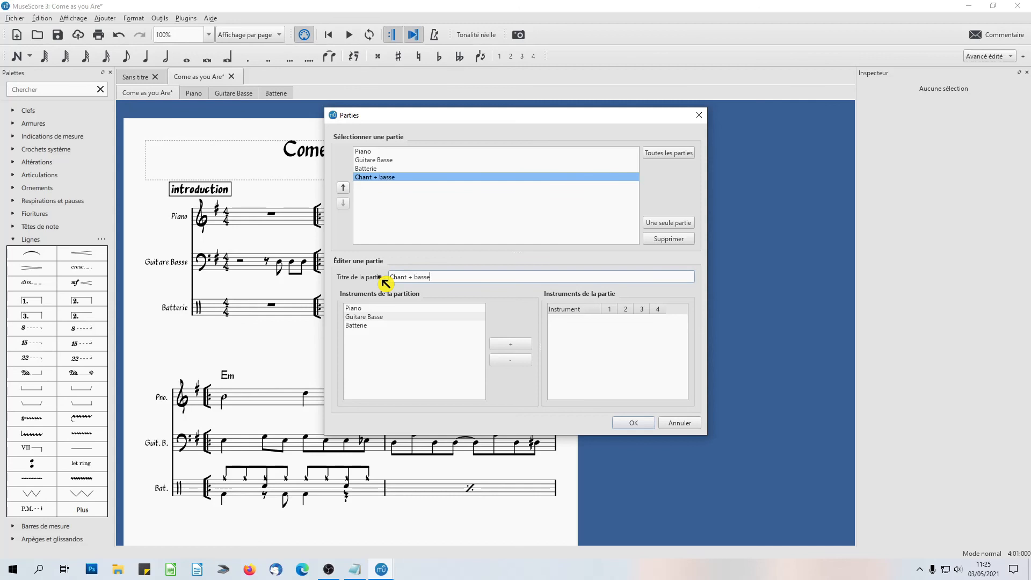
left_click(360, 310)
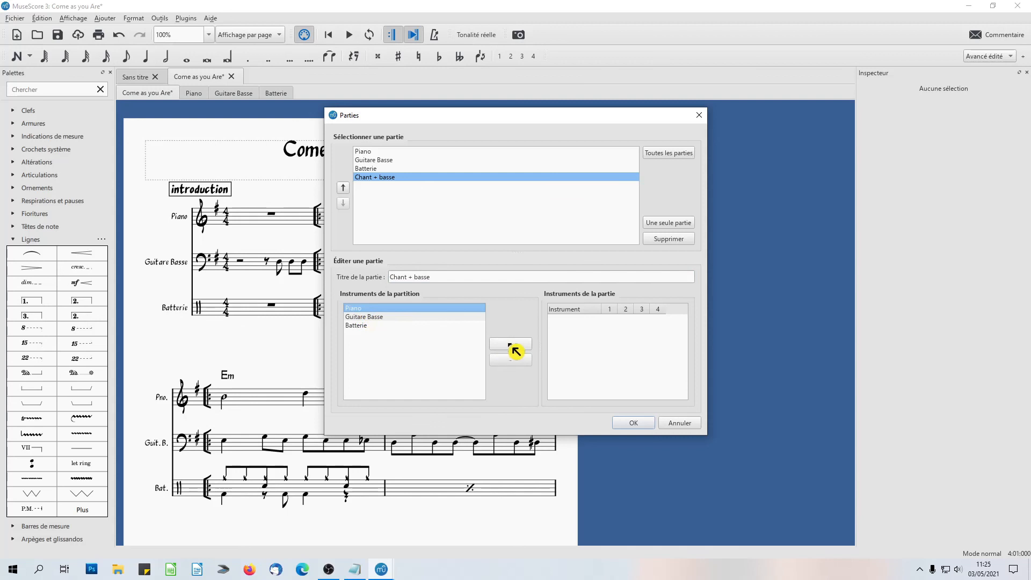
left_click(514, 348)
left_click(376, 317)
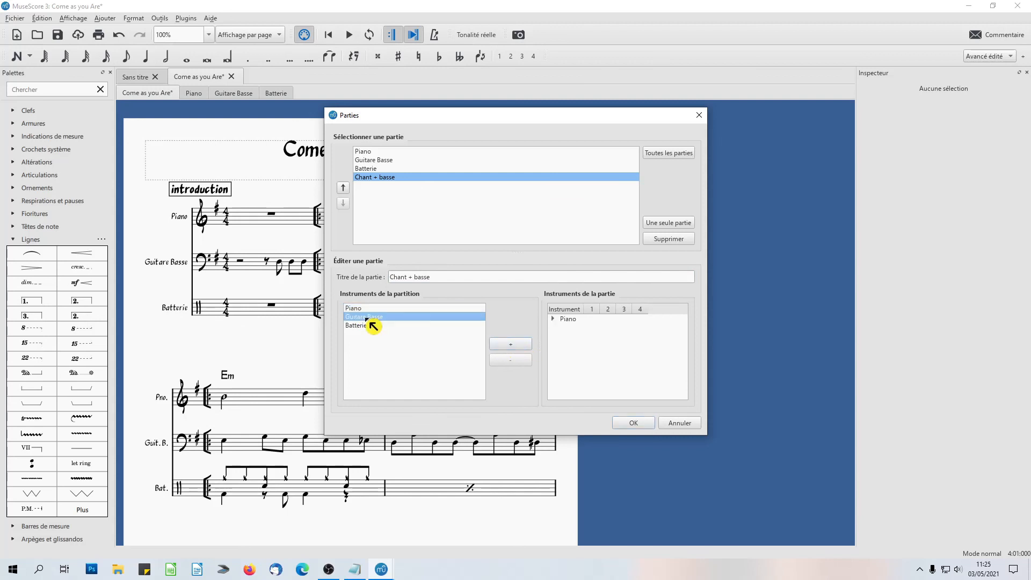
left_click(516, 345)
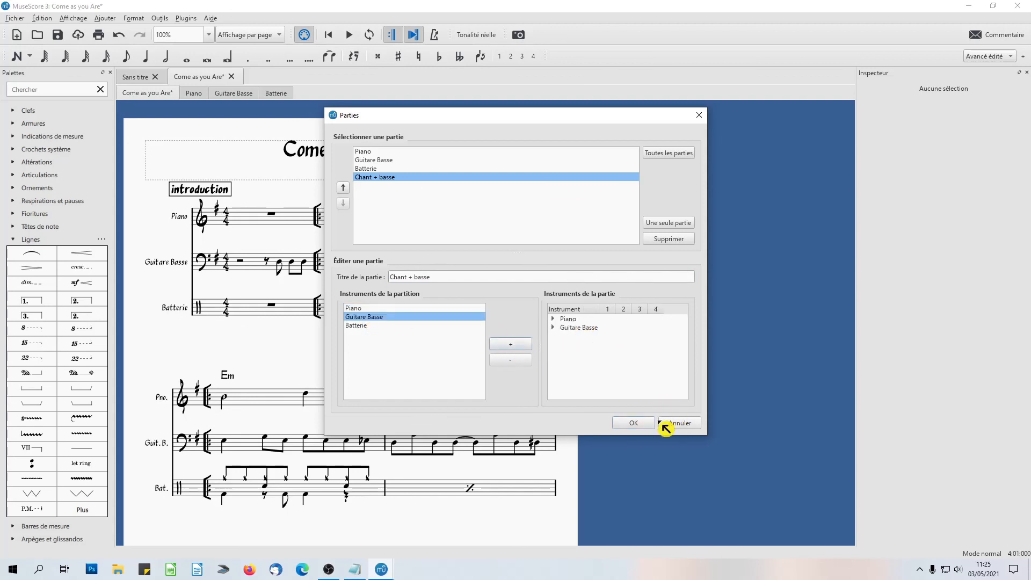
left_click(633, 422)
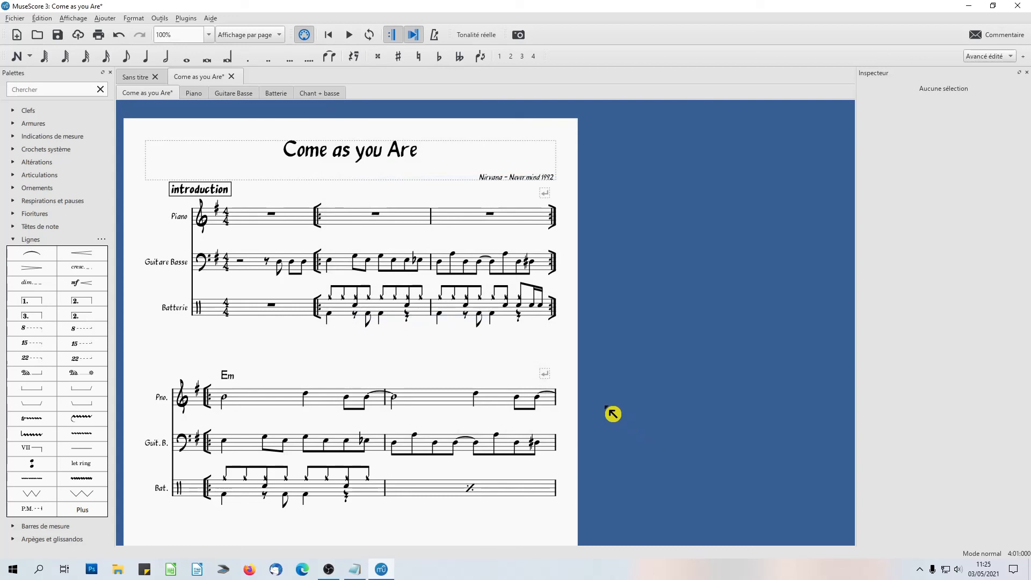
left_click(324, 96)
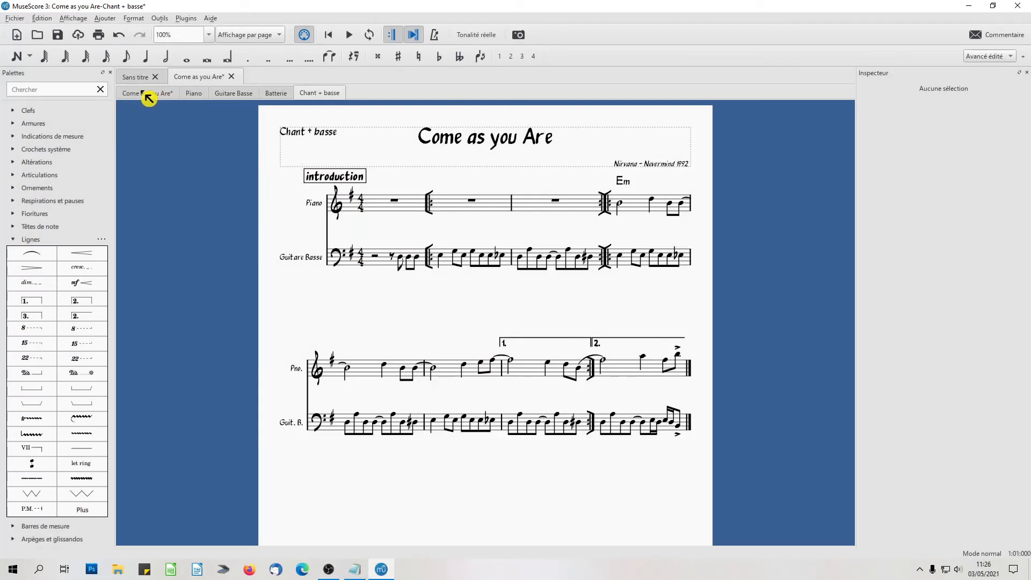
left_click(146, 94)
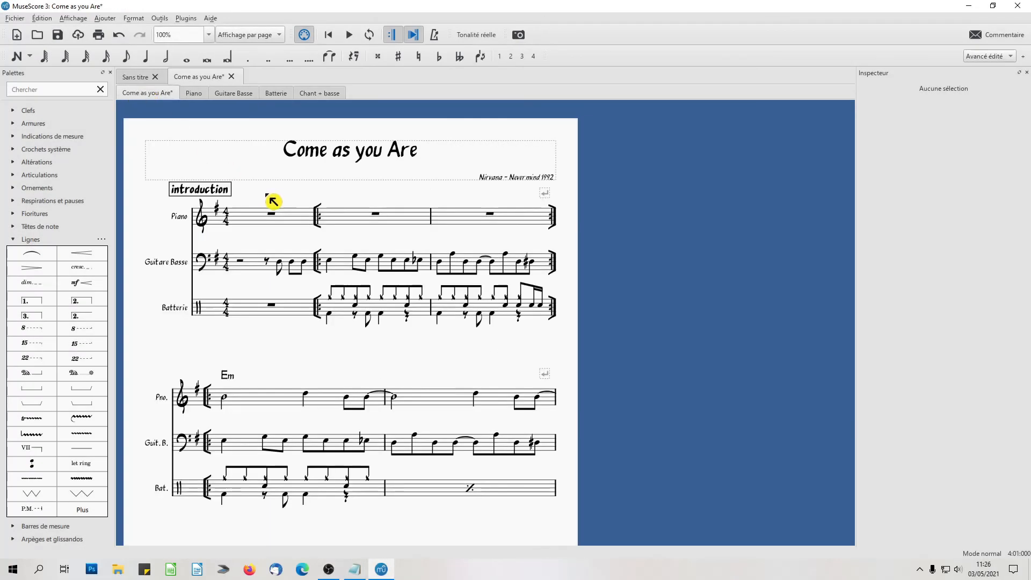
scroll(334, 262, "down", 2)
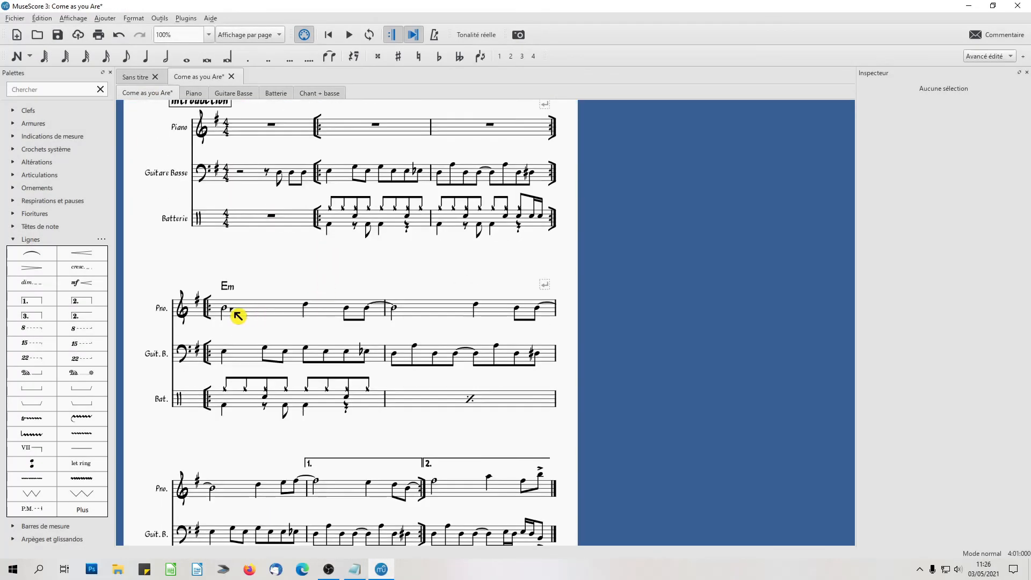
left_click(399, 314)
left_click(262, 308)
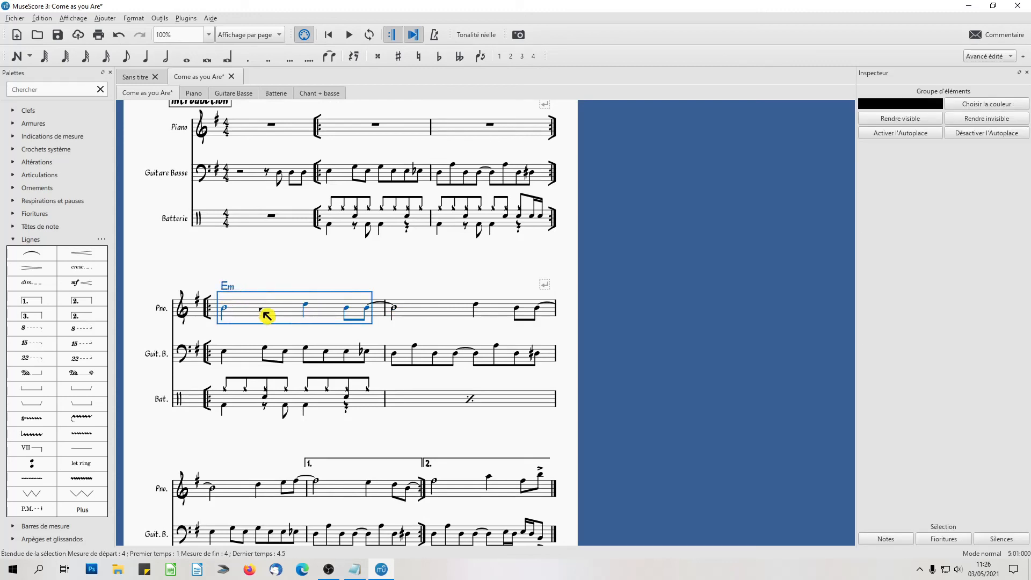
left_click(278, 272)
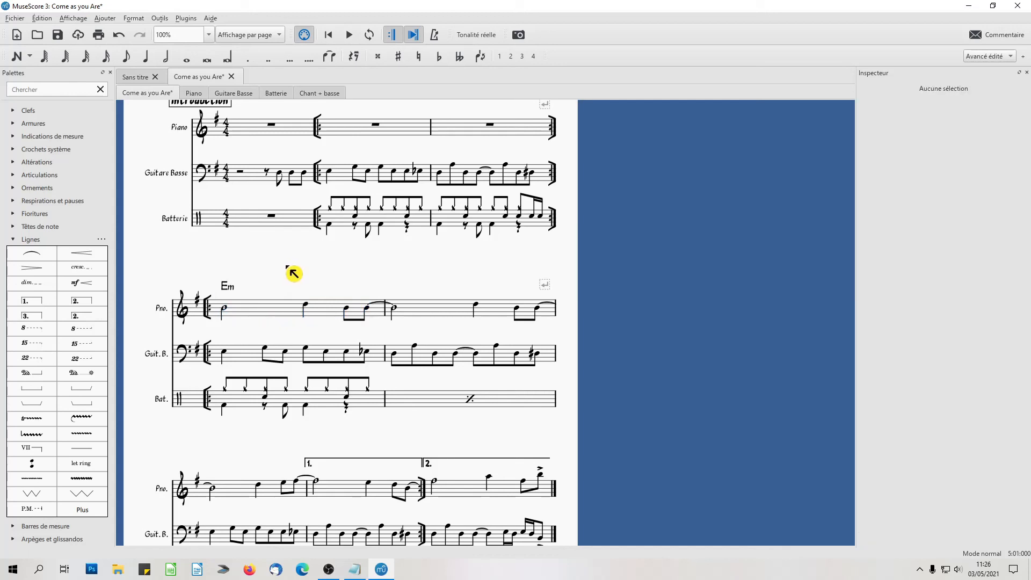
Transpose the entire score chromatically by key to the nearest Si♭ majeur / Sol mineur
key("ctrl+a")
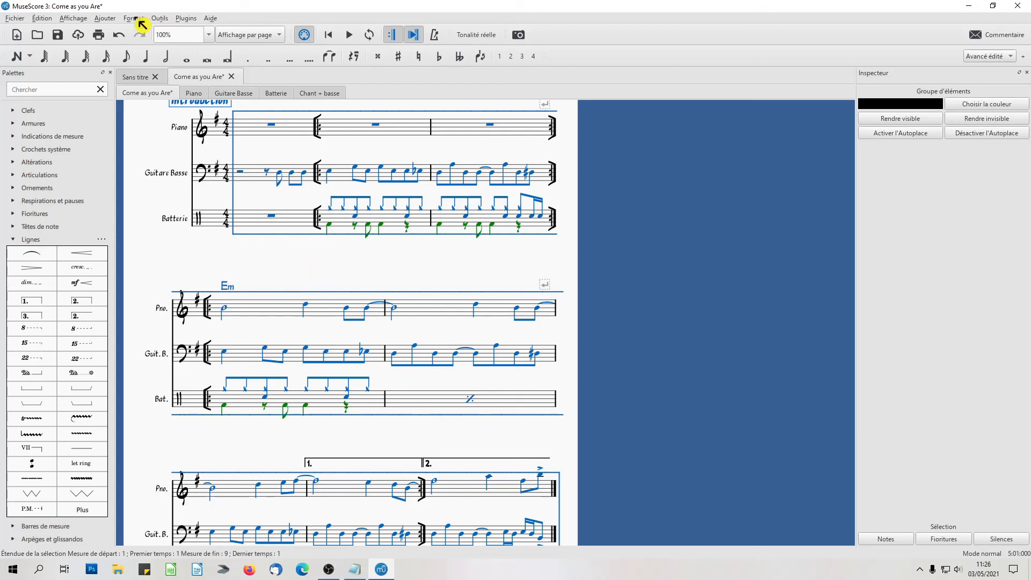
left_click(161, 21)
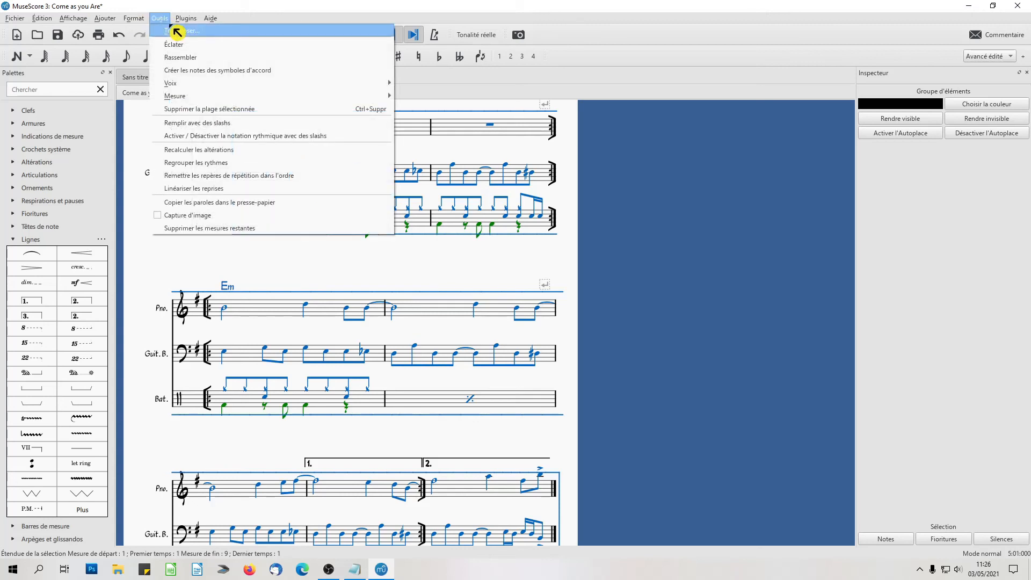
left_click(177, 39)
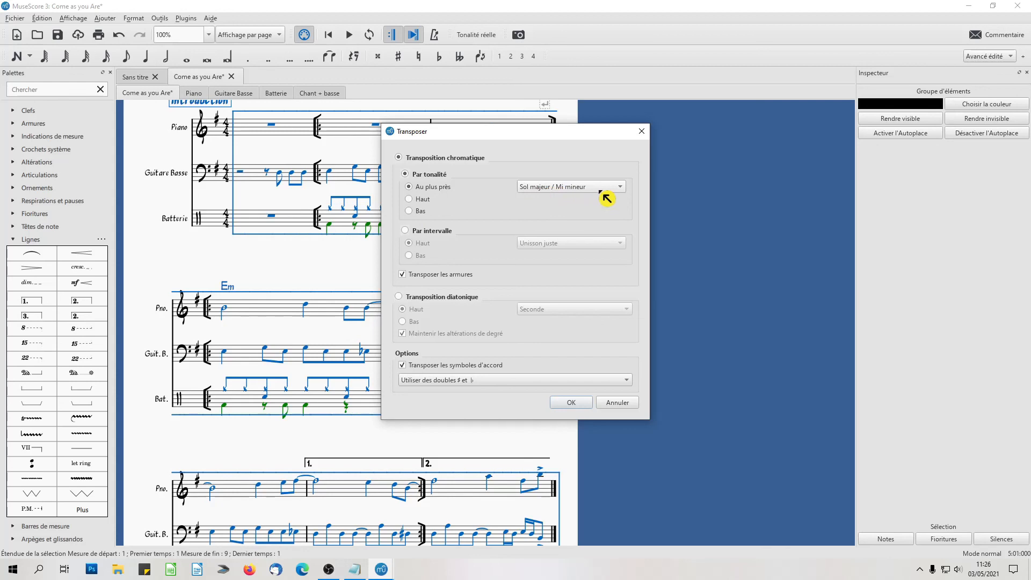
left_click(569, 197)
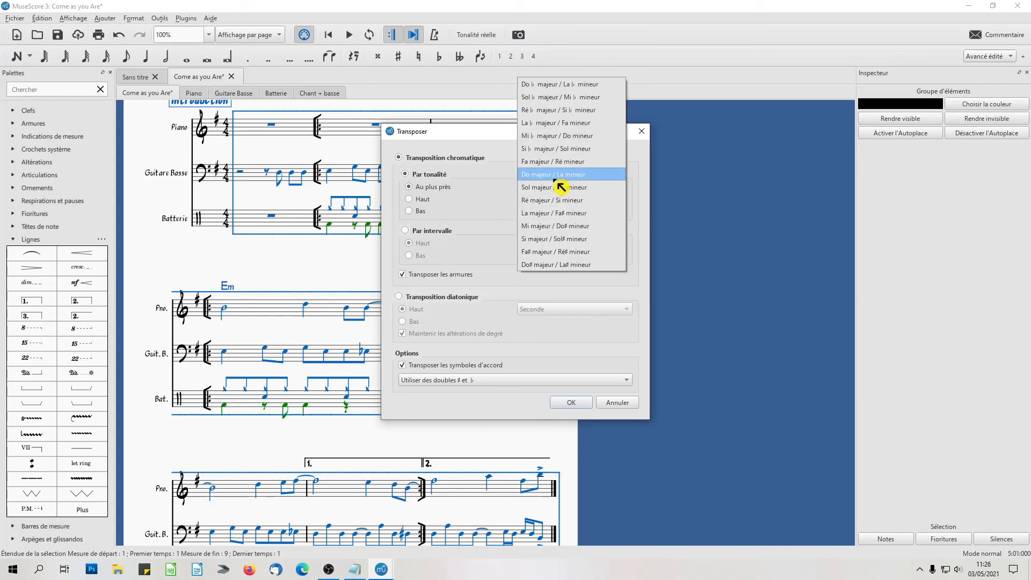
left_click(574, 158)
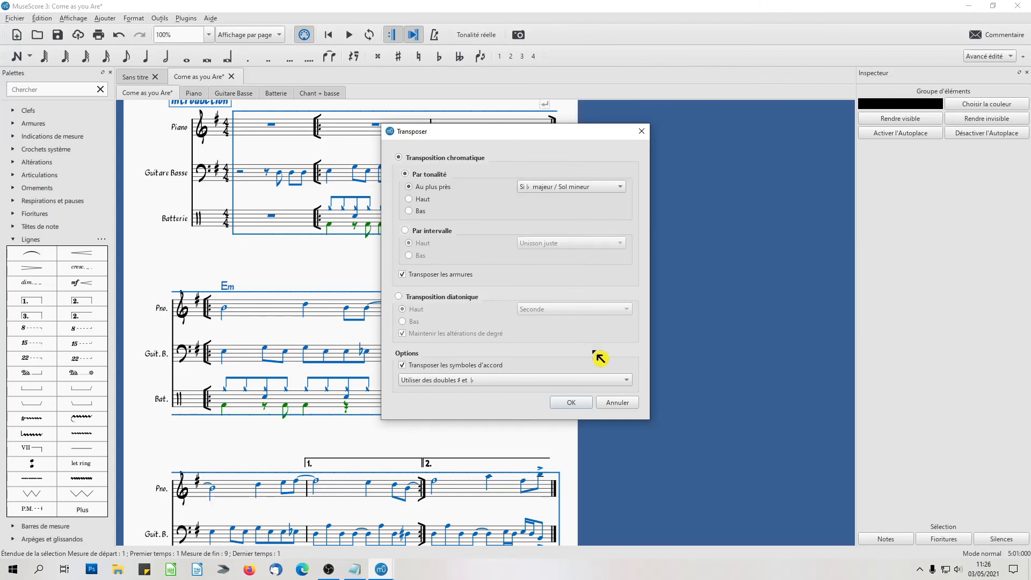
left_click(573, 404)
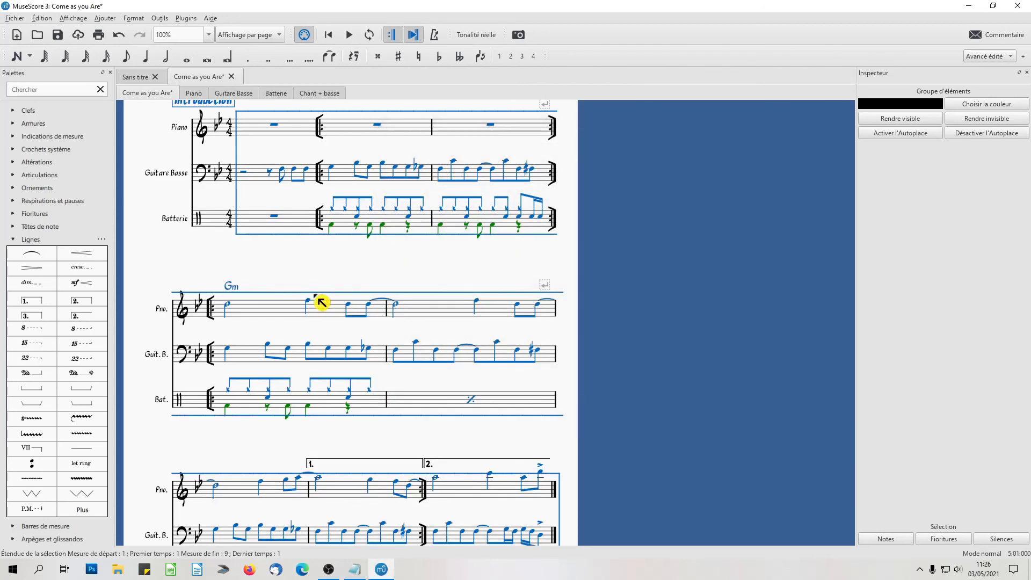
Undo the transposition of the full score and clear the selection
scroll(356, 304, "up", 2)
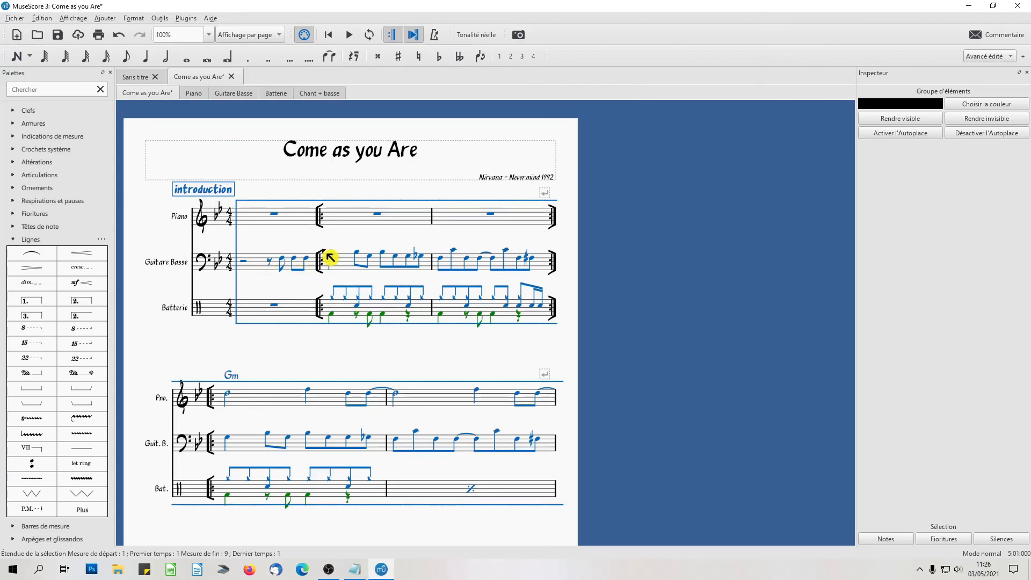
scroll(299, 350, "down", 1)
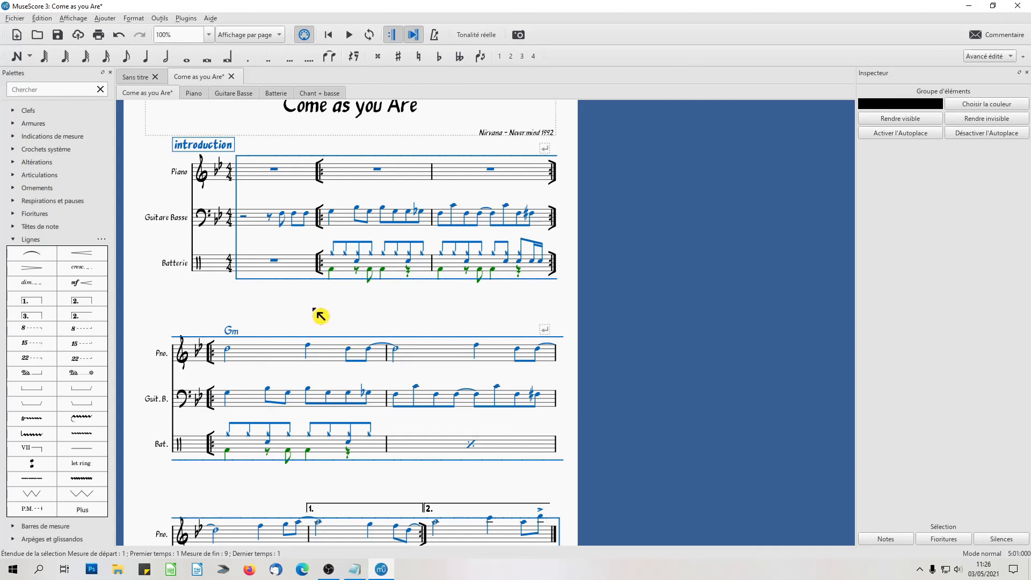
key("ctrl+z")
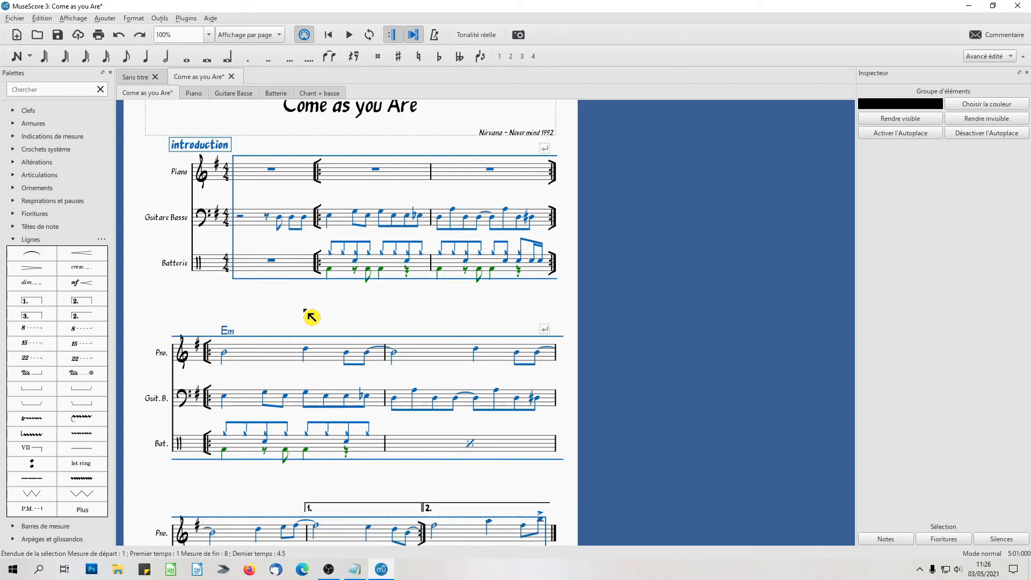
left_click(302, 322)
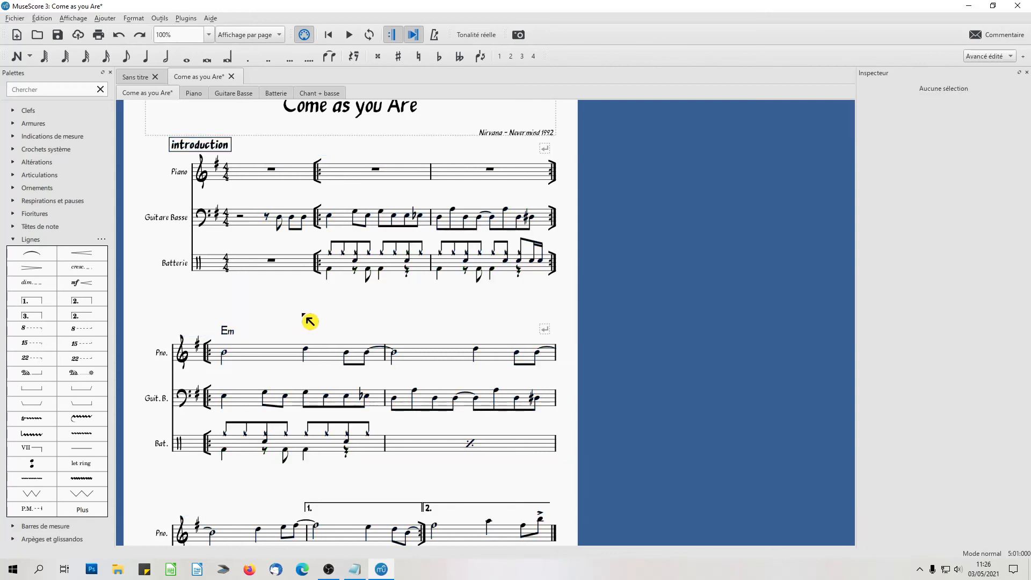
left_click_drag(305, 310, 409, 335)
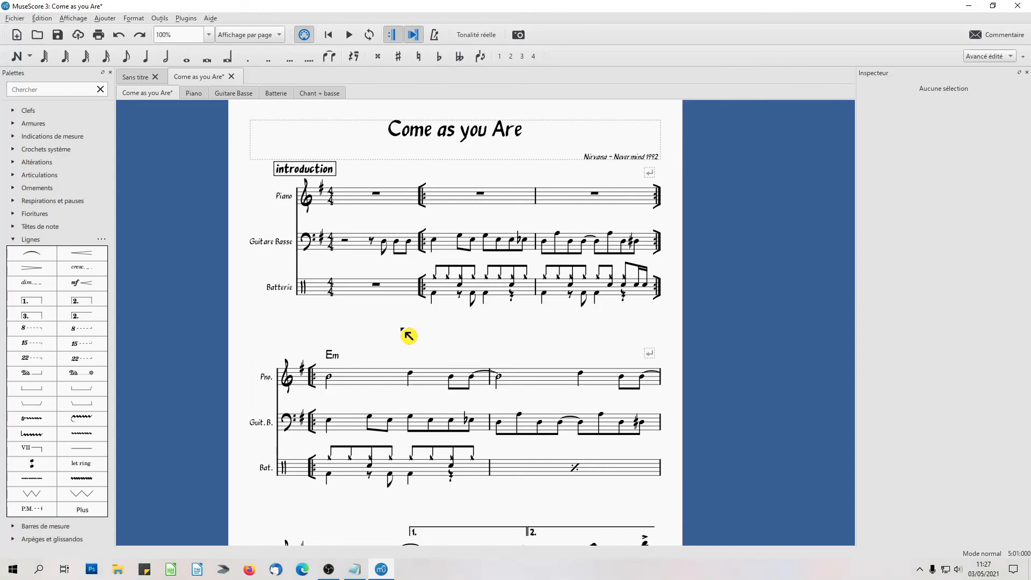
mouse_move(409, 340)
left_mouse_down()
mouse_move(375, 285)
mouse_move(404, 324)
left_mouse_up()
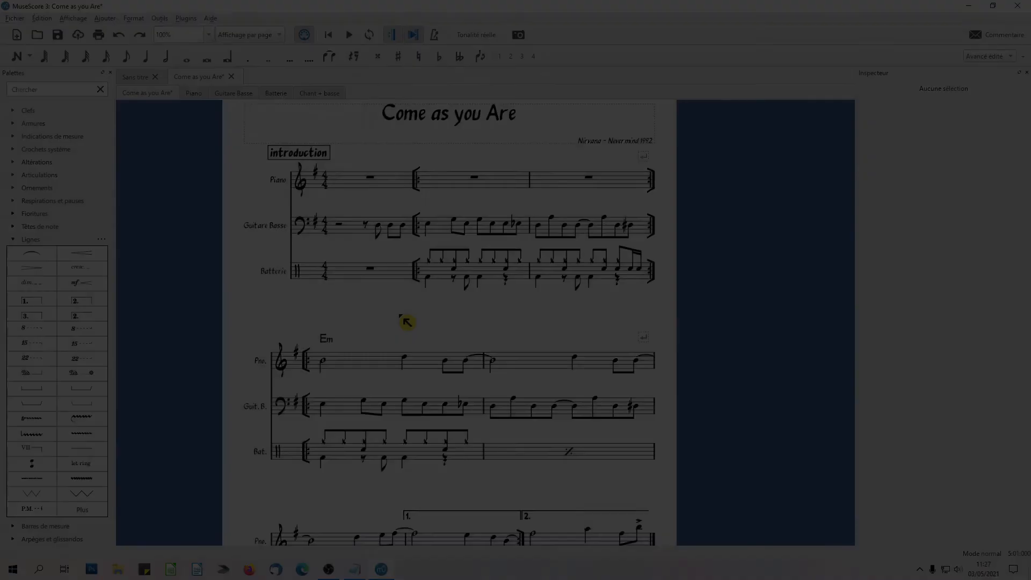